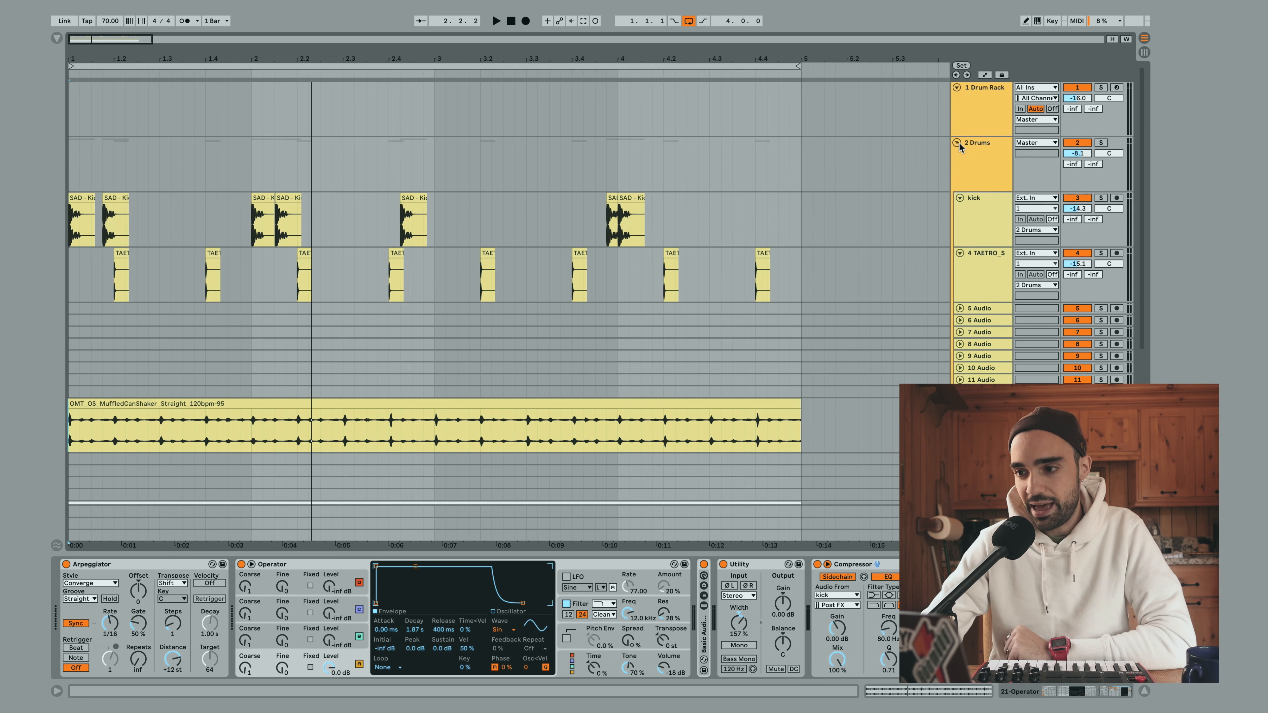
Solo the Drums group and the 13 OMT_OS_ shaker track and play back the drum part
click(1100, 143)
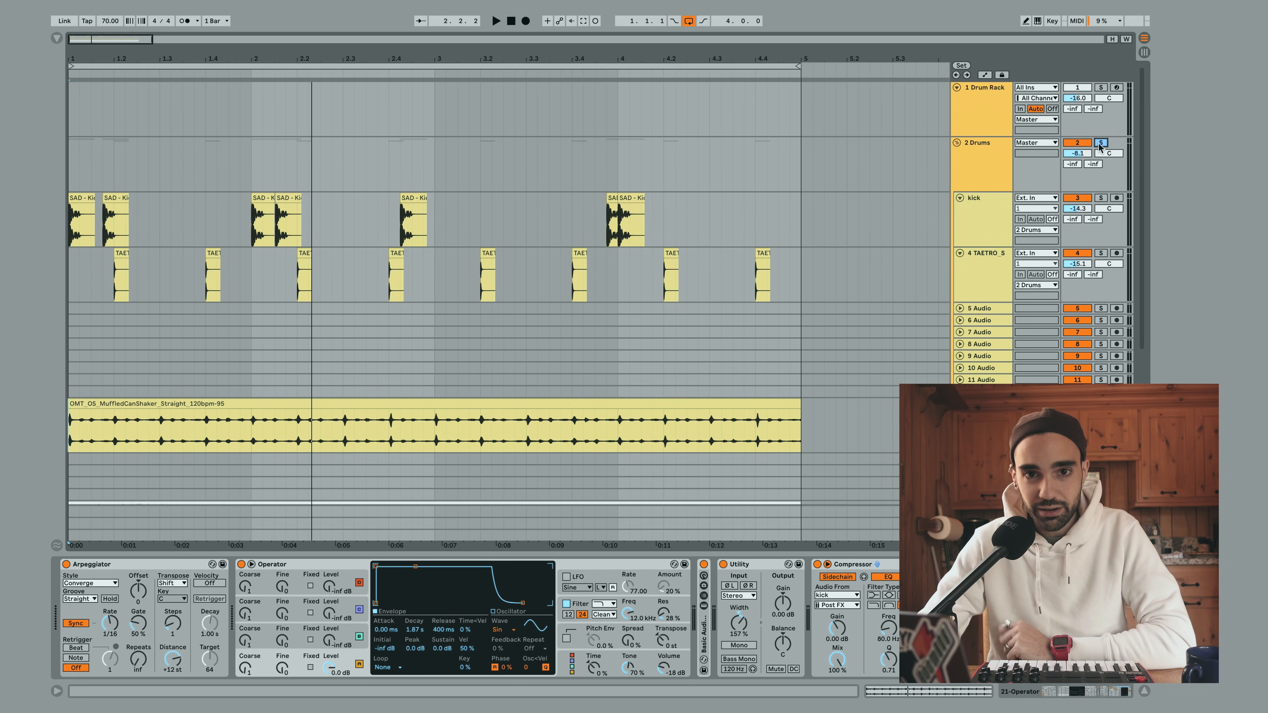
key(space)
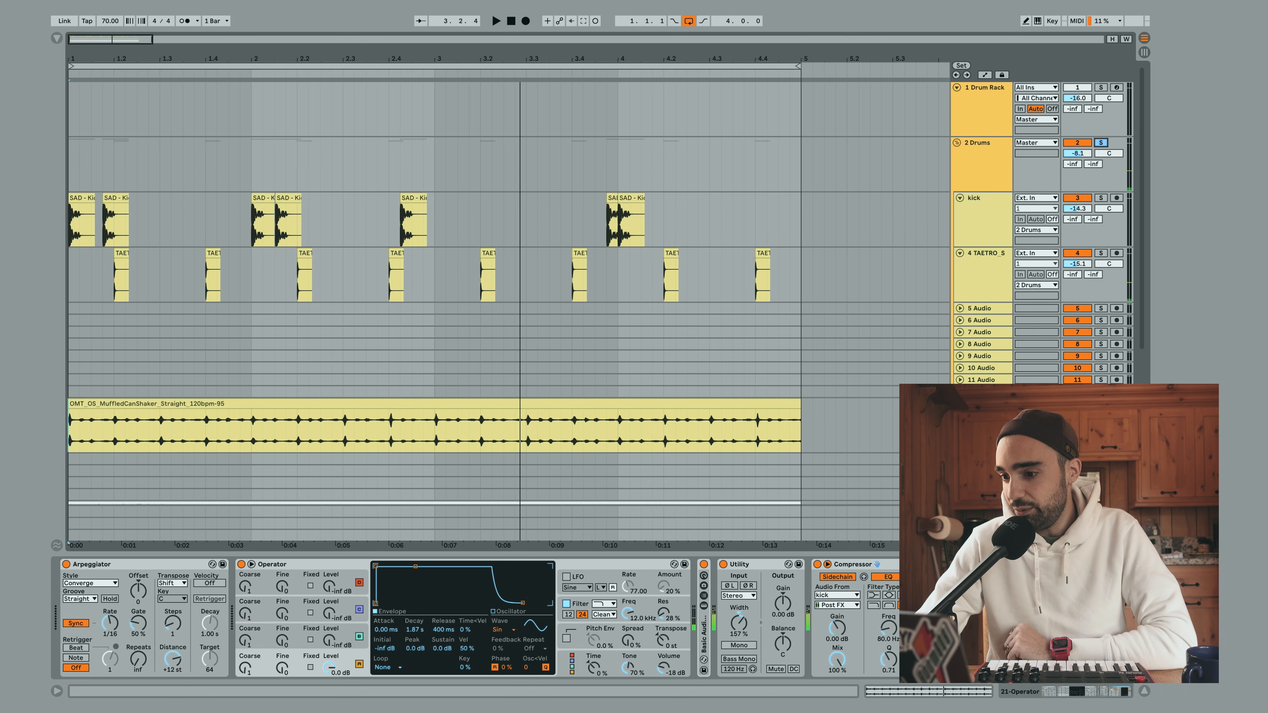
key(space)
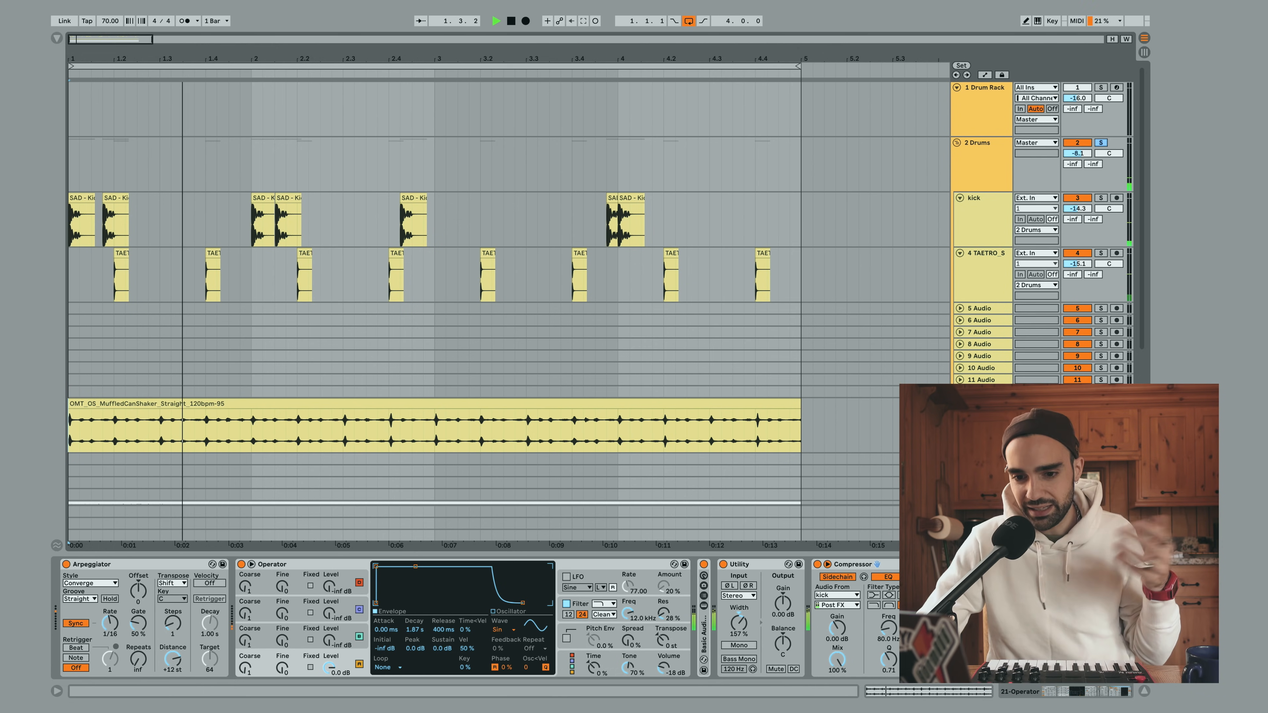
scroll(872, 298, down, 10)
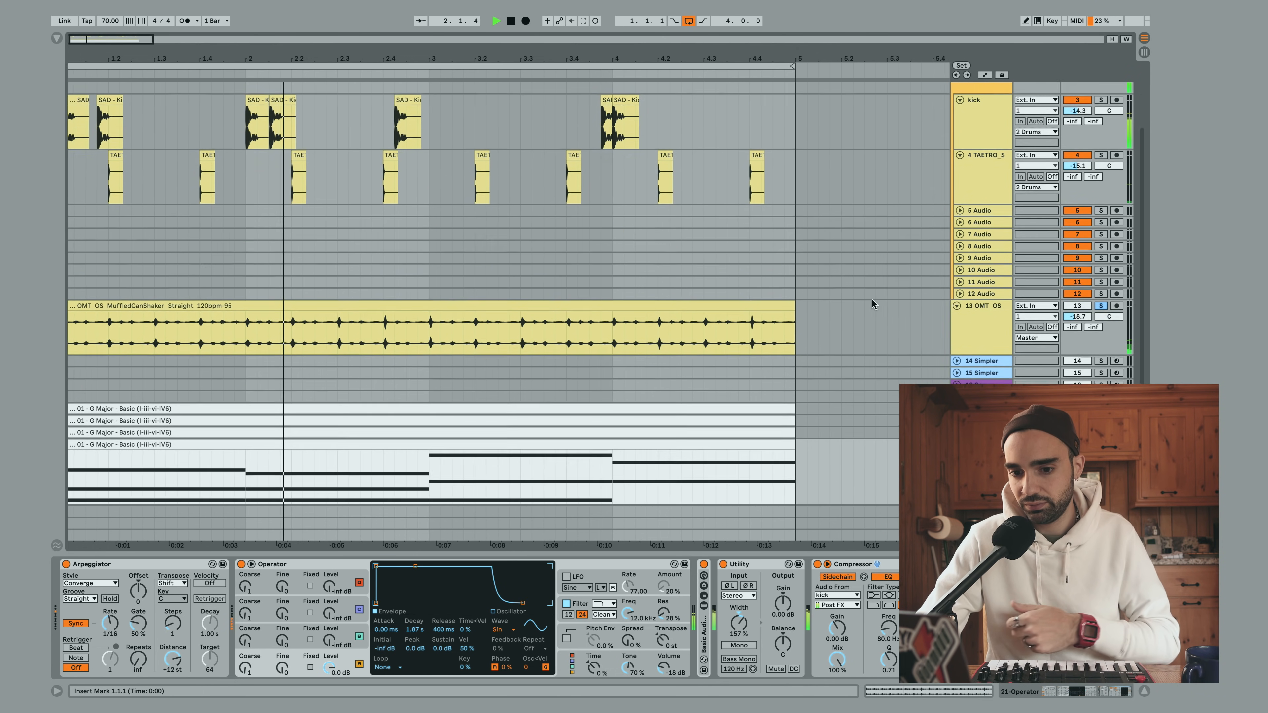
key(space)
Unfold the 19 Piano V2 track, add it to the soloed tracks and start playback
click(957, 301)
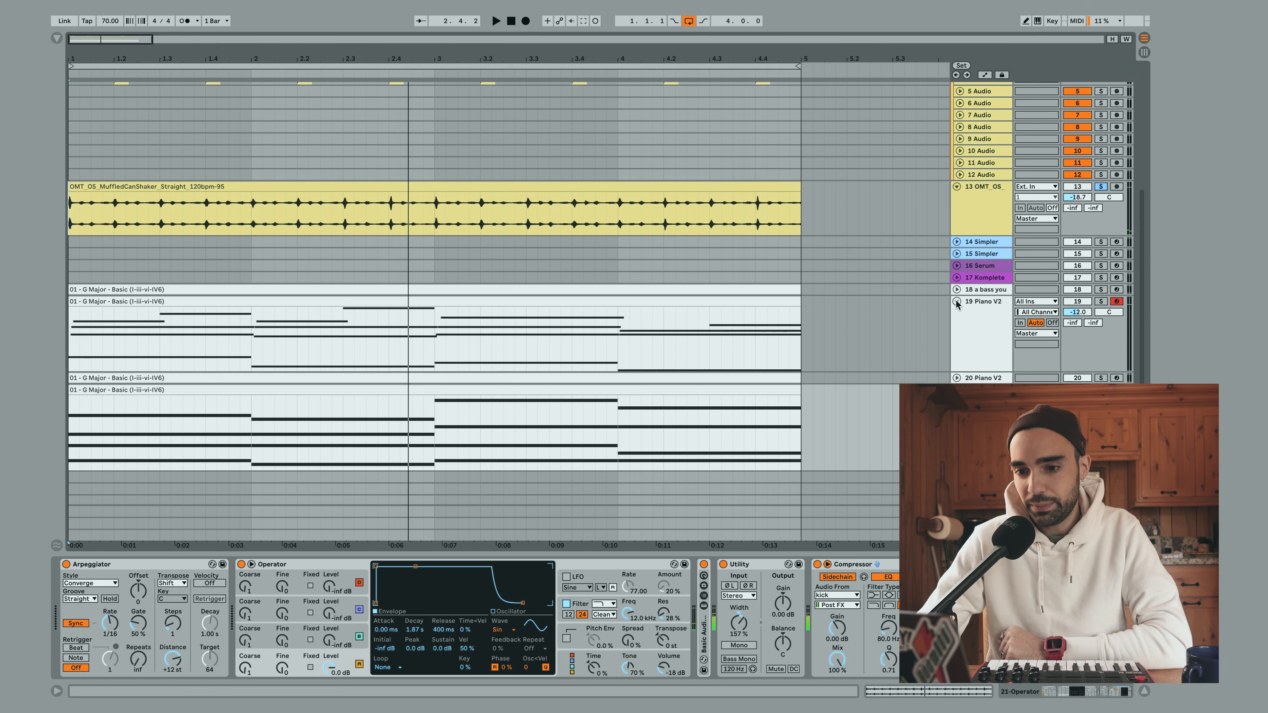
click(969, 318)
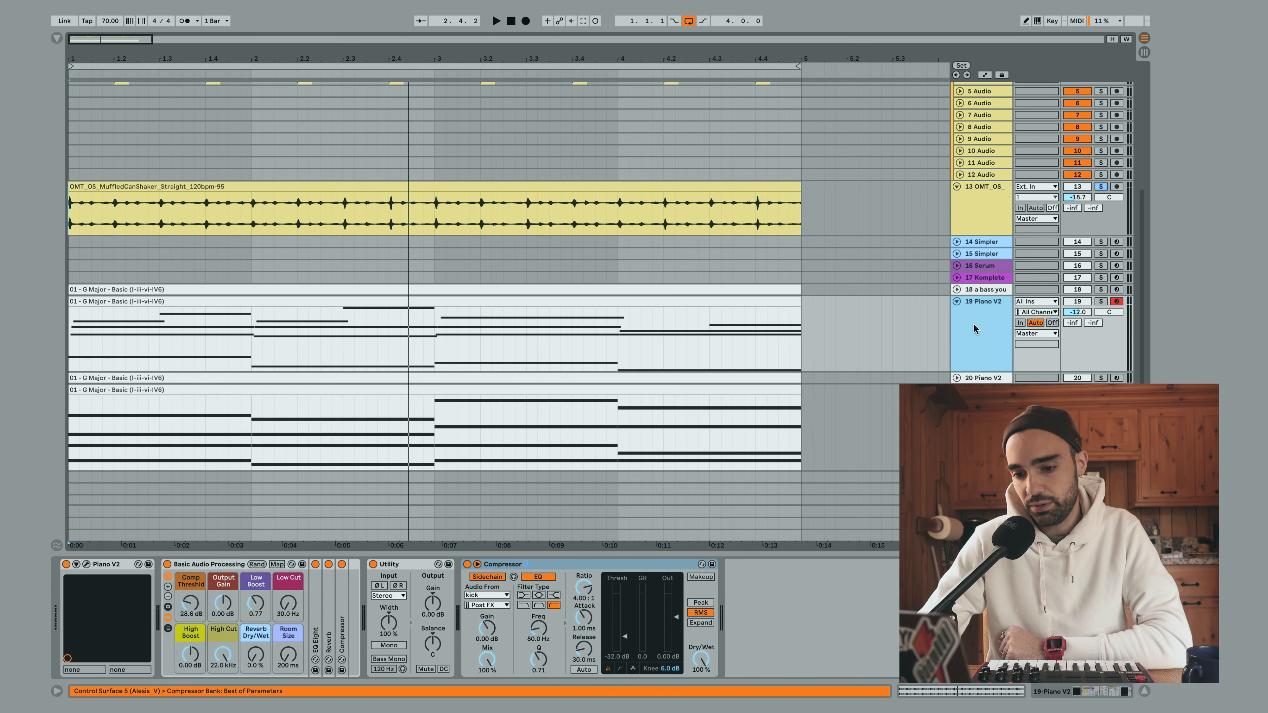
click(1101, 301)
key(space)
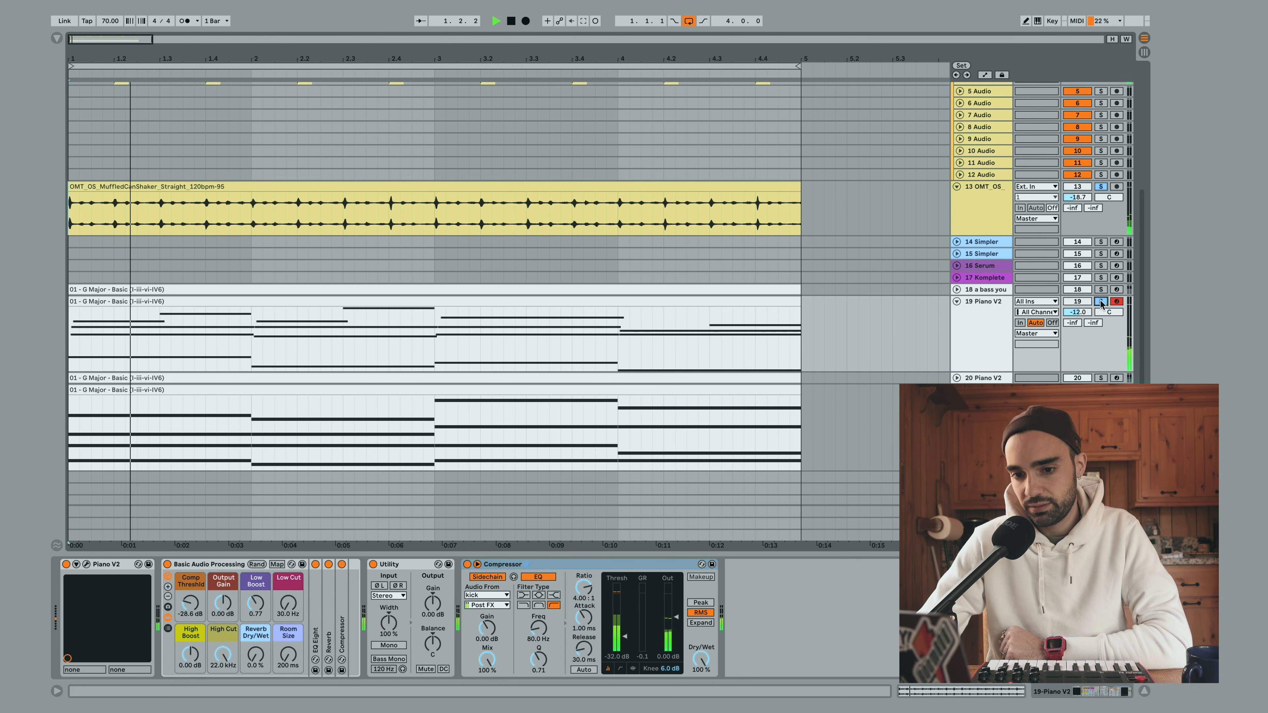
Open the G Major chord clip on the 19 Piano V2 track in an enlarged note editor
click(639, 306)
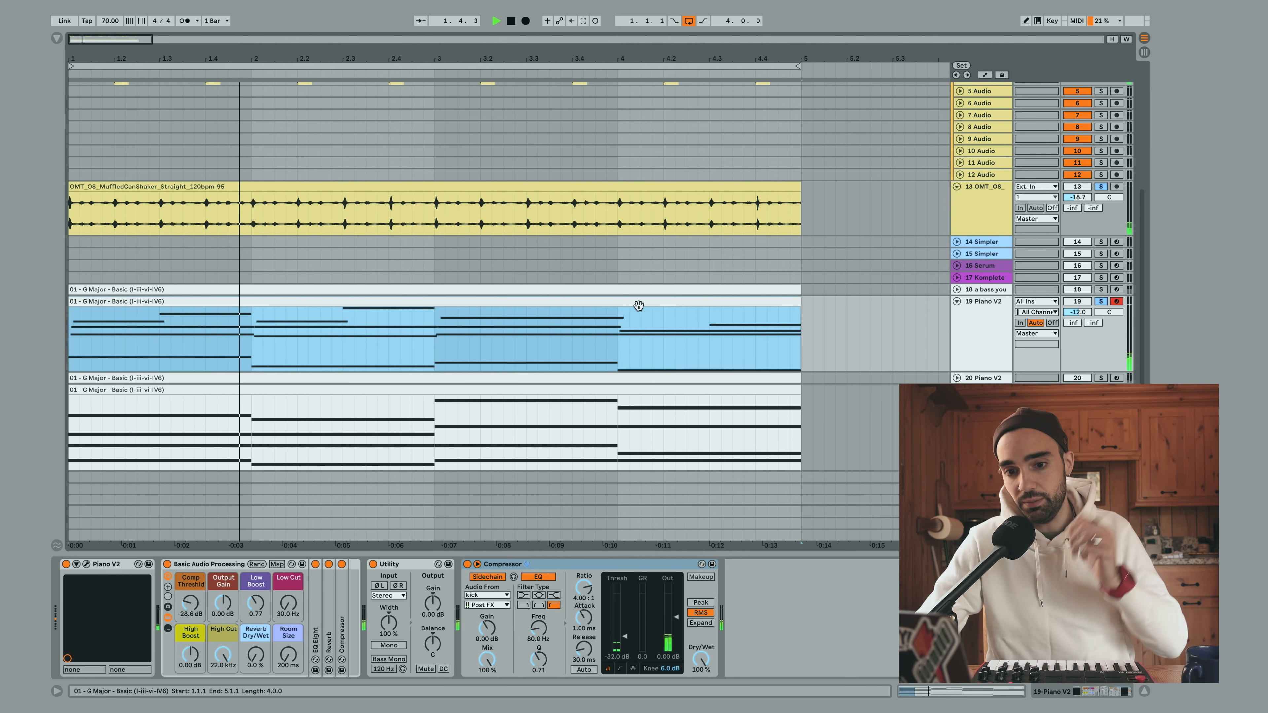
double_click(639, 306)
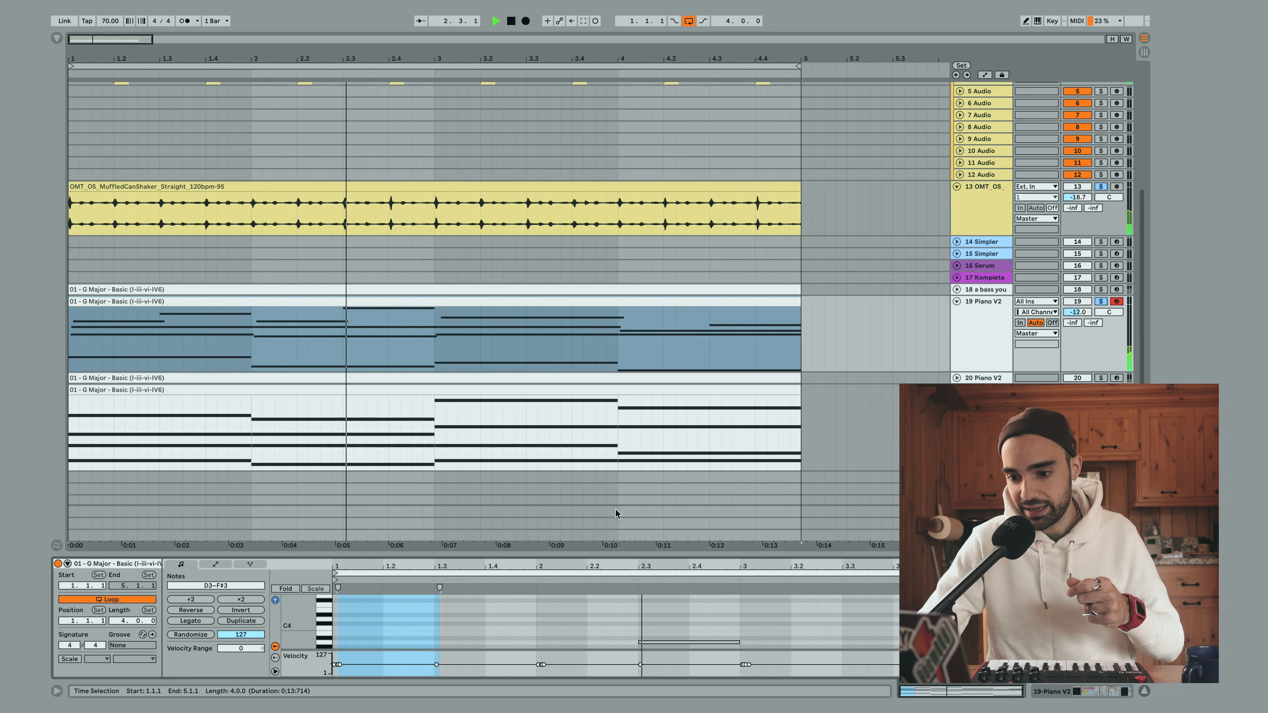
drag(617, 554, 629, 353)
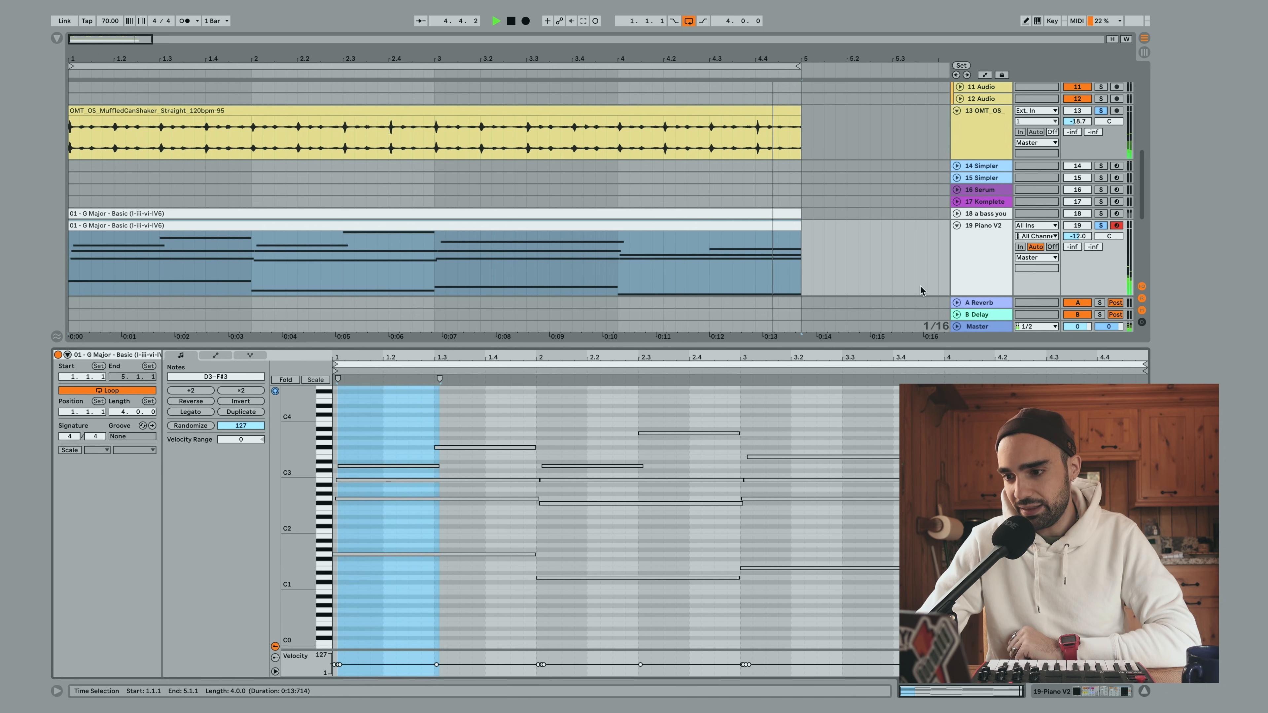
Unfold the 20 Piano V2 track and solo it along with the first piano
scroll(928, 286, down, 3)
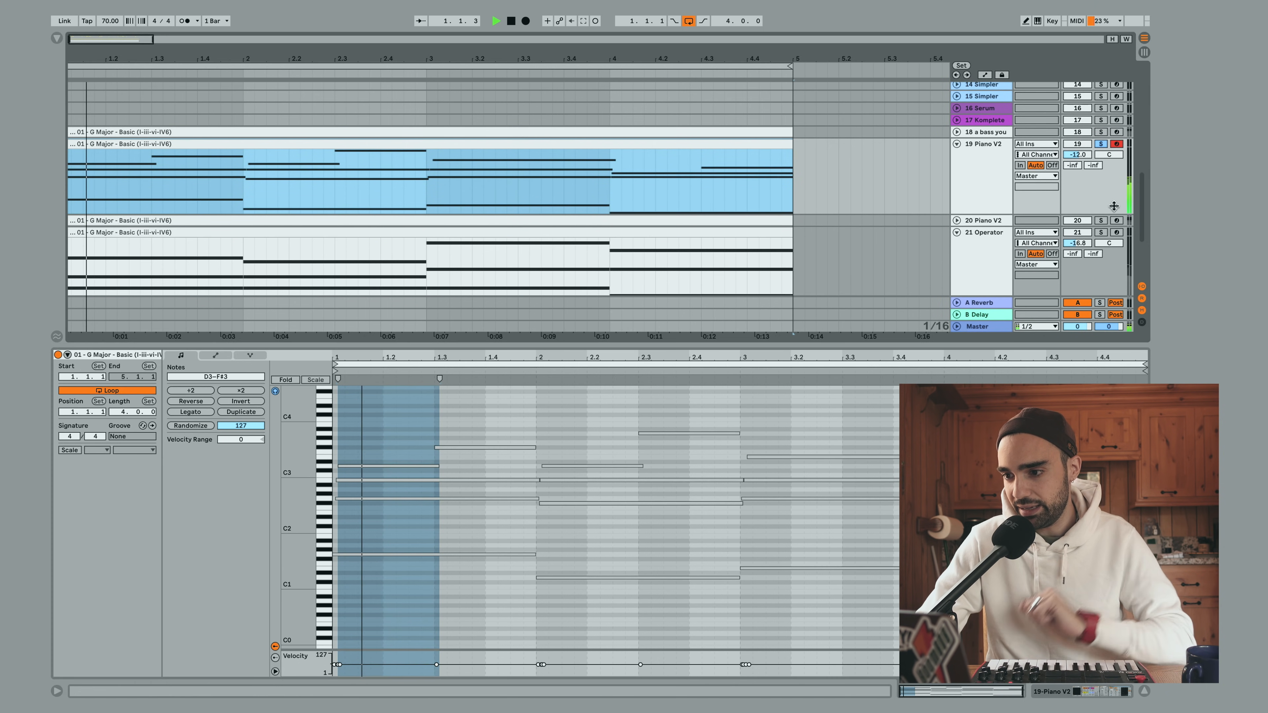
click(957, 220)
click(1101, 215)
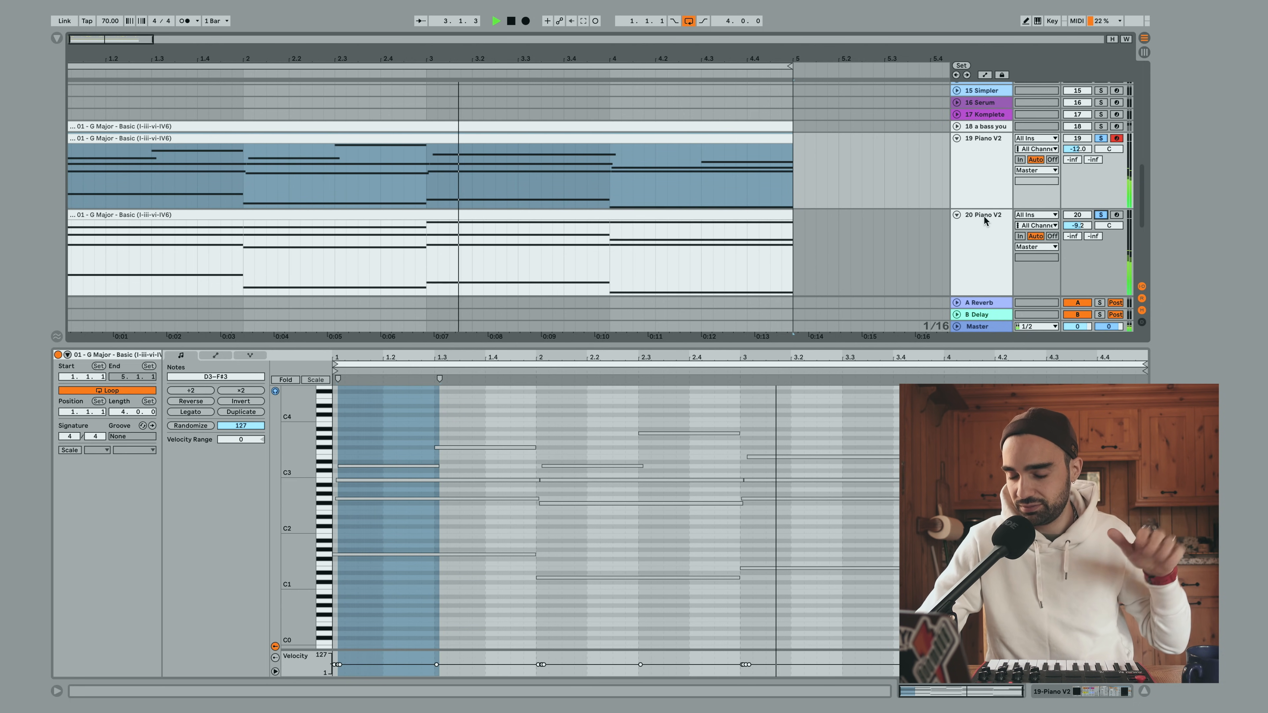
Unfold the bass track (track 18) and solo it together with the drums and pianos
scroll(975, 215, down, 3)
scroll(975, 214, up, 3)
scroll(976, 219, up, 3)
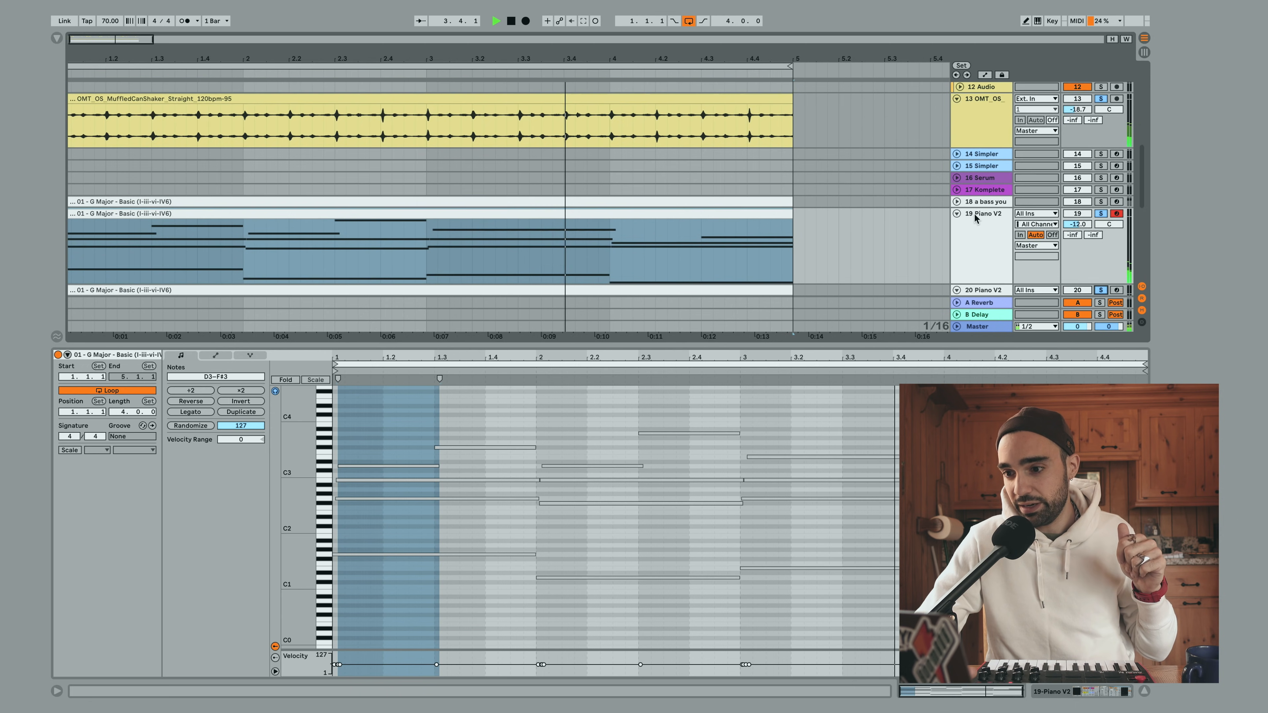
click(957, 202)
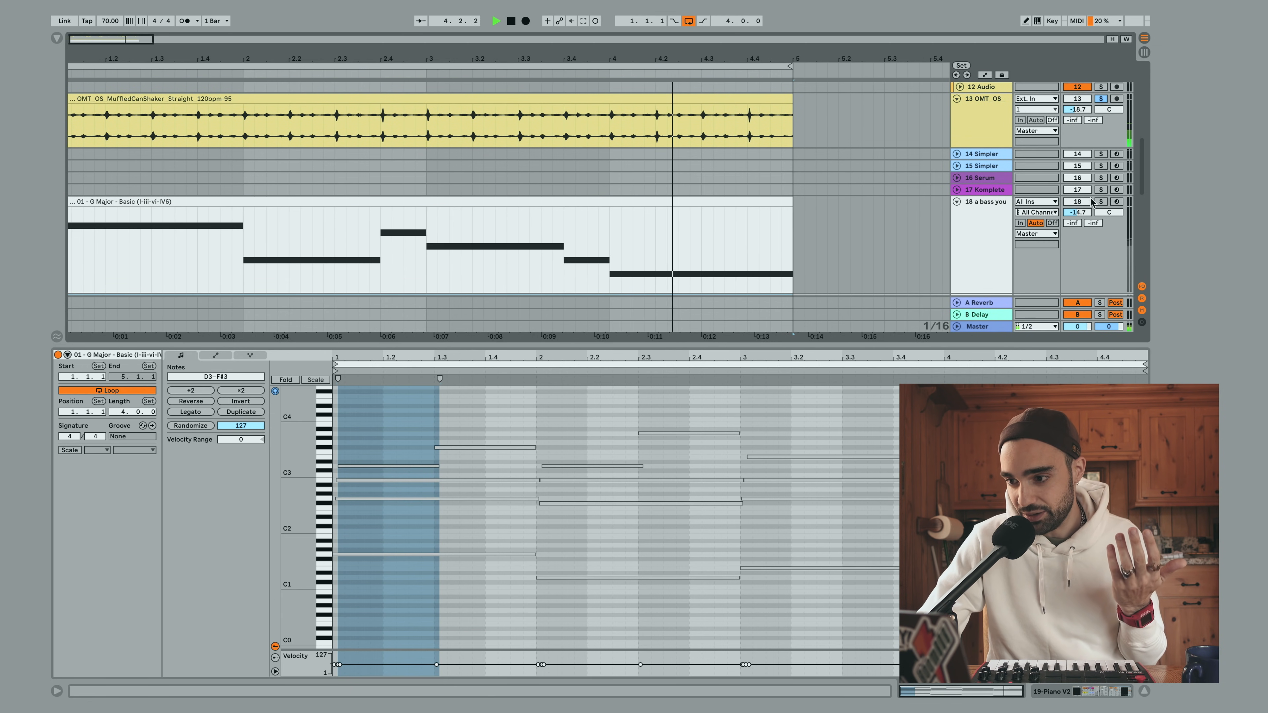
click(1100, 202)
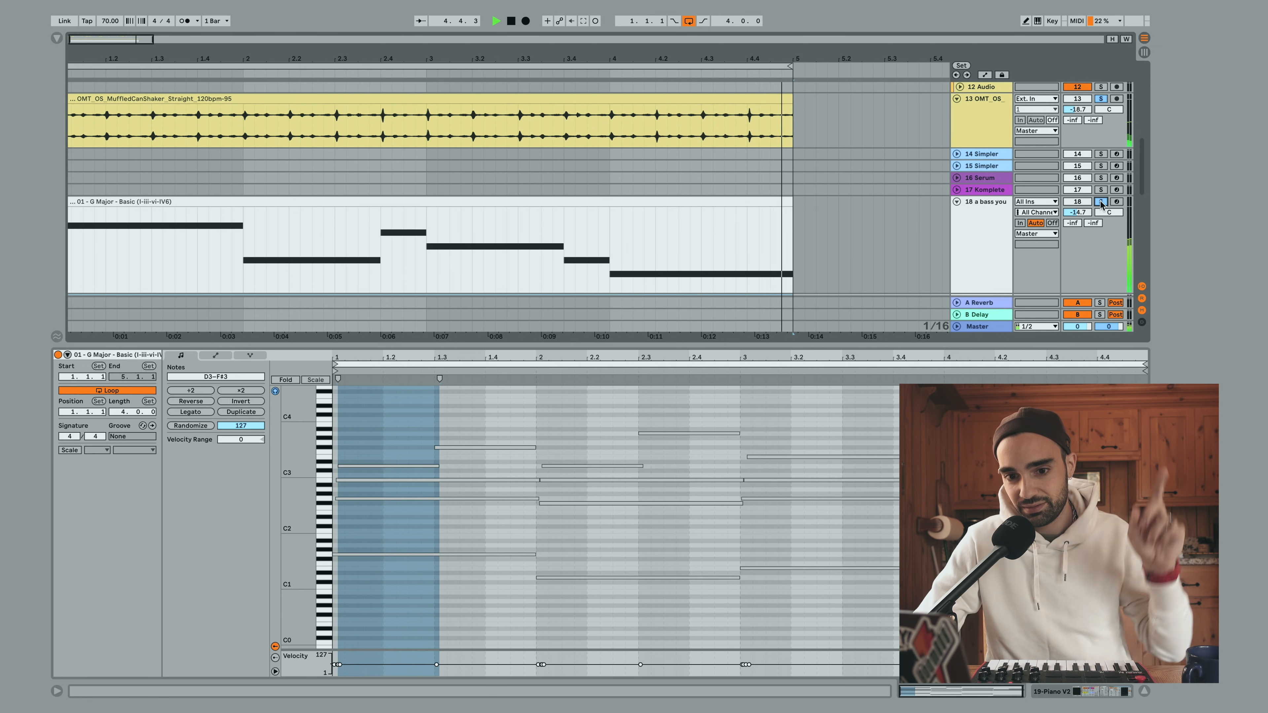
Show the Arpeggiator in the 21 Operator track's device chain and solo the track to hear it in the mix
scroll(916, 205, down, 3)
scroll(916, 205, down, 5)
scroll(915, 205, up, 1)
double_click(969, 182)
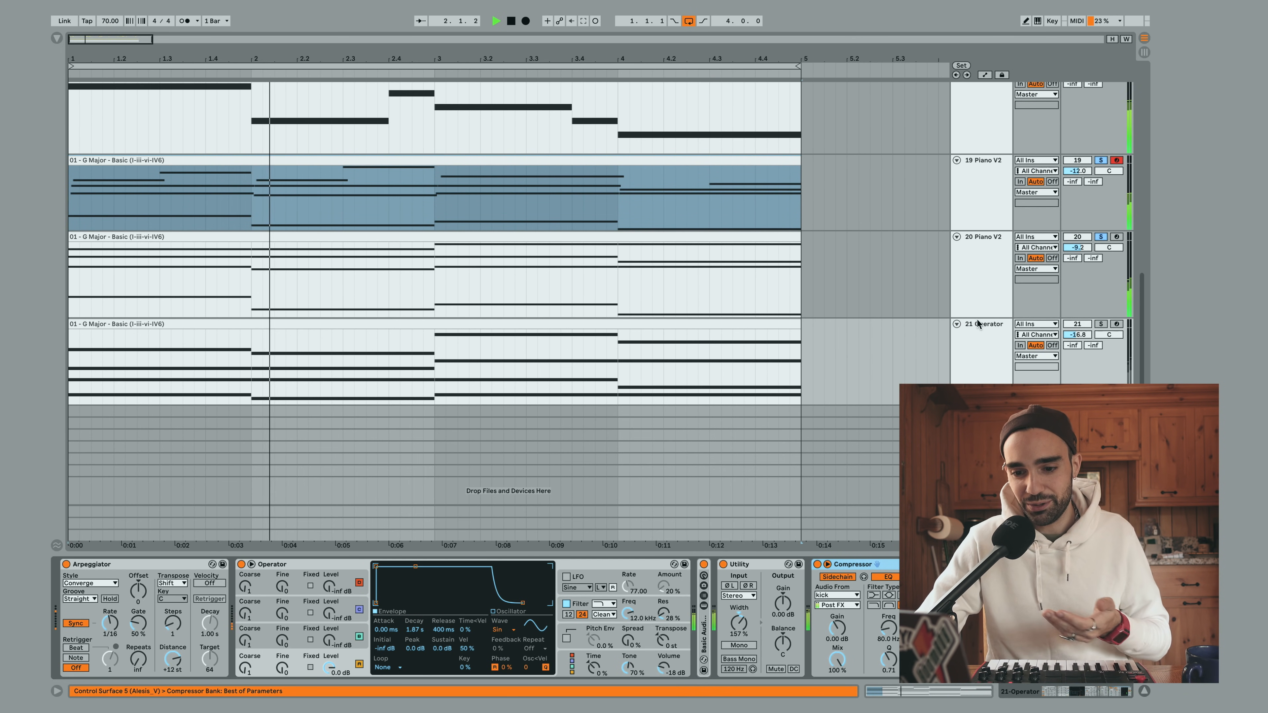
click(973, 349)
click(972, 349)
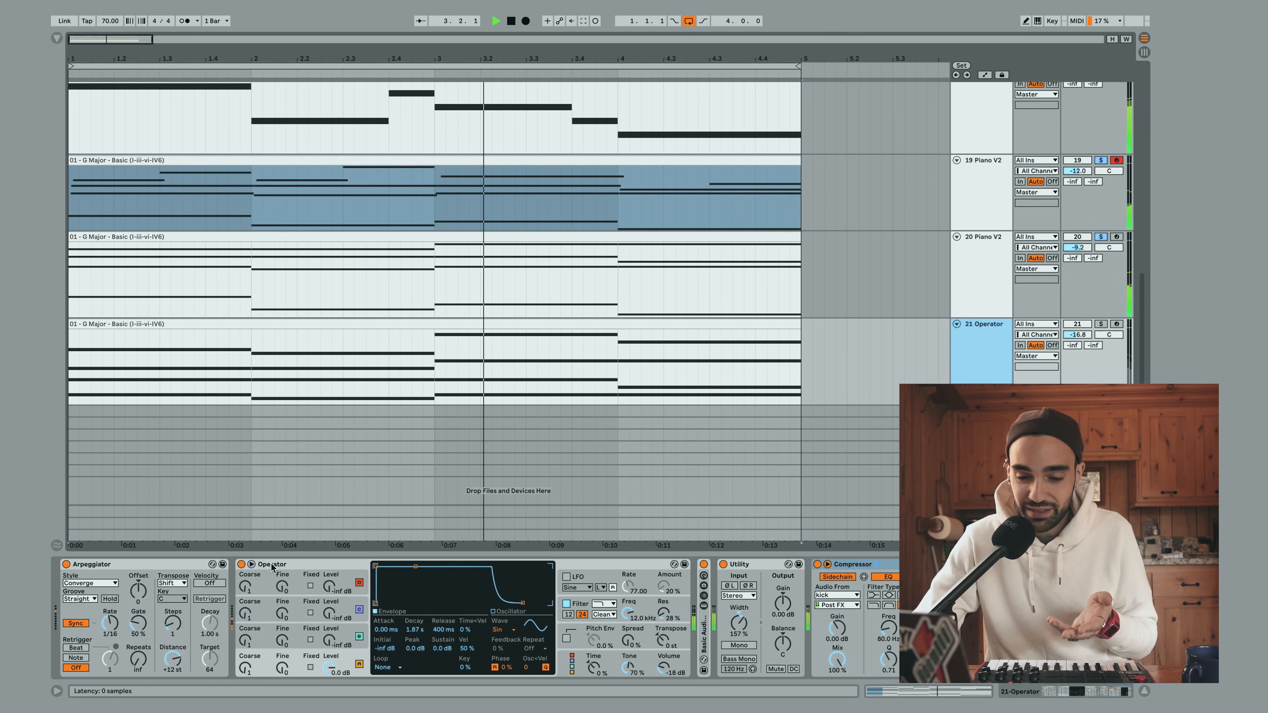
click(87, 566)
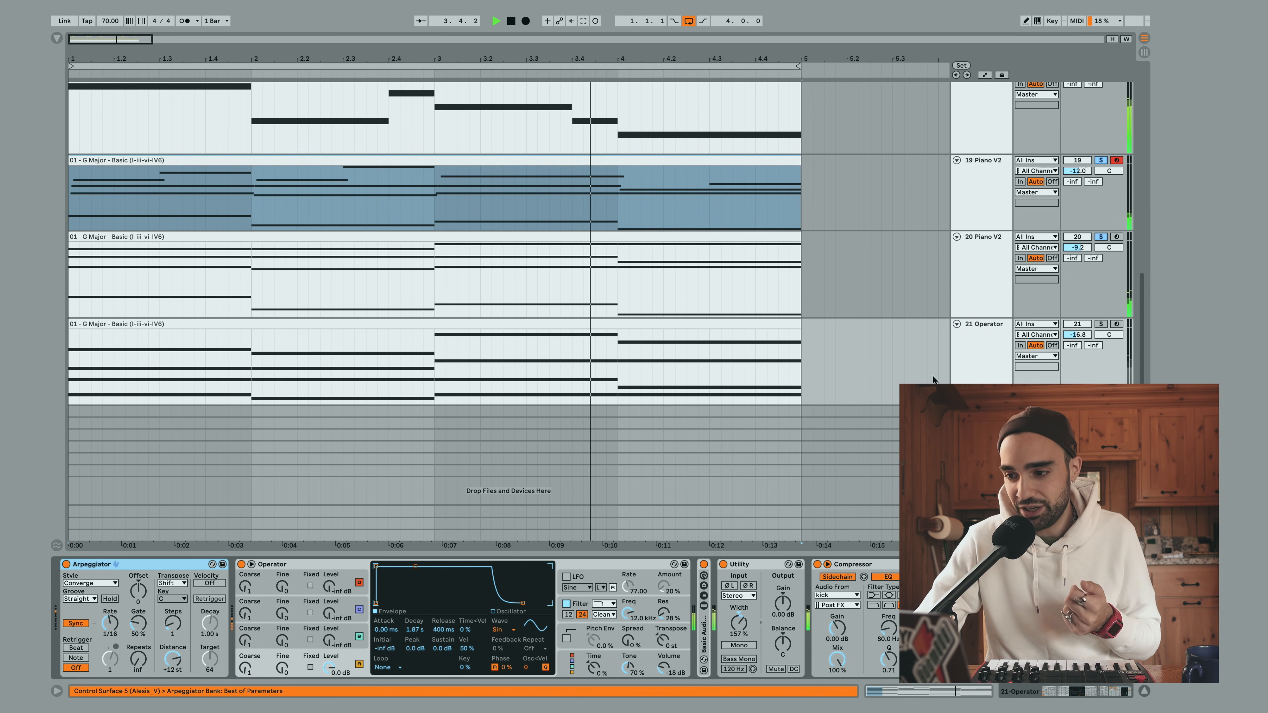
click(1101, 325)
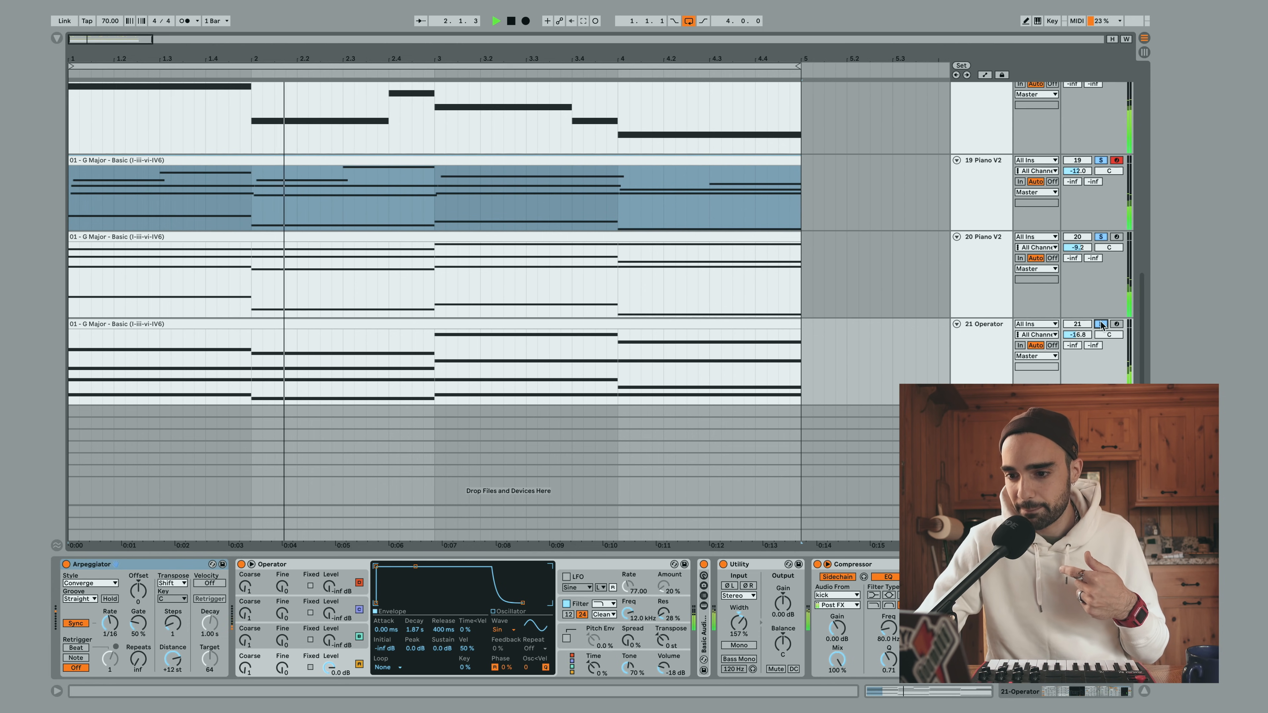
key(space)
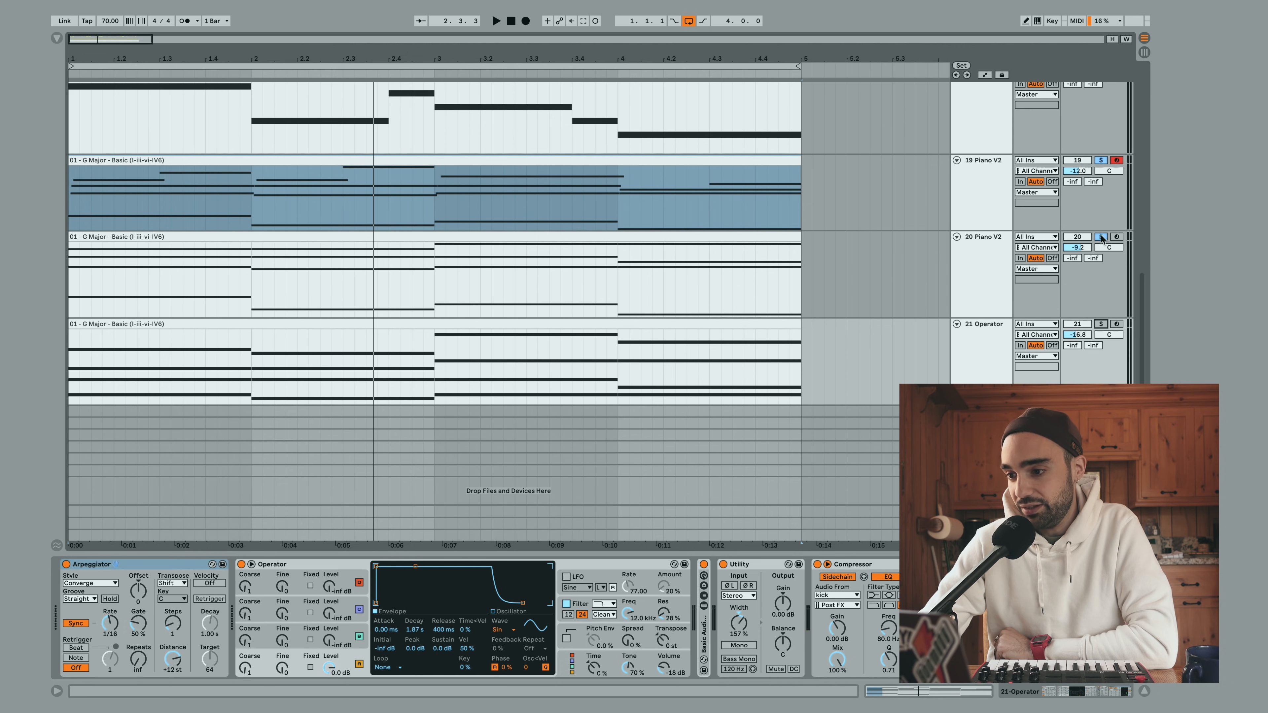
Turn off solo on the piano, bass, shaker and Drums group tracks
click(1100, 161)
scroll(1101, 165, up, 3)
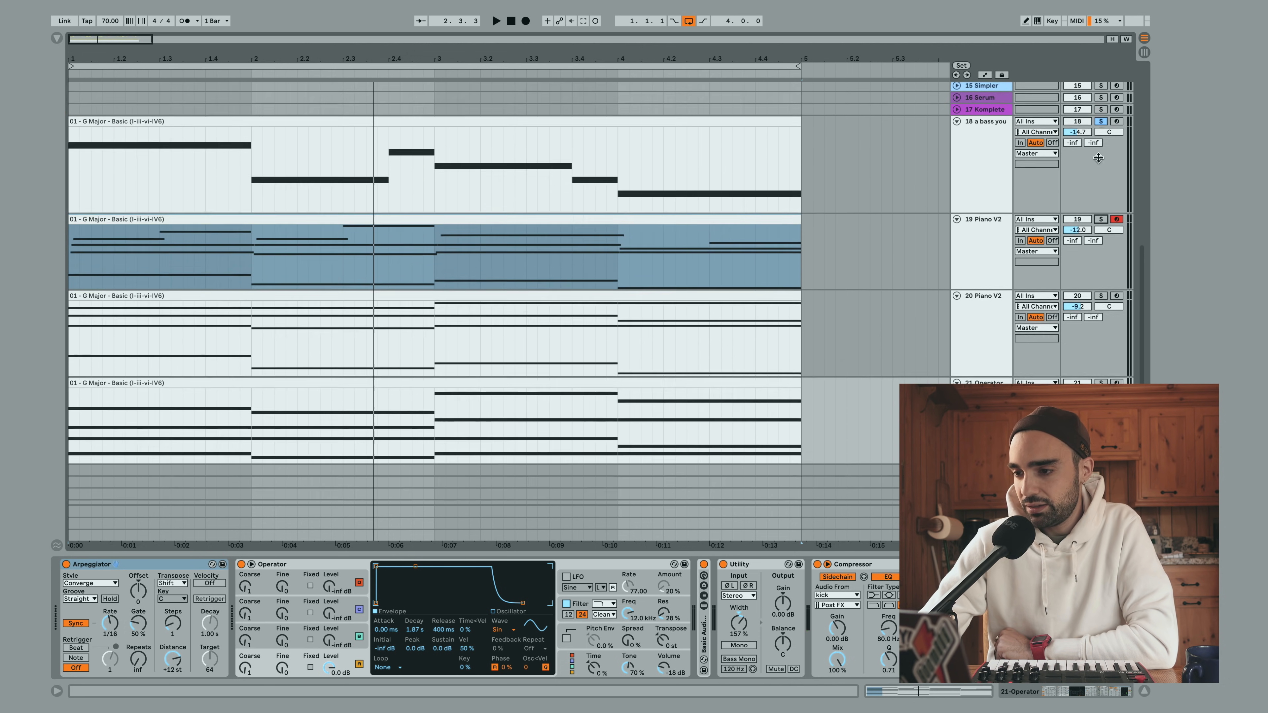
scroll(1101, 172, up, 7)
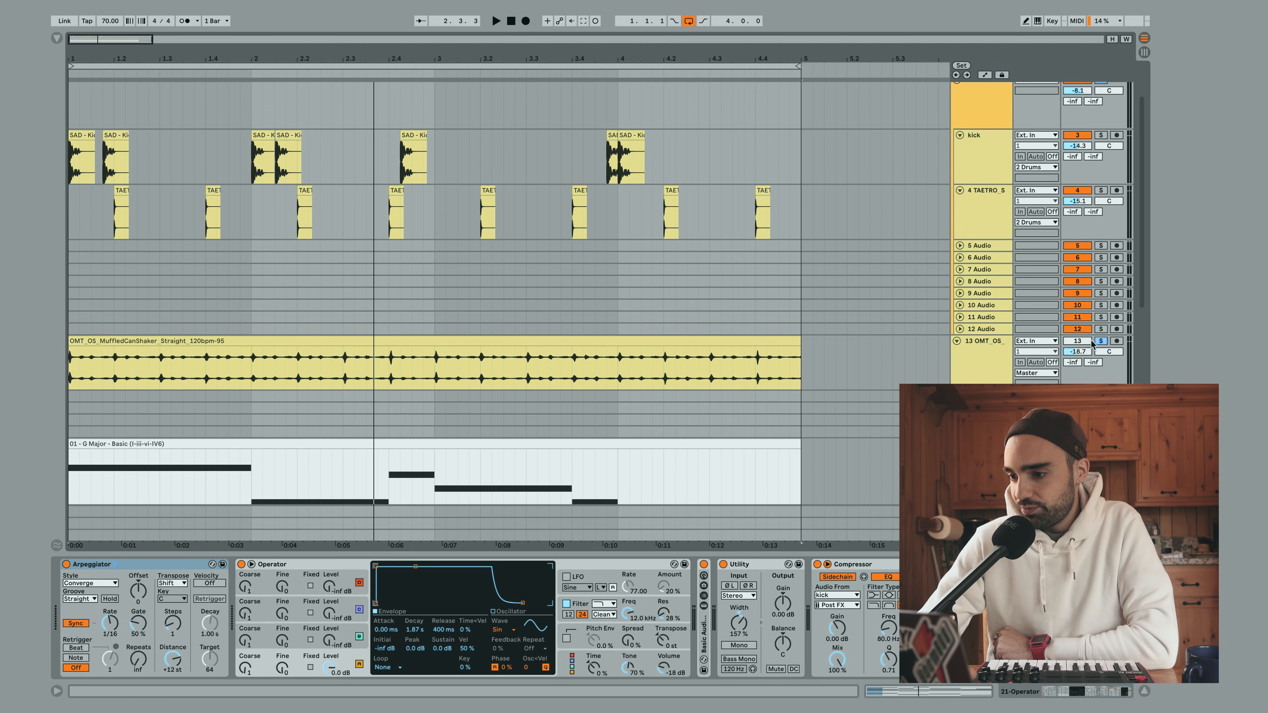
scroll(992, 161, up, 2)
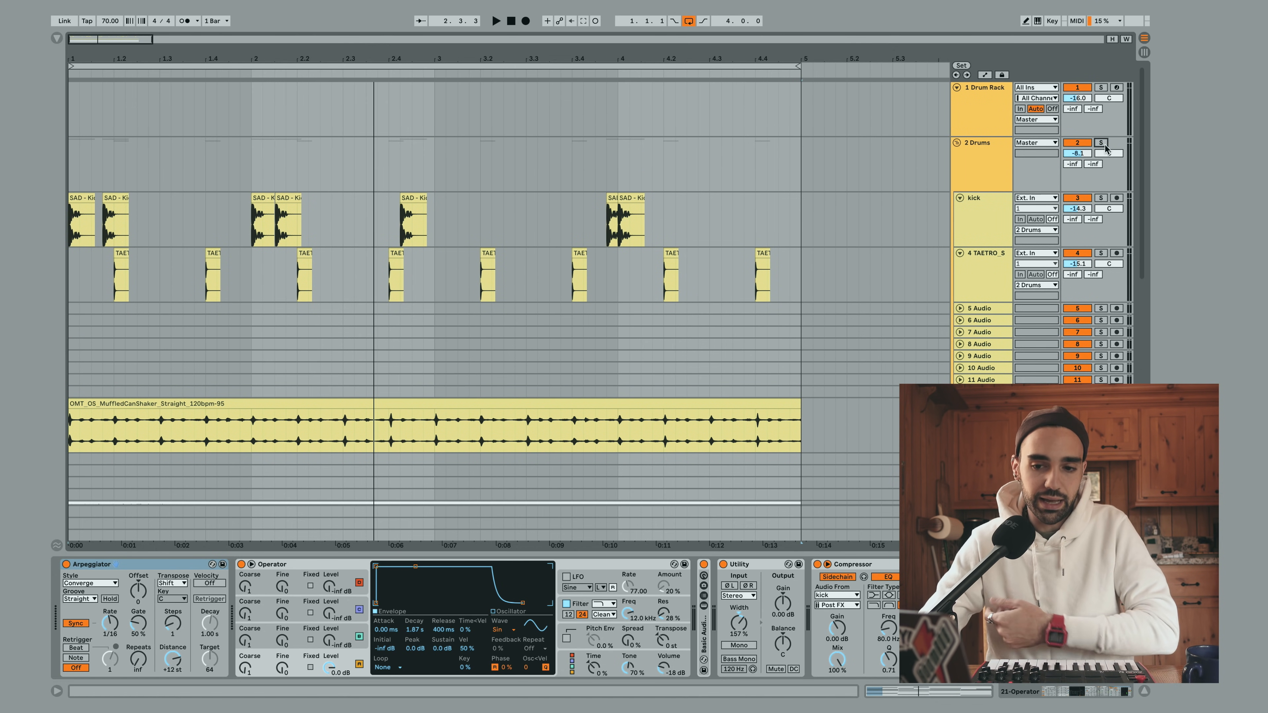
Select the whole four-bar loop across all tracks and review the arrangement's parts
click(754, 64)
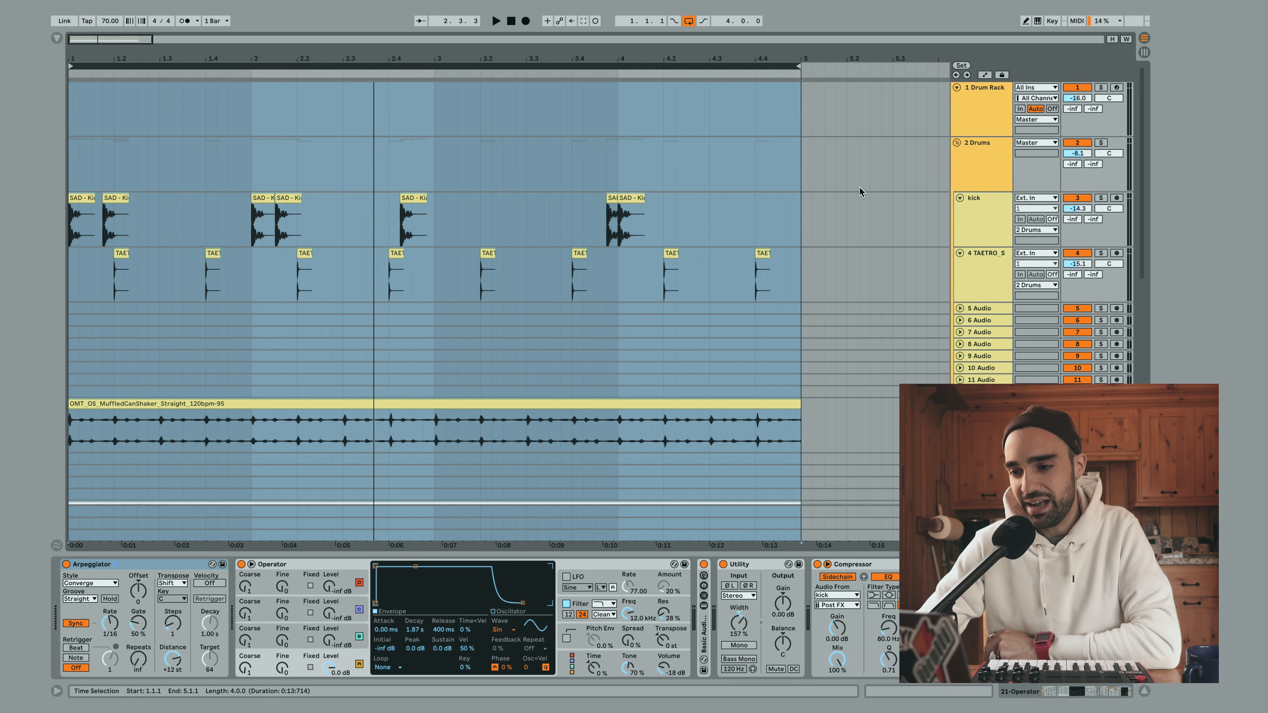
scroll(897, 208, down, 10)
scroll(899, 207, down, 1)
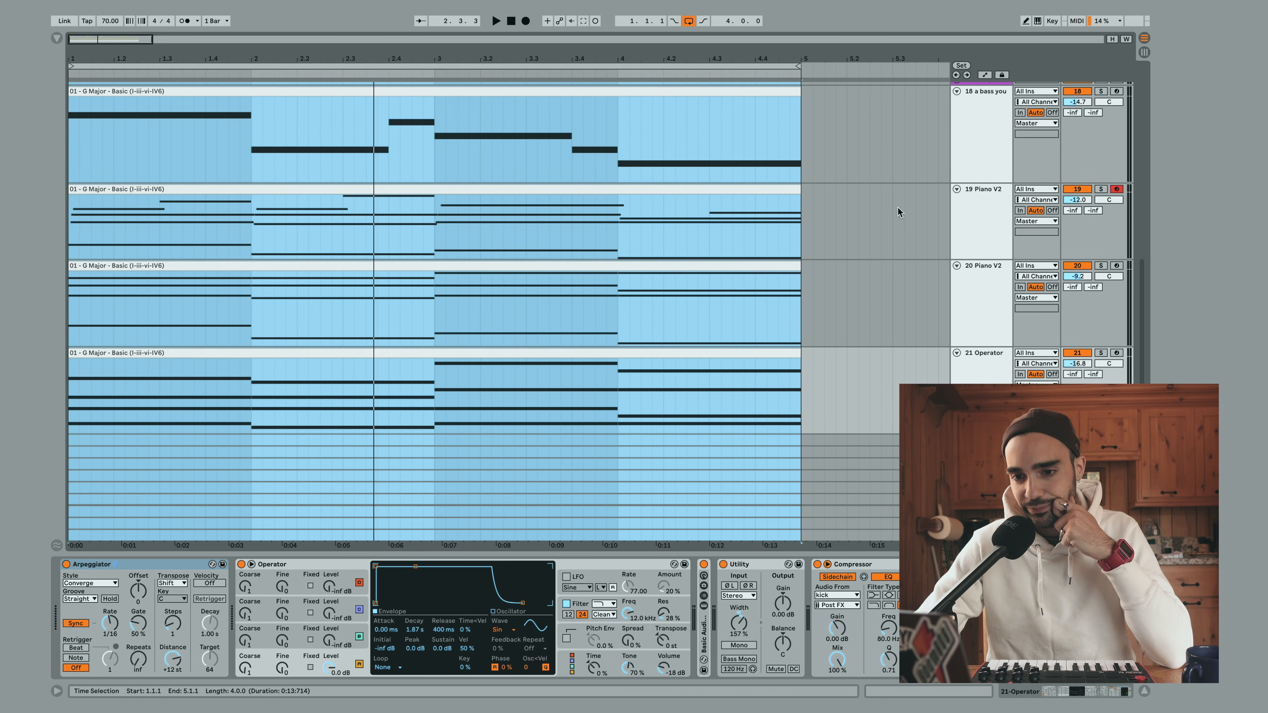
scroll(898, 208, up, 10)
scroll(898, 212, up, 4)
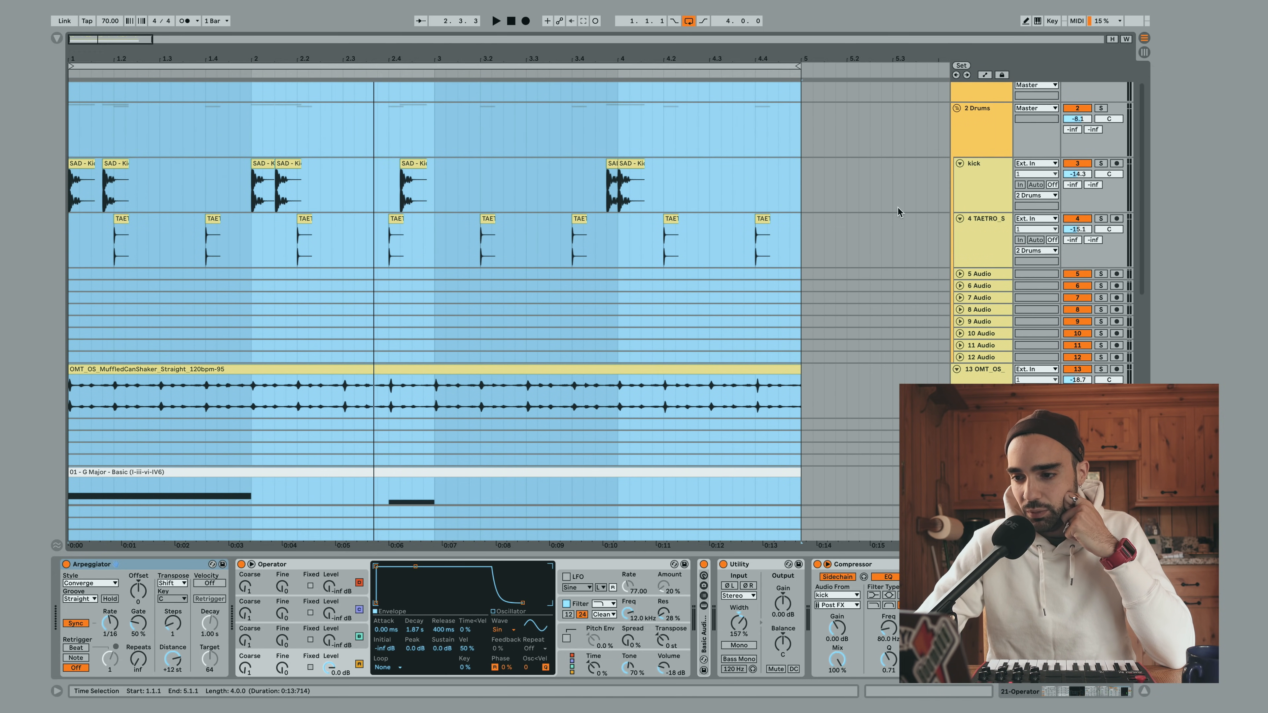
Unfold the empty 5 Audio and 6 Audio tracks in the Drums group
click(959, 274)
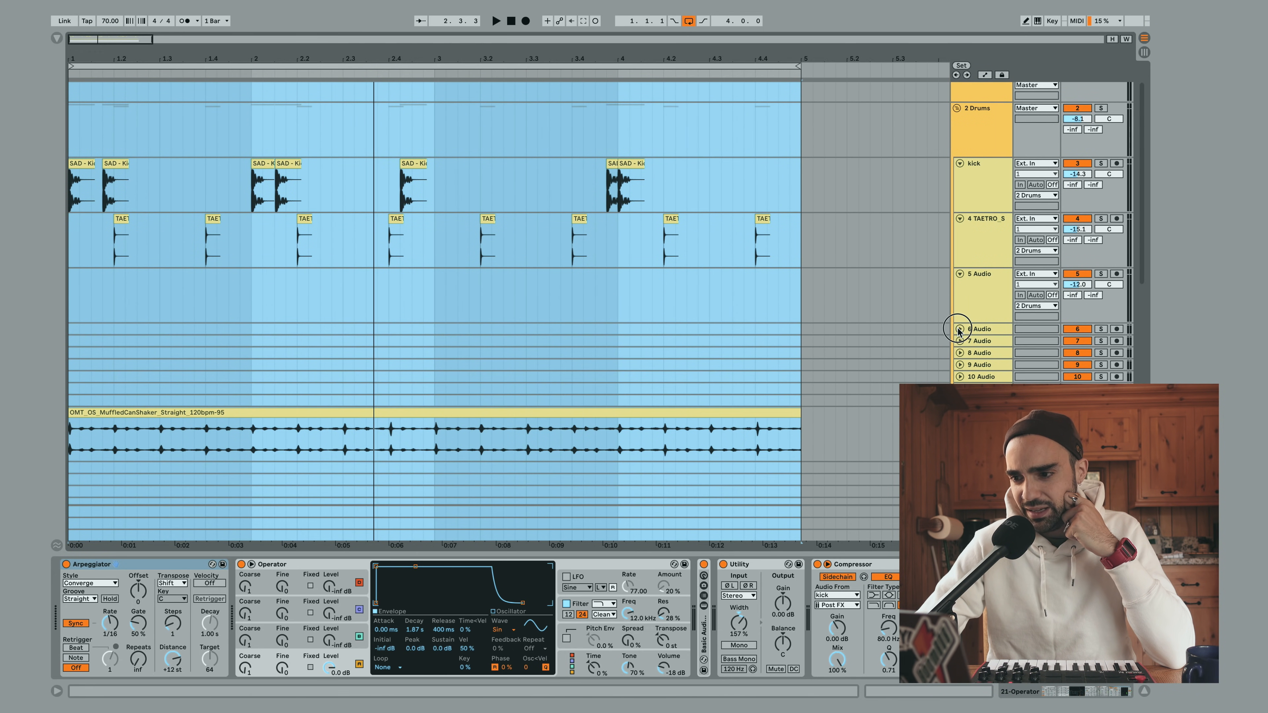
click(959, 329)
mouse_move(84, 58)
mouse_down()
mouse_move(84, 111)
mouse_move(86, 57)
mouse_up()
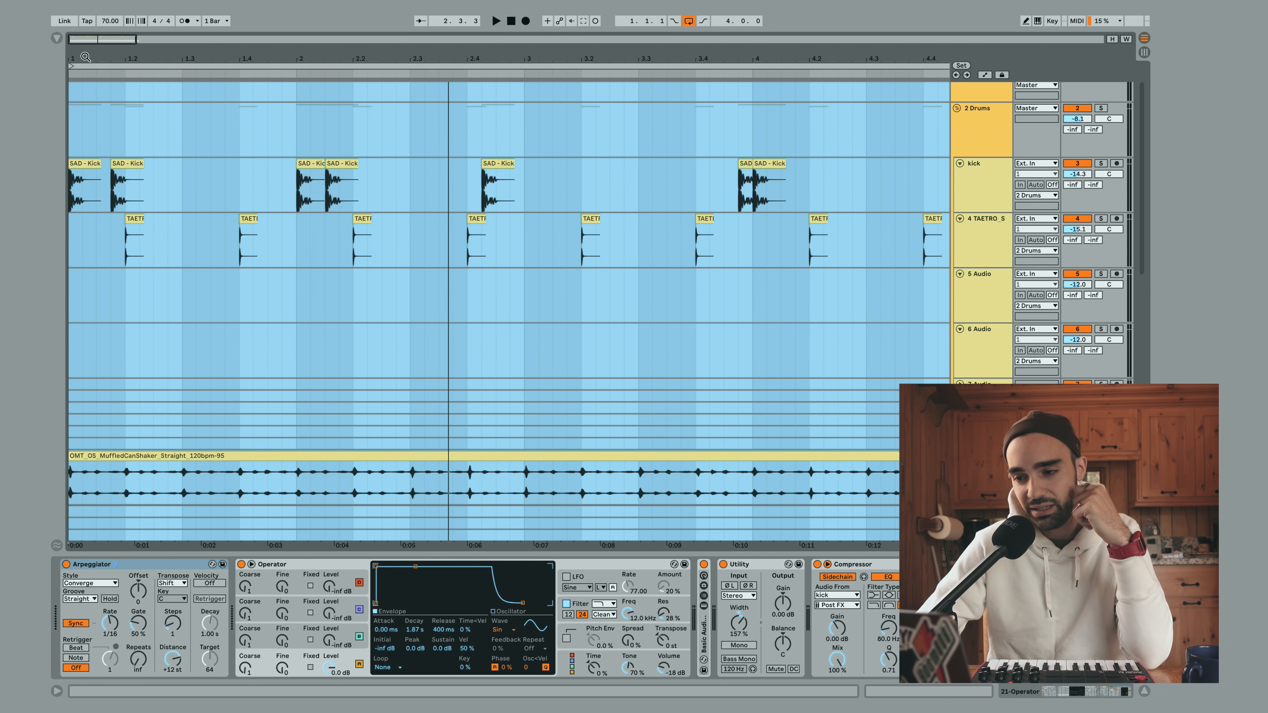
Show the browser and search the Sample Packs folder for "perc"
click(57, 38)
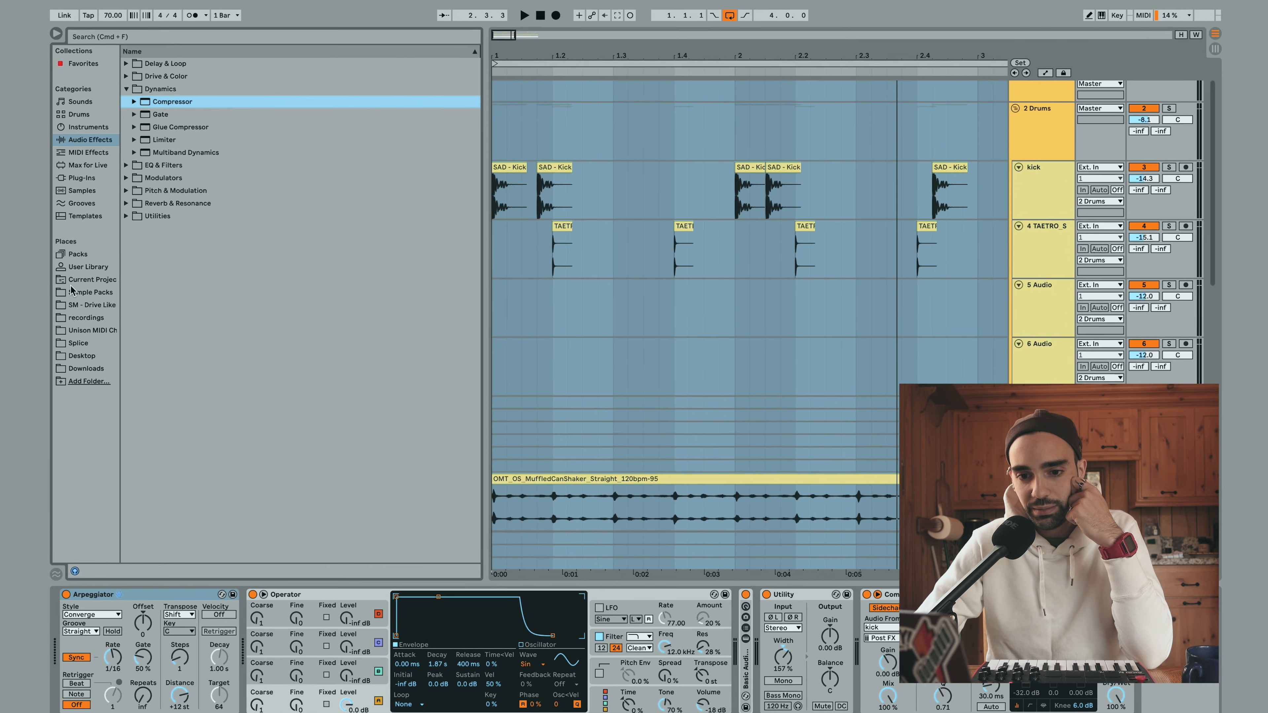
click(88, 280)
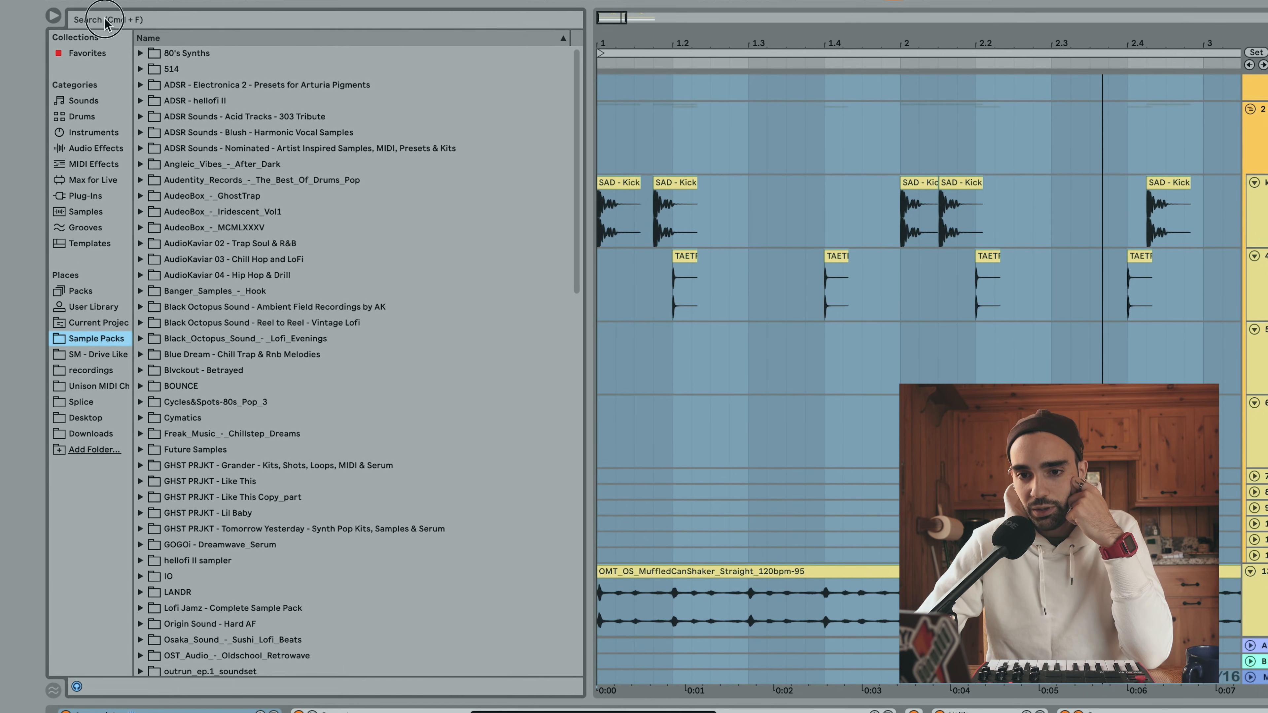
click(104, 20)
text(perc)
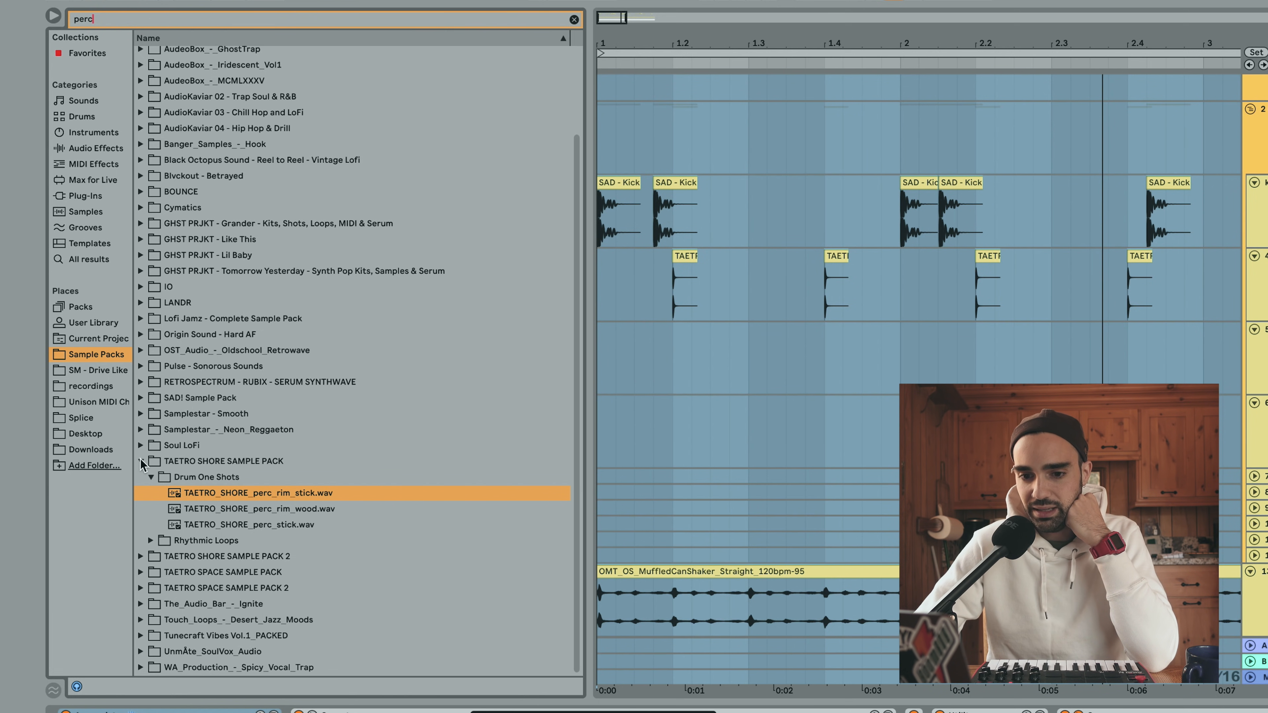
click(141, 462)
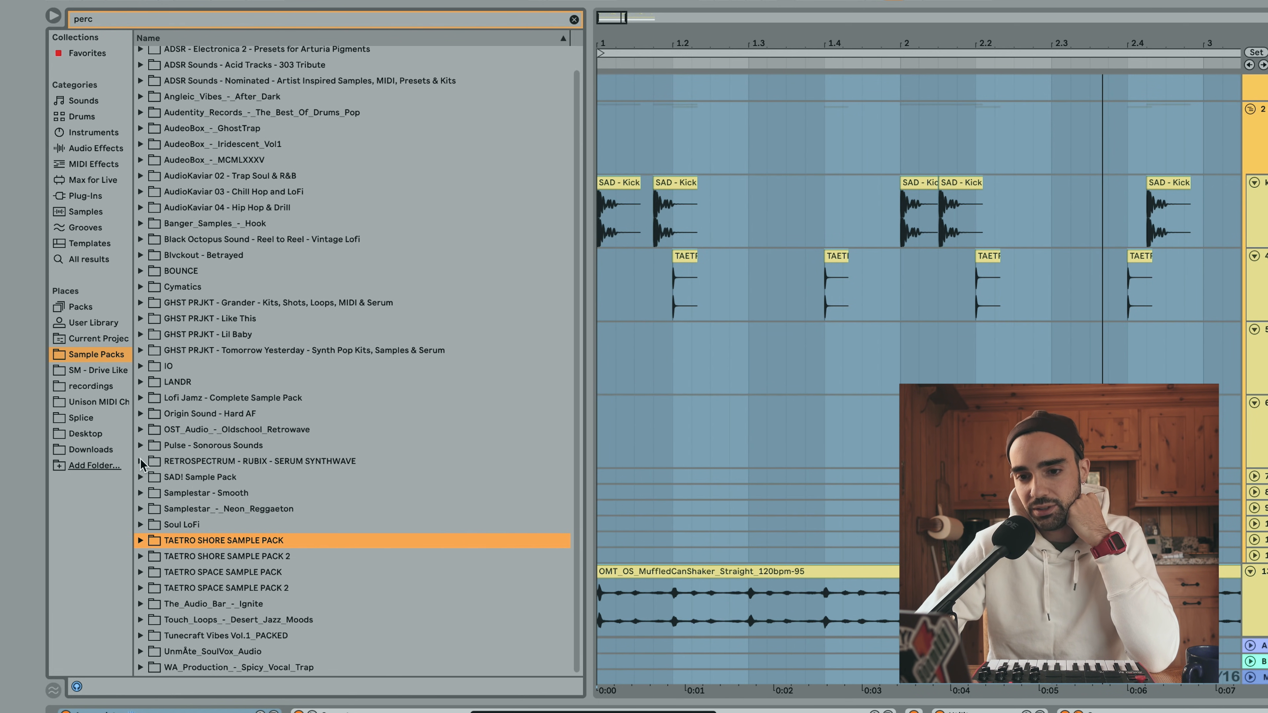
scroll(269, 411, up, 1)
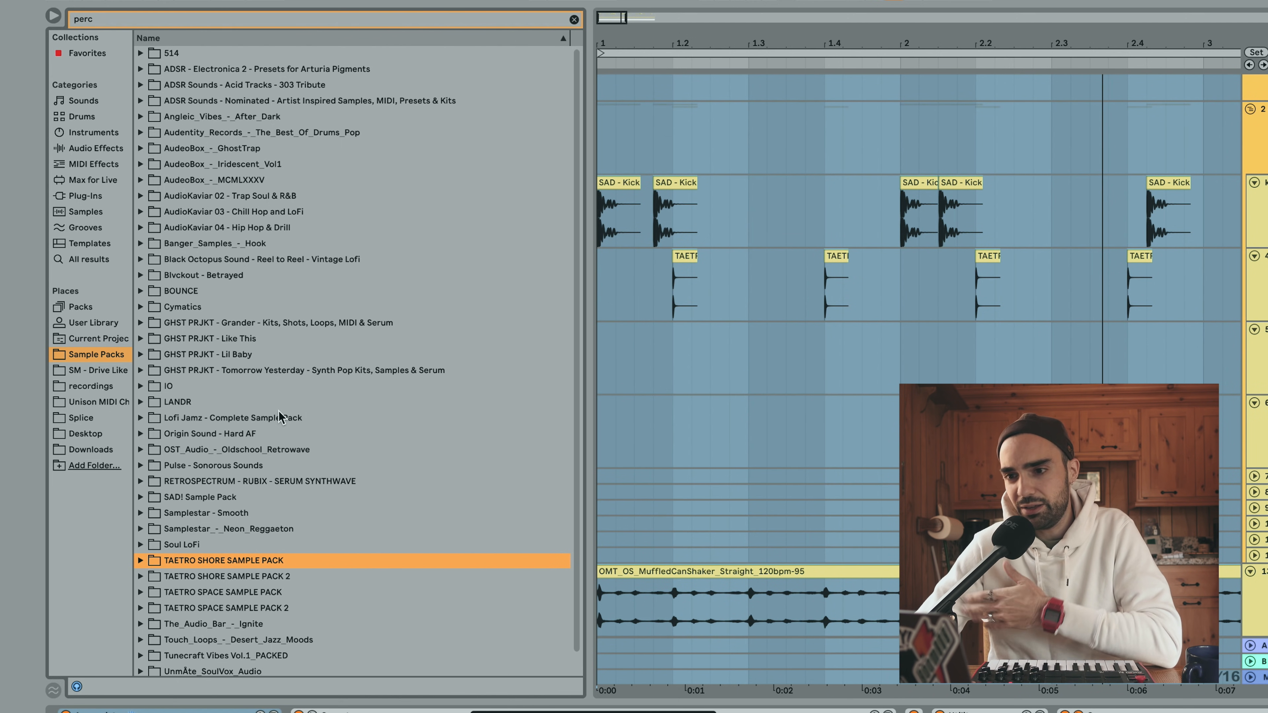
scroll(282, 446, down, 1)
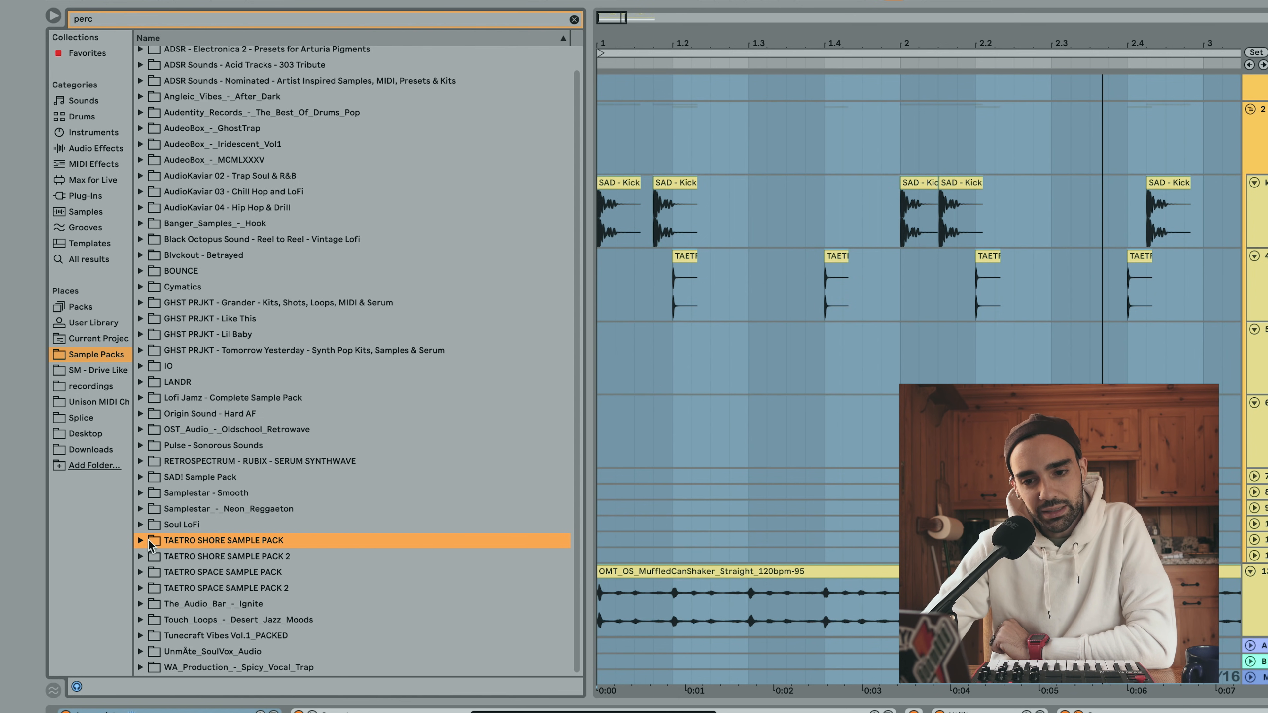
scroll(166, 506, up, 1)
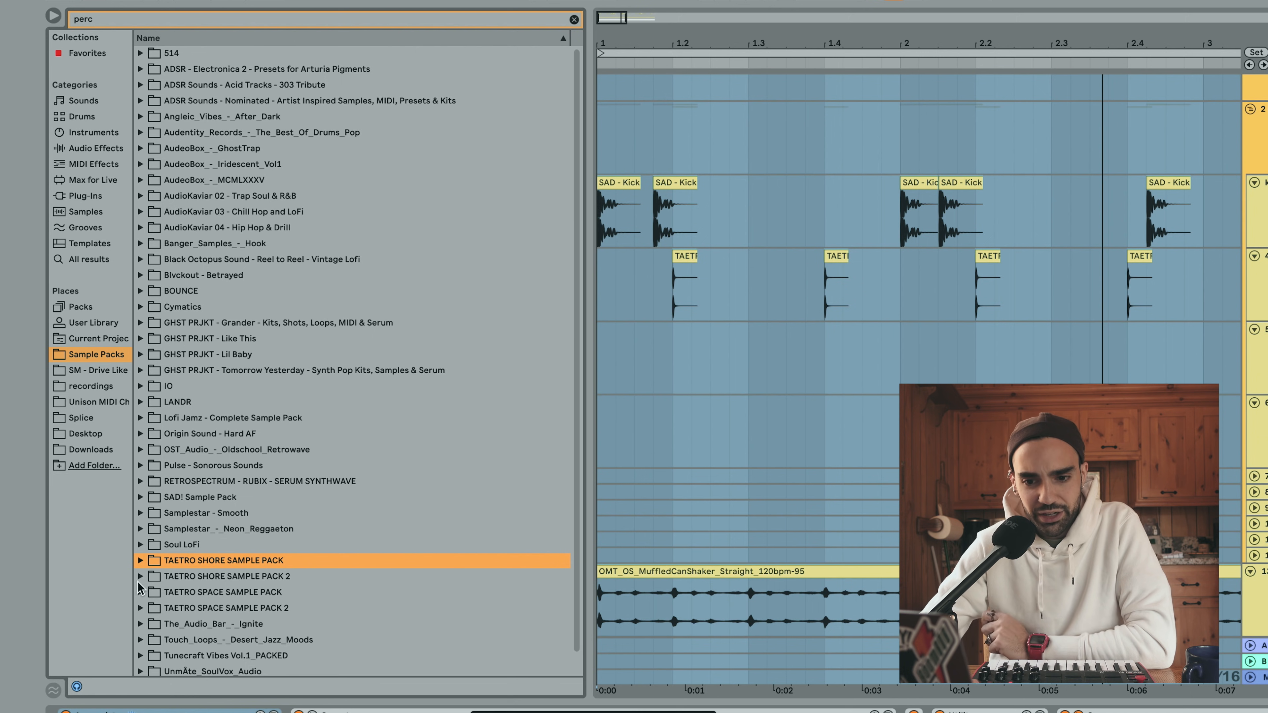
Place TAETRO_SHORE_perc_rim_wood.wav from the TAETRO SHORE SAMPLE PACK one-shots at 1.2.2 on the 5 Audio track
click(149, 566)
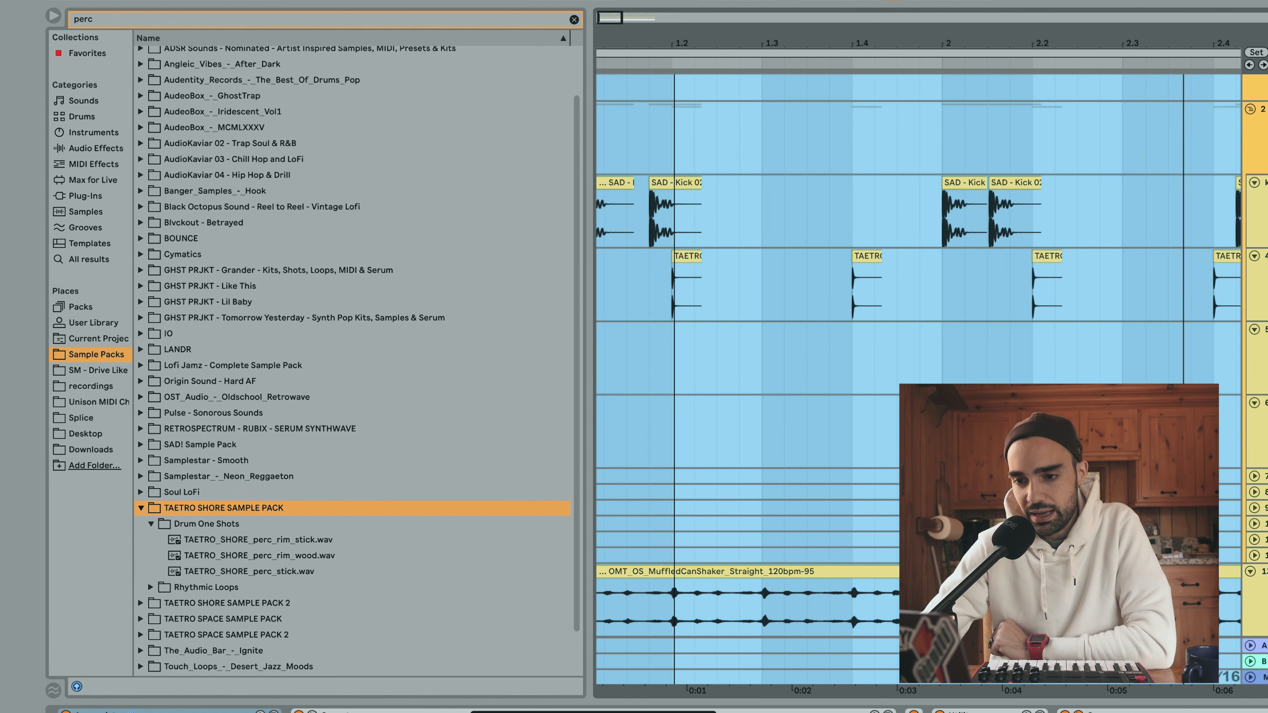
drag(667, 48, 675, 41)
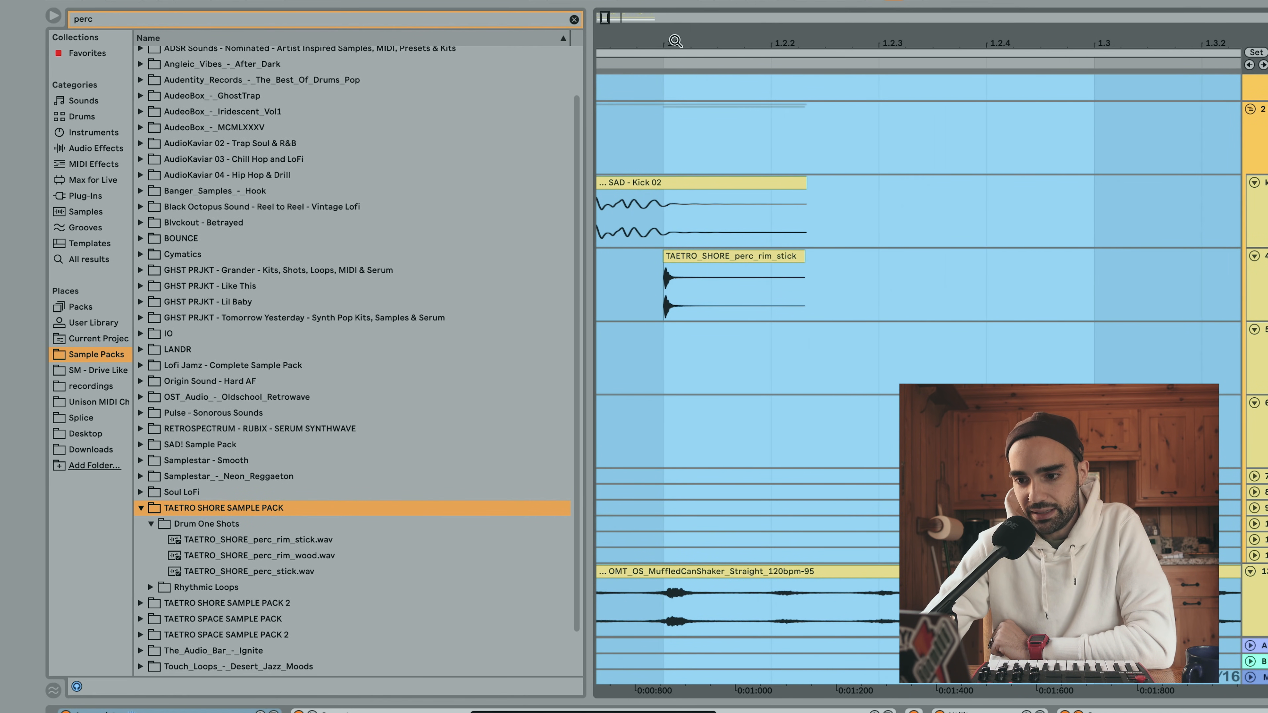
click(312, 556)
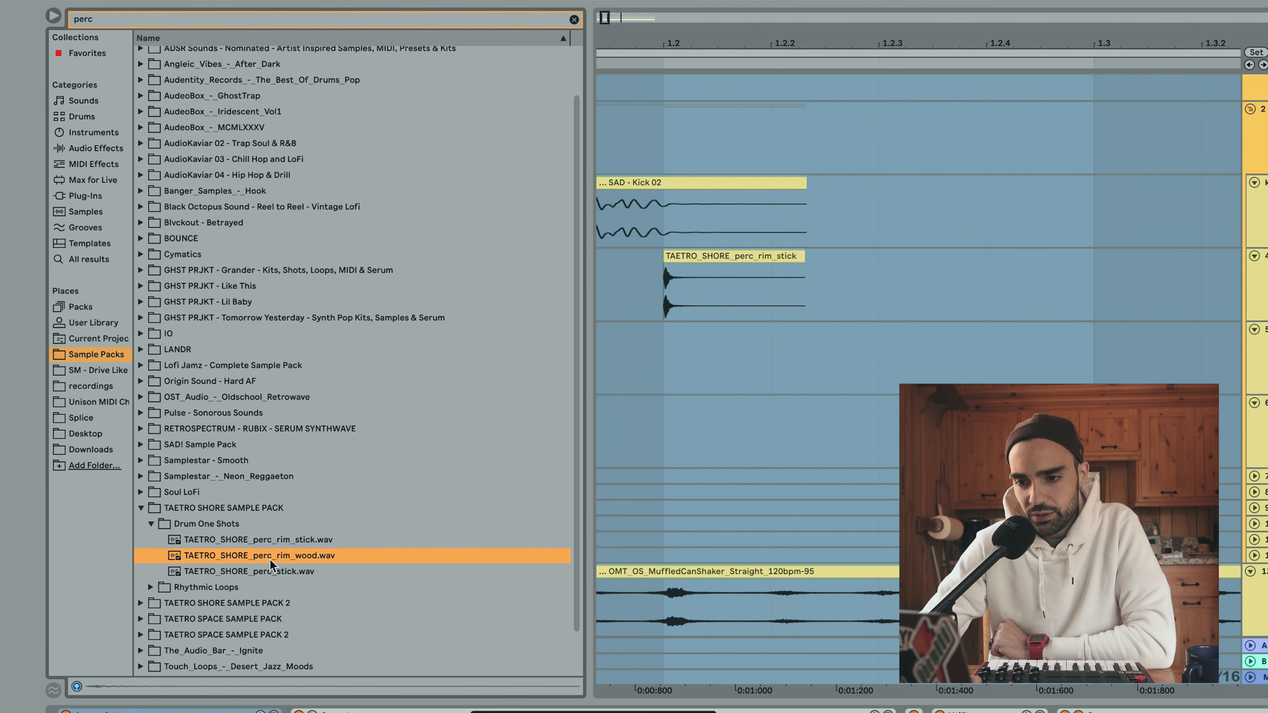
drag(184, 559, 757, 375)
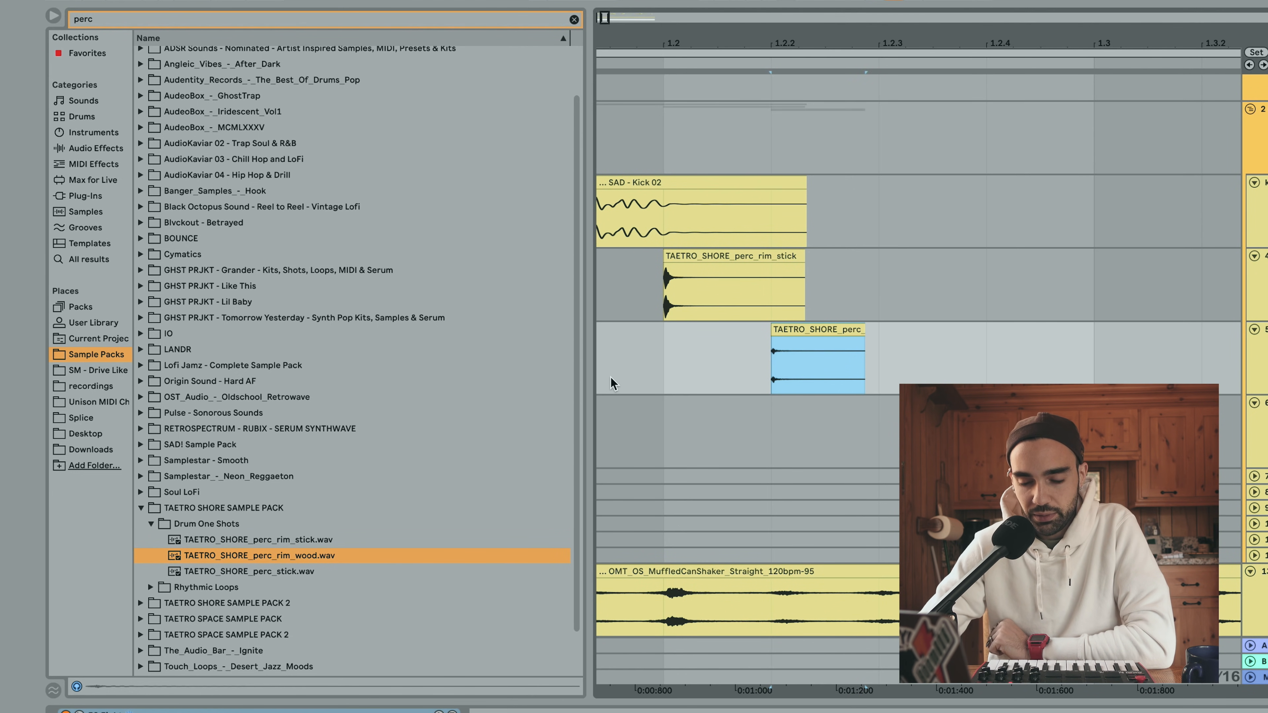
Place TAETRO_SHORE_perc_stick.wav at 1.2.3 on the 6 Audio track
click(275, 570)
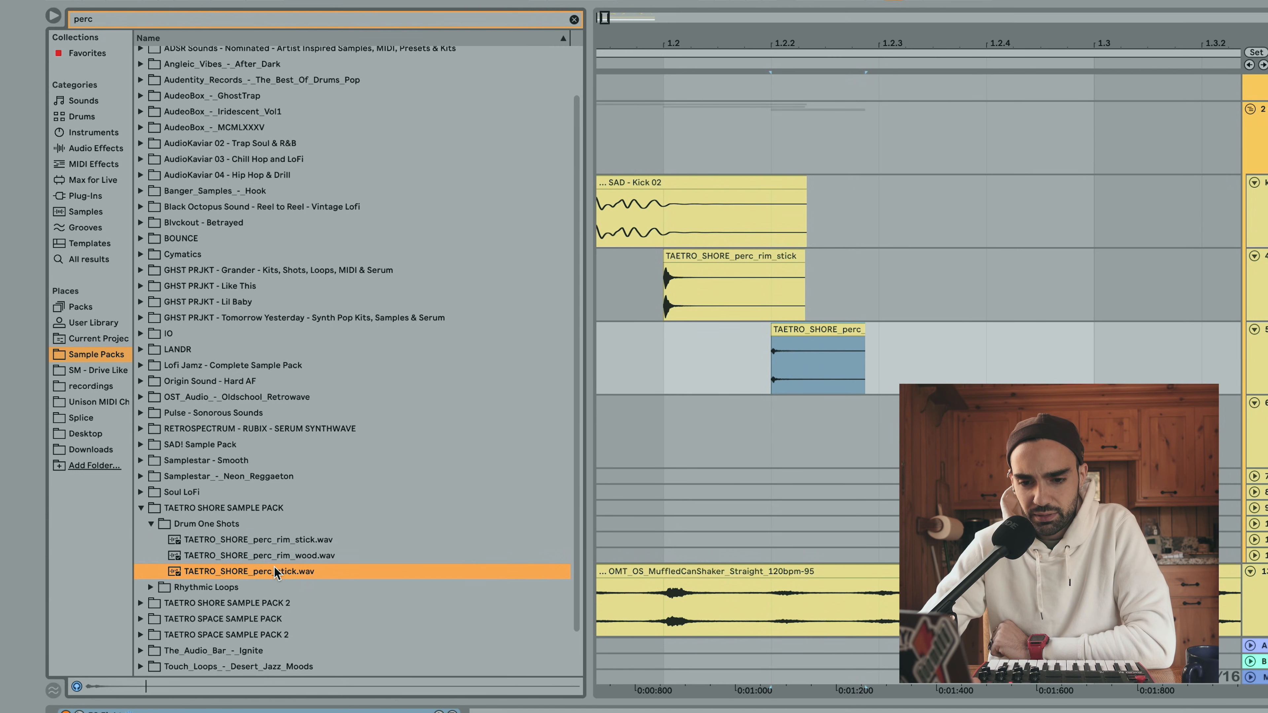
drag(251, 574, 892, 435)
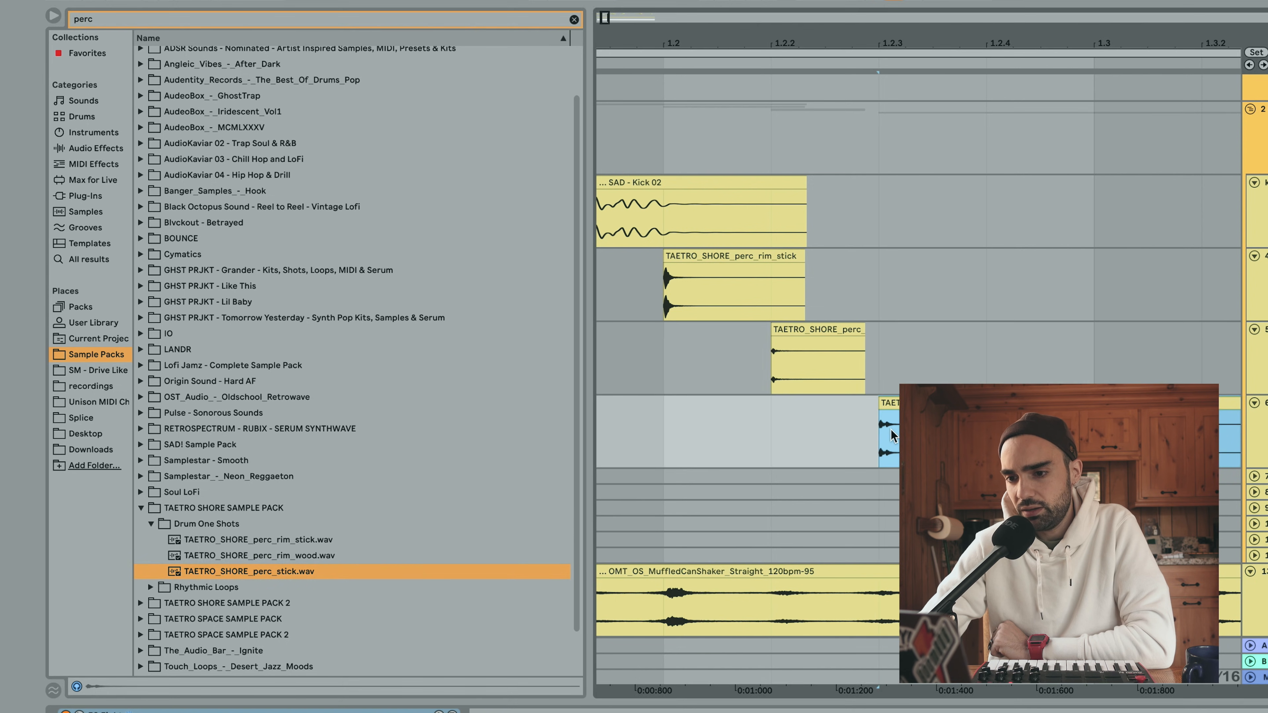
drag(798, 49, 736, 42)
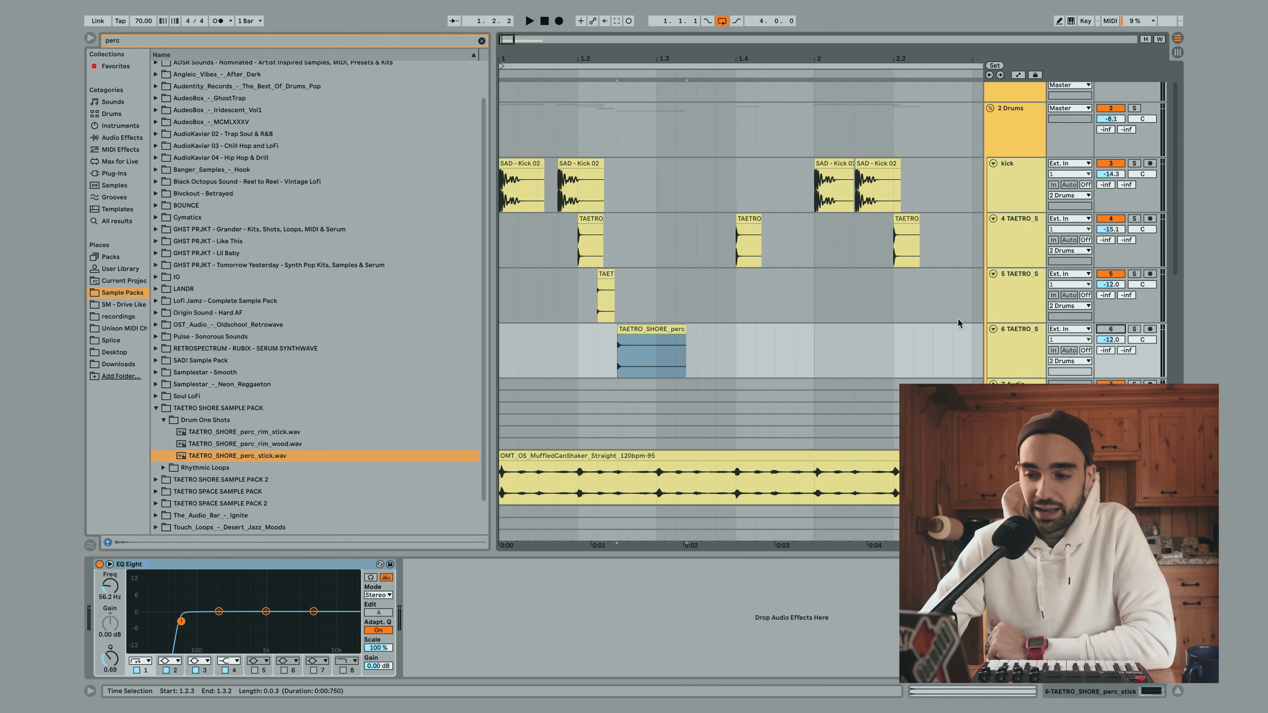
Play the loop from the start to hear the rim wood hit at 1.2.2 on track 5
click(1021, 314)
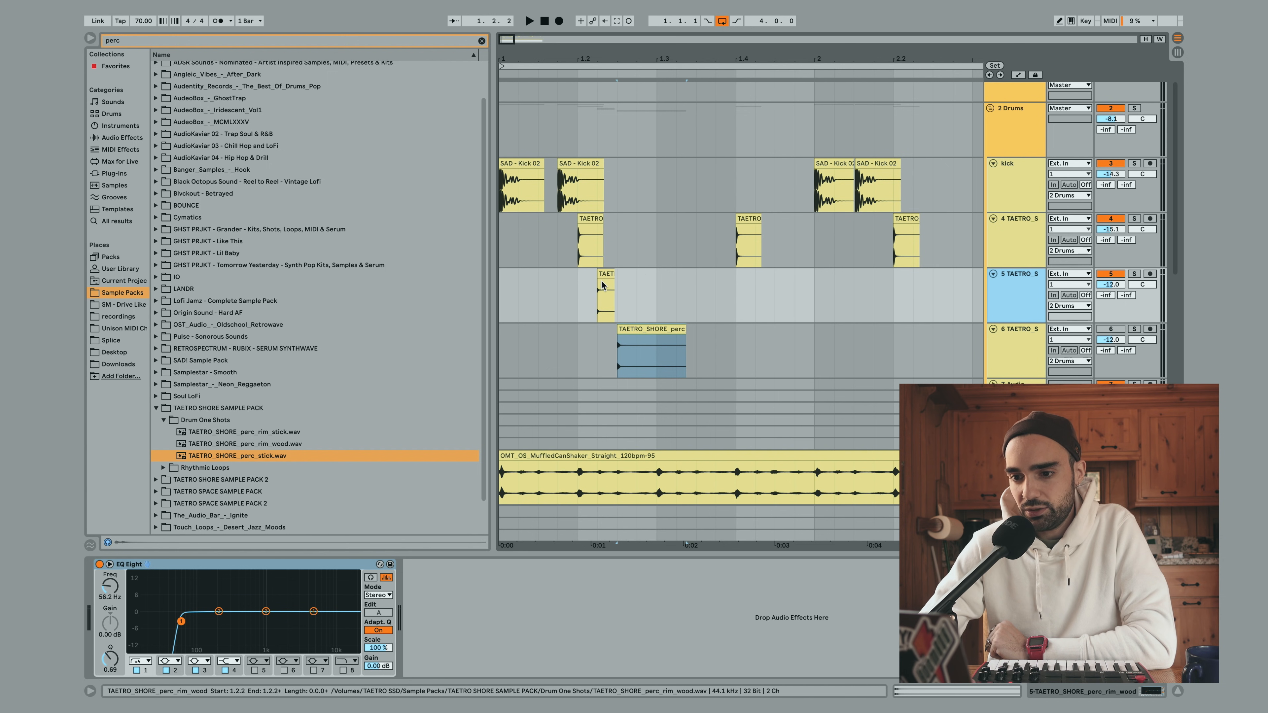
drag(585, 56, 631, 292)
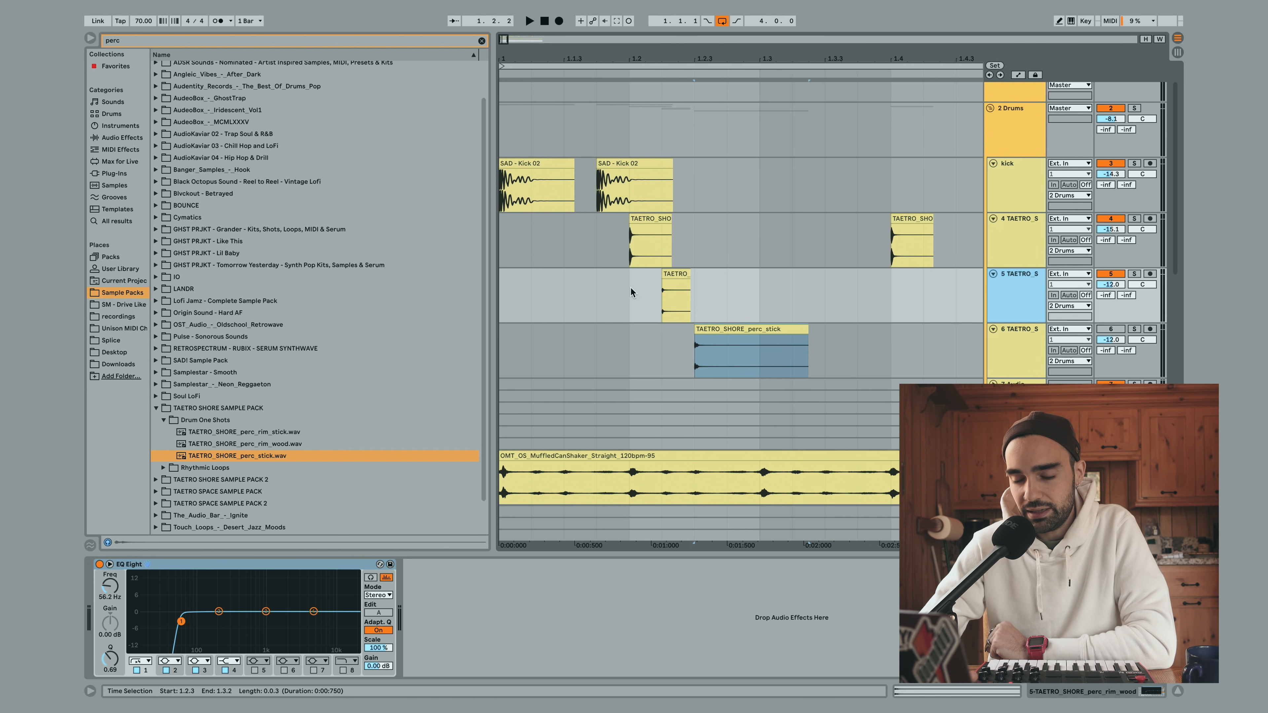
click(544, 21)
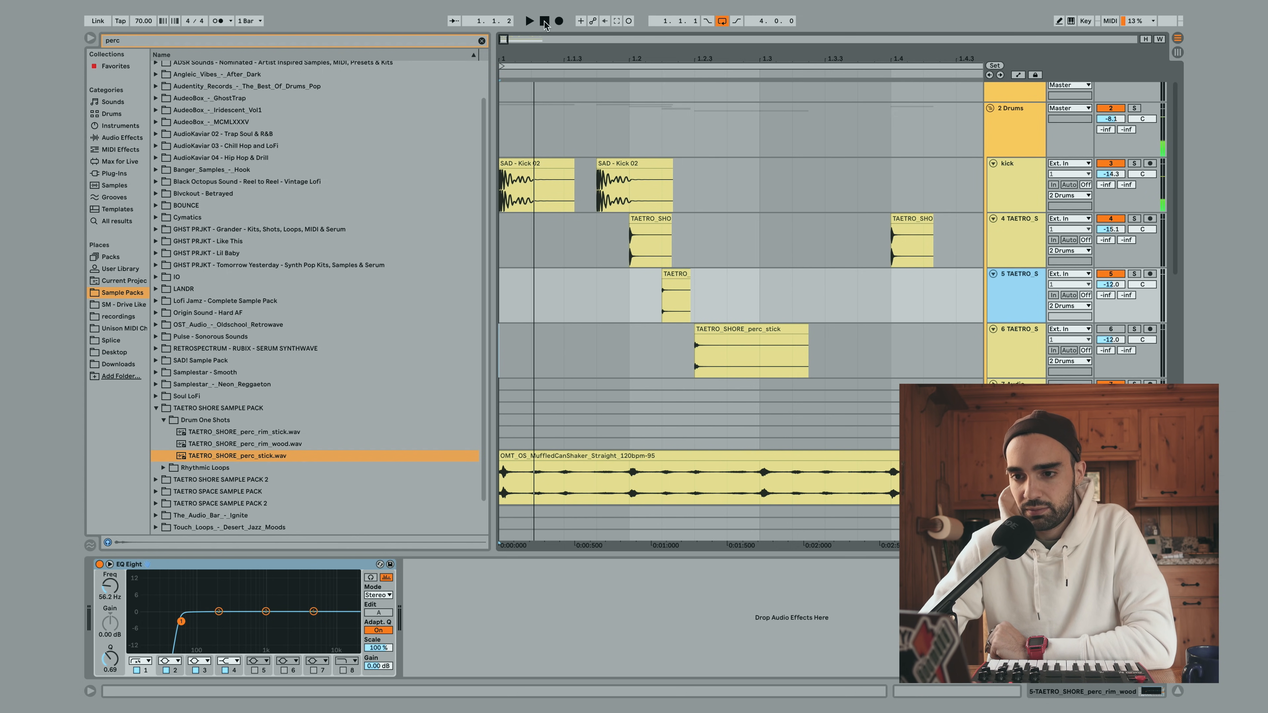
key(space)
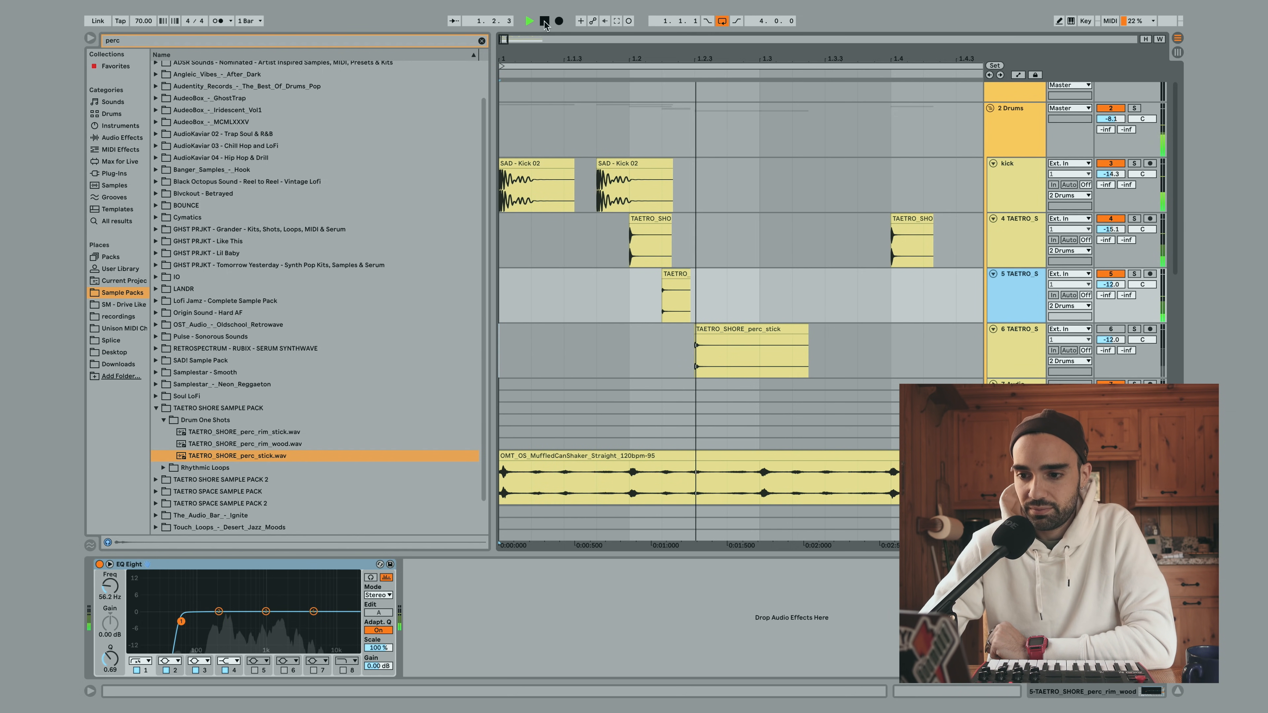
scroll(750, 257, right, 2)
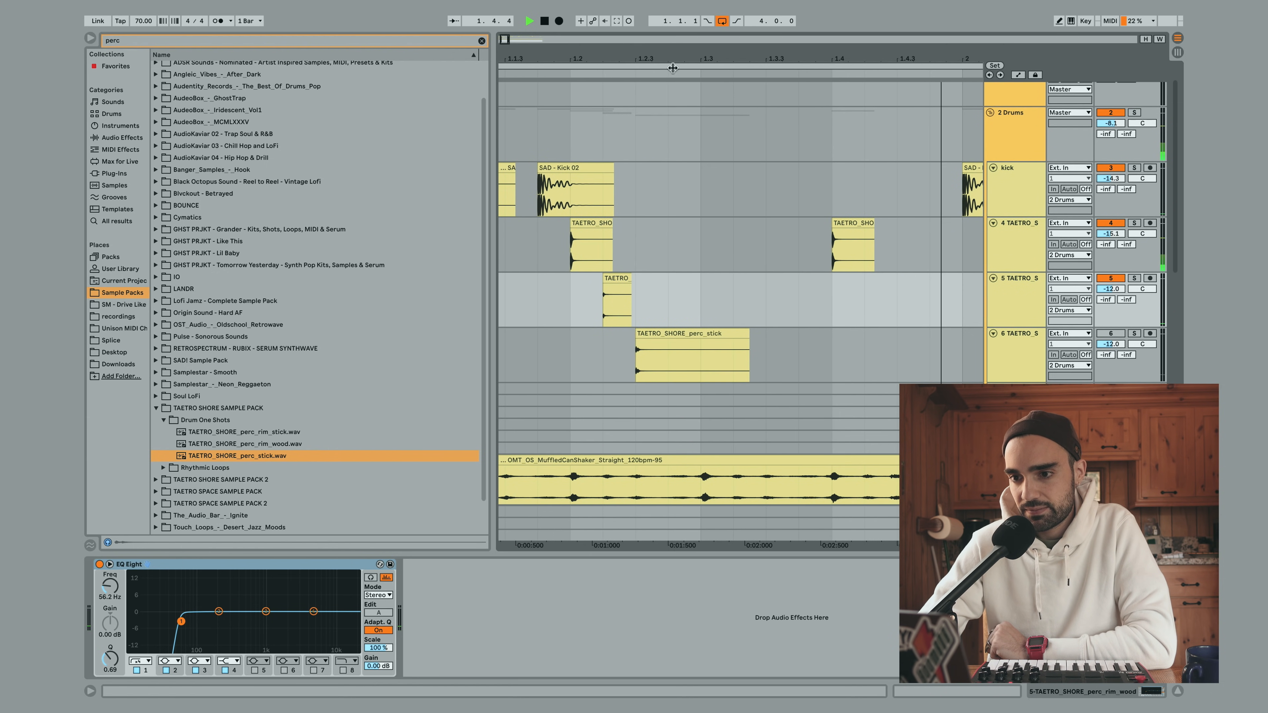
drag(673, 61, 673, 46)
key(space)
Copy the perc_rim_wood clip on track 5 to 2.2.3 and 2.3
click(592, 279)
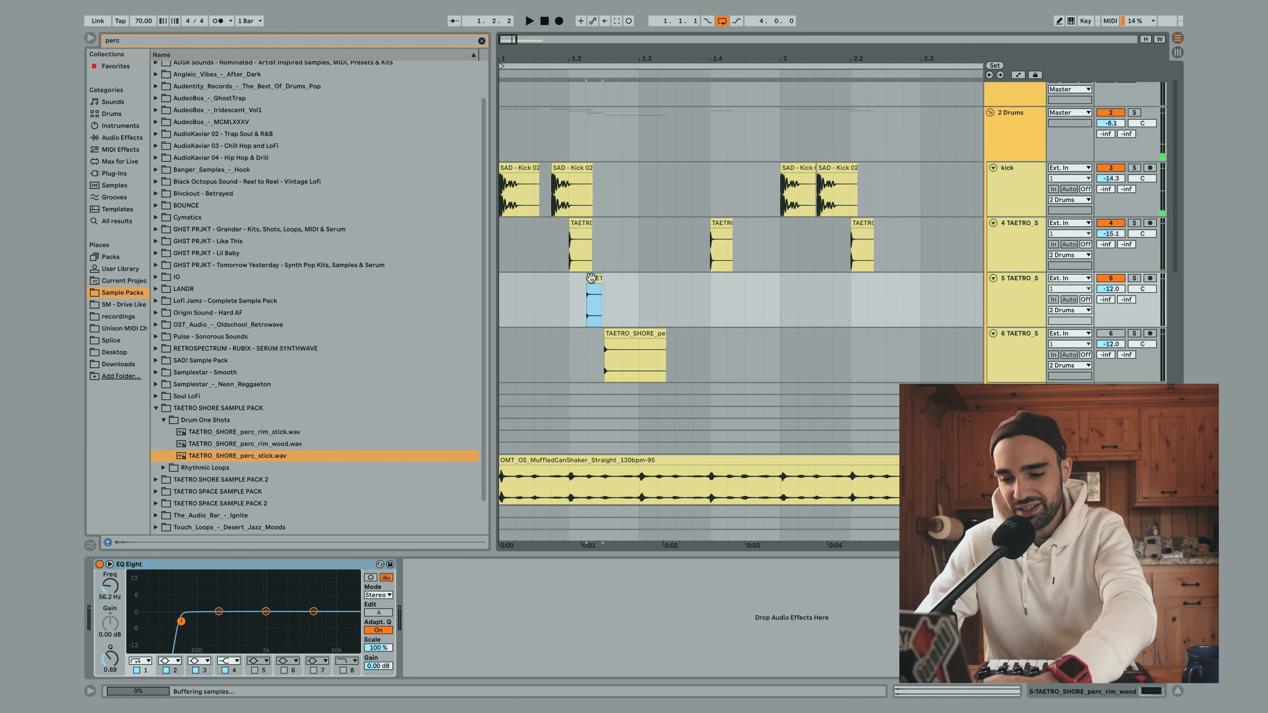
key(super+d)
drag(608, 278, 893, 281)
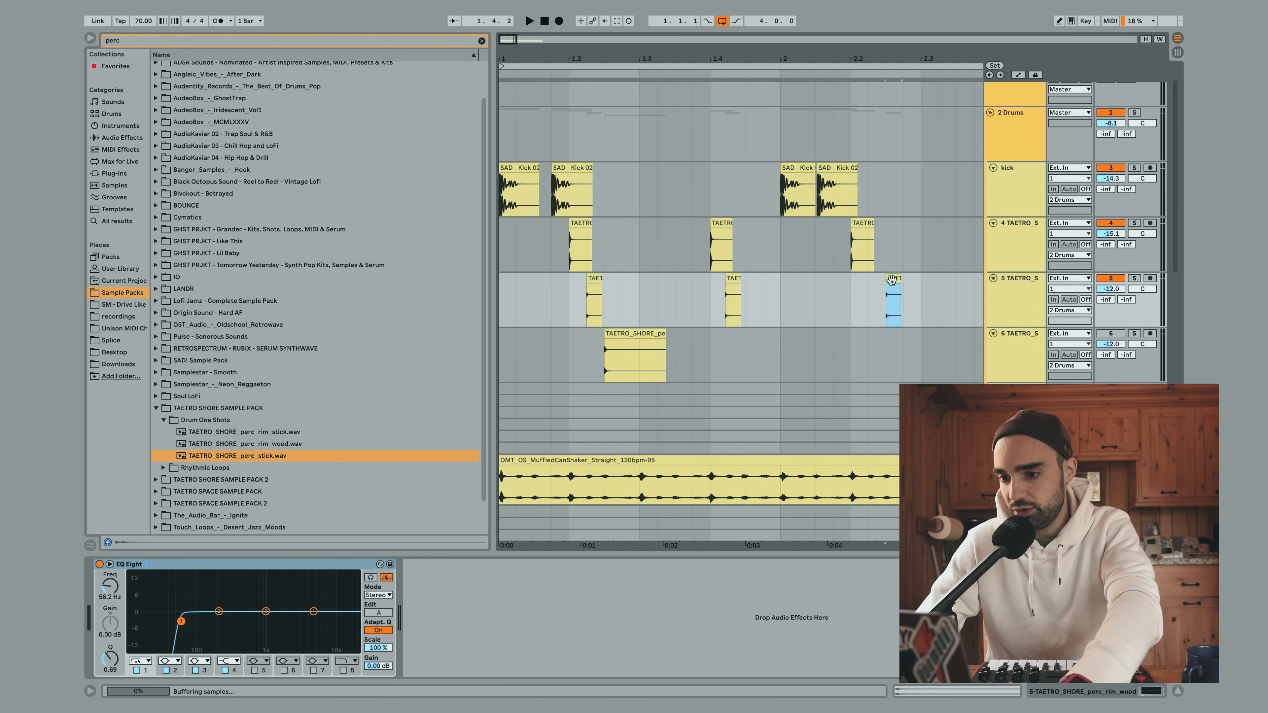
drag(736, 274, 929, 281)
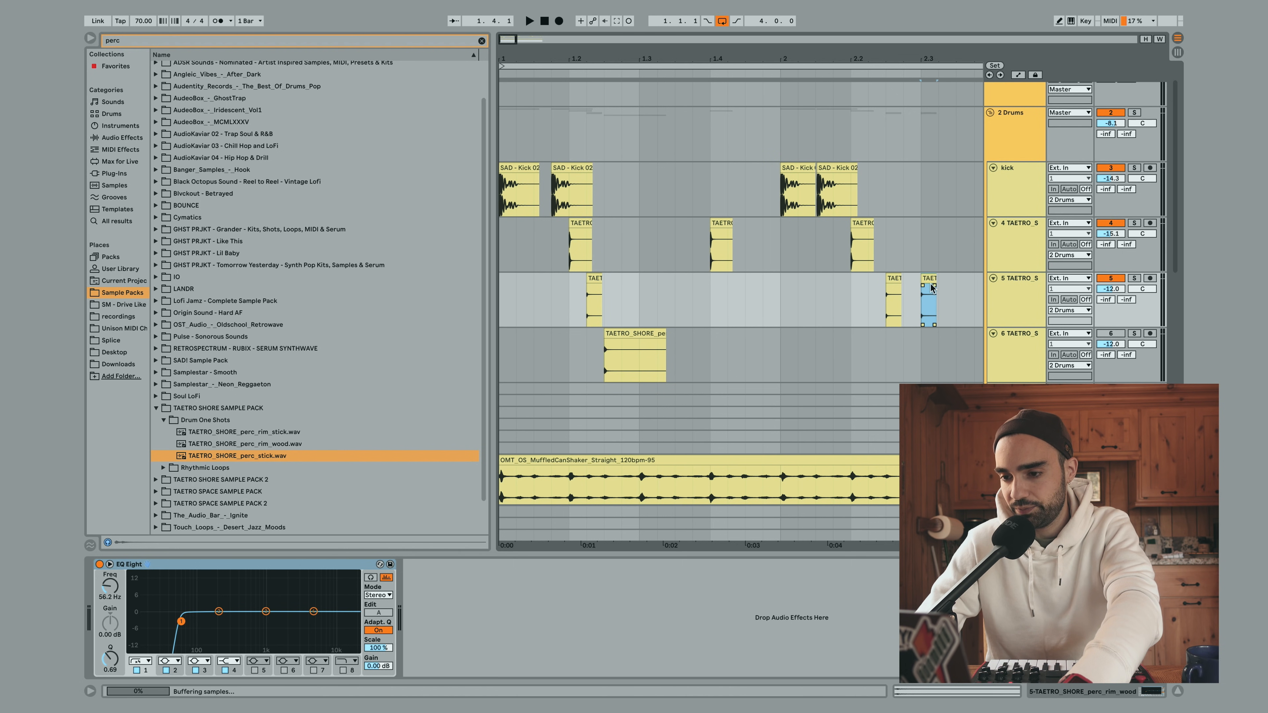
Play the loop from the start through bar 2 to check the copied rim wood hits
click(543, 22)
key(space)
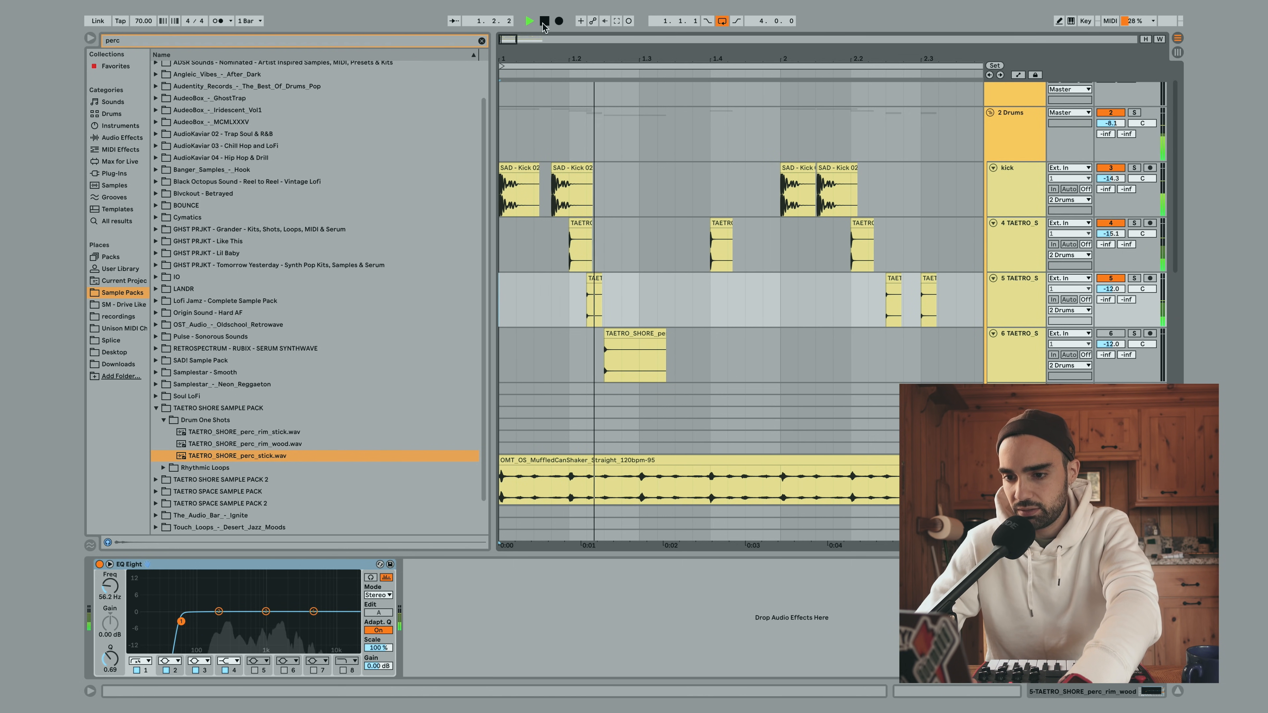
click(1018, 310)
scroll(965, 325, right, 5)
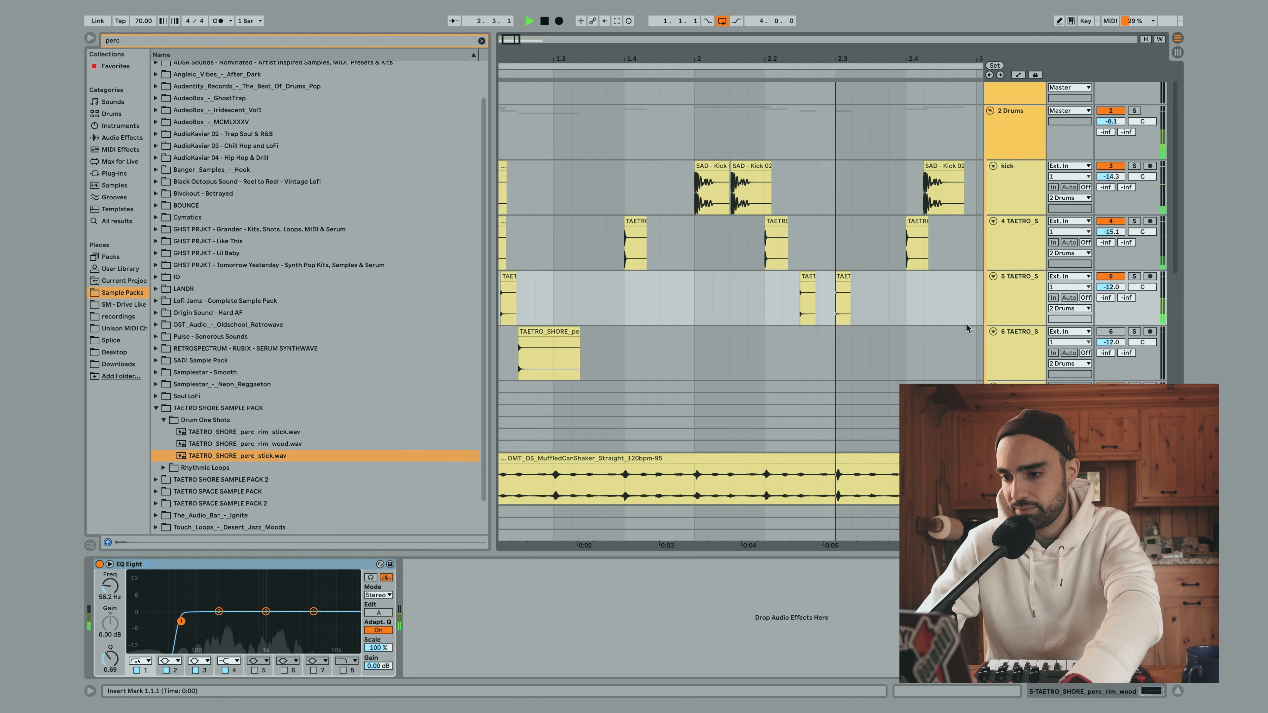
key(space)
Move the perc_rim_wood clip at 2.3 earlier to 2.2.4 and play back from bar 2
drag(758, 290, 744, 292)
click(610, 311)
key(space)
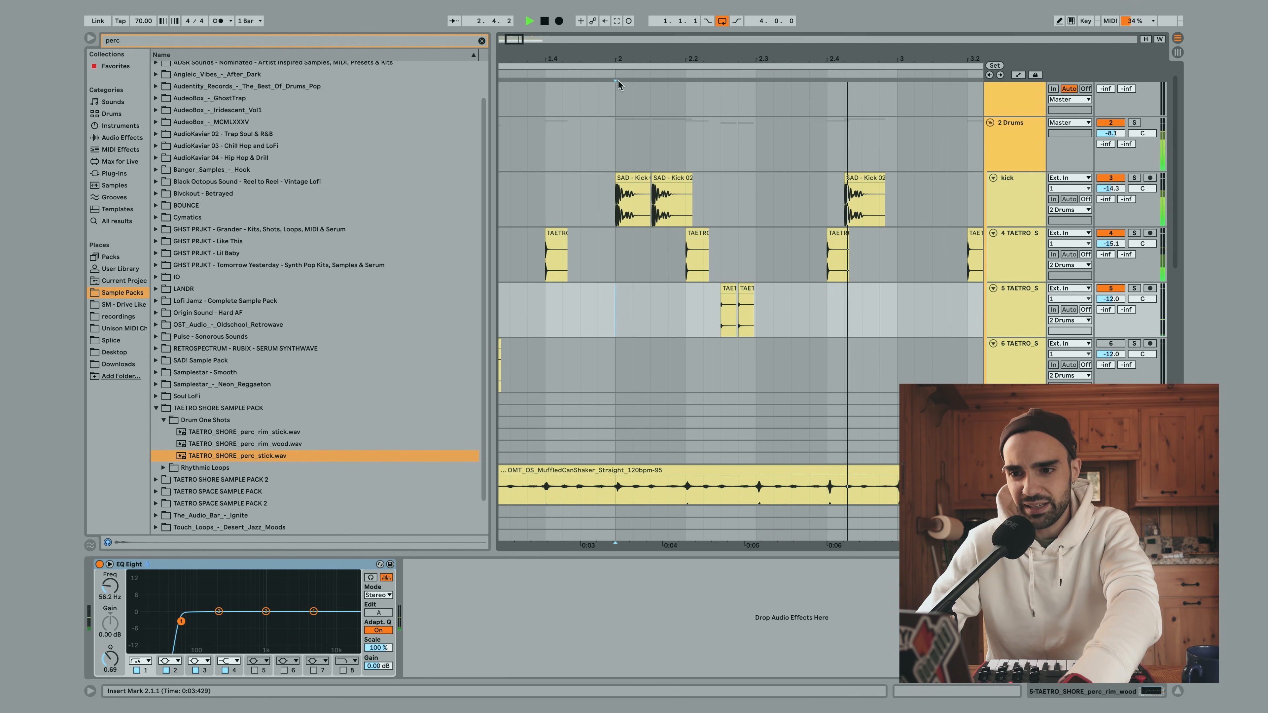
drag(605, 53, 603, 23)
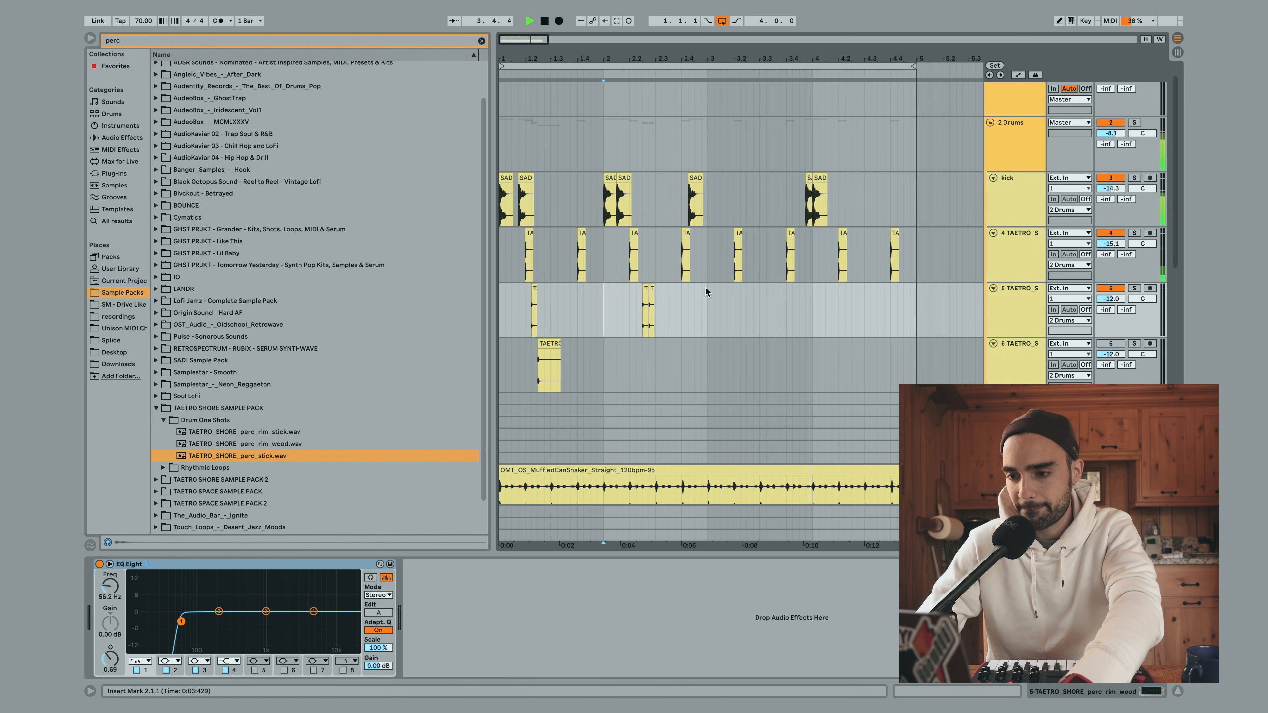
key(space)
Copy bar 1 of track 5, paste it at bar 4, and listen from 3.4.4
click(601, 295)
drag(601, 295, 497, 295)
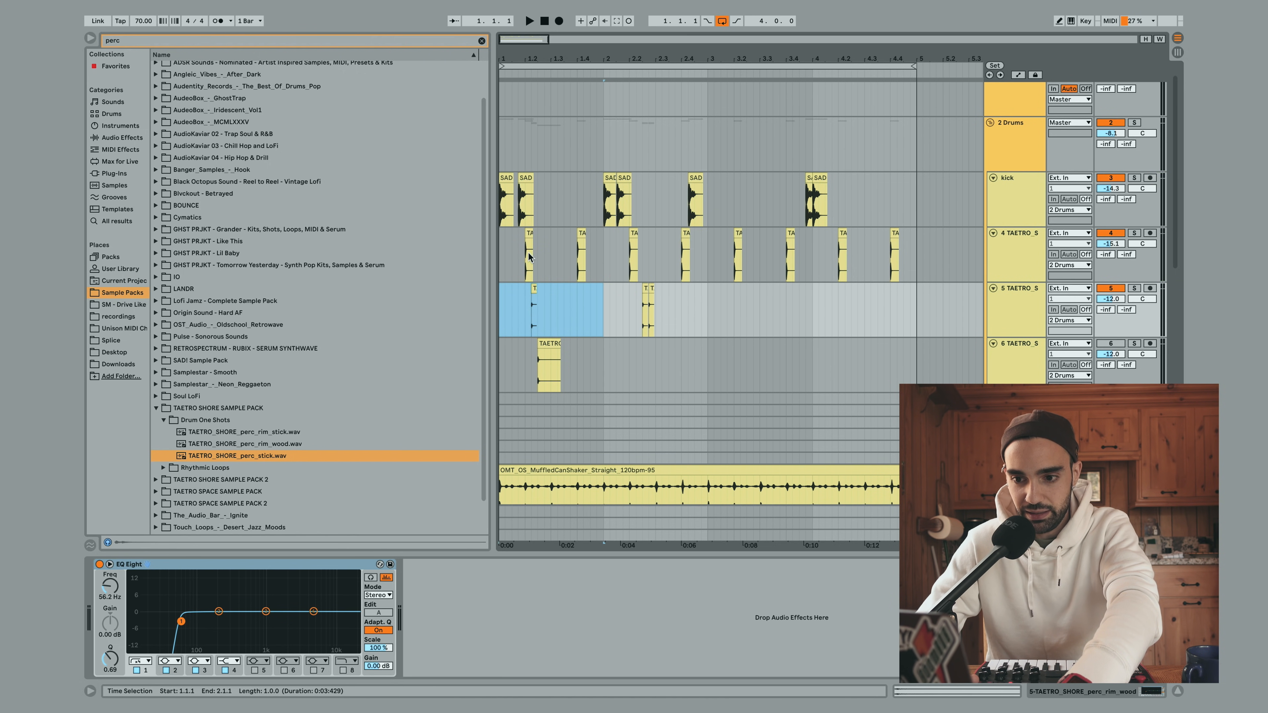
click(813, 292)
key(super+v)
click(806, 305)
key(space)
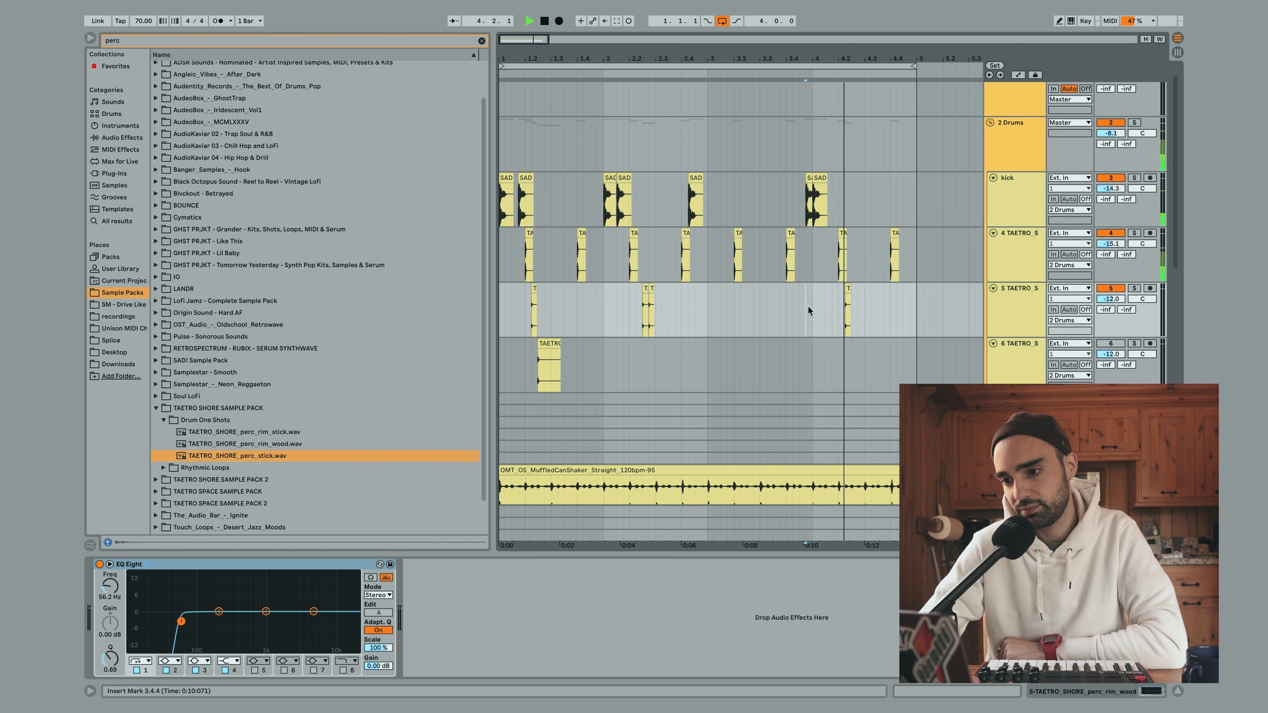
key(space)
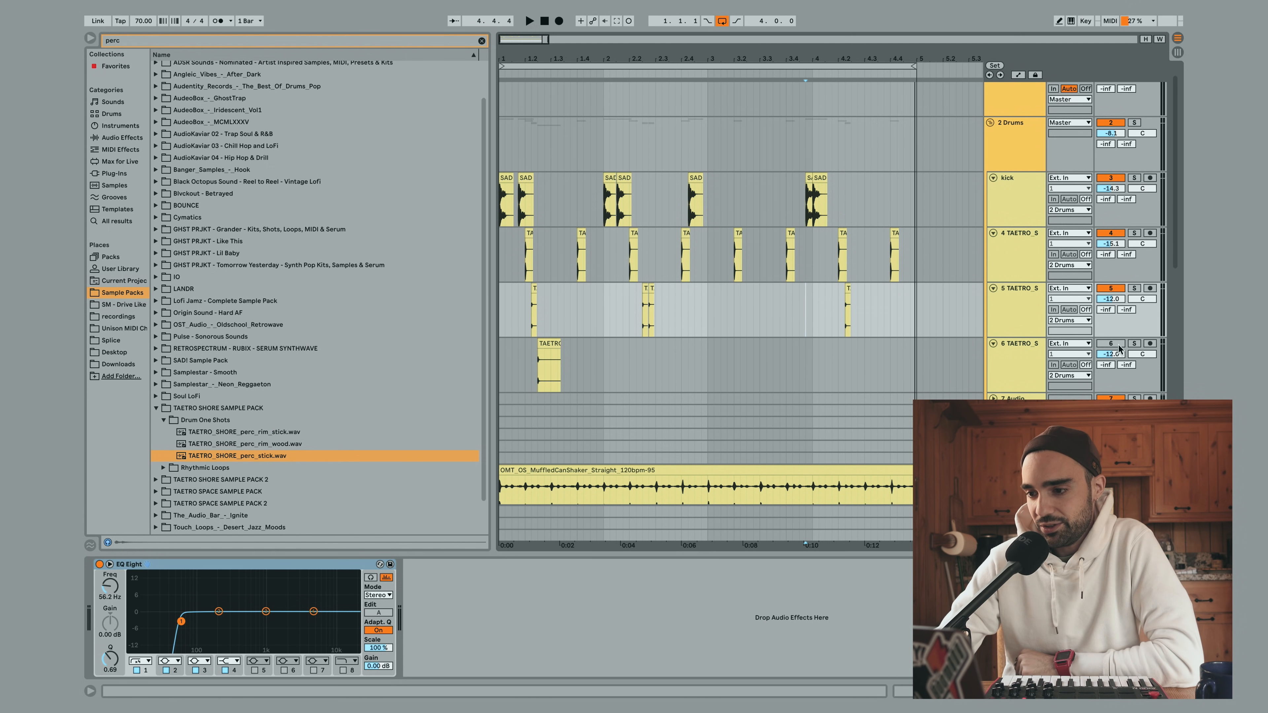
Reactivate the muted perc_stick track 6 and hide the browser
drag(1111, 349, 1108, 348)
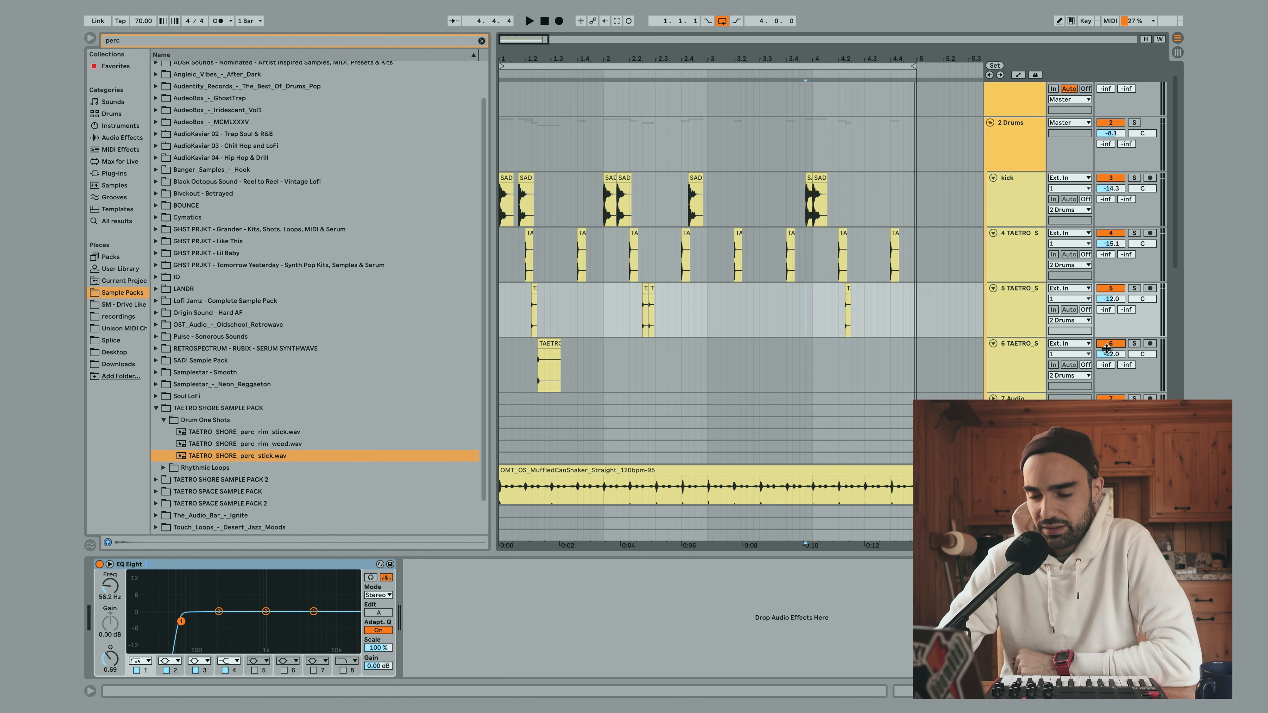
click(90, 38)
drag(120, 57, 139, 56)
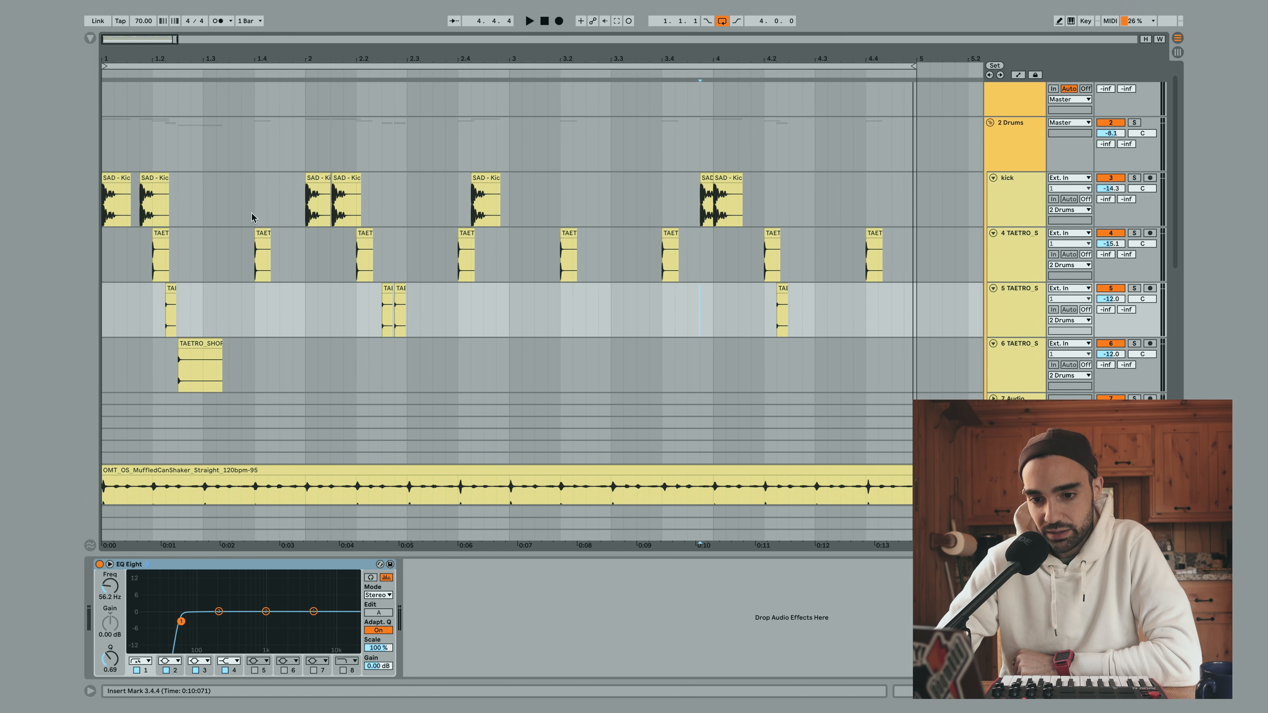
Try the perc_stick clip on track 6 at 1.3.2 and at 1.3.3, playing the loop from the start
drag(198, 346, 233, 346)
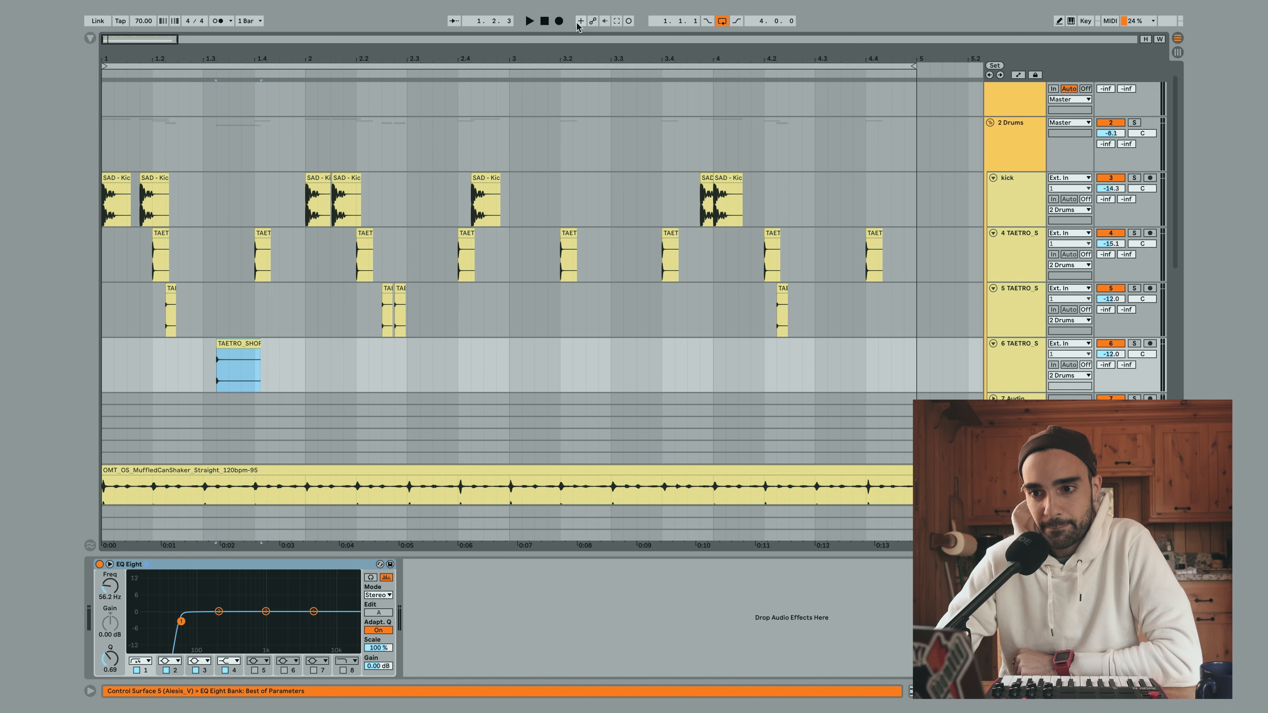
click(544, 23)
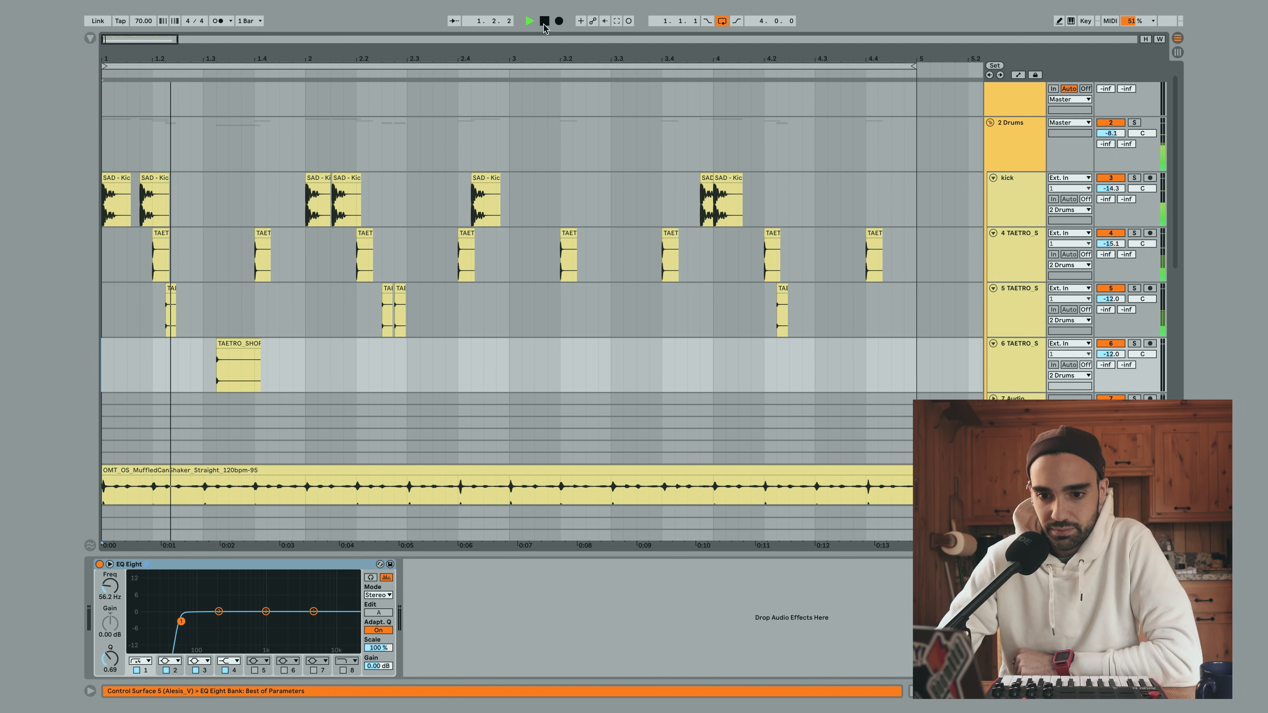
drag(244, 348, 261, 348)
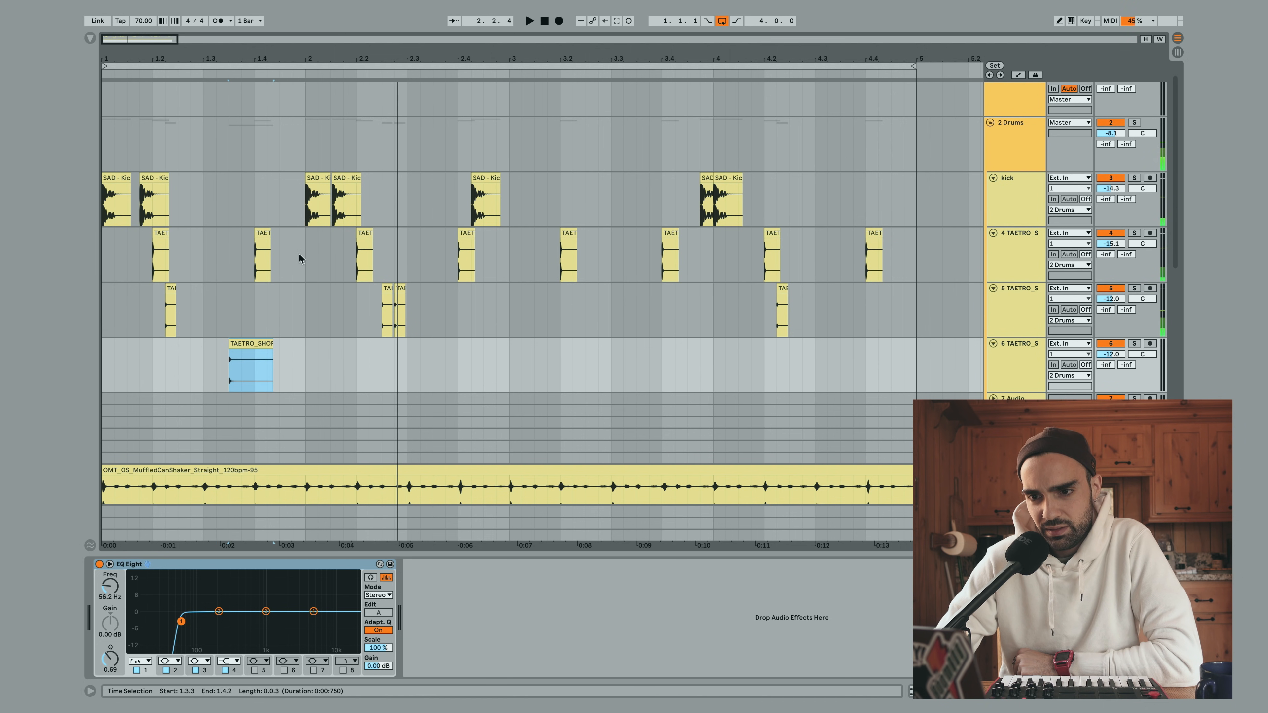
click(545, 21)
key(space)
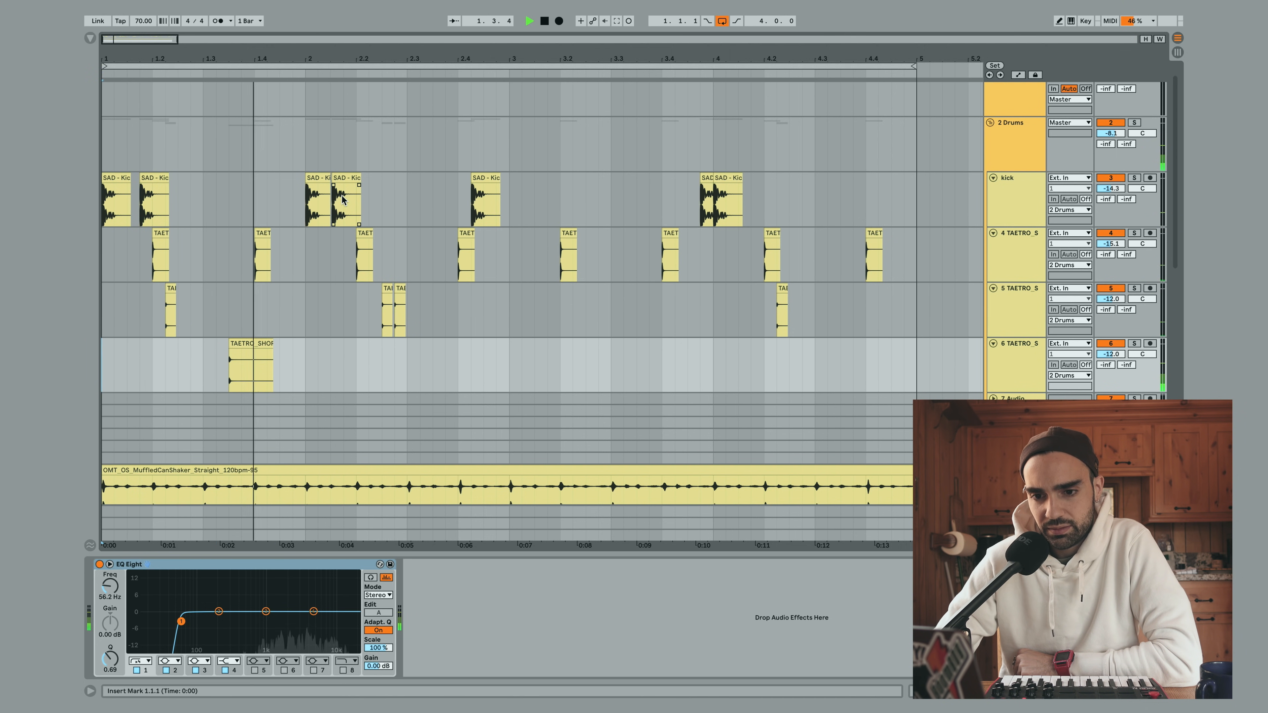
Move the perc_stick clip on track 6 to 1.3.4, audition it, and trim its end to 1.4.1
drag(244, 342, 258, 343)
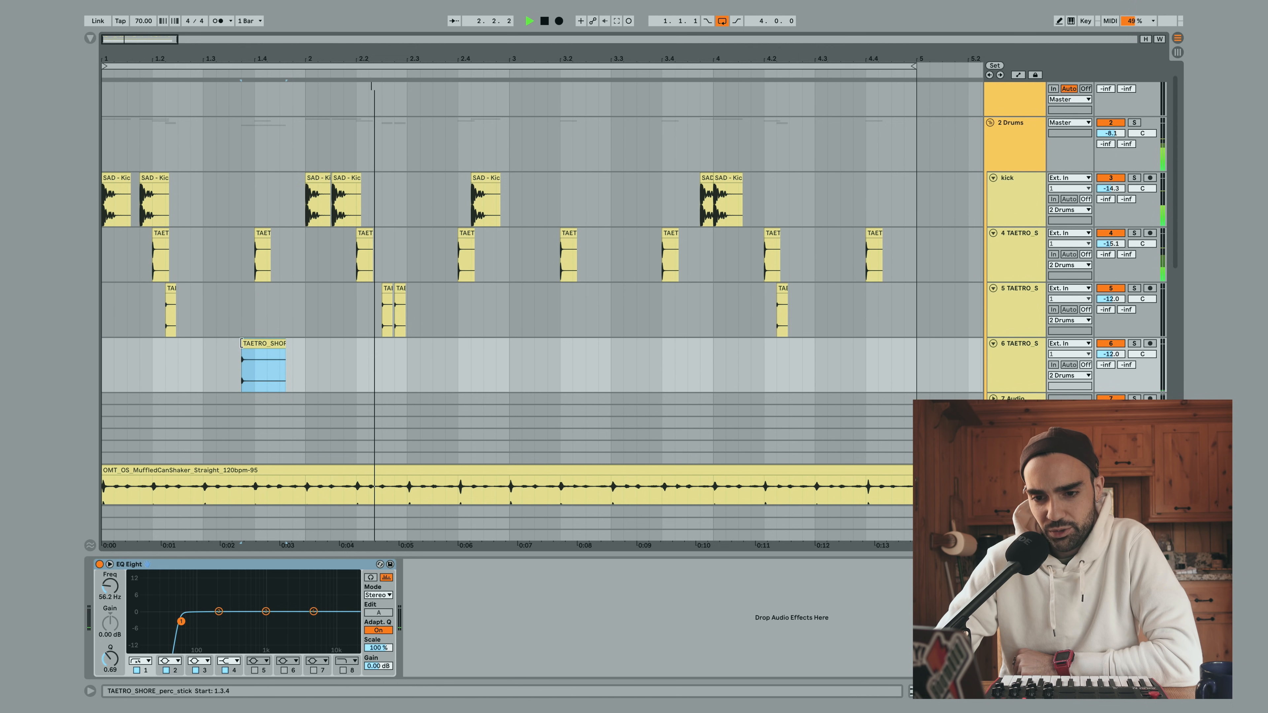
click(215, 386)
key(space)
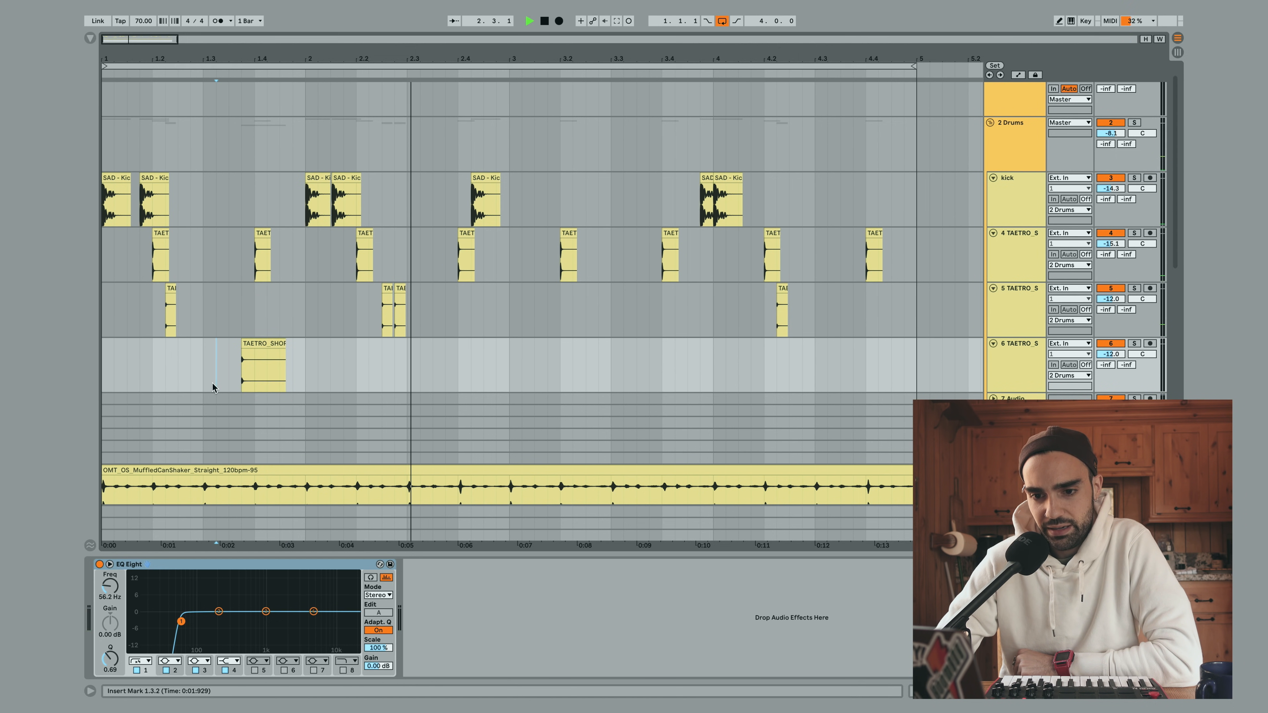
click(283, 341)
drag(283, 341, 250, 340)
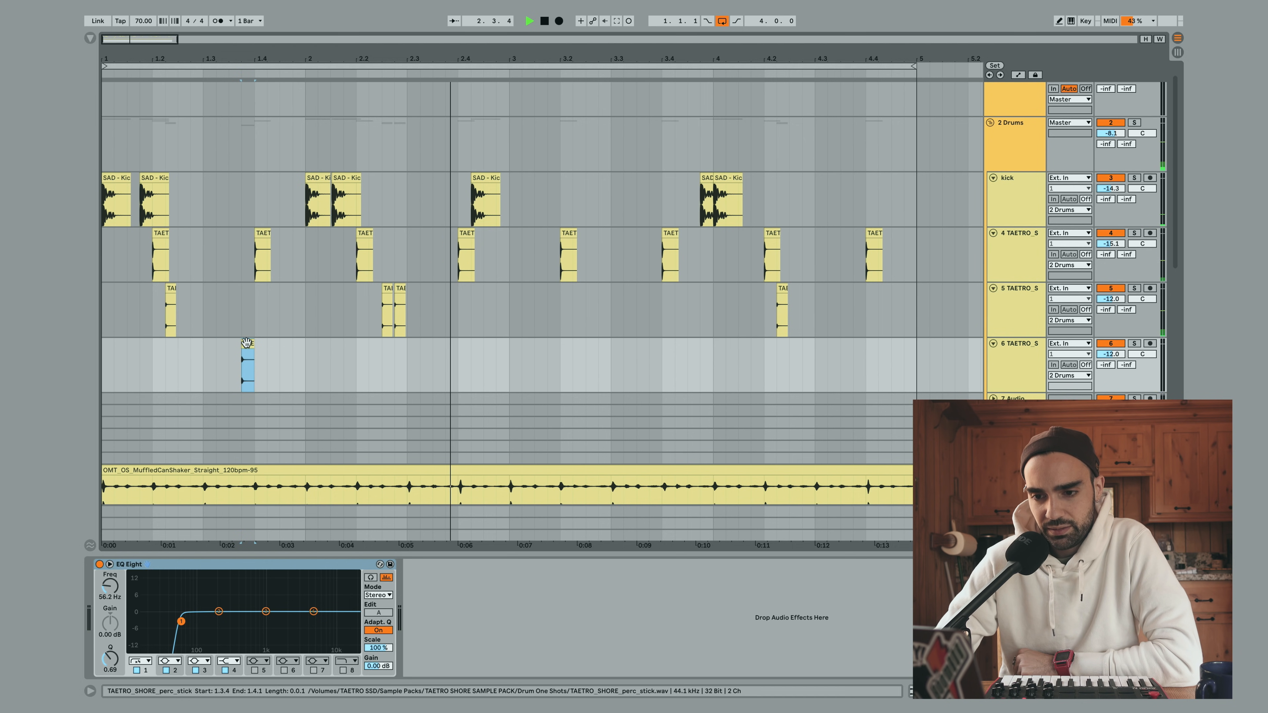
Copy the perc_stick clip on track 6 to 3.2.2 and audition it from 2.4.4
drag(246, 342, 580, 376)
key(space)
click(559, 365)
click(493, 375)
key(space)
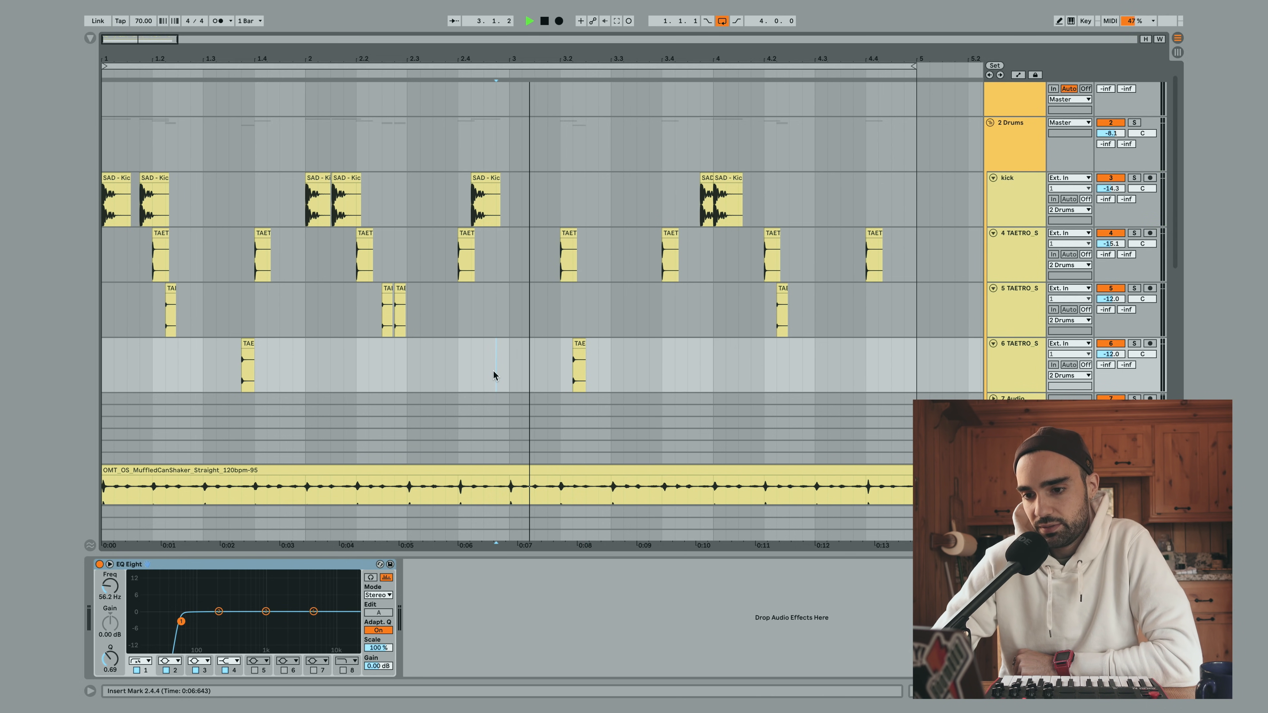
Duplicate the perc_stick clip at 3.2.2 and move the duplicate to 4.3.4 on track 6
click(580, 344)
key(super+d)
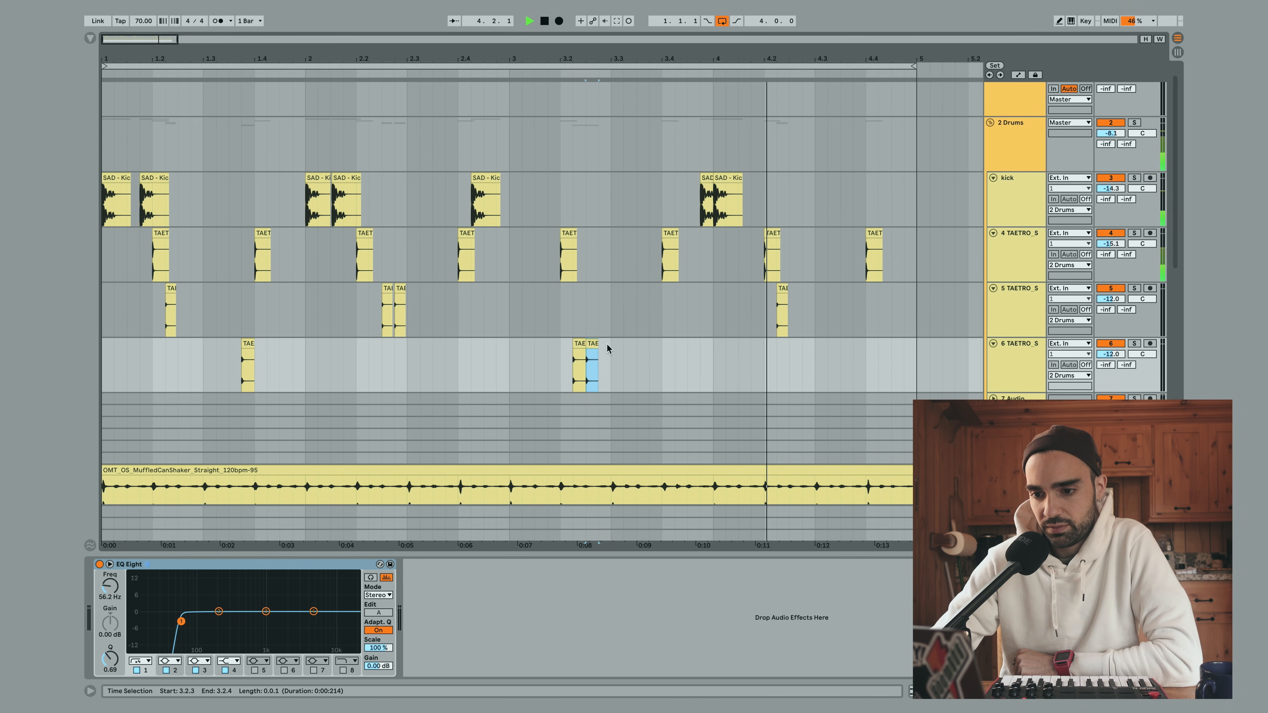
drag(593, 344, 866, 358)
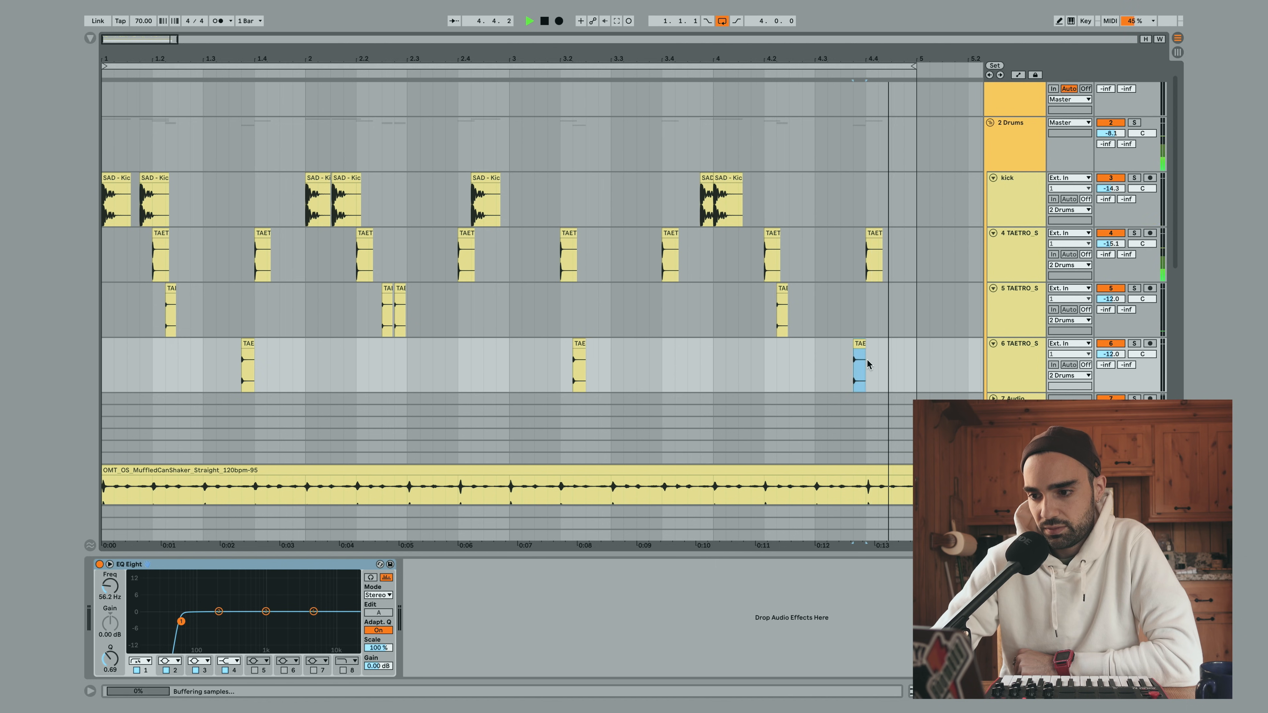
click(840, 357)
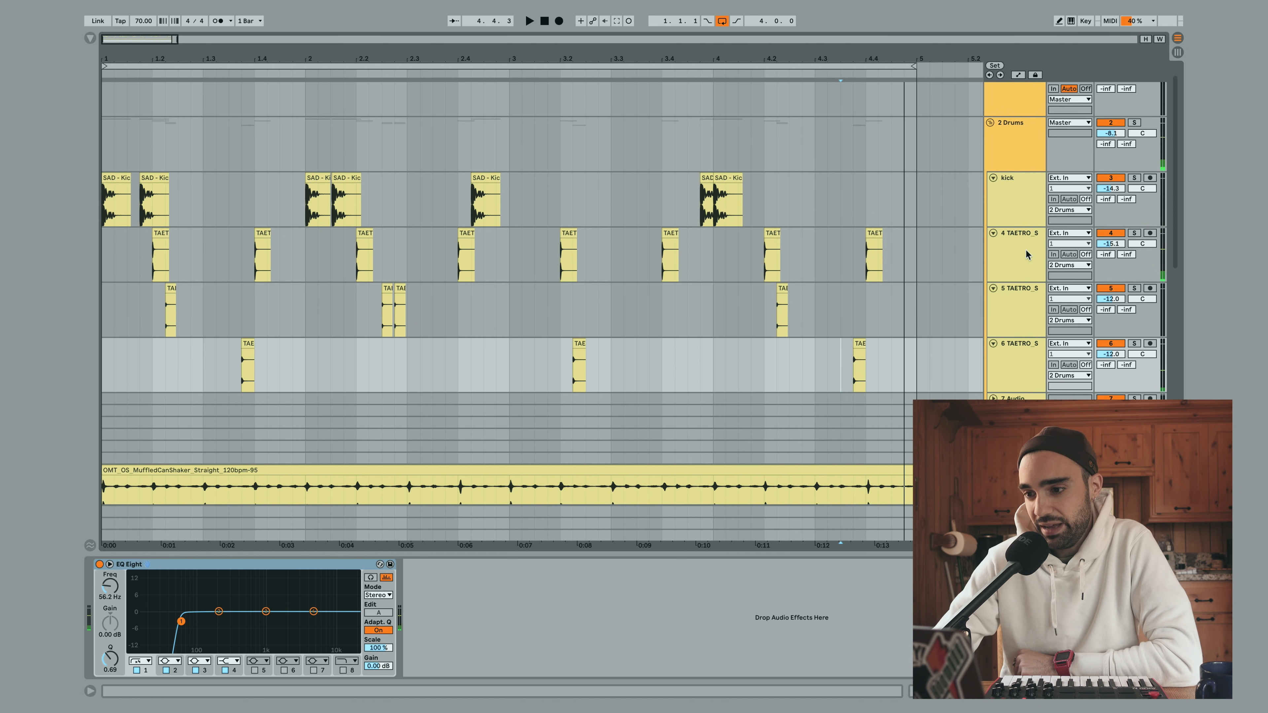
Unfold track 7, show the browser and search the Sample Packs for snare
click(1012, 256)
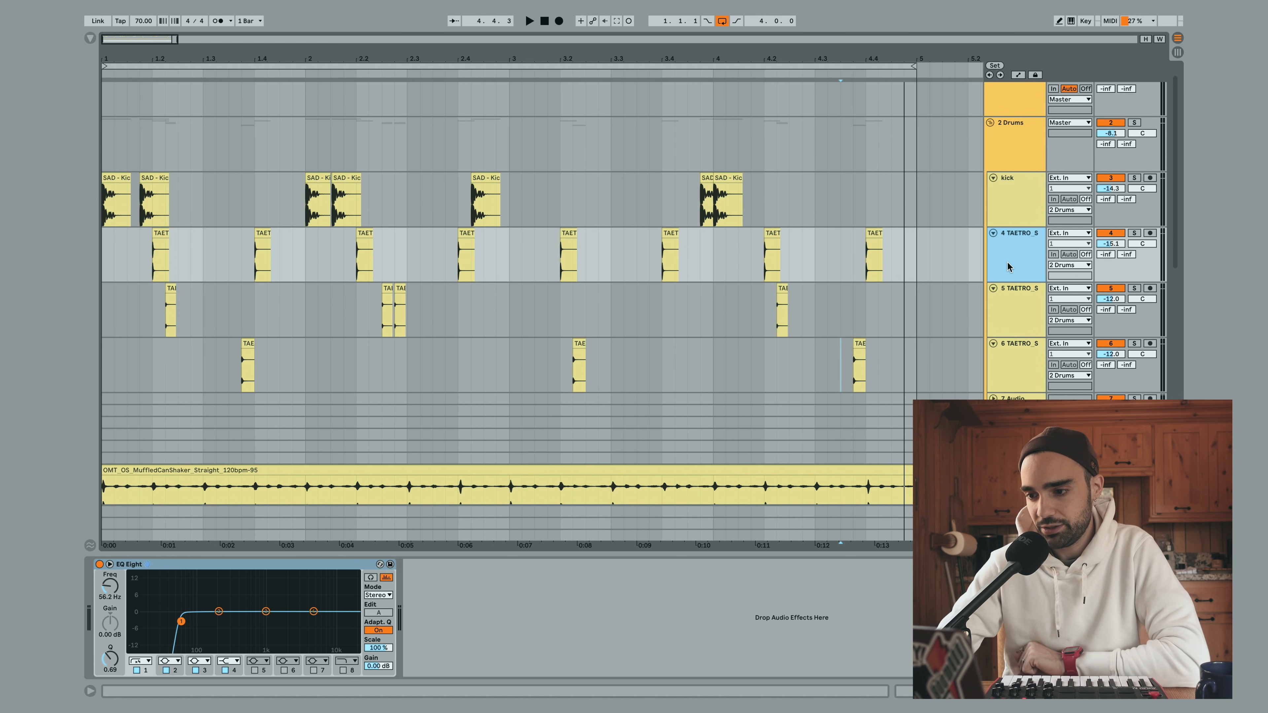
click(993, 398)
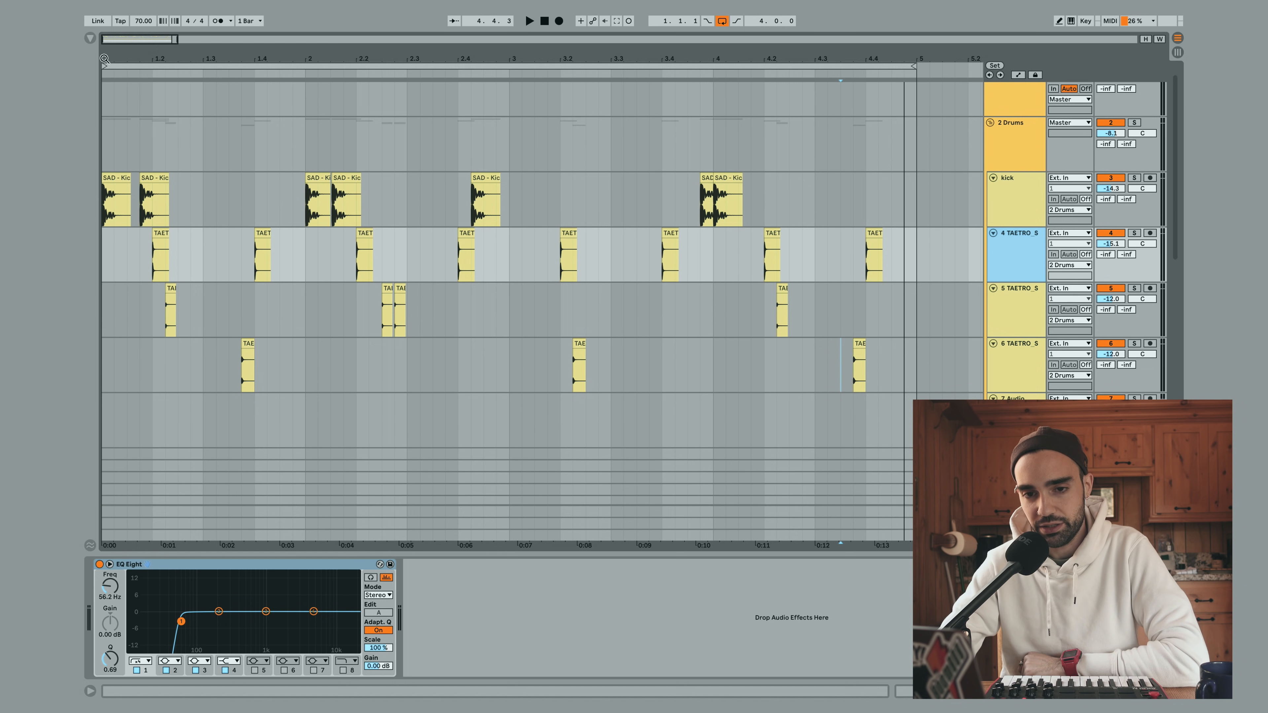
click(91, 38)
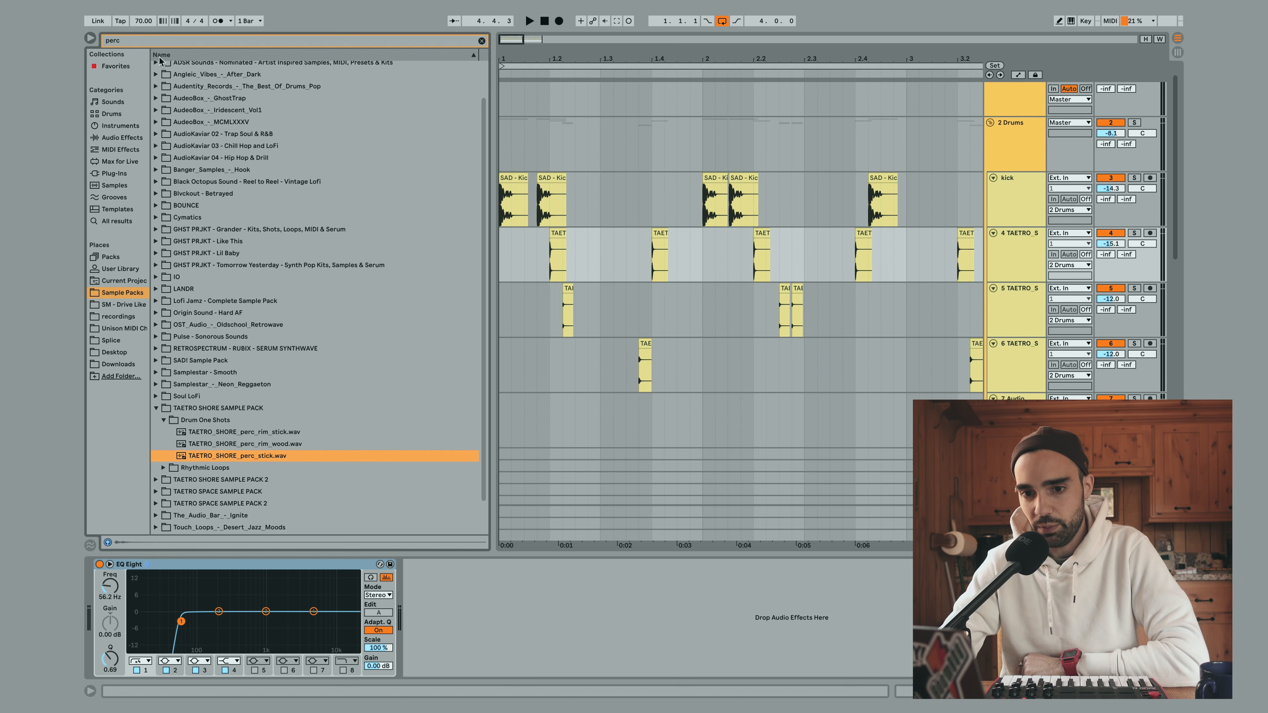
click(147, 41)
text(snare)
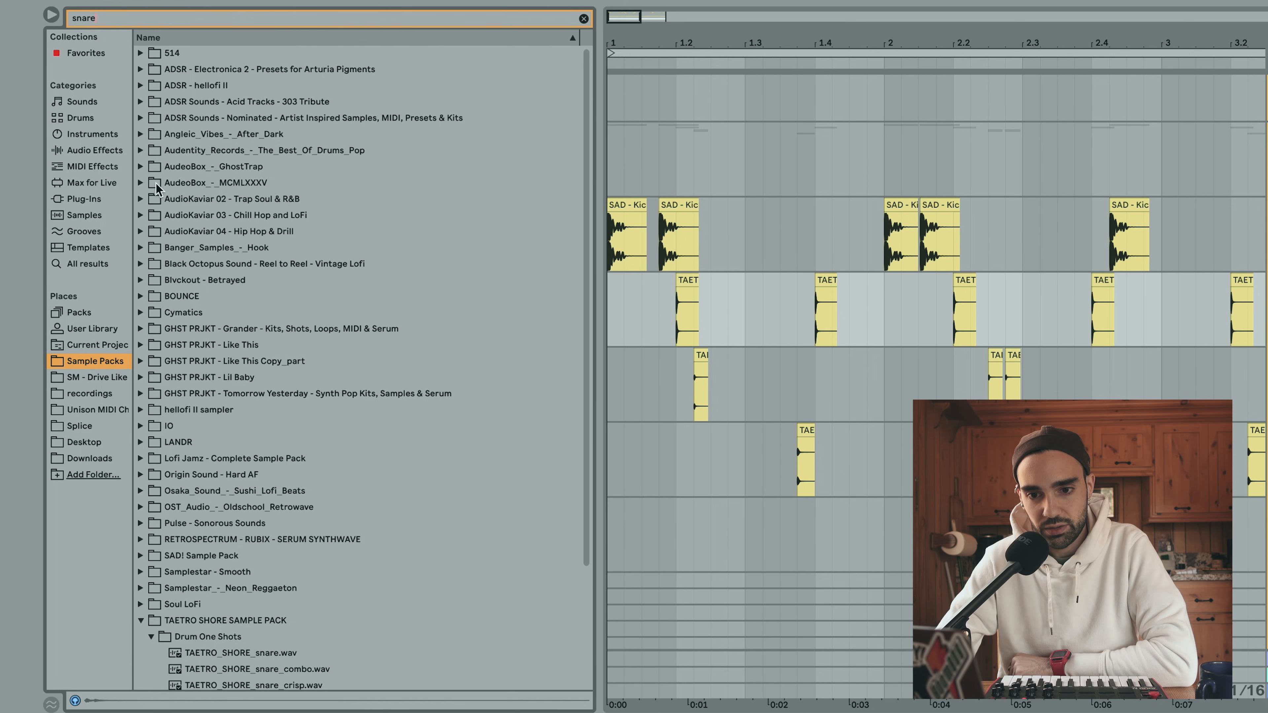
Expand the AudioKaviar 03 - Chill Hop and LoFi pack, collapse its Construction Kits and open its One-Shots folder
click(141, 215)
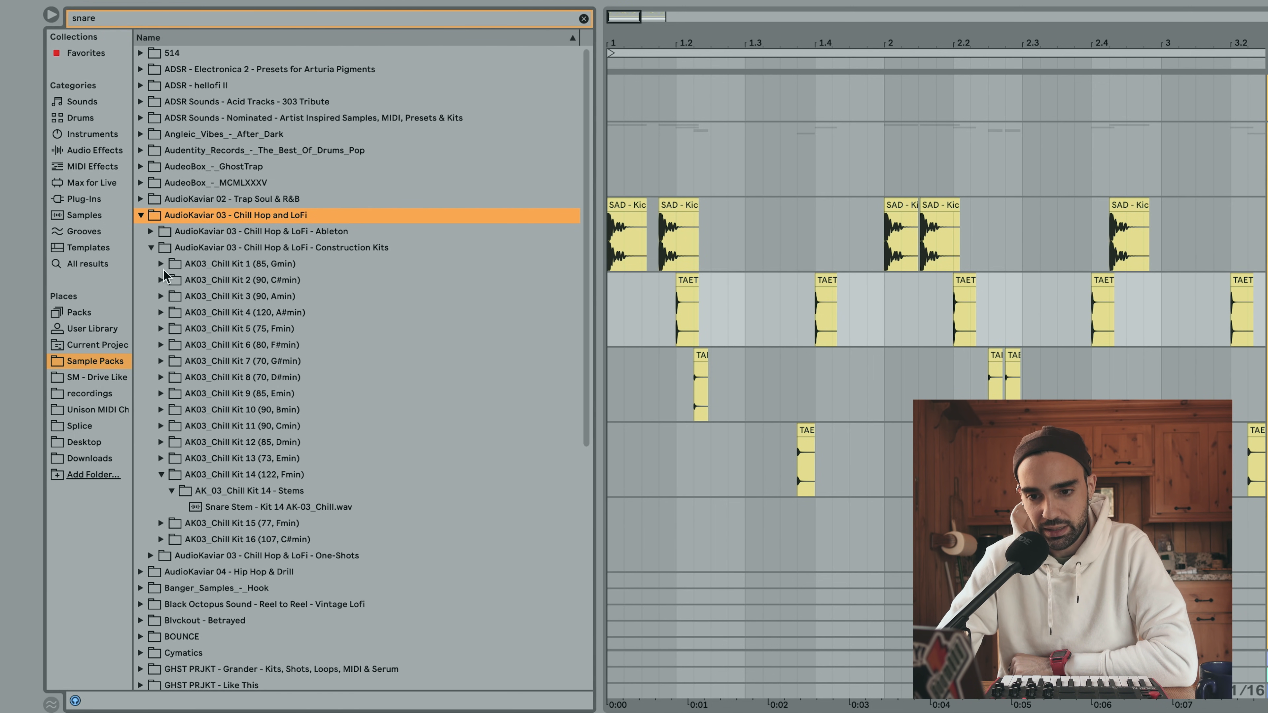
click(151, 247)
click(151, 264)
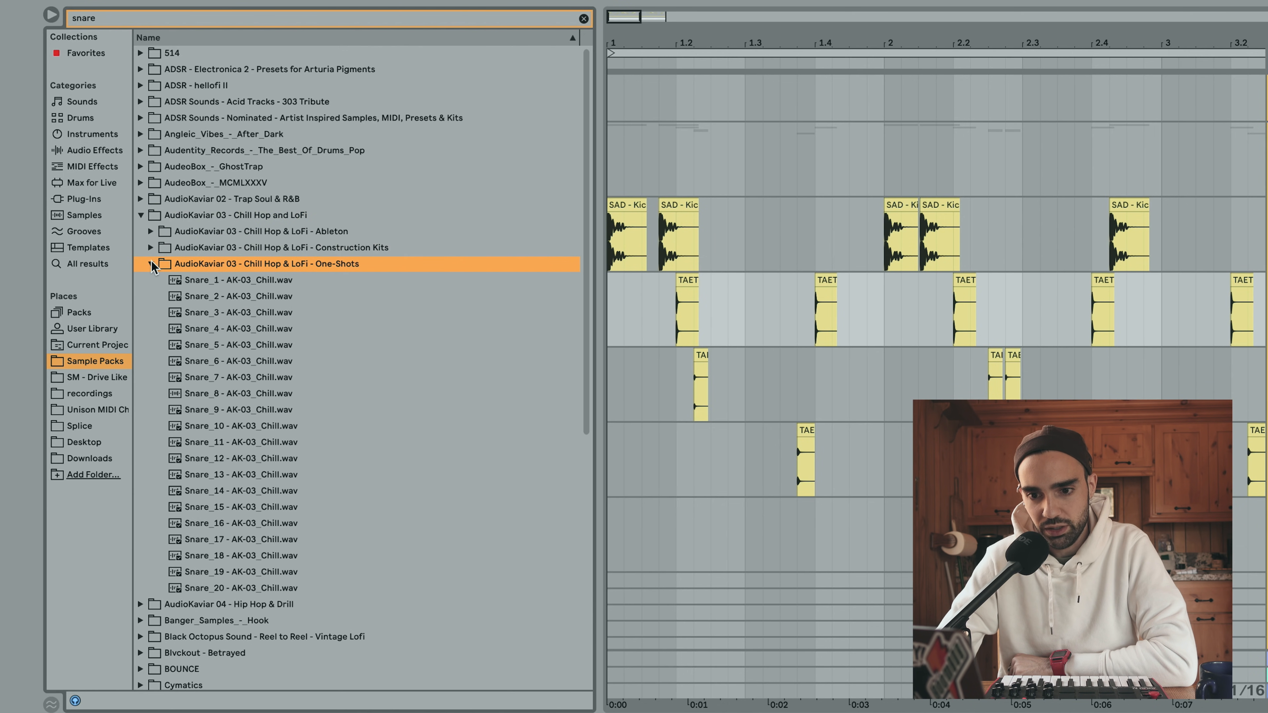
Audition several AK-03_Chill snare one-shots, from the low-numbered samples down to Snare_17
click(210, 302)
click(212, 316)
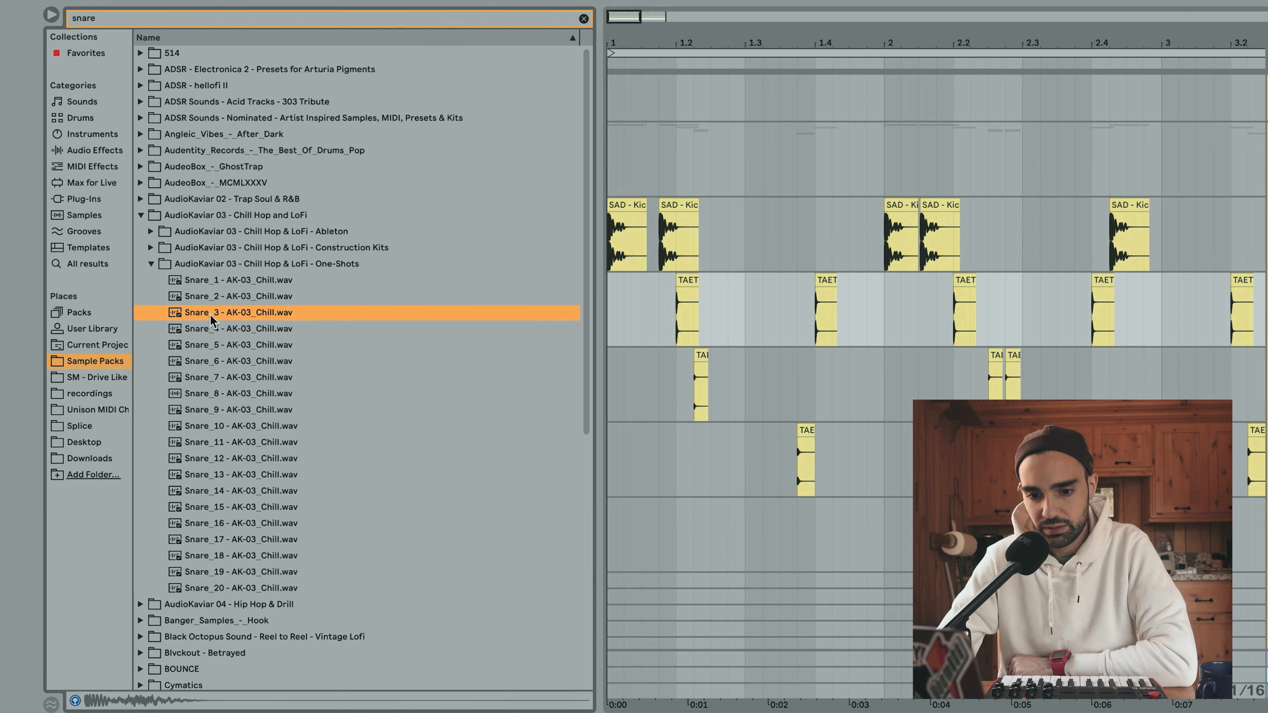
click(222, 378)
click(222, 410)
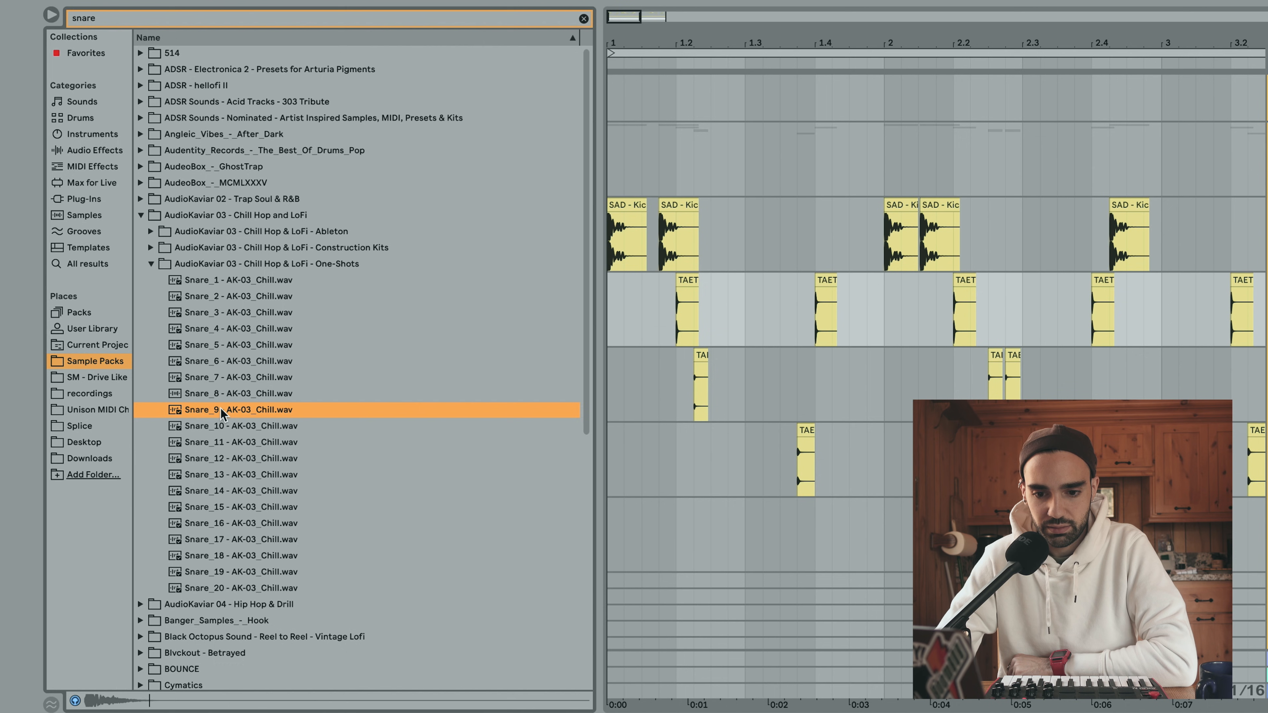
click(222, 462)
click(223, 477)
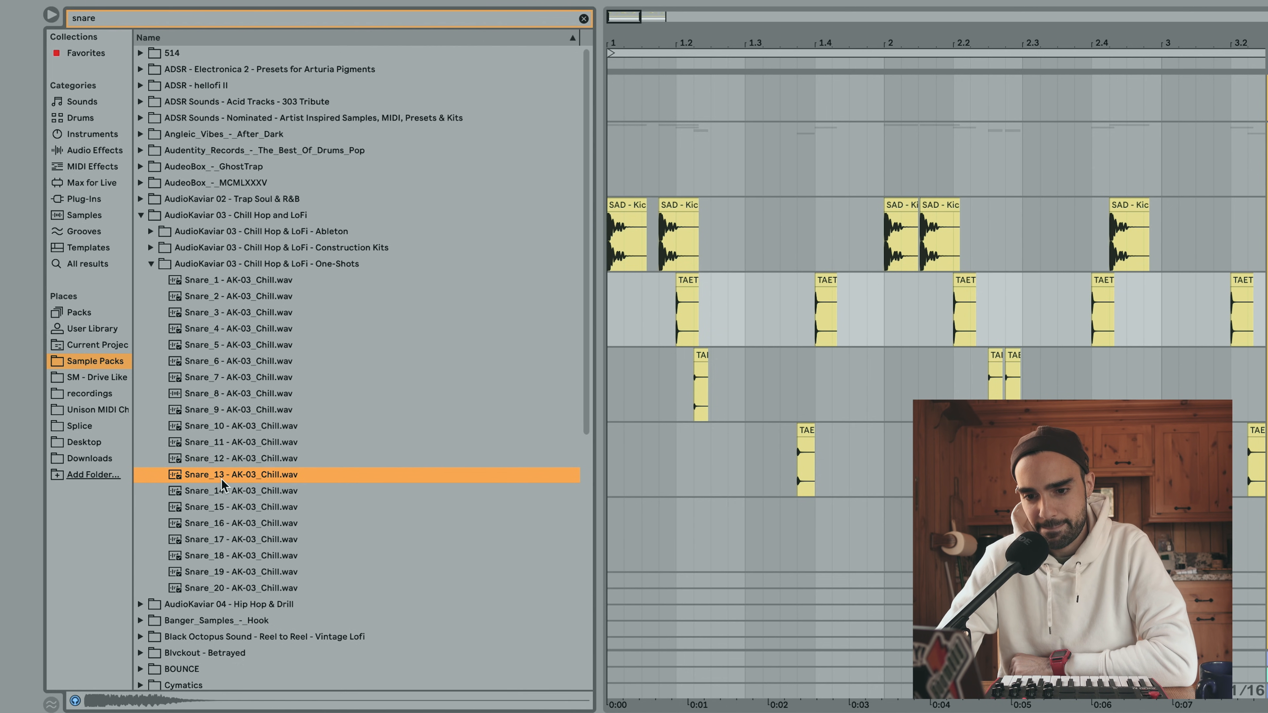
click(219, 510)
click(217, 524)
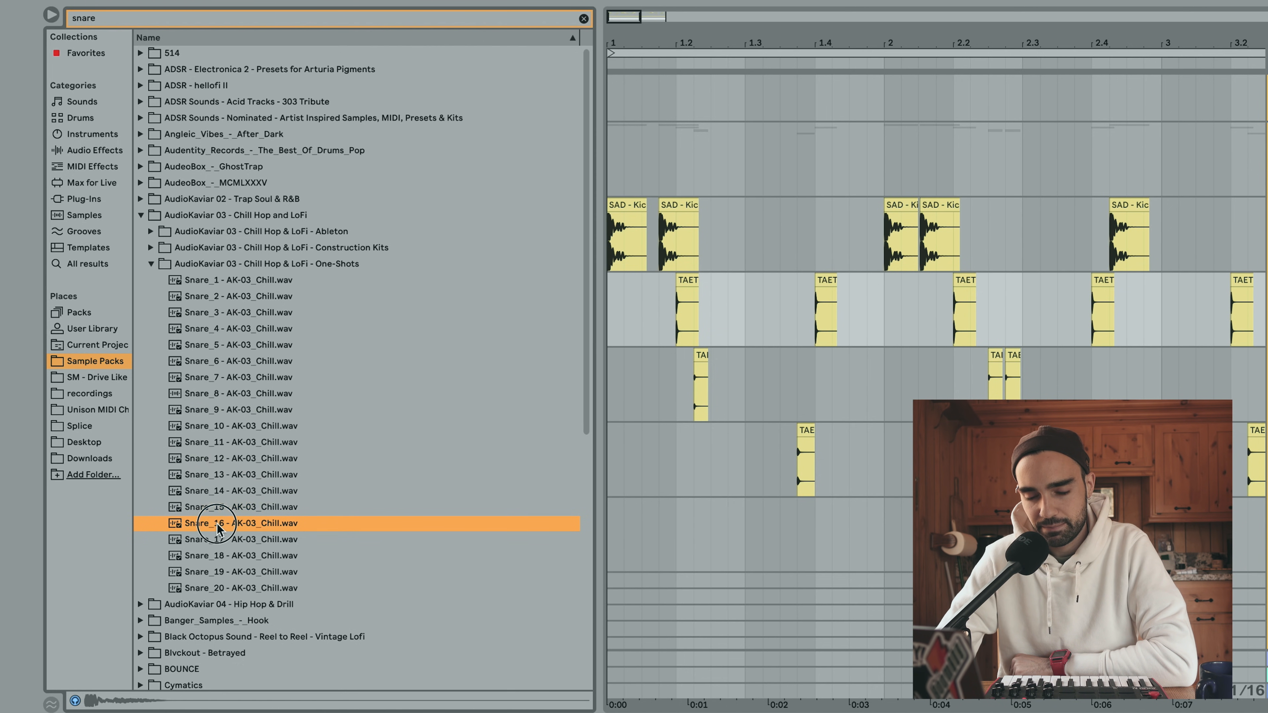
click(219, 541)
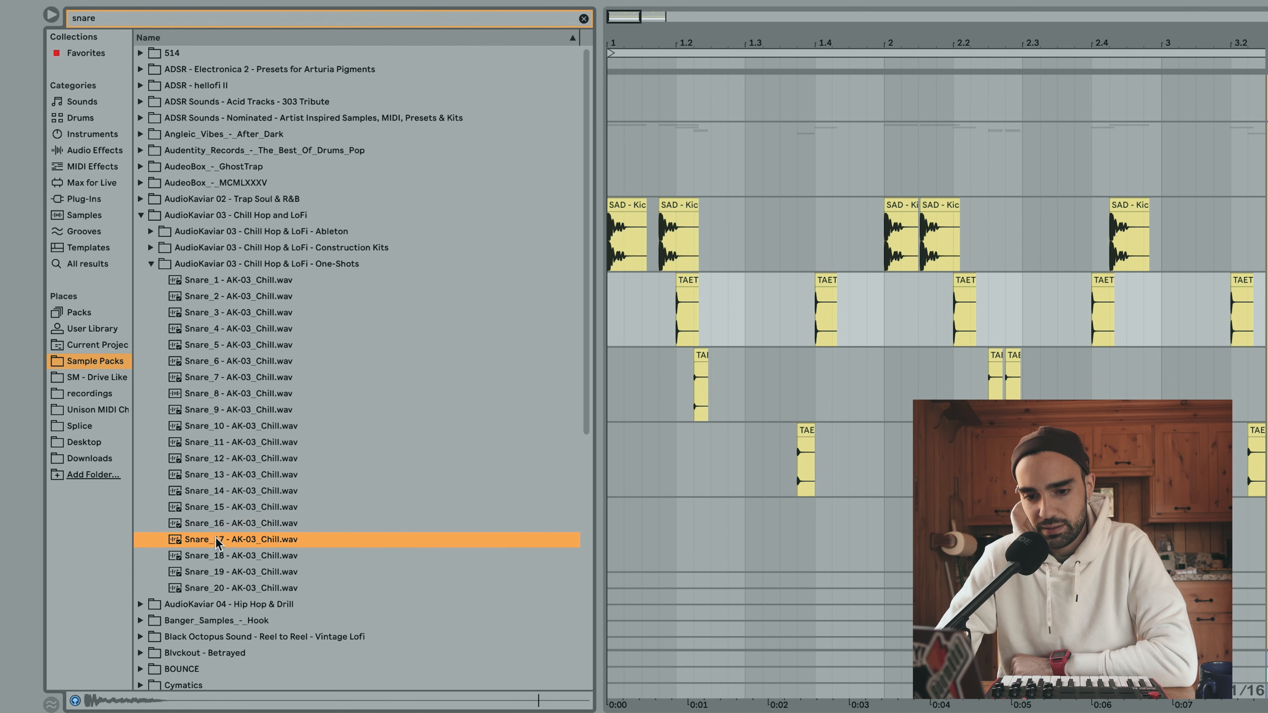
Audition Snare_6 - AK-03_Chill.wav and place it on track 7 at 1.2.1
click(221, 361)
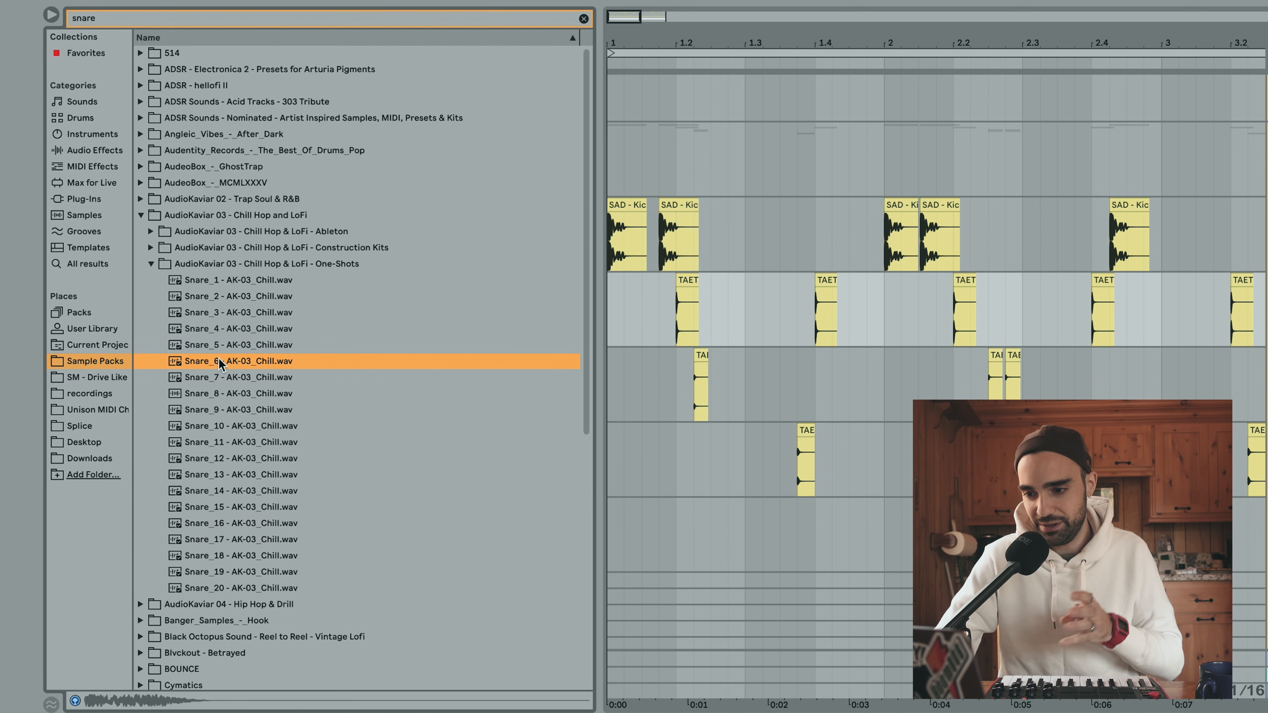
scroll(479, 399, down, 3)
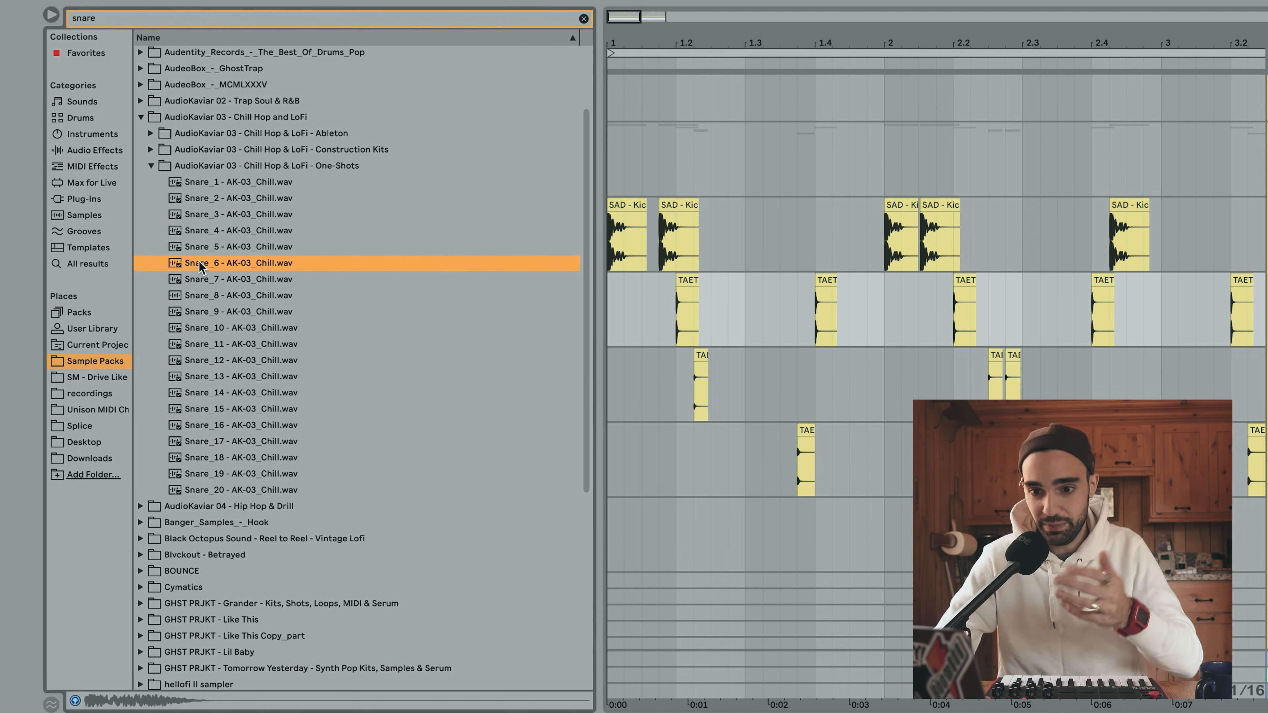
drag(191, 265, 680, 518)
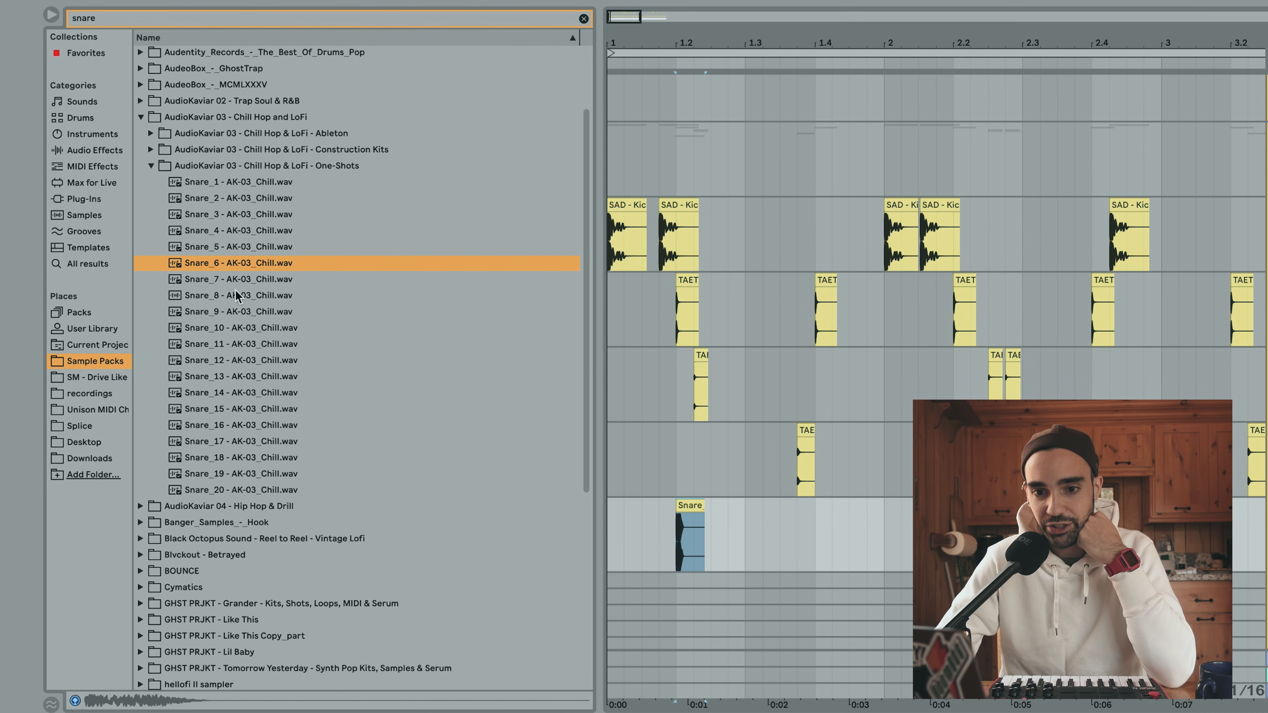
Clear the browser search and add the Reverb audio effect to the Snare_6 track
click(95, 151)
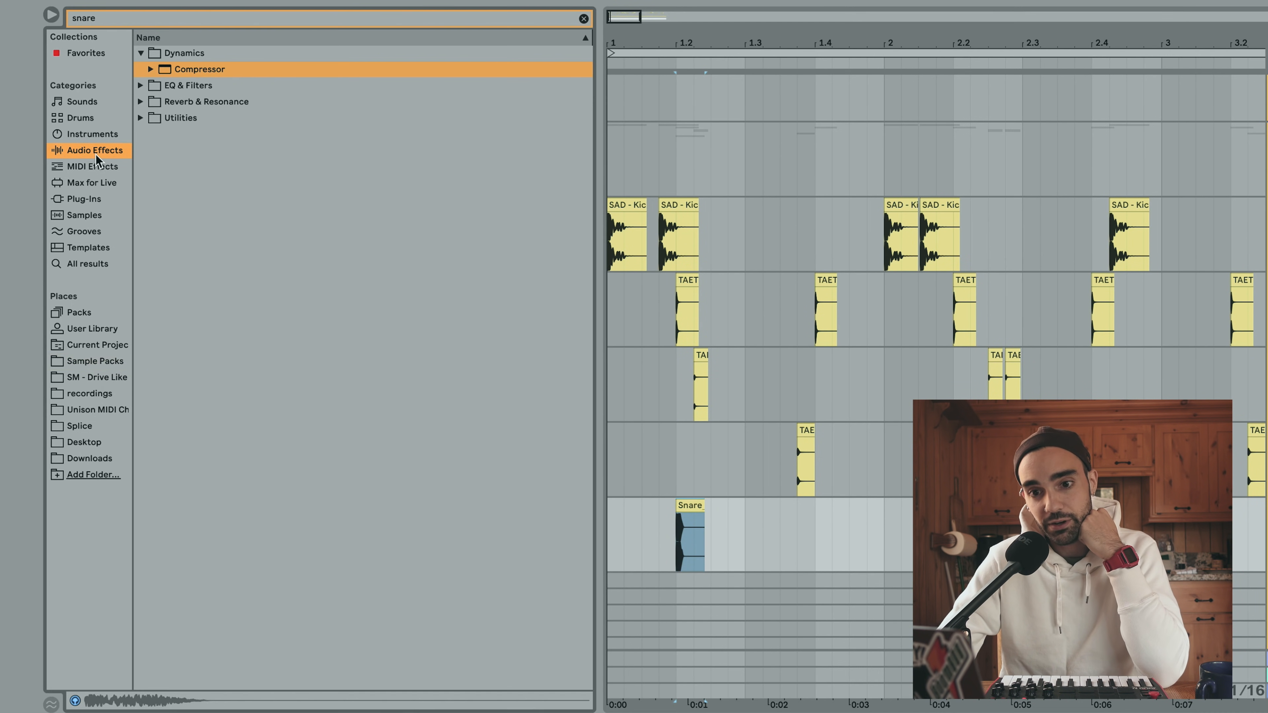
click(584, 19)
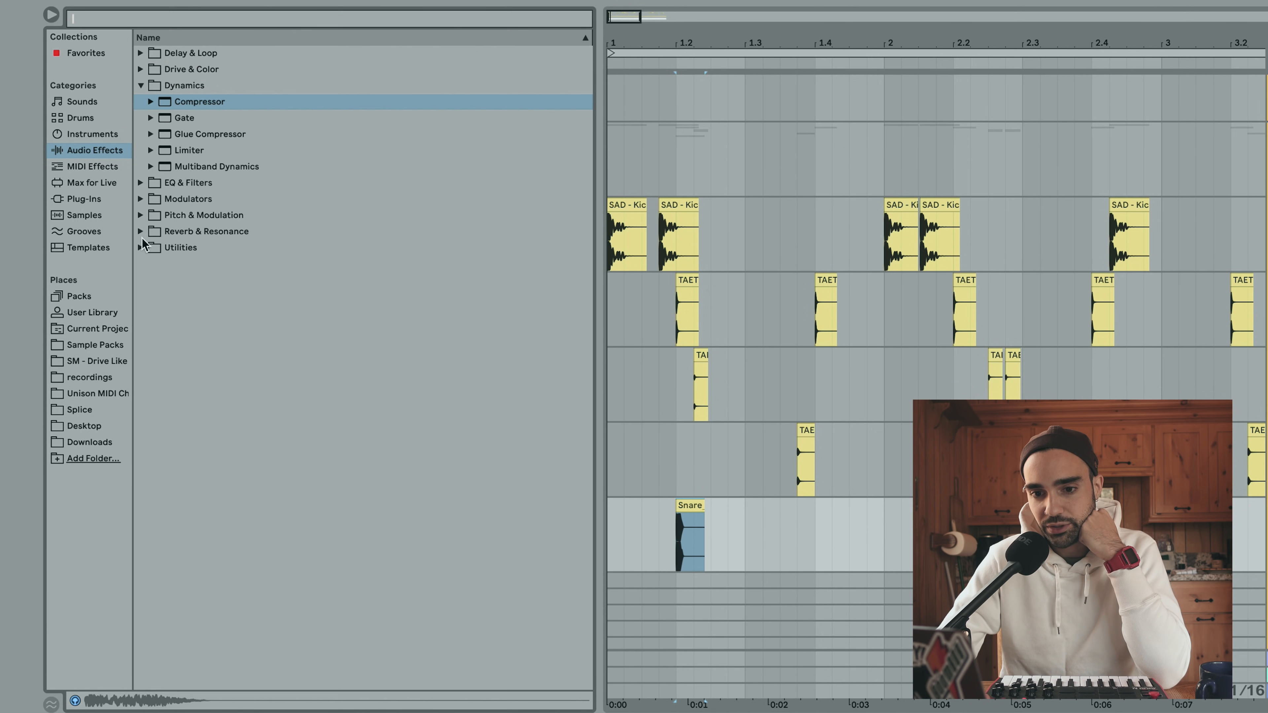
click(142, 232)
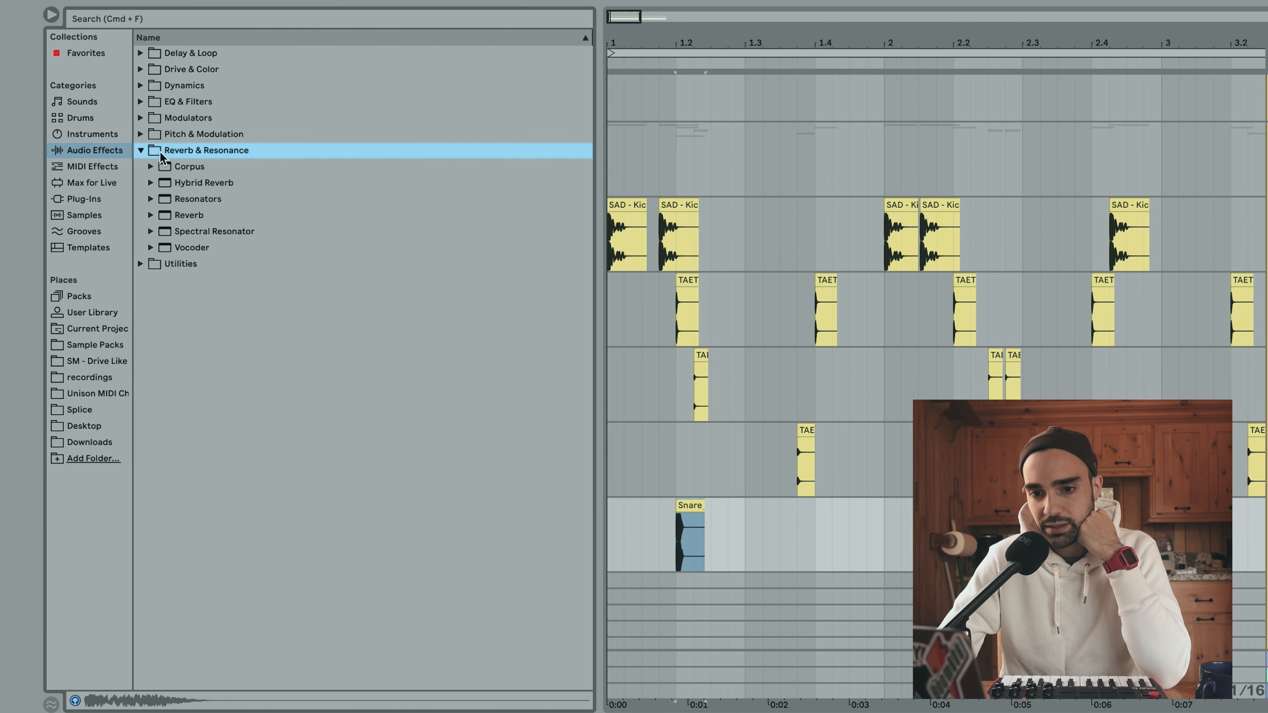
drag(164, 215, 668, 530)
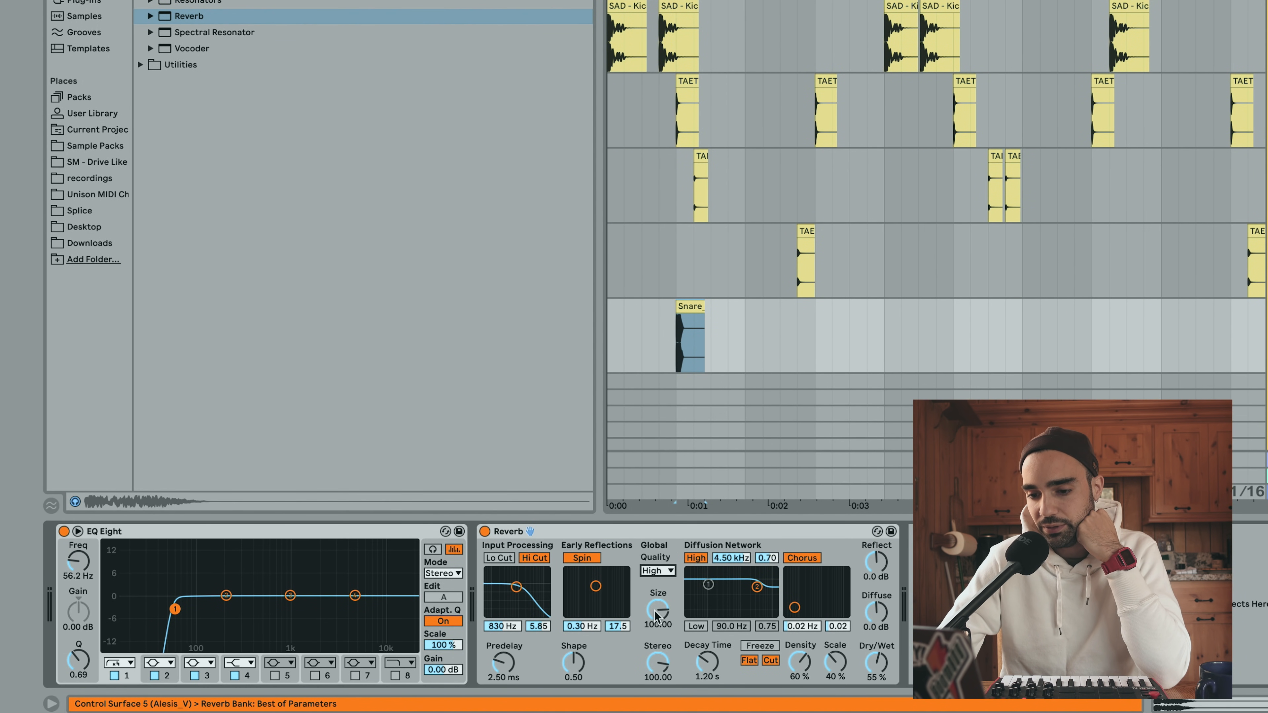
Set the Reverb's Decay Time to 4.34 s and Dry/Wet to 65 %, and hide the browser
drag(706, 663, 706, 644)
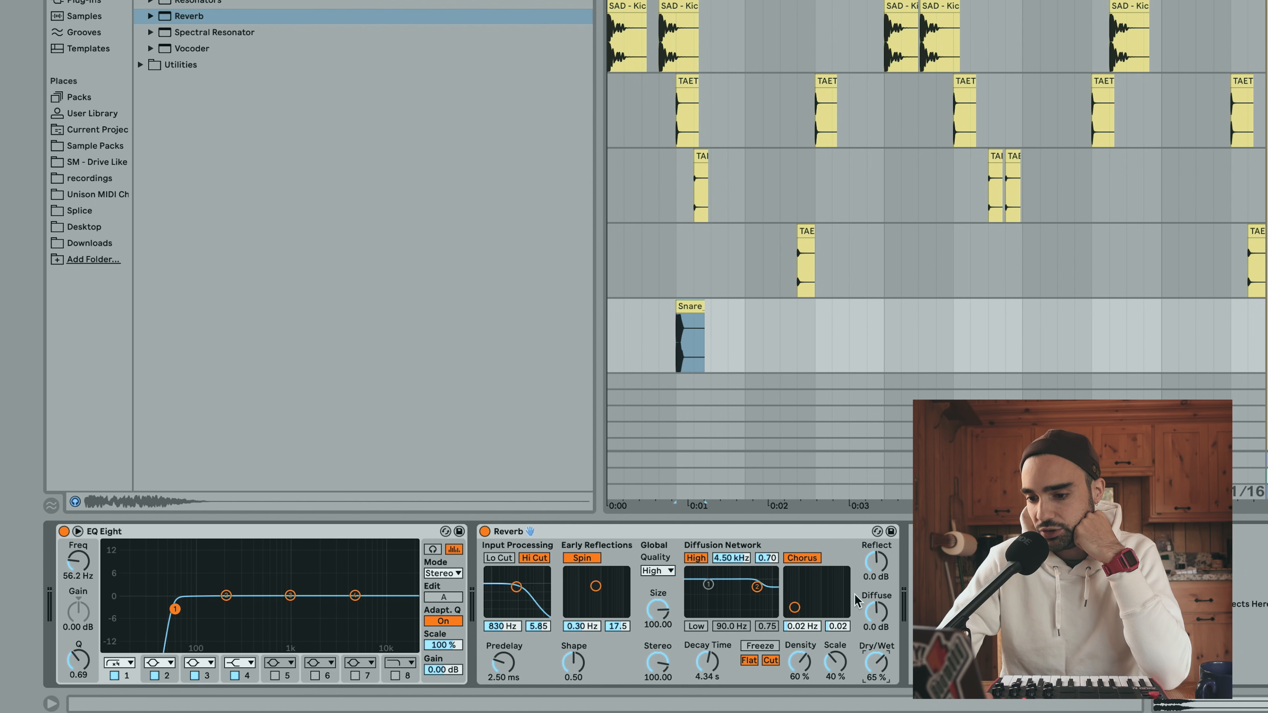
scroll(1076, 275, down, 3)
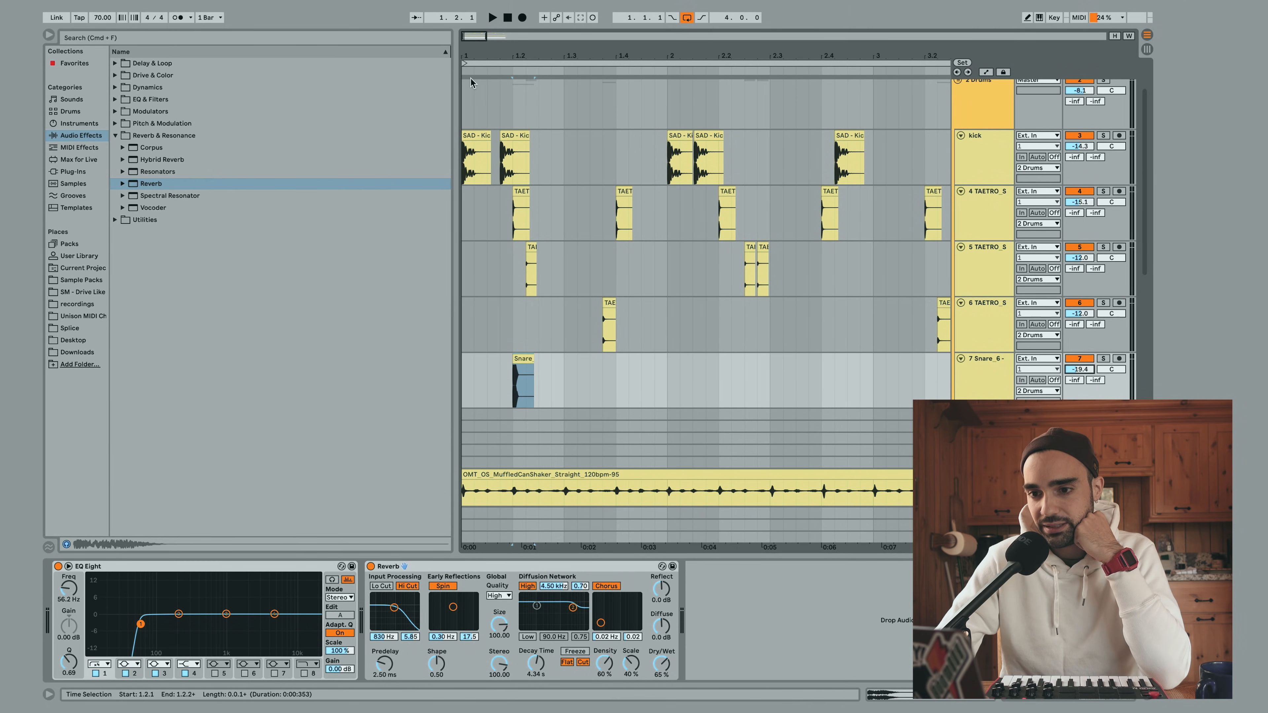
click(48, 36)
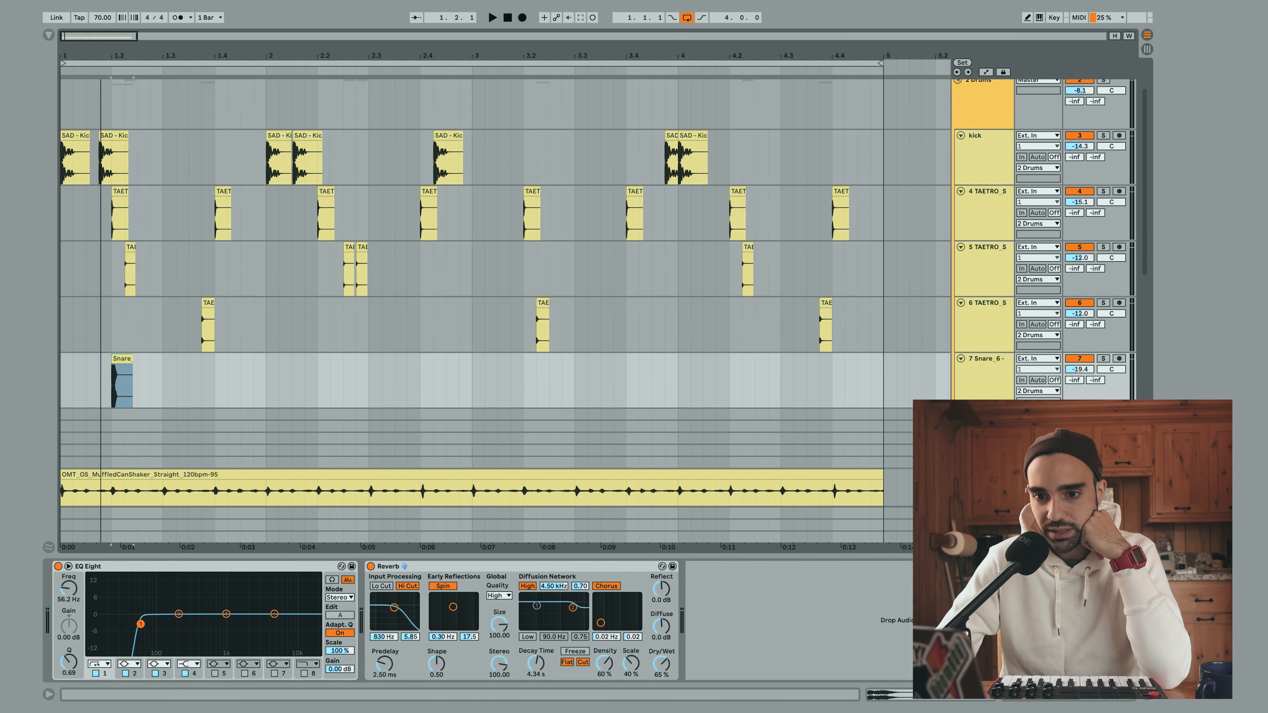
Move the snare clip on track 7 to 1.4.1 and set the track's volume to -28.0 dB
drag(101, 52, 102, 60)
drag(122, 358, 238, 369)
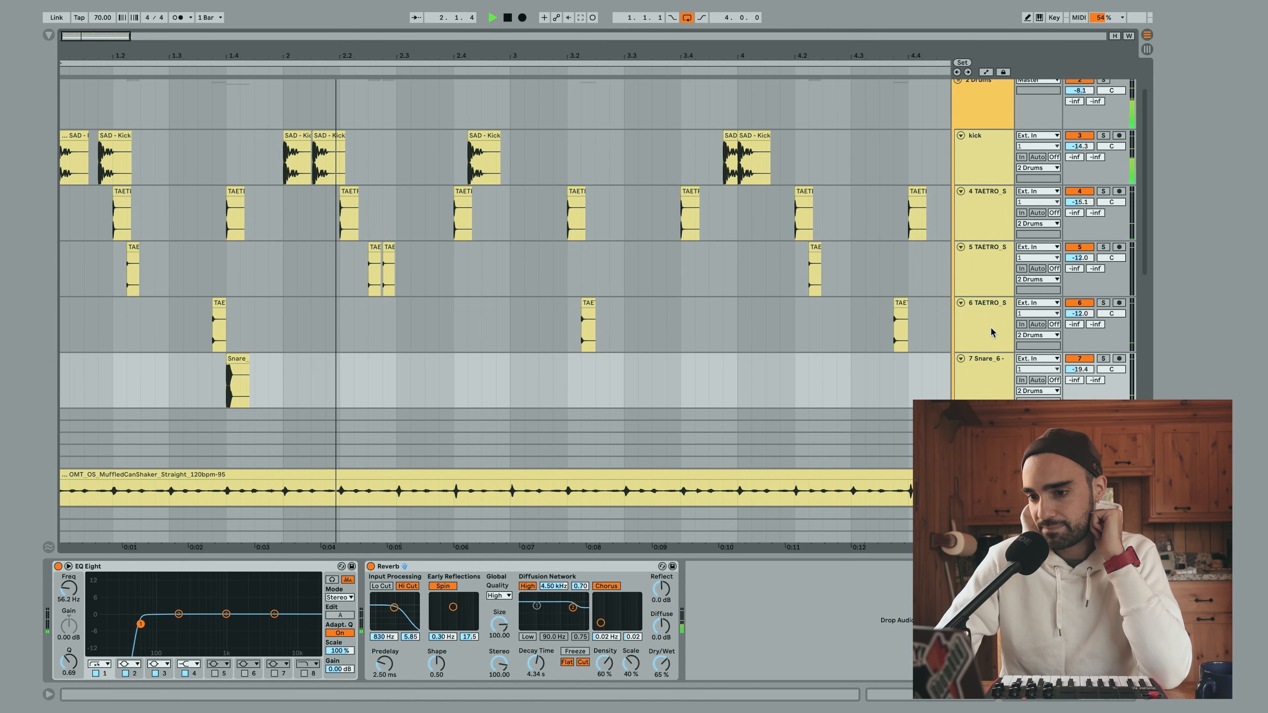
click(1080, 369)
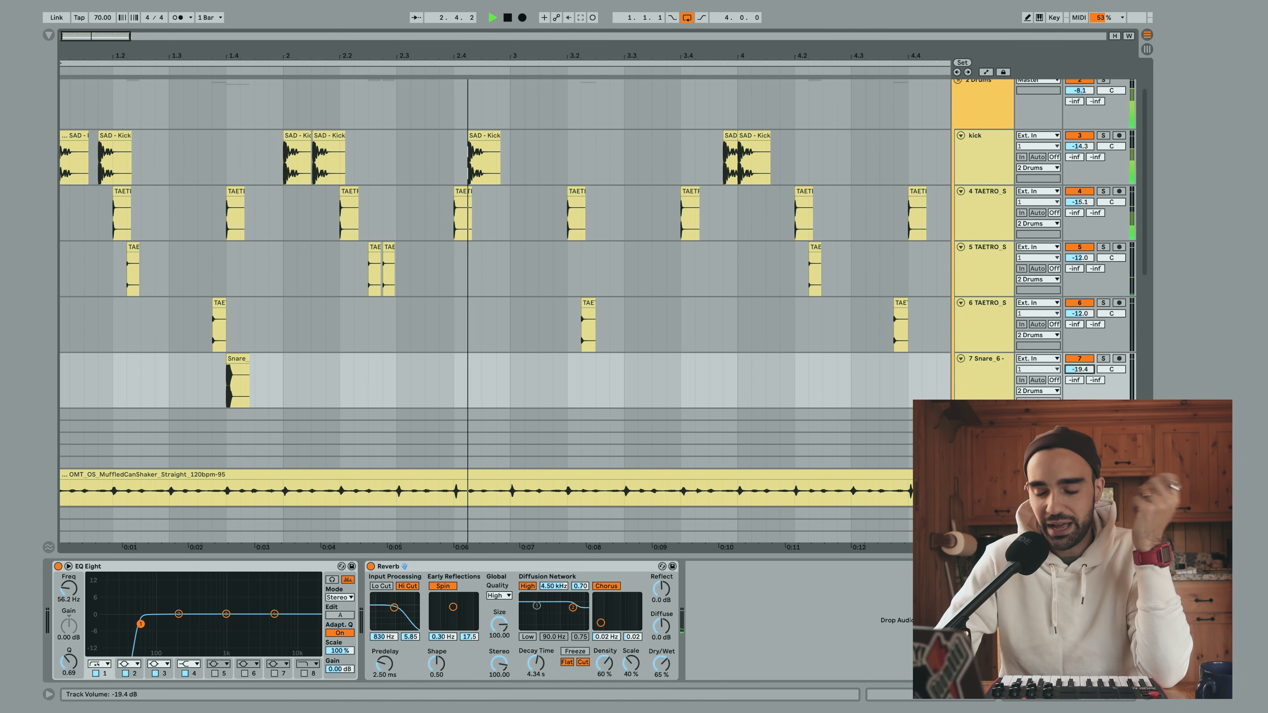
drag(1082, 371, 1082, 392)
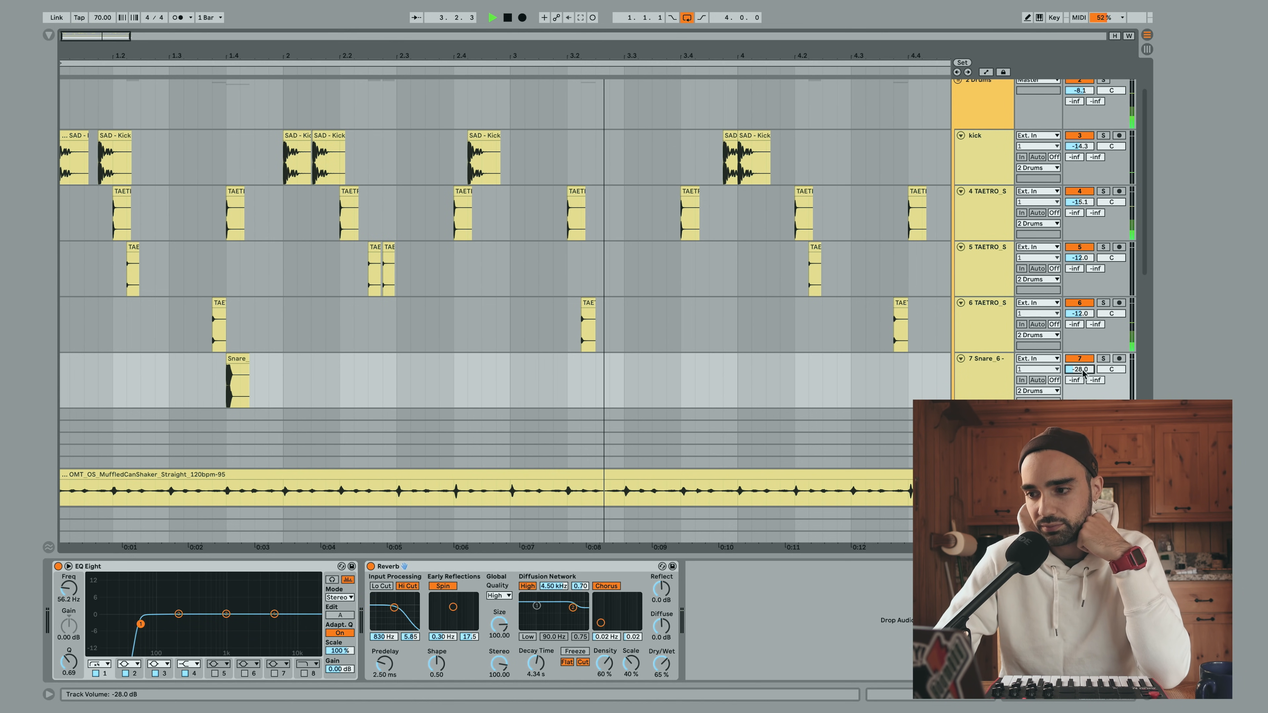
Play the loop from the start to check the snare's level, and stop playback
click(506, 18)
click(506, 17)
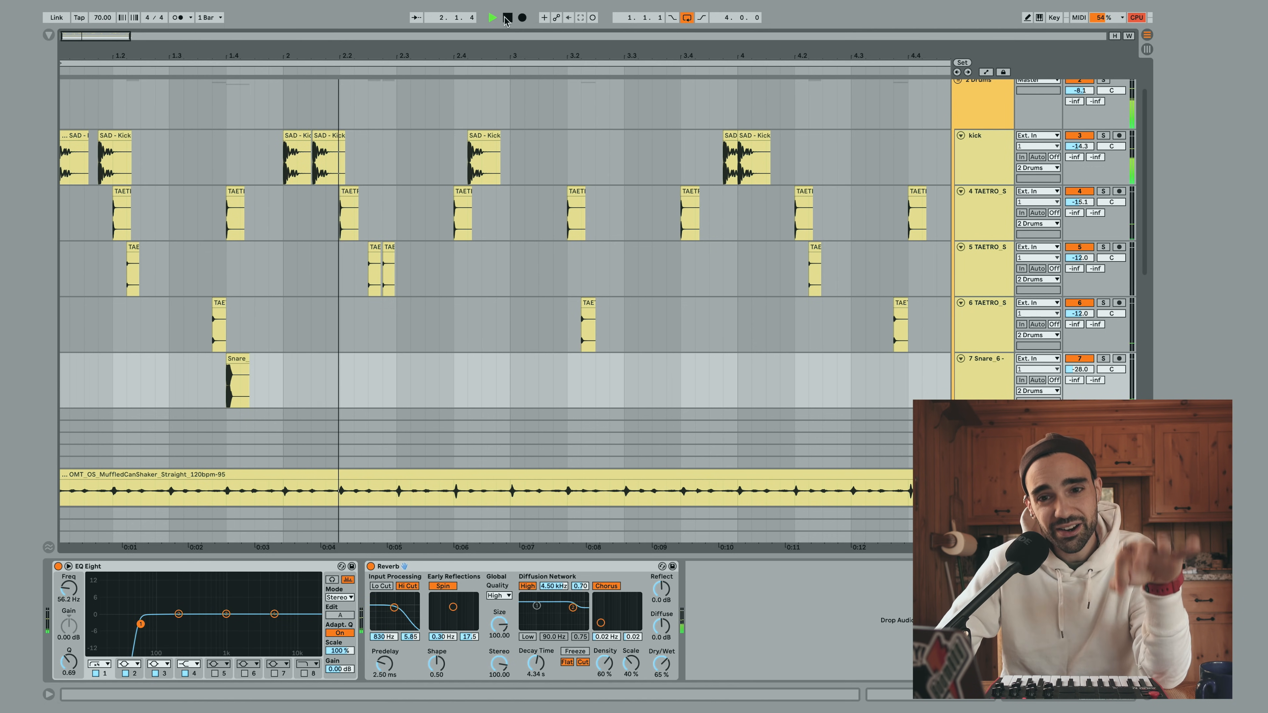
key(space)
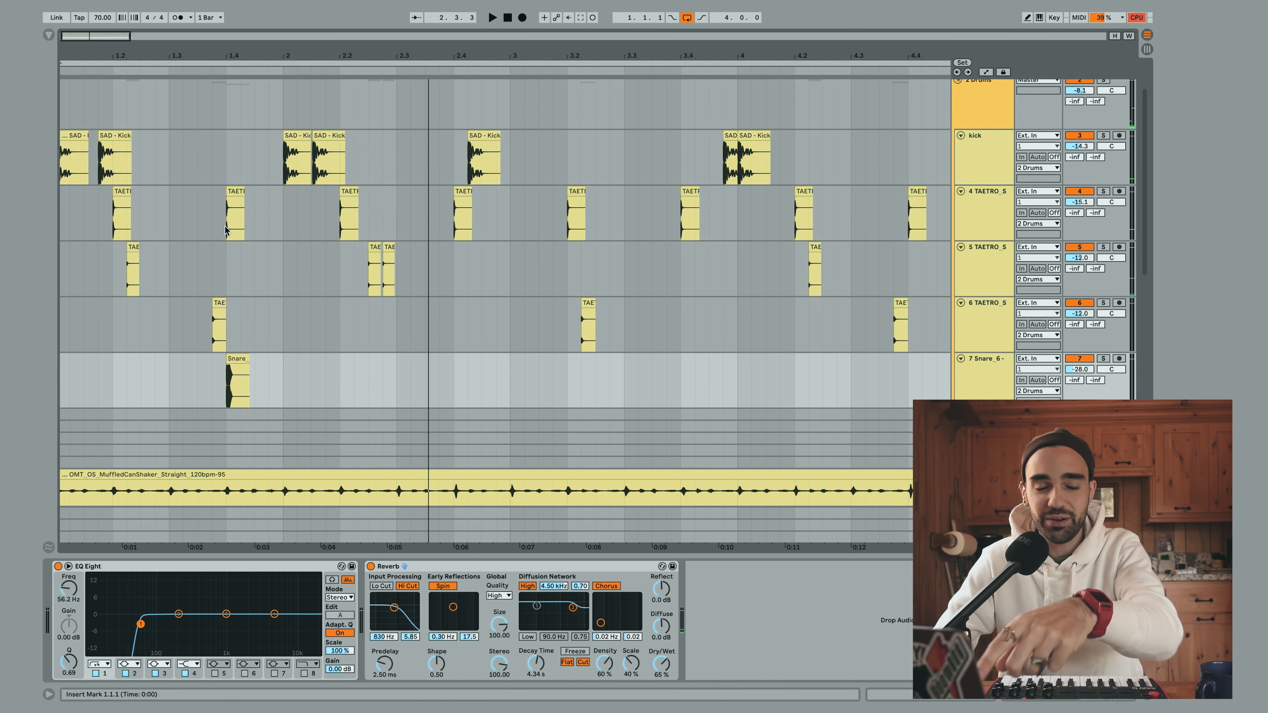
Copy the snare clip at 1.4.1 on track 7 and paste it at 3.4.1
click(238, 358)
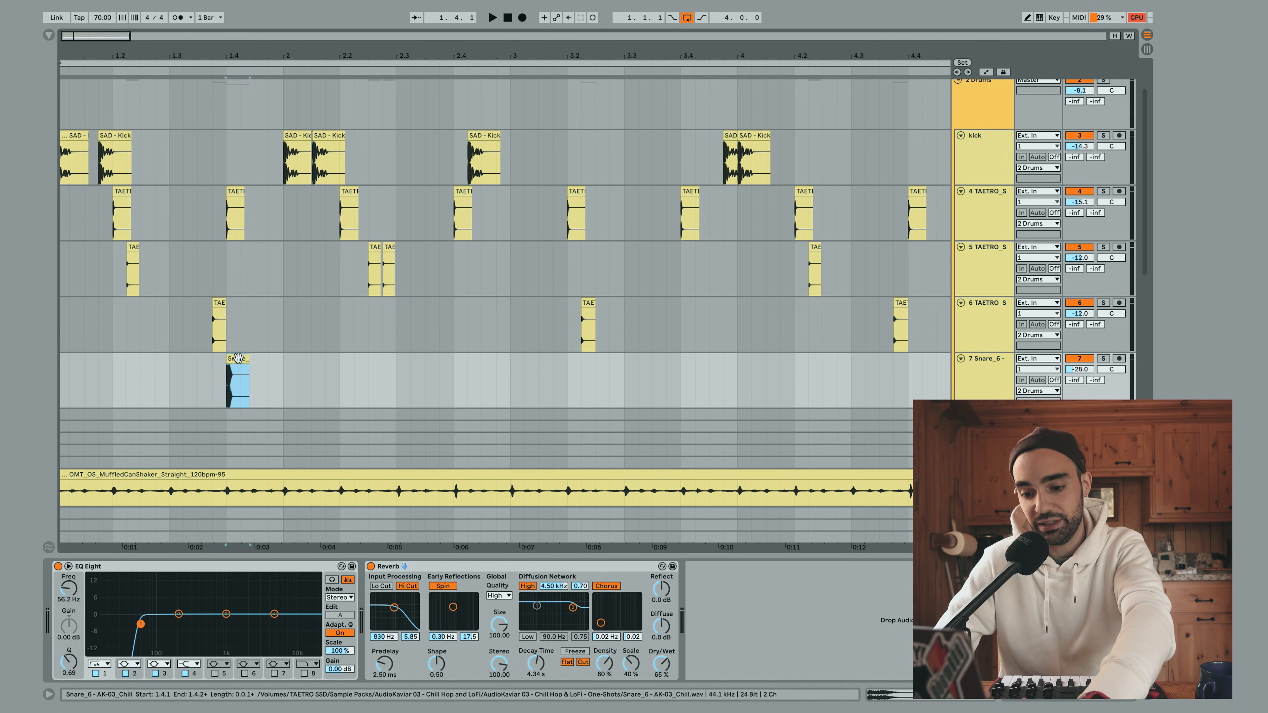
click(680, 369)
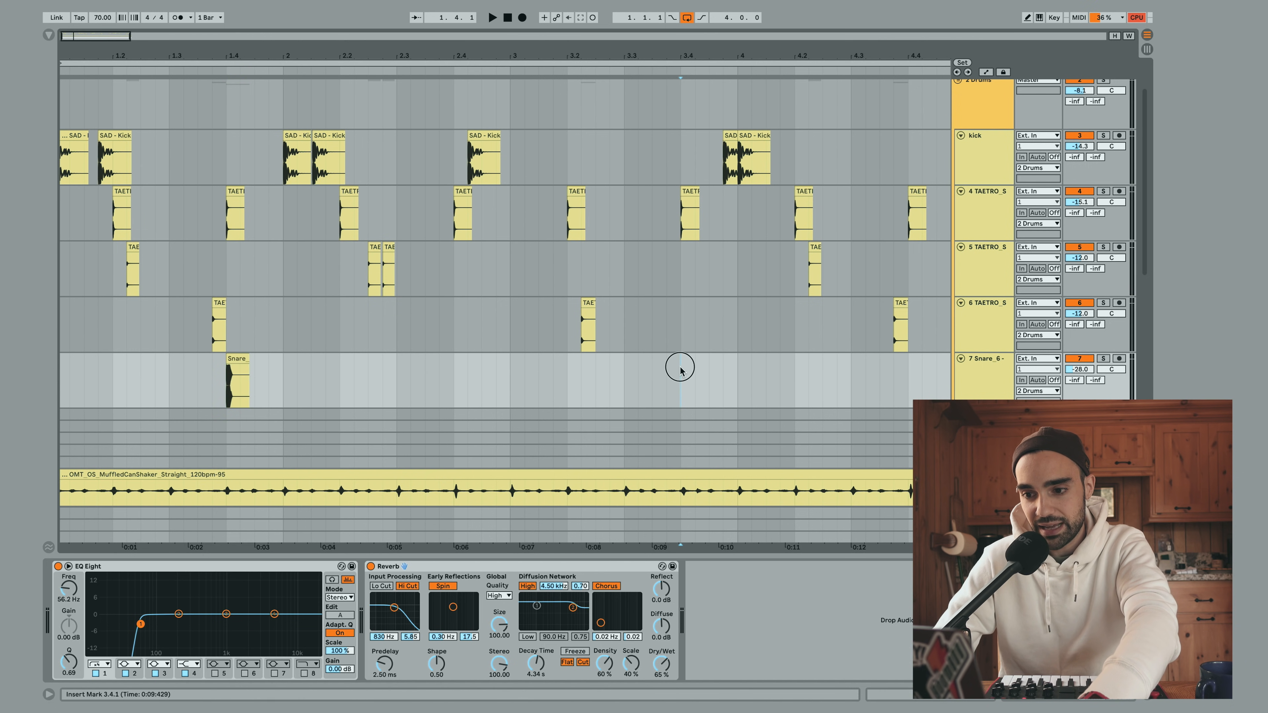
key(ctrl+v)
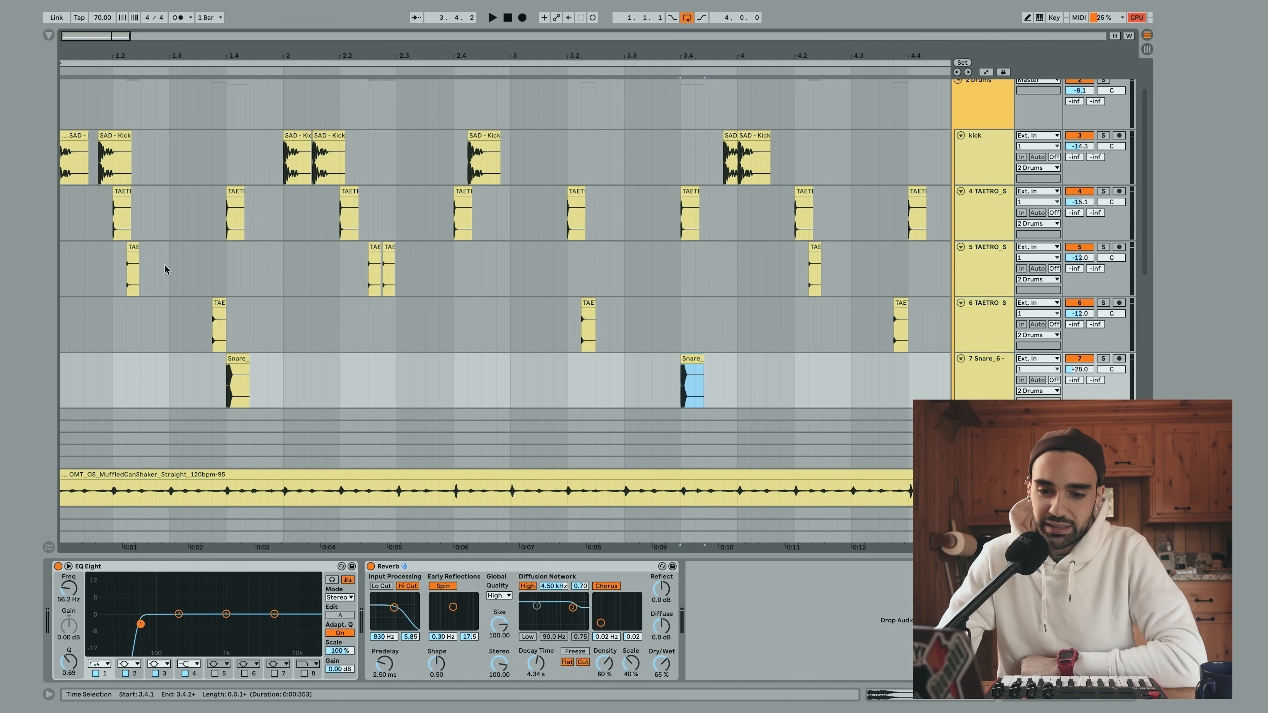
click(99, 263)
click(115, 319)
click(113, 273)
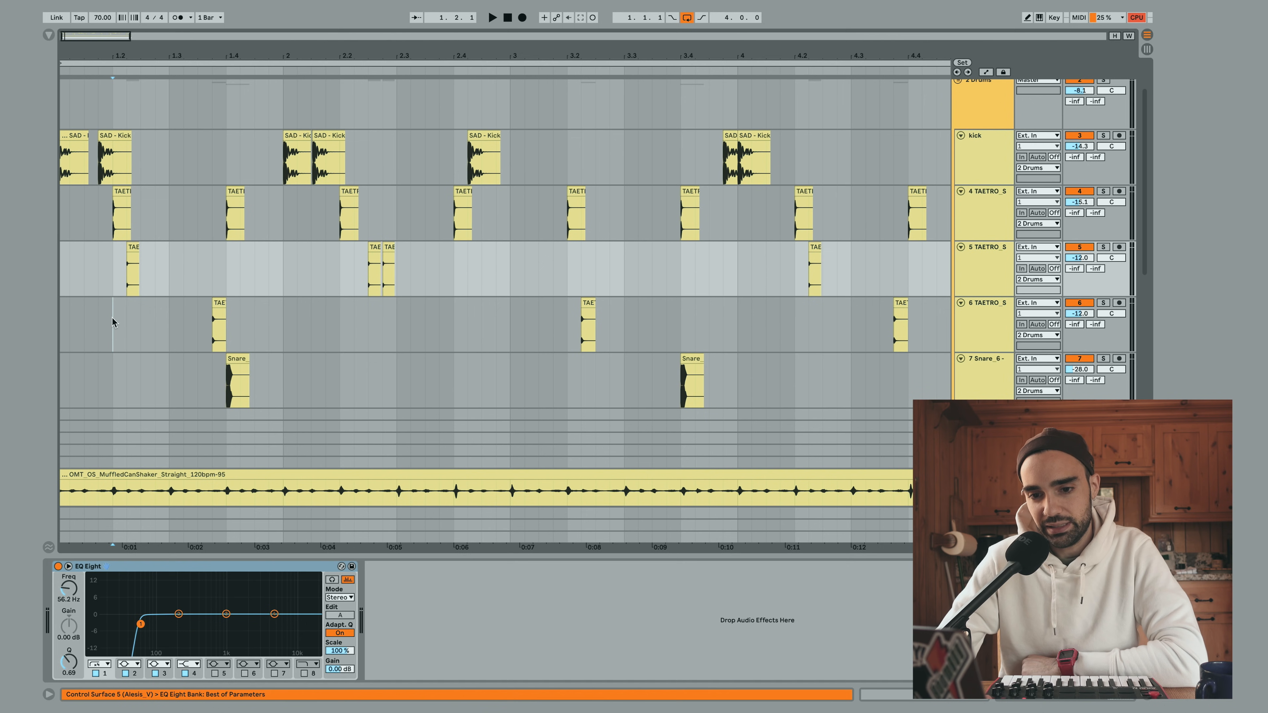
click(114, 279)
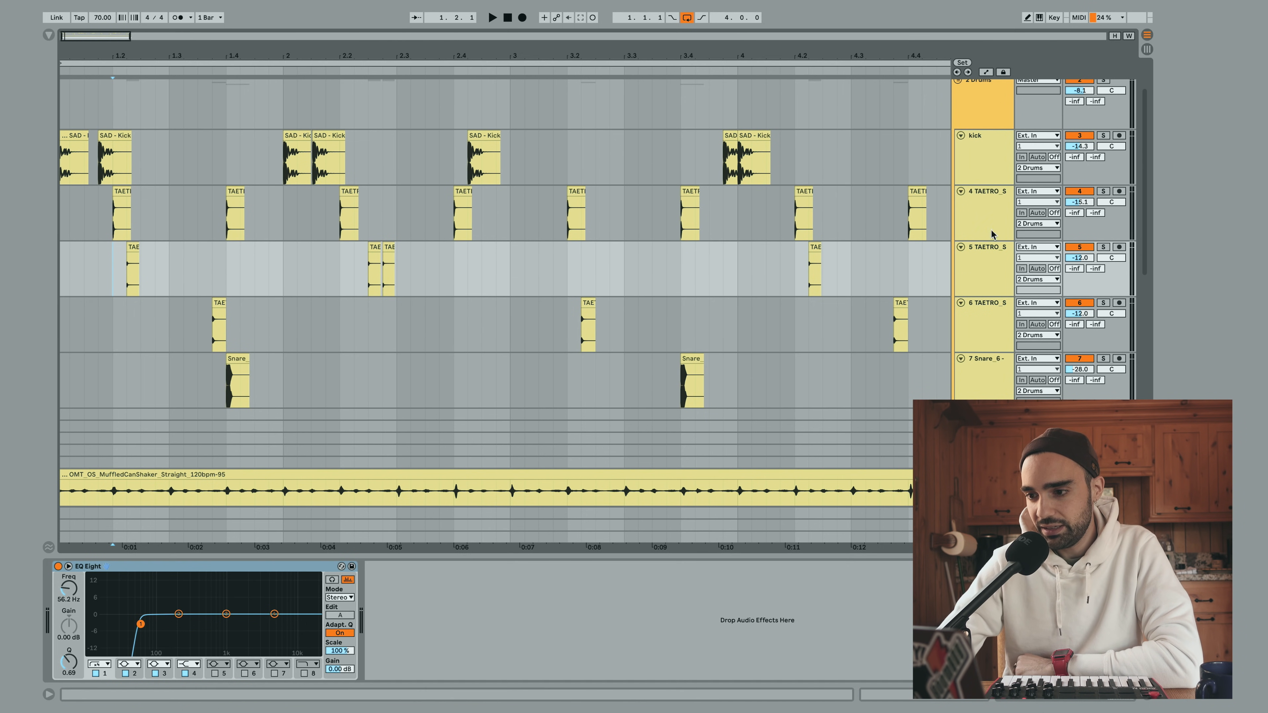
Pan the percussion on track 5 to 15R and the percussion on track 6 to 15L
drag(372, 272, 414, 273)
click(415, 272)
drag(1112, 260, 1112, 250)
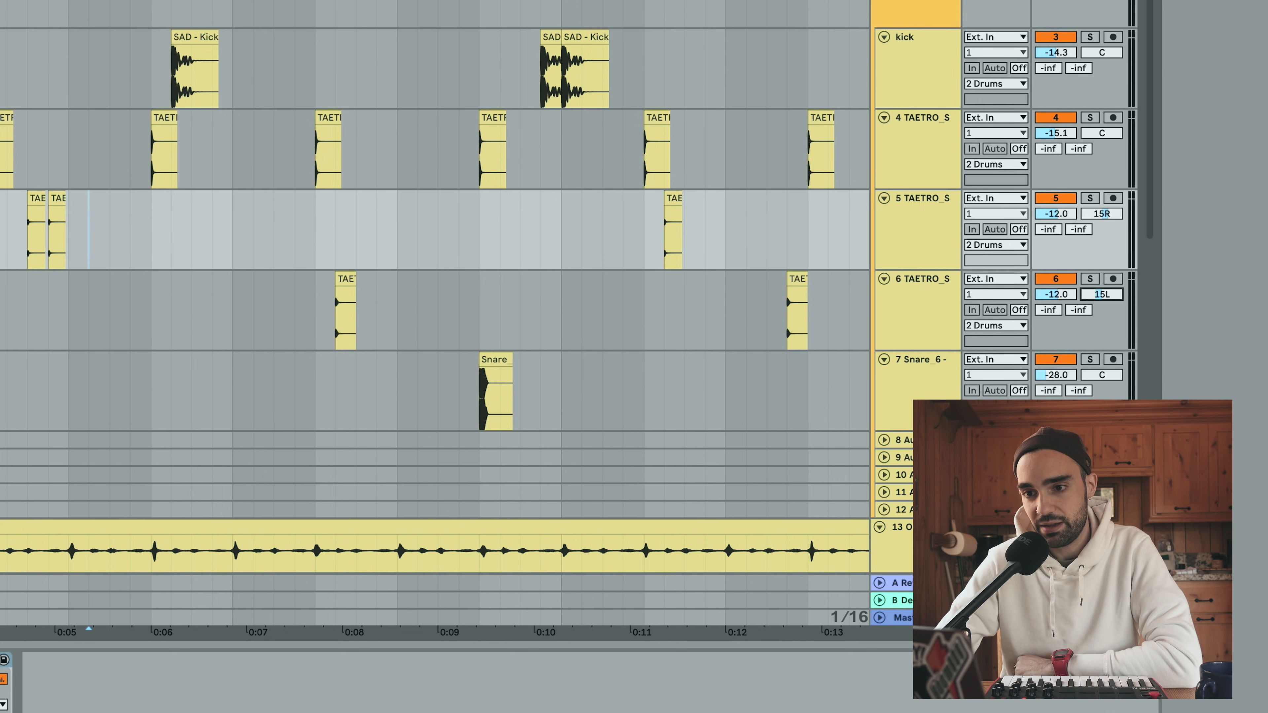
Play the loop from the start to check the panning of the percussion
click(541, 13)
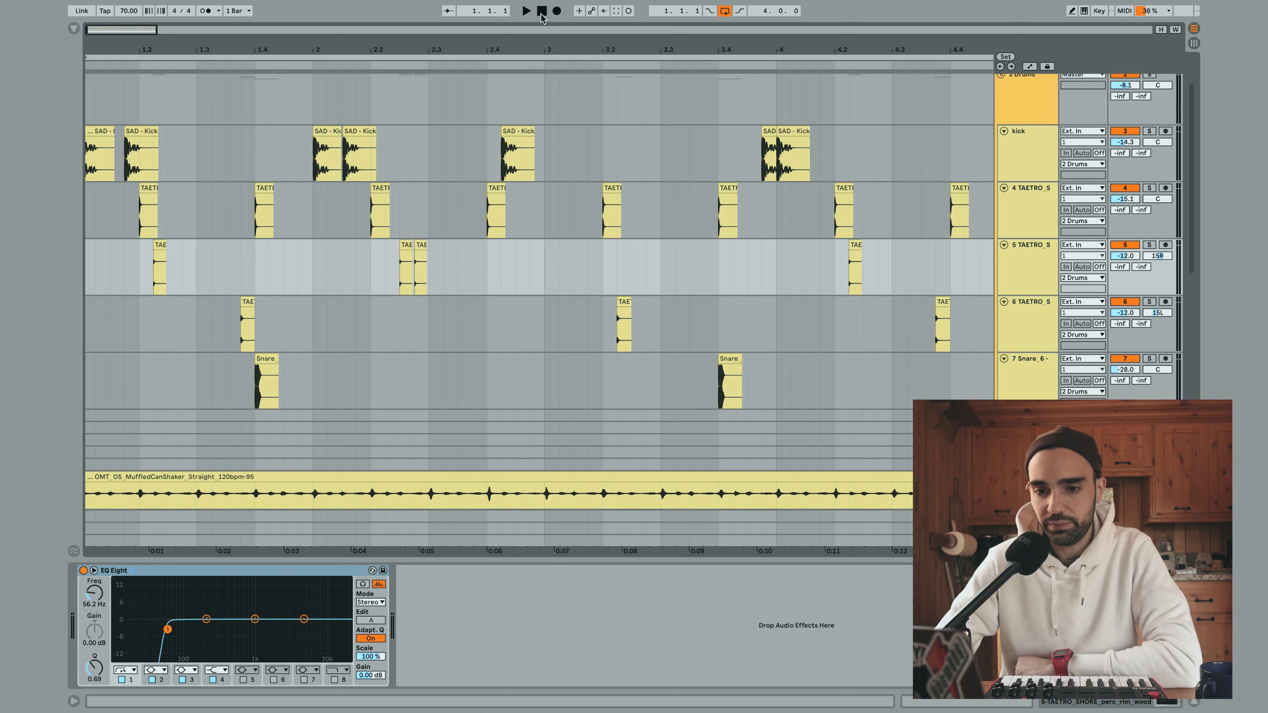
key(space)
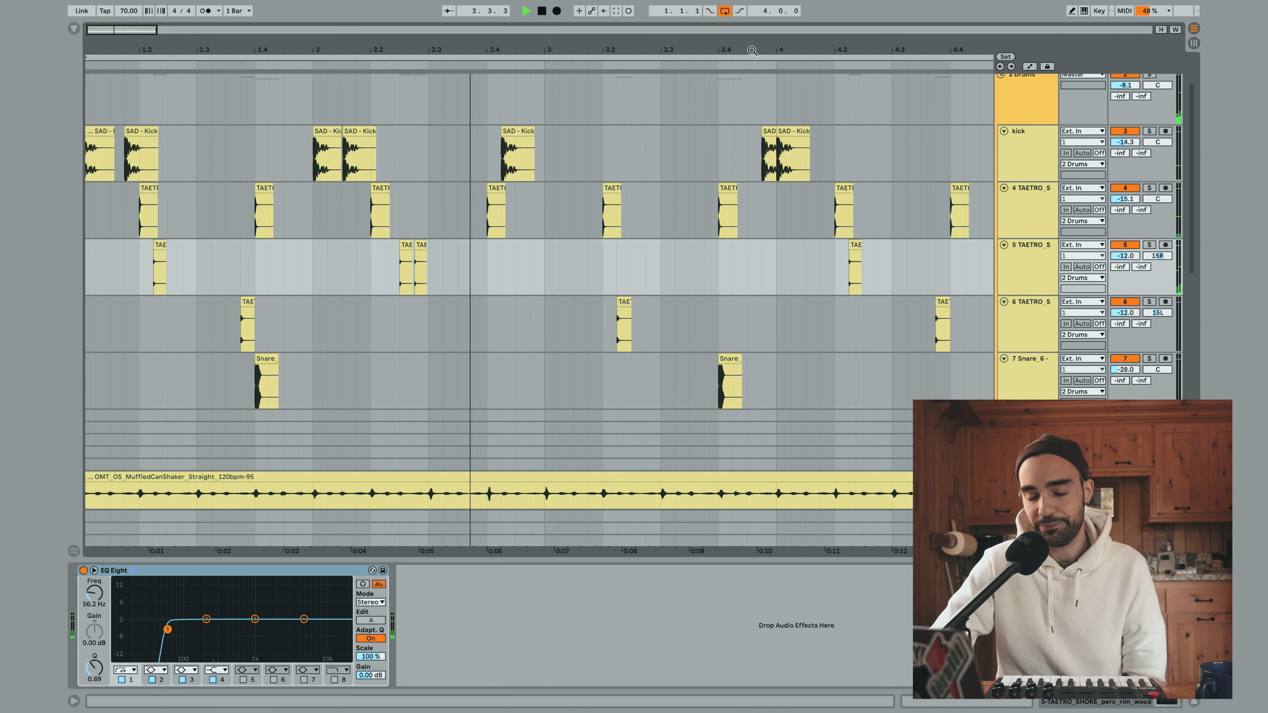
key(space)
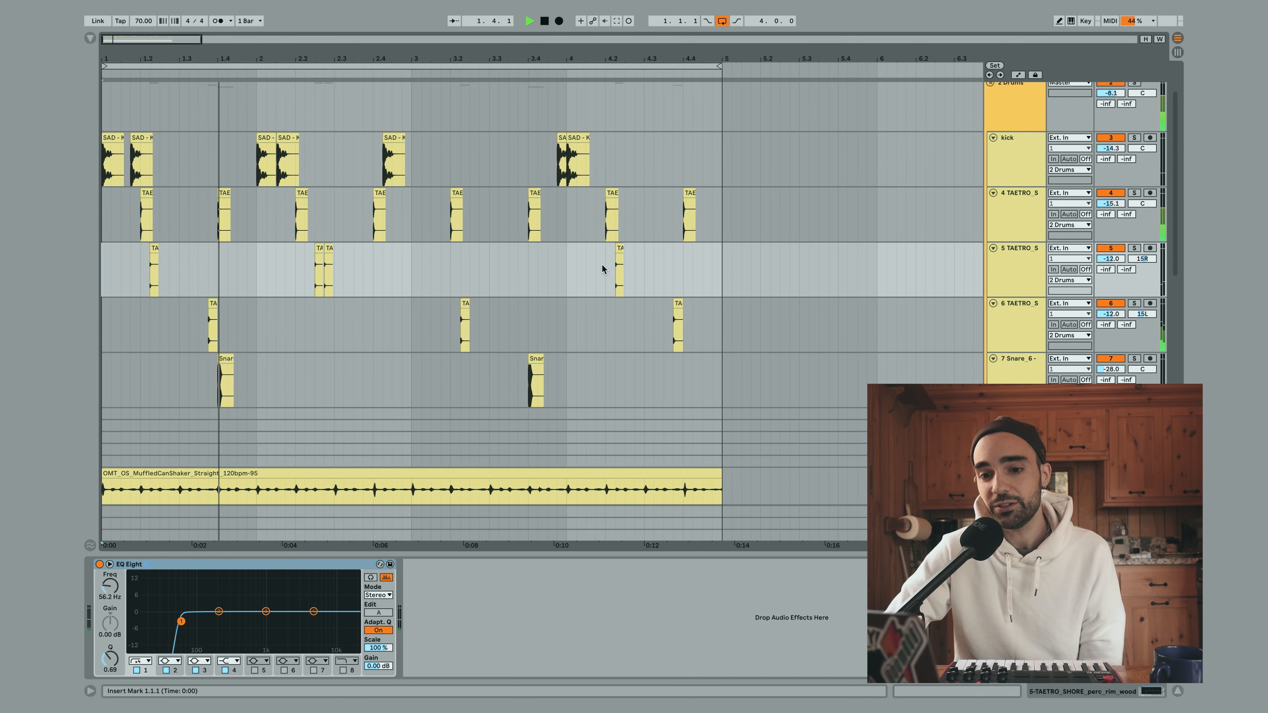
Fold the snare track, select empty track 9 and search the Sample Packs folder for "hihat"
click(993, 358)
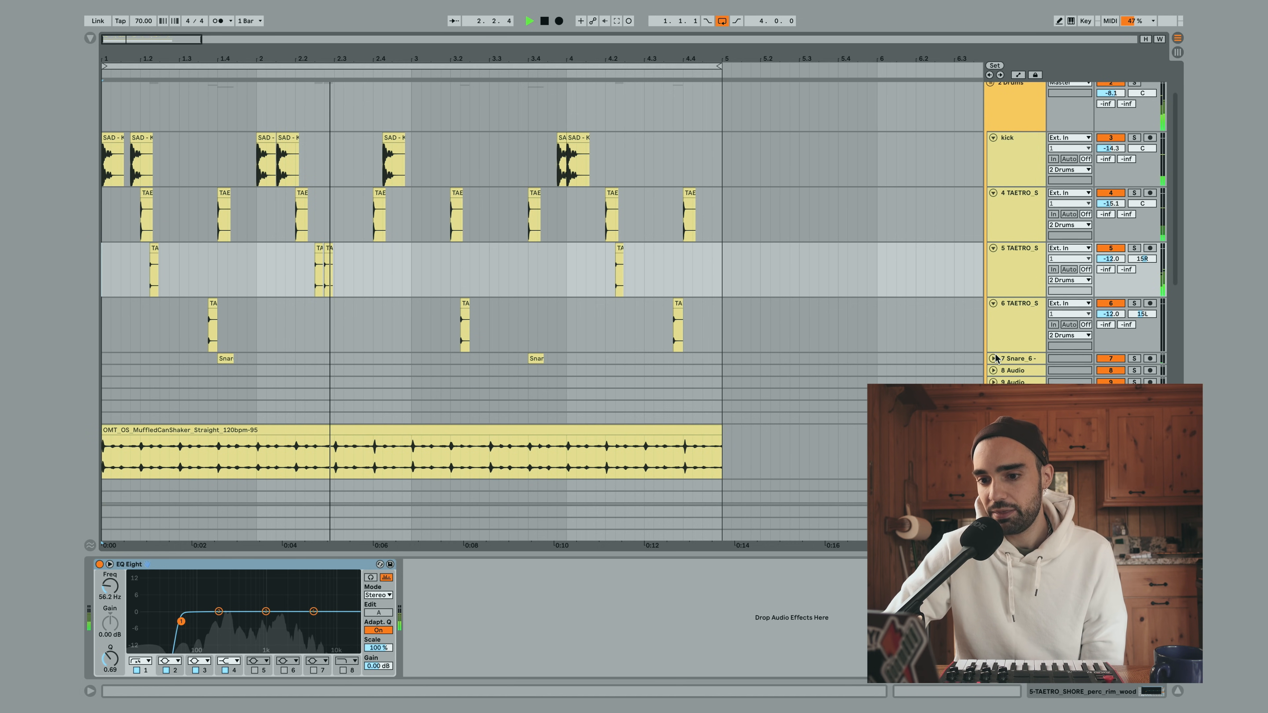
click(994, 380)
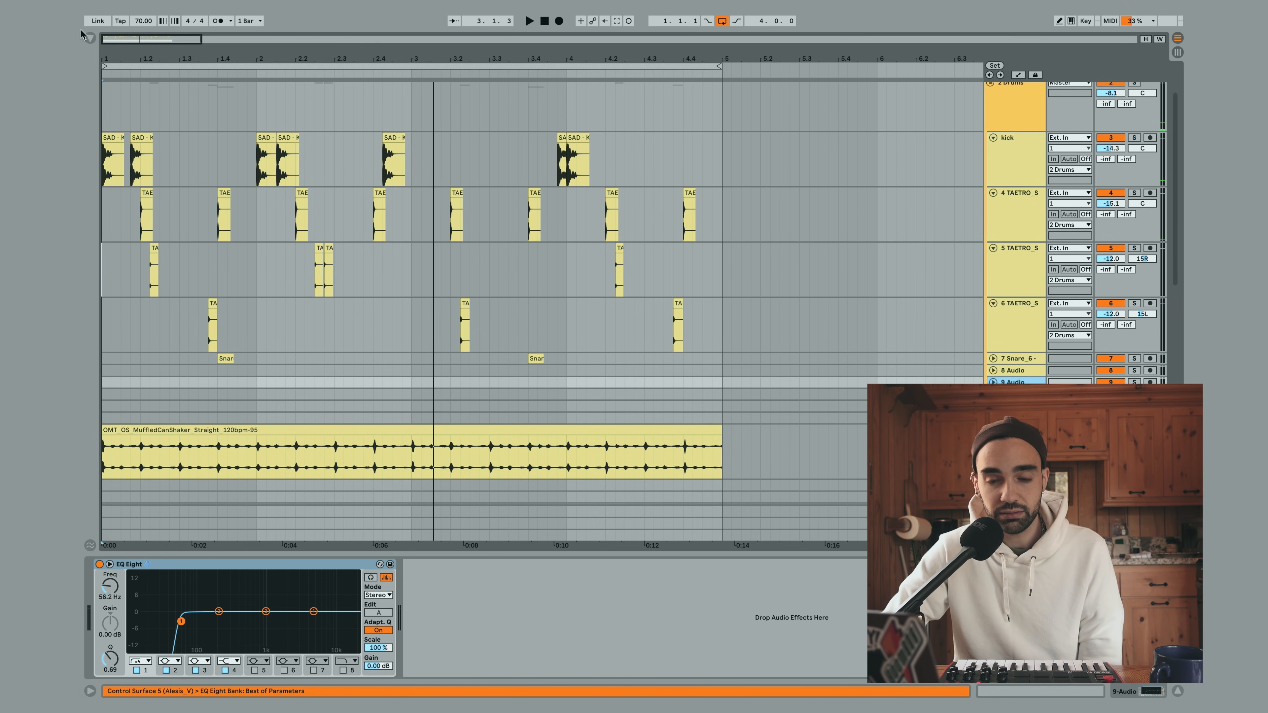
click(89, 38)
click(171, 44)
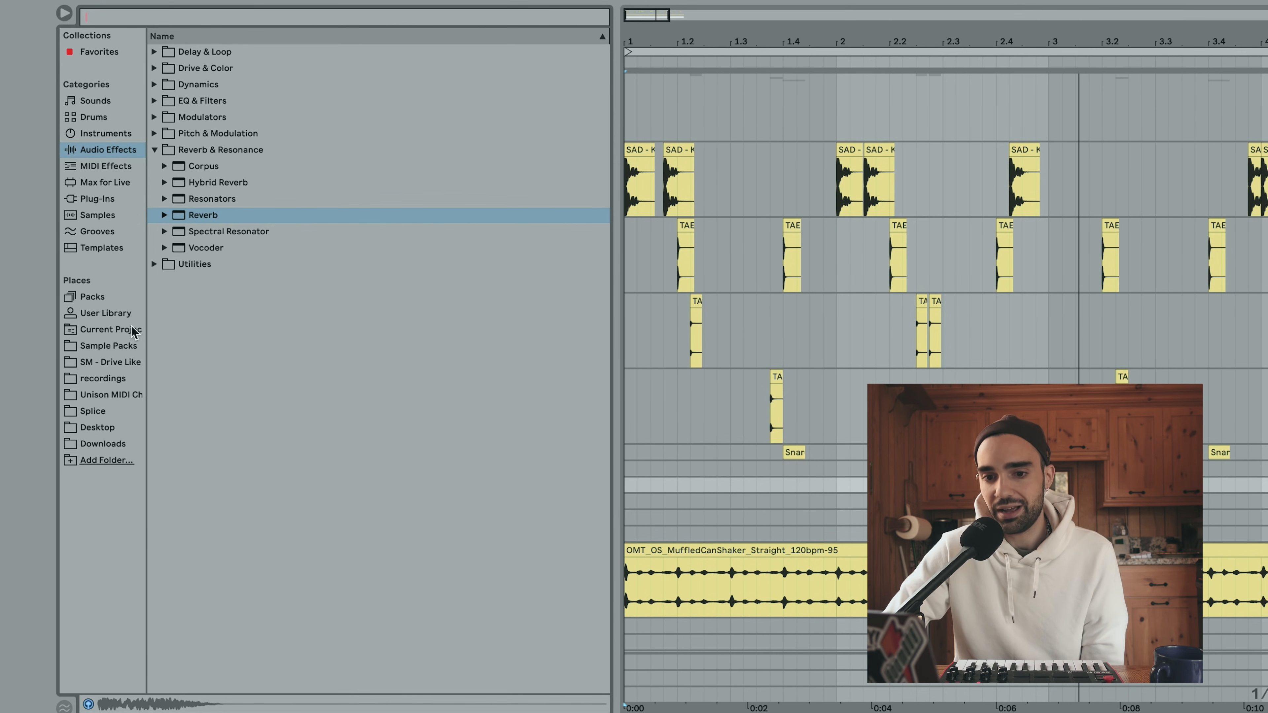
click(123, 347)
click(176, 18)
text(hih)
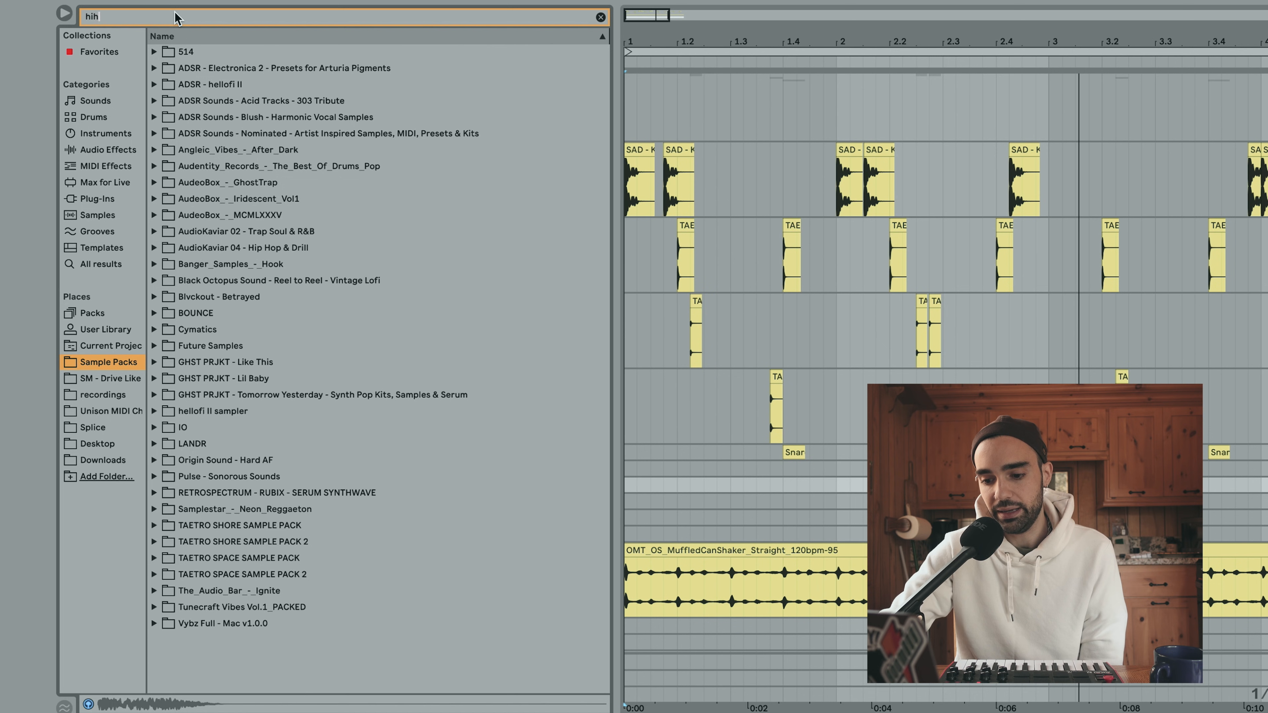
text(at)
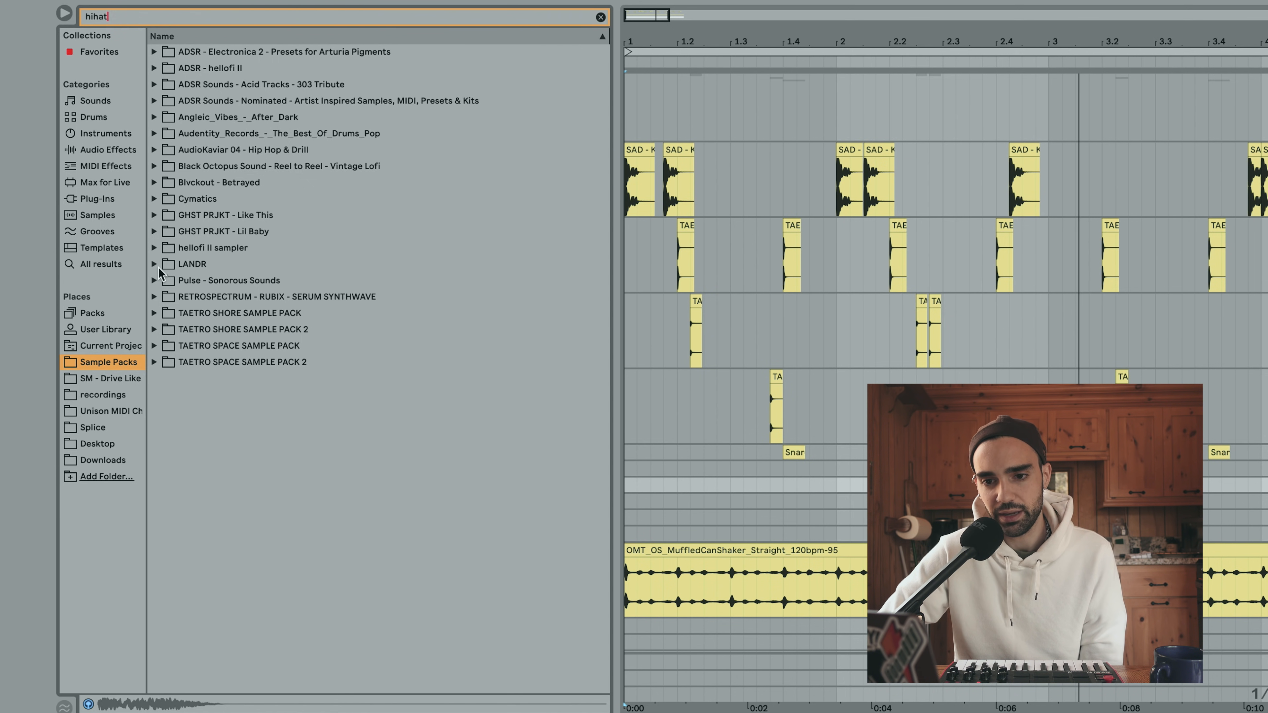
Audition the hihat loops in the Drum Loops folder of the ADSR - hellofi II pack
click(154, 68)
click(164, 100)
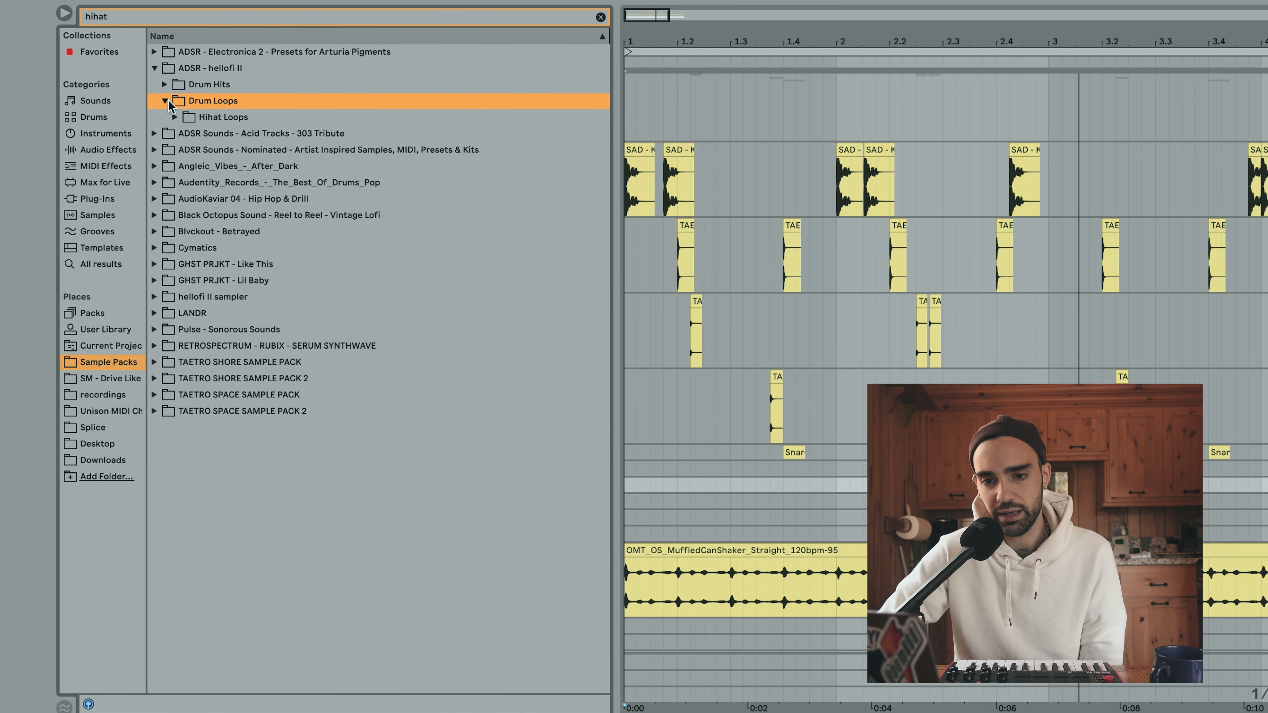
click(174, 117)
click(238, 150)
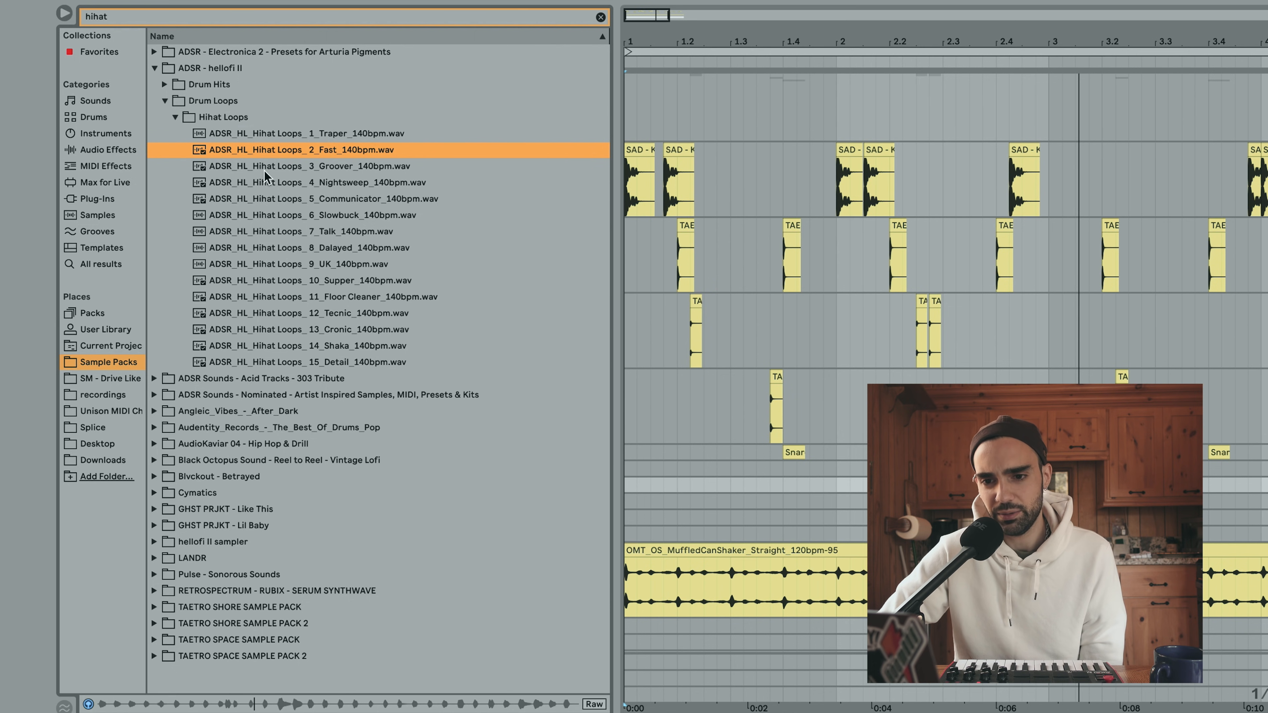
click(273, 202)
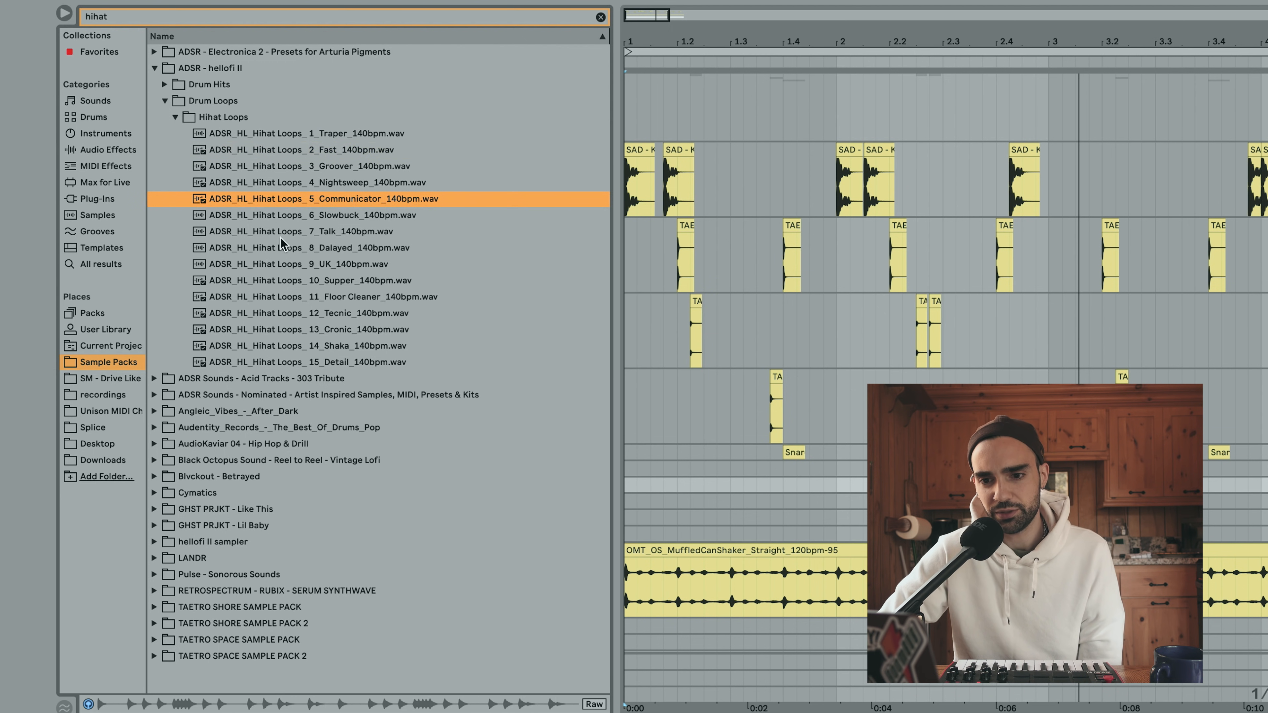
click(291, 283)
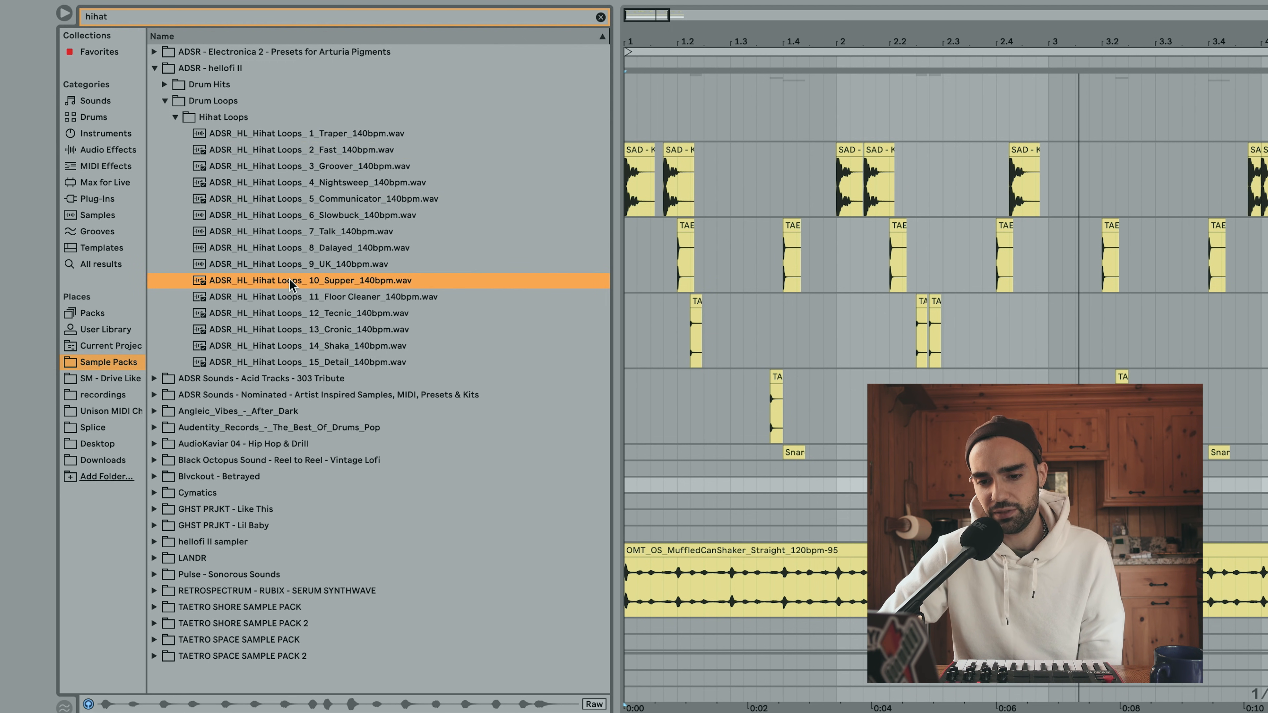
click(298, 316)
click(299, 342)
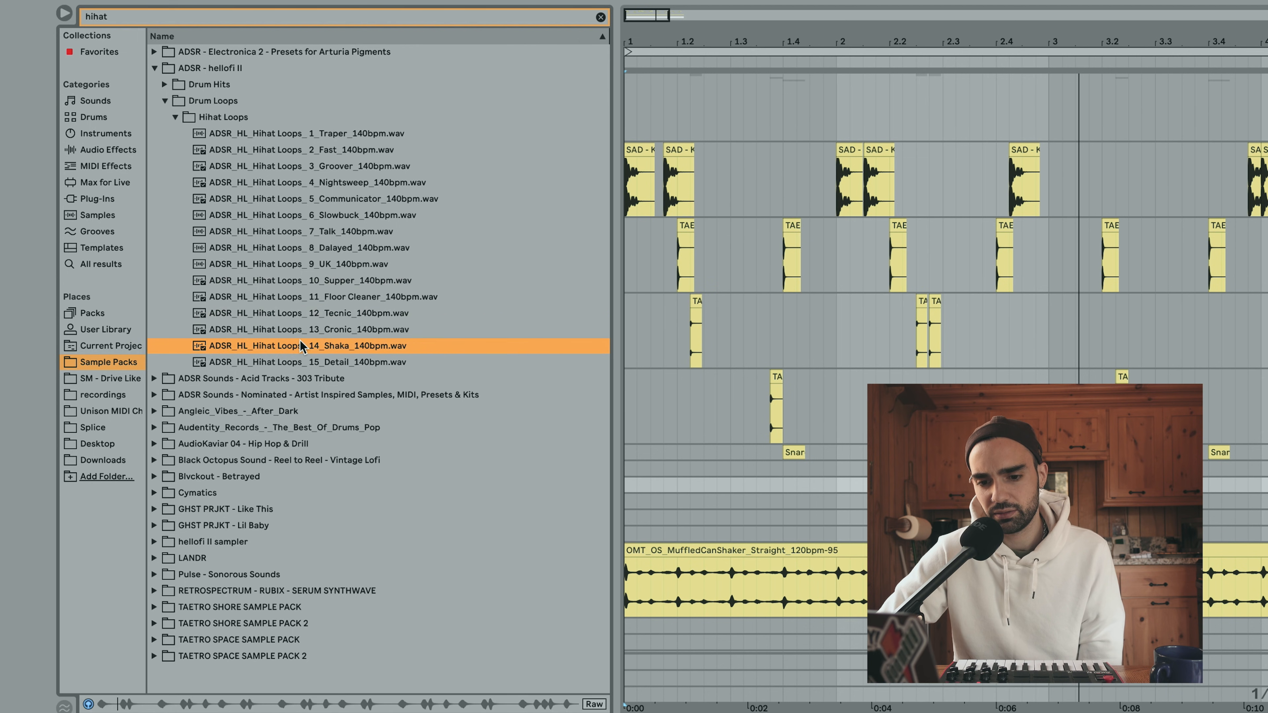
click(300, 363)
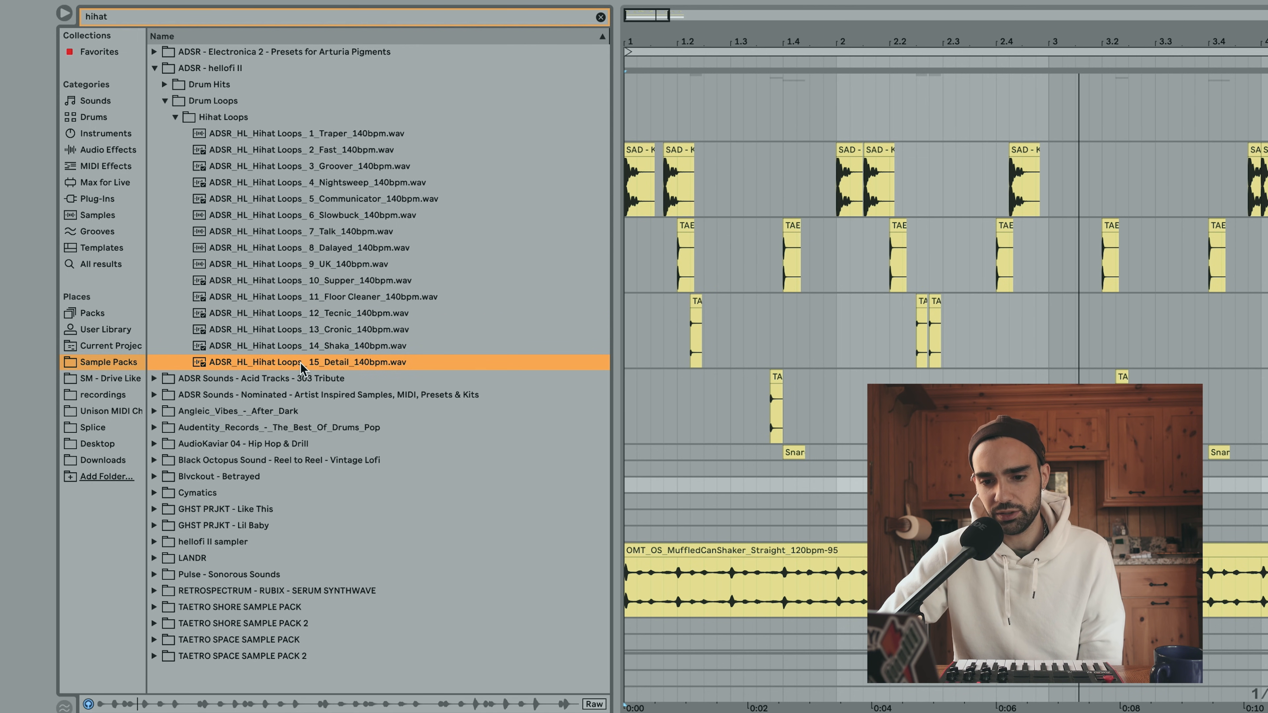
click(323, 132)
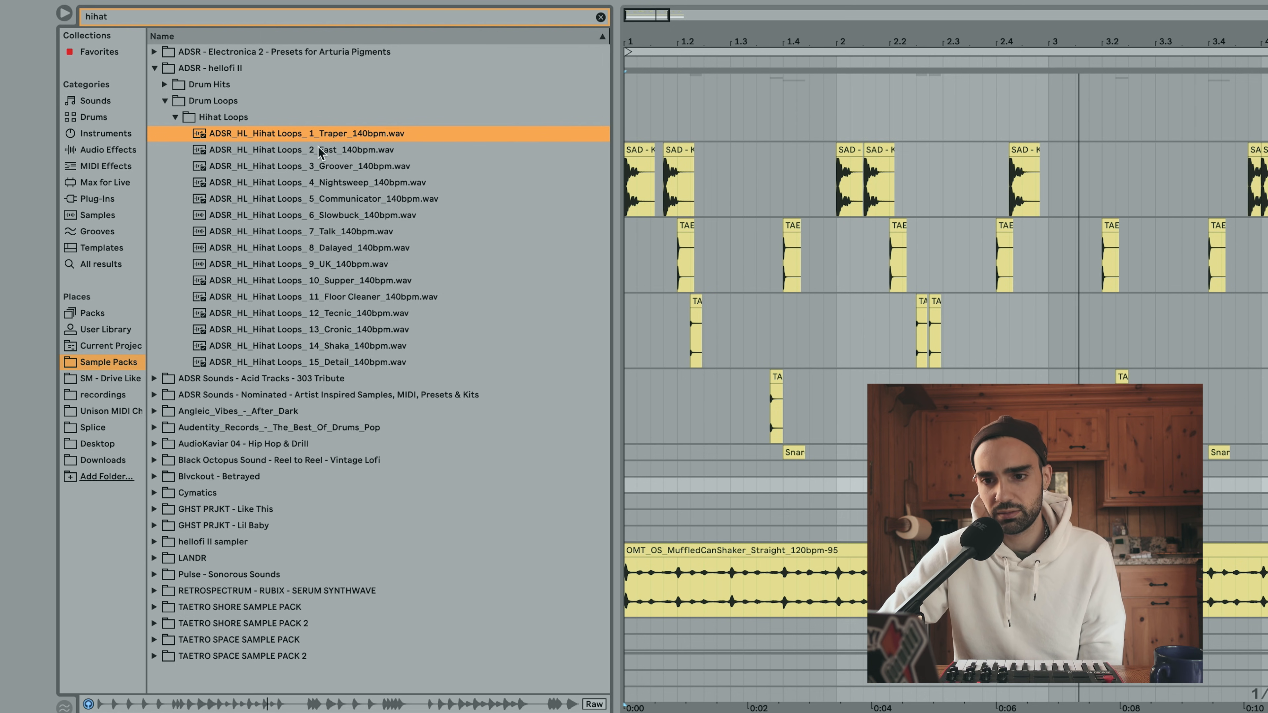
Try the 1_Traper_140bpm hihat loop at 1.1.1 on track 9 with the volume at -13.0 dB, playing it with the beat
drag(245, 133, 627, 481)
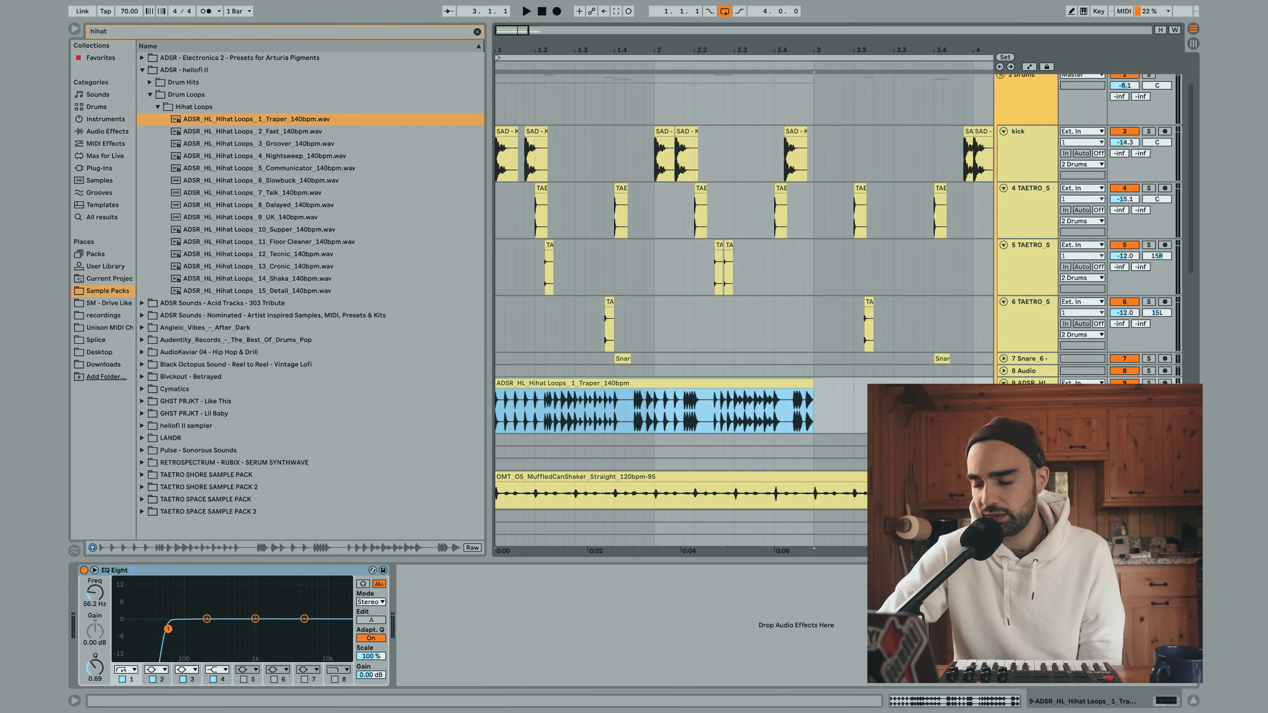
drag(1124, 394, 1124, 425)
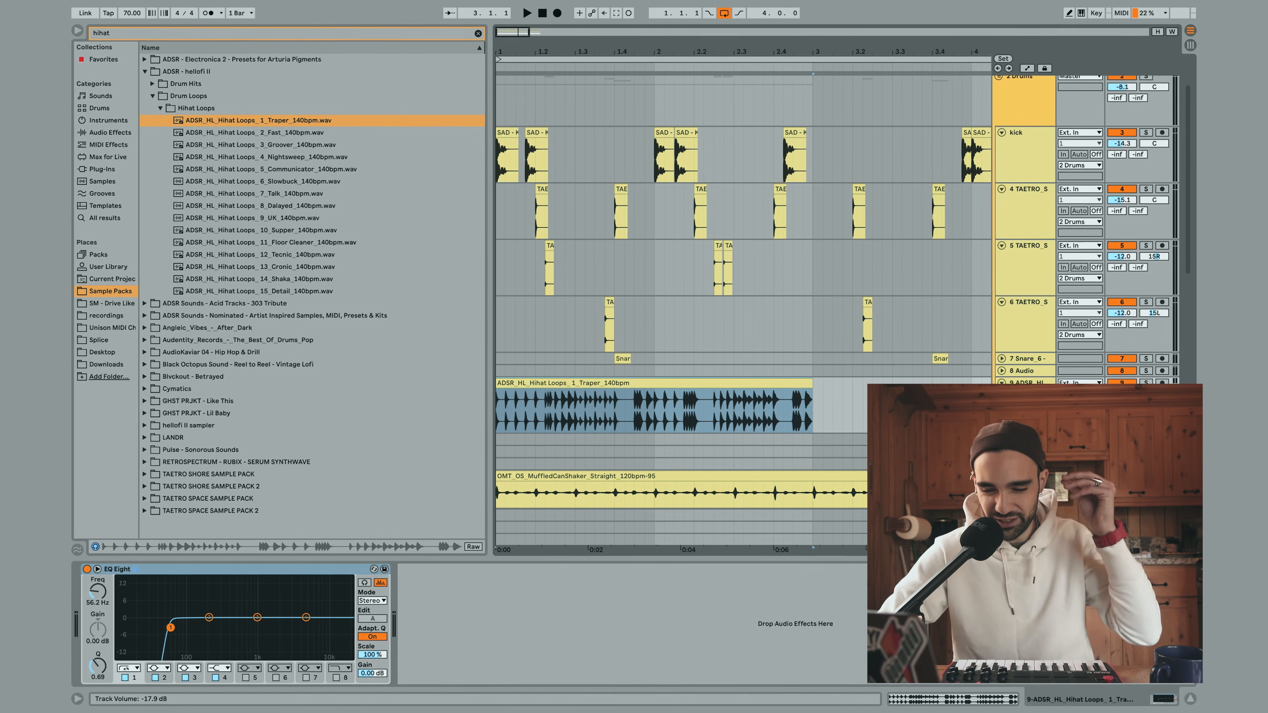
click(542, 13)
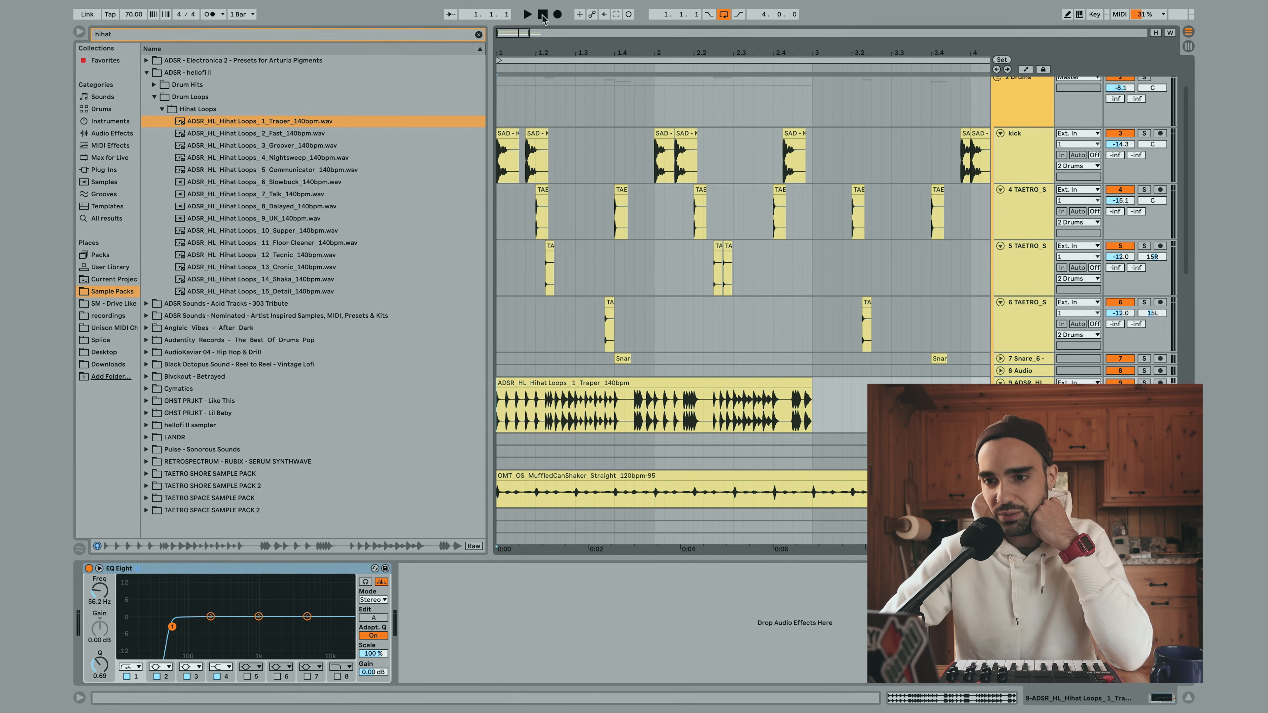
key(space)
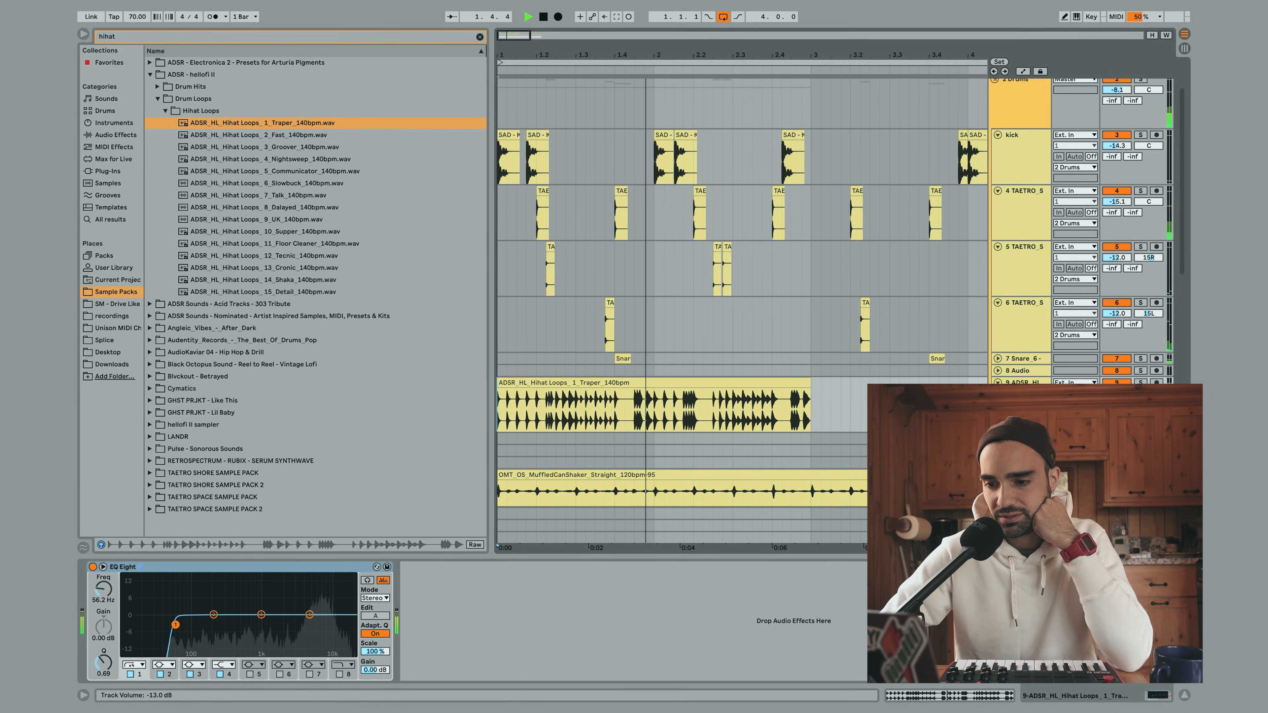
Delete the hihat loop clip from track 9 and stop playback
click(747, 383)
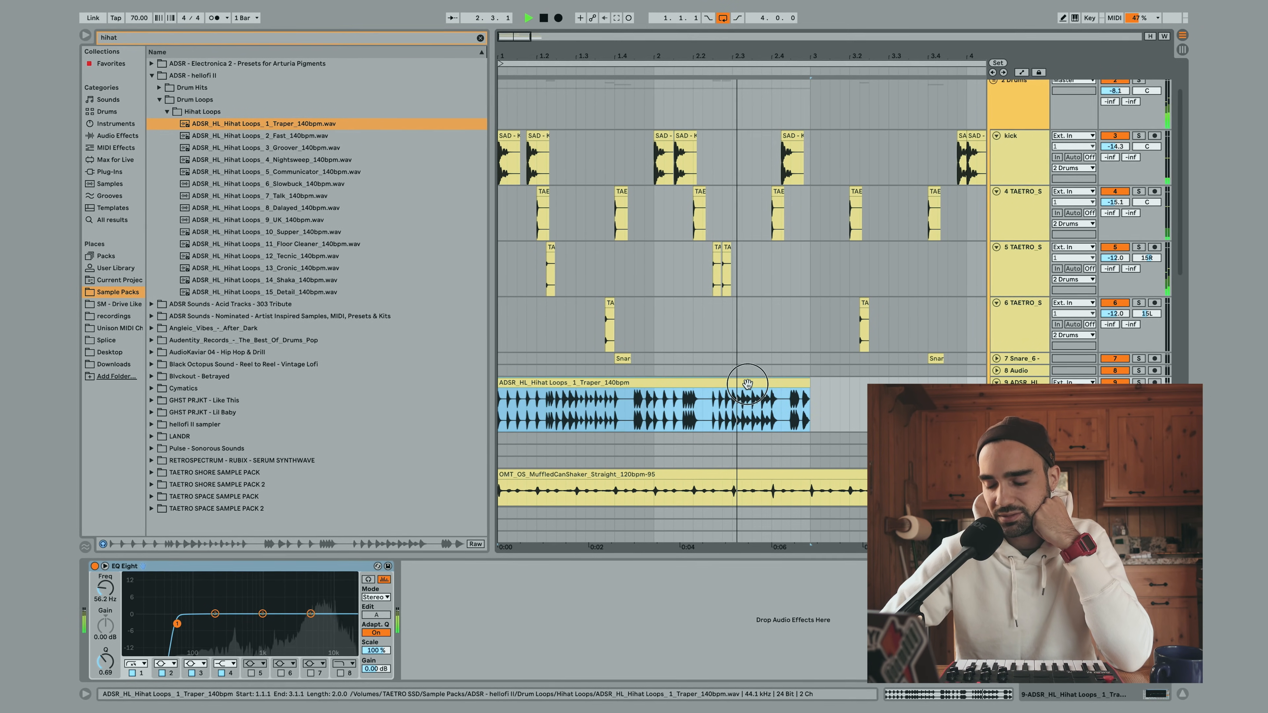
key(Delete)
key(space)
Audition further hihat samples in the hellofi II sampler and the LANDR Trap Cassette - Drum Kits folder
click(293, 225)
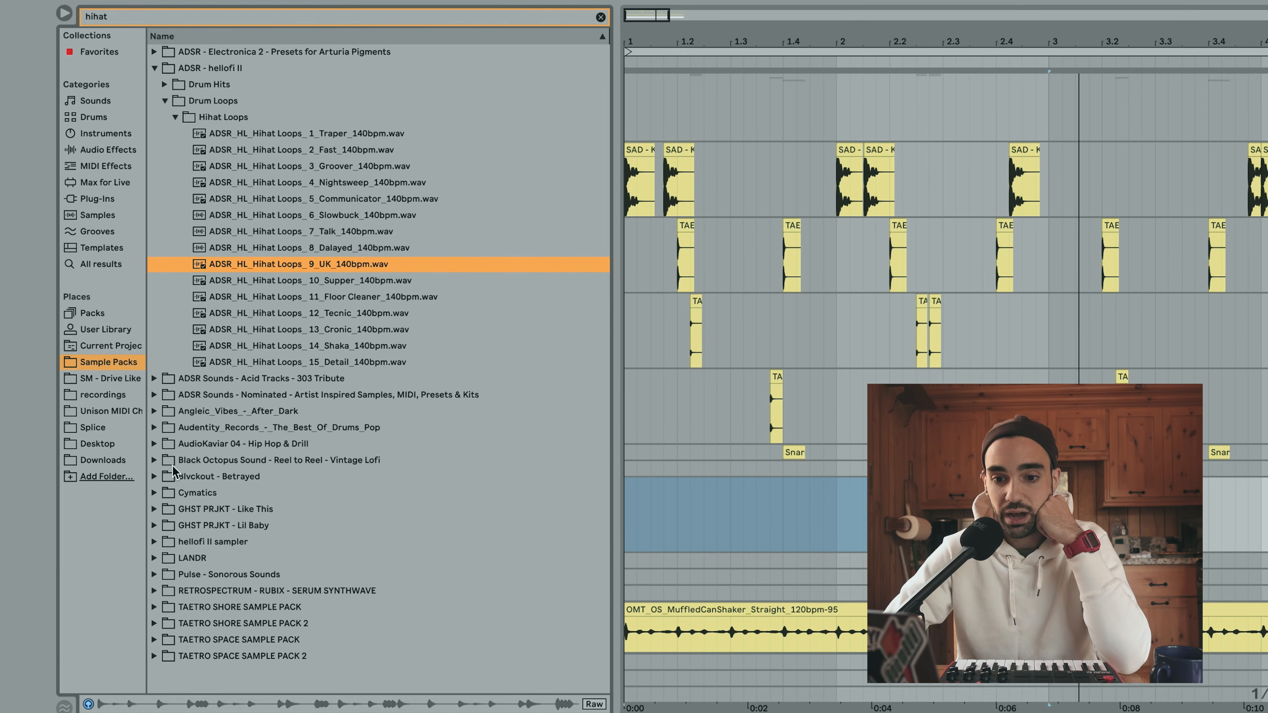
click(154, 460)
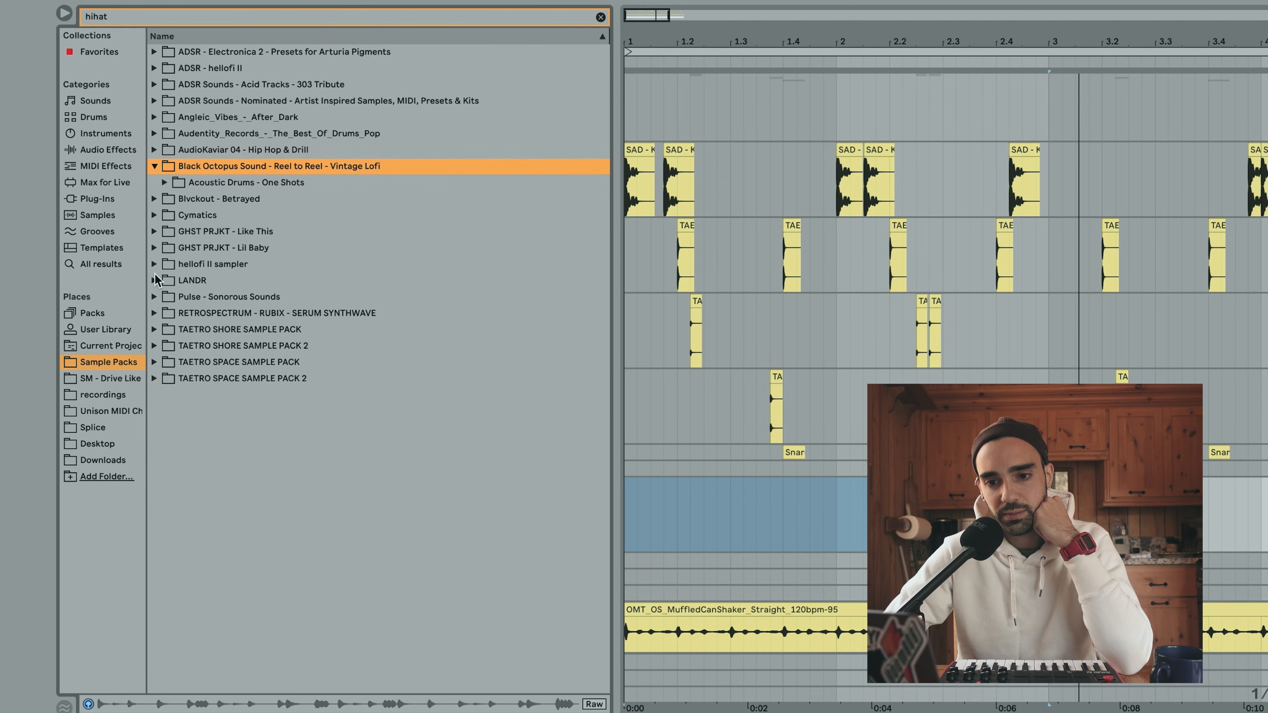
click(155, 267)
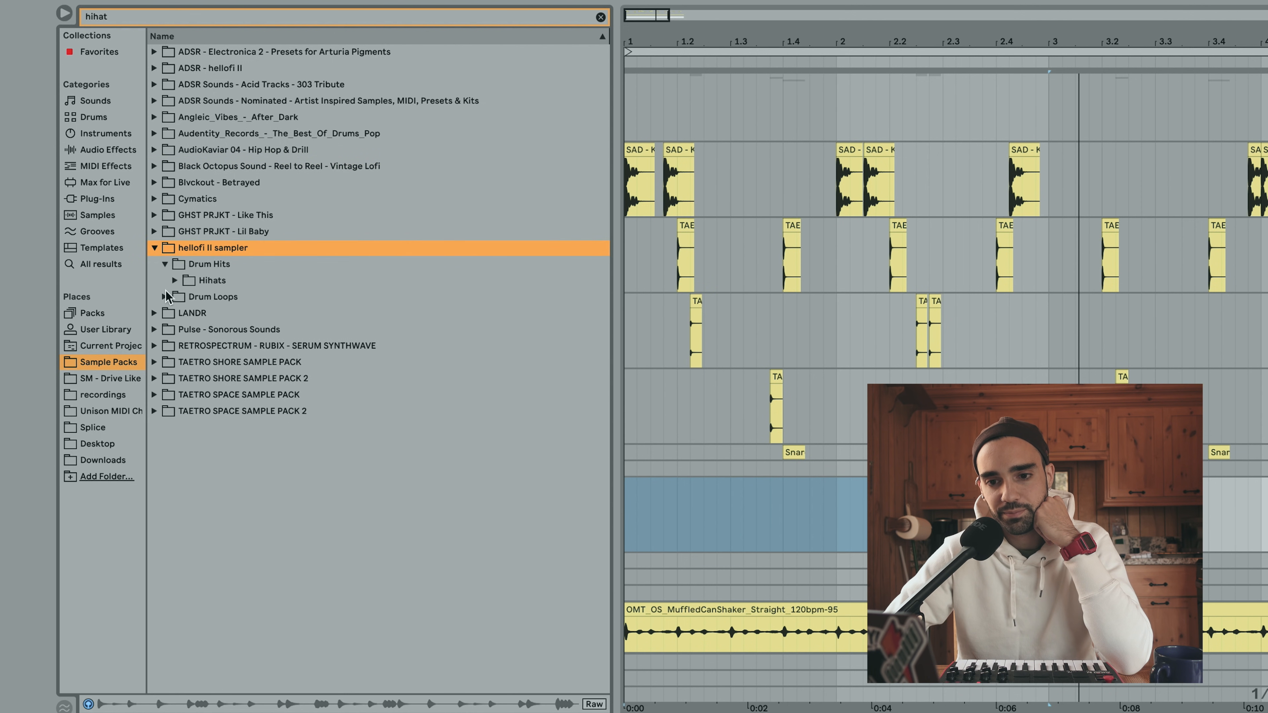
click(165, 296)
click(175, 296)
click(239, 329)
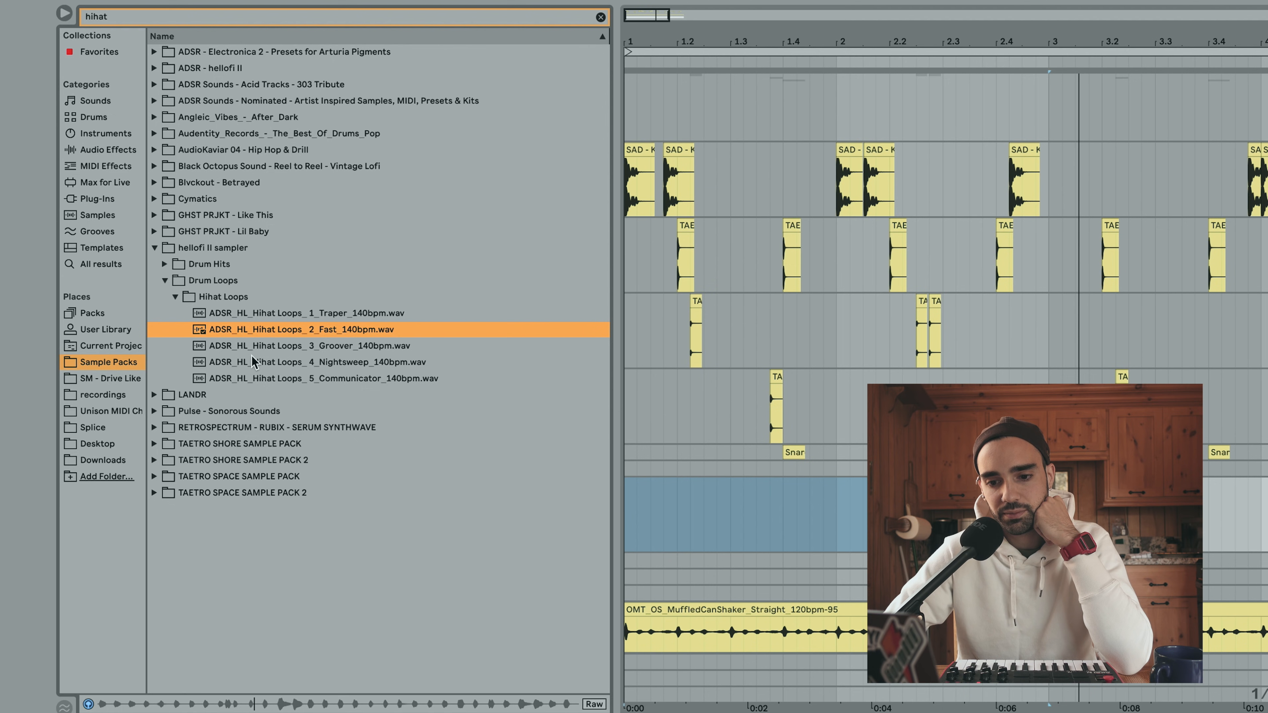
click(251, 346)
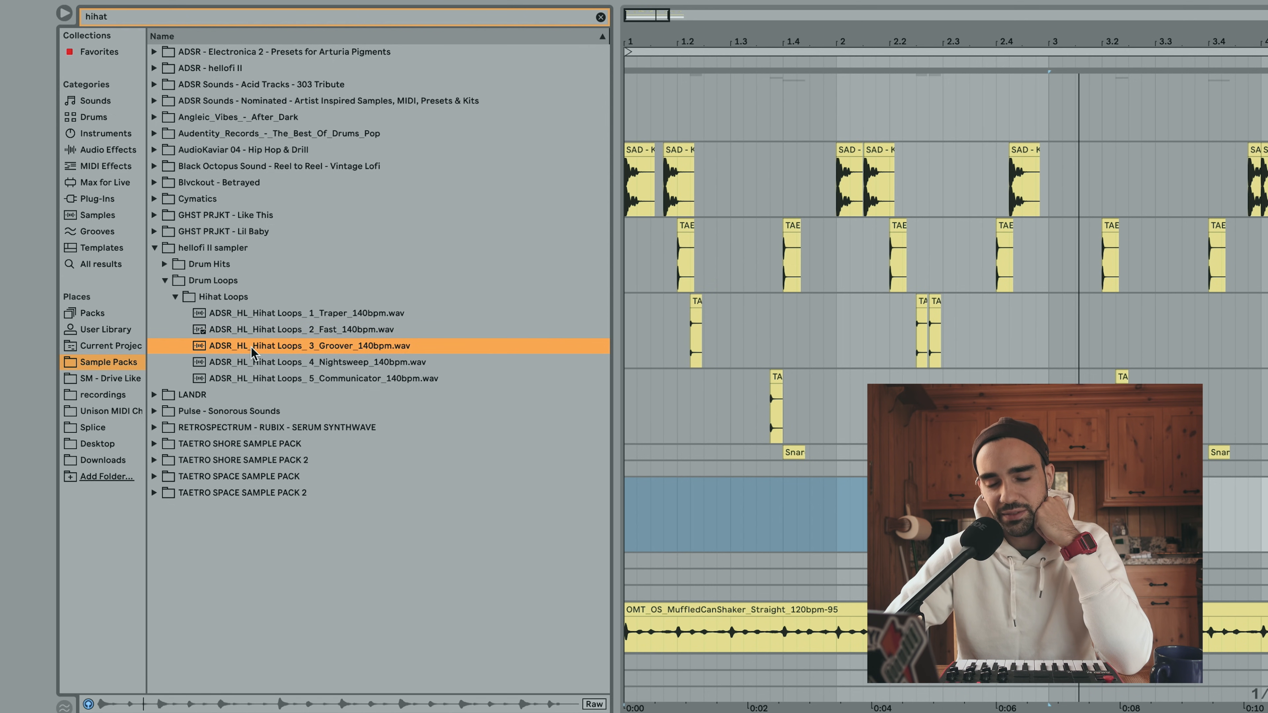
click(251, 366)
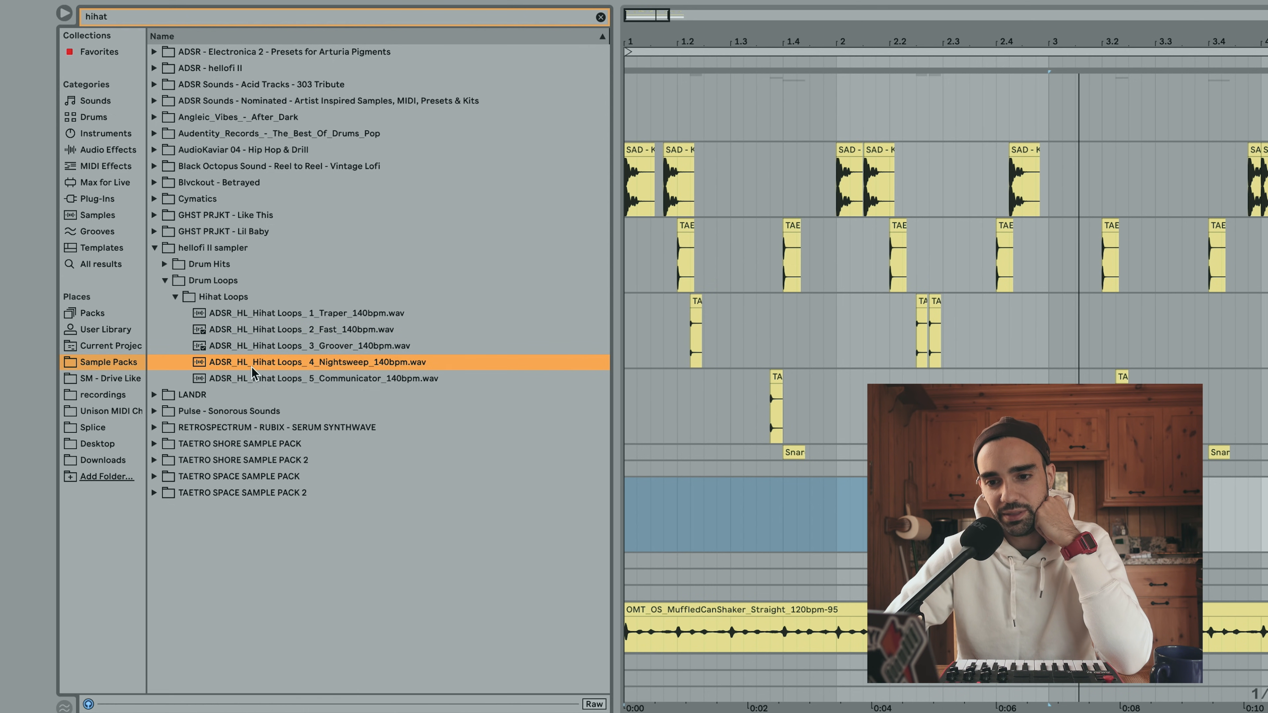
click(253, 320)
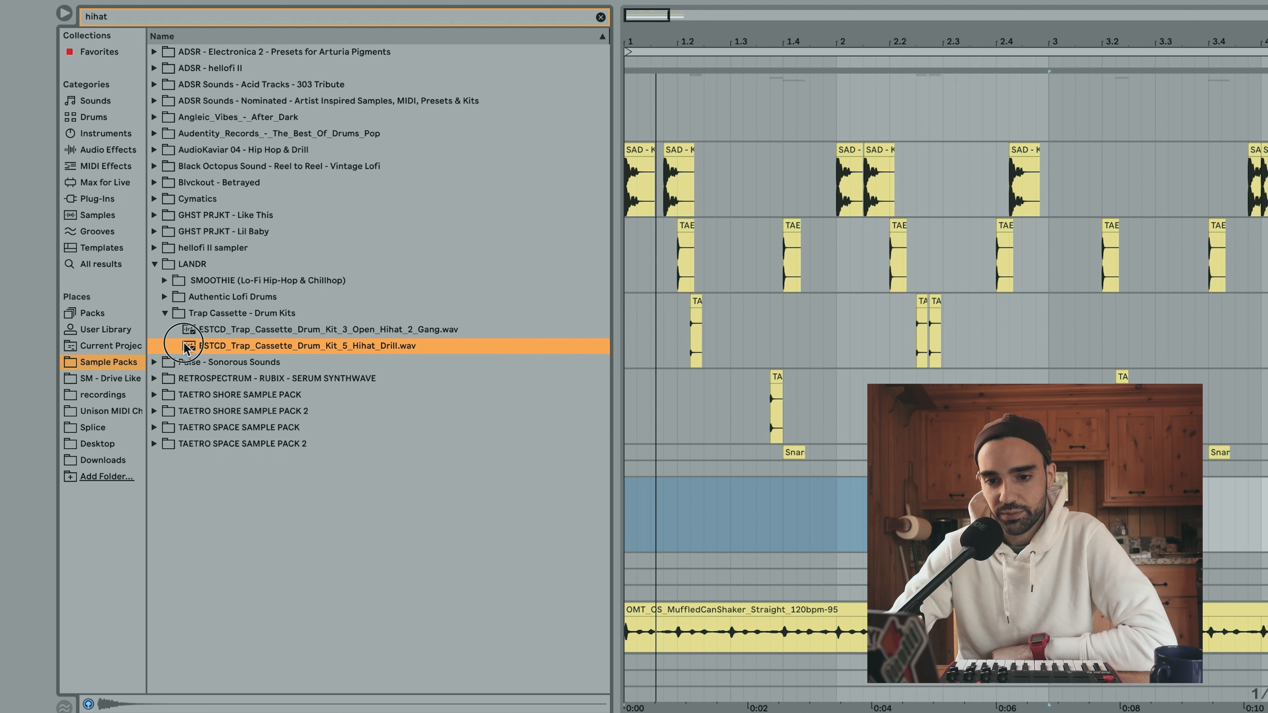
Place ESTCD_Trap_Cassette_Drum_Kit_5_Hihat_Drill.wav at 1.1.1 on track 9 and trim the clip to a sixteenth note
drag(192, 345, 629, 516)
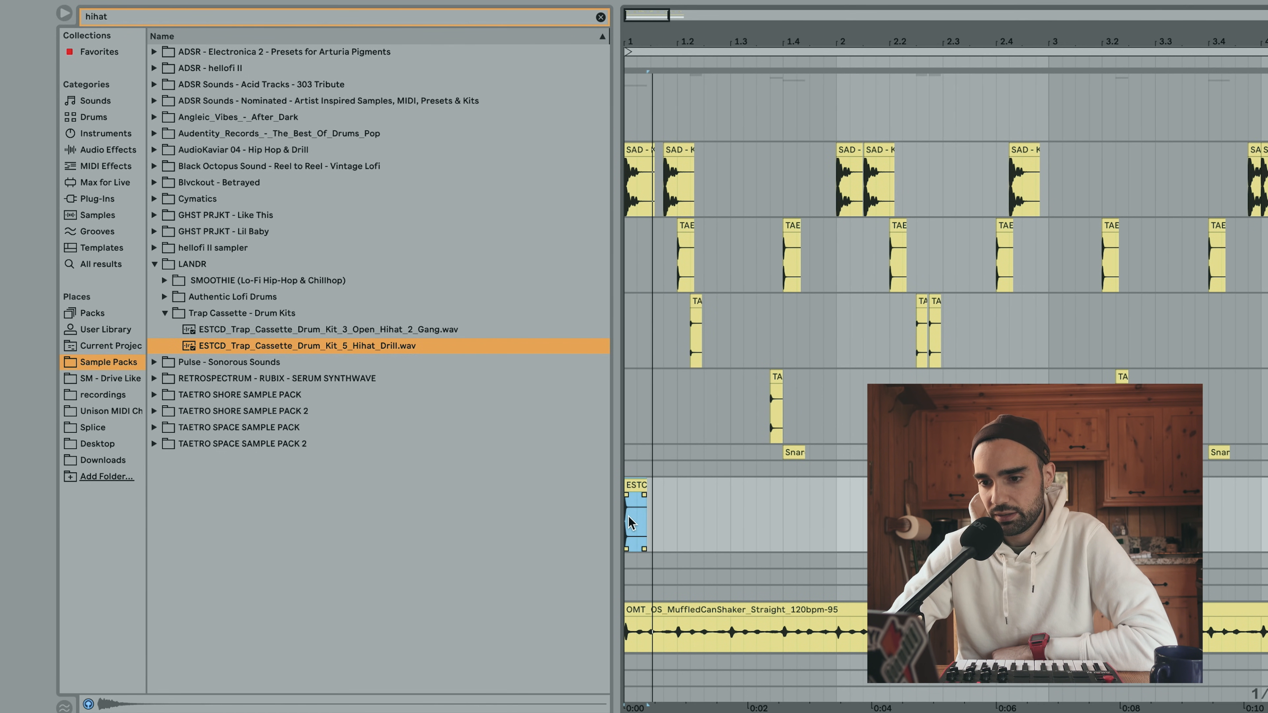
drag(626, 41, 626, 93)
click(741, 491)
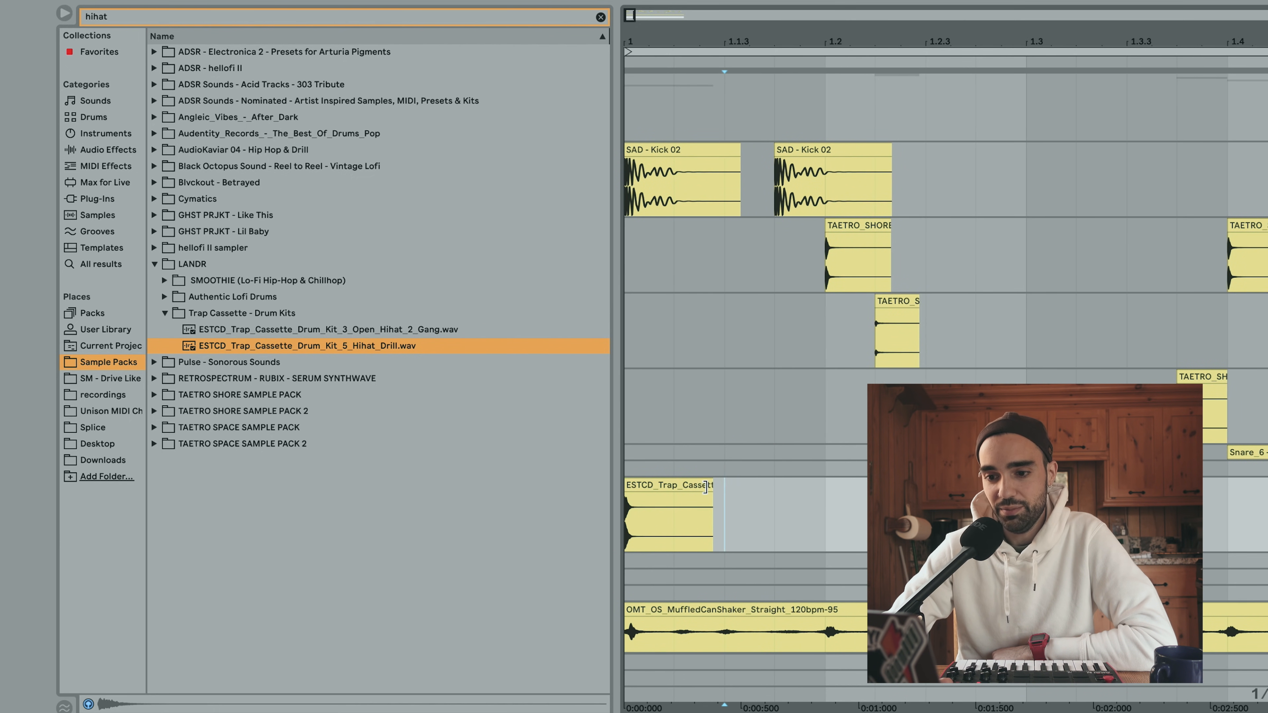
drag(706, 487, 673, 487)
Duplicate the sixteenth-note hihat clip back to back on track 9 until the hits fill the first two bars up to 3.1.1
key(ctrl+d)
key(ctrl+d)
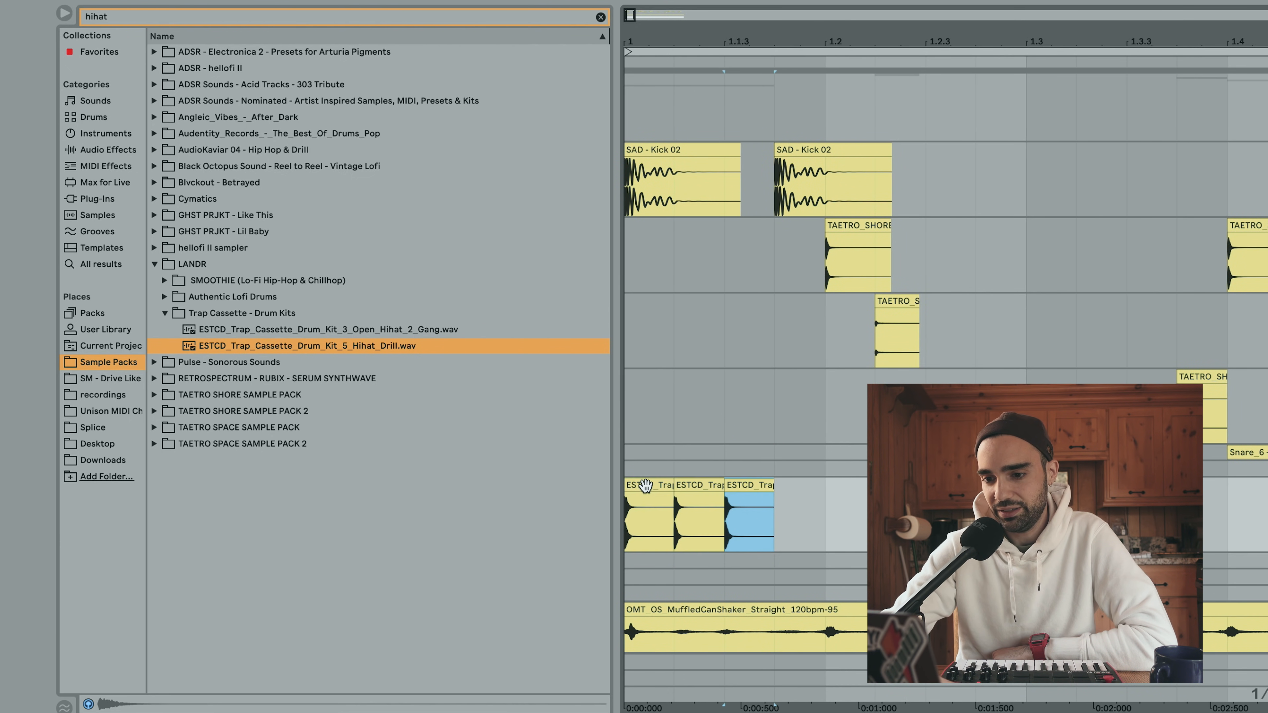
key(ctrl+d)
key(ctrl+d)
key(ctrl+d)
key(ctrl+d)
key(ctrl+d)
key(ctrl+d)
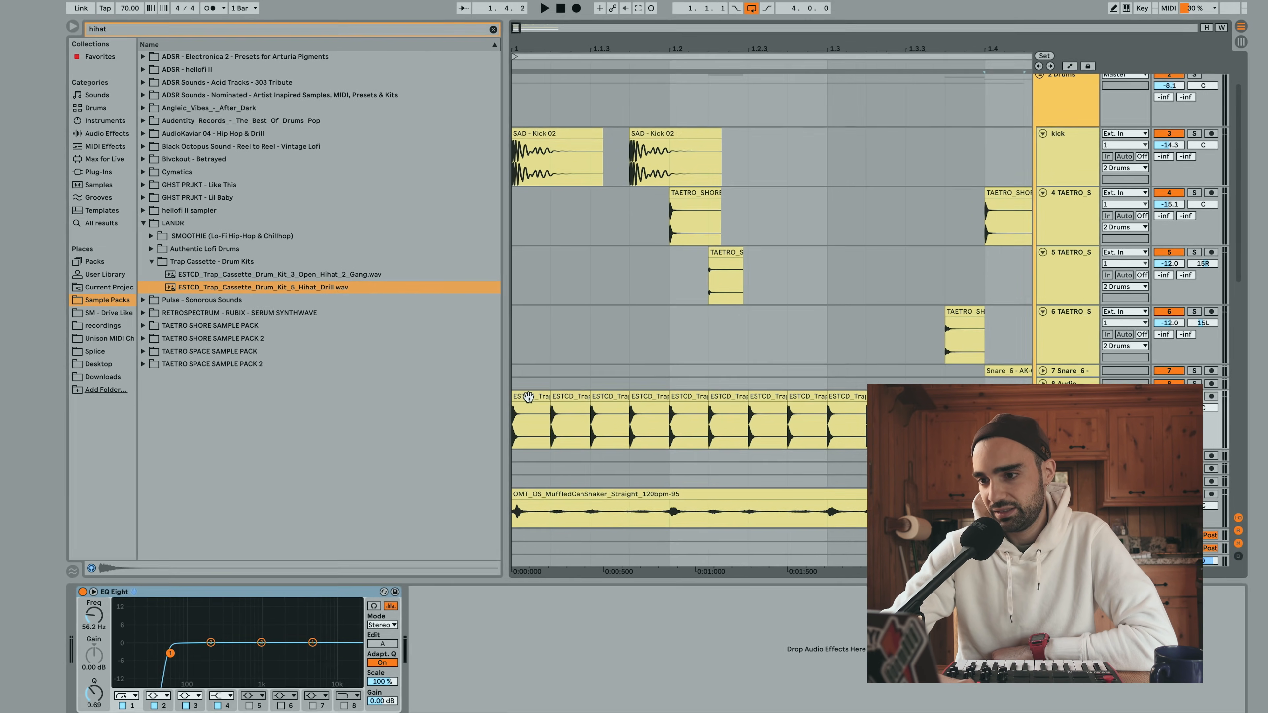
key(ctrl+d)
key(ctrl+d)
key(ctrl+d)
key(ctrl+d)
key(ctrl+d)
key(ctrl+d)
key(ctrl+d)
key(ctrl+d)
key(ctrl+d)
key(ctrl+d)
key(ctrl+d)
key(ctrl+d)
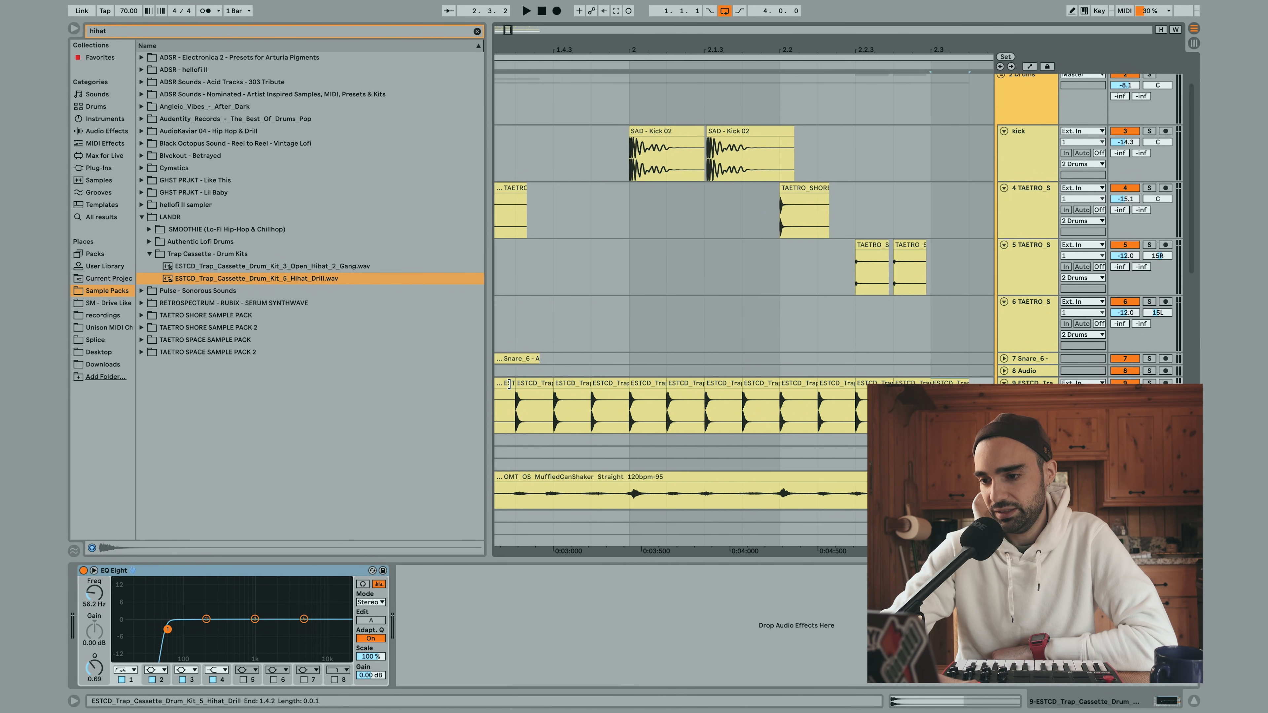
key(ctrl+d)
key(ctrl+d)
key(ctrl+d)
key(ctrl+d)
key(super+d)
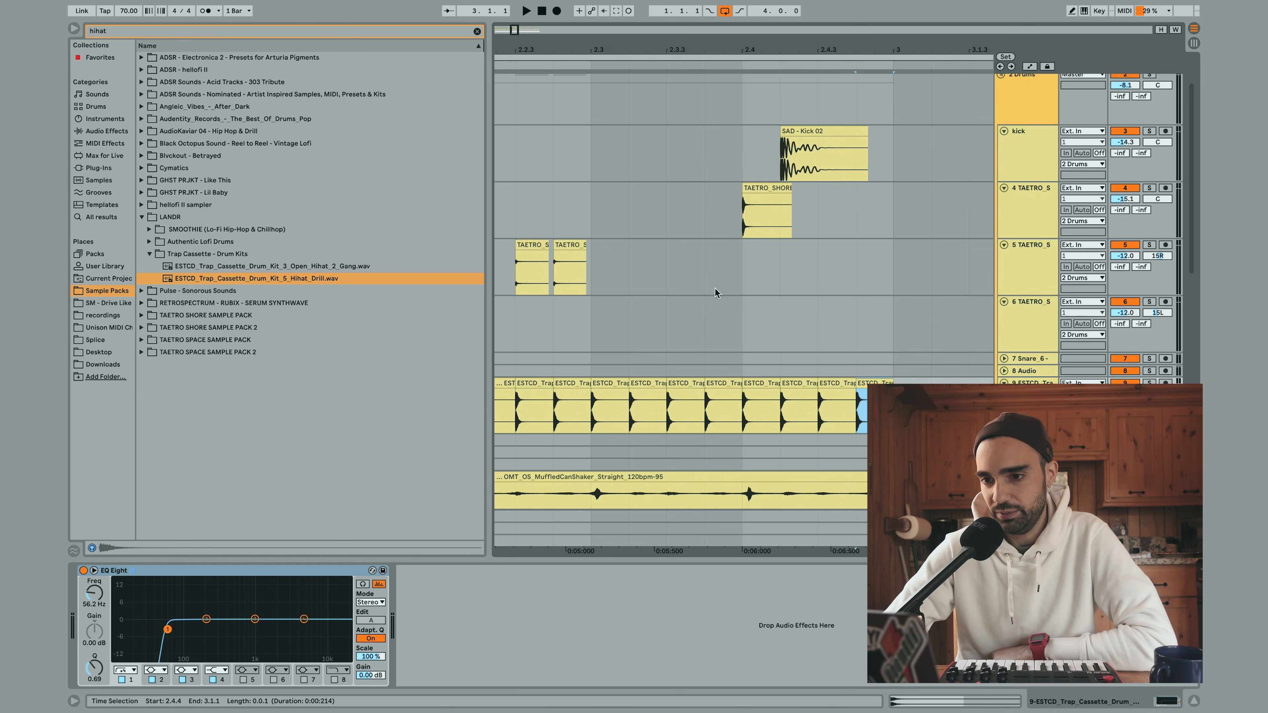
mouse_move(654, 51)
mouse_down()
mouse_move(654, 20)
mouse_move(645, 50)
mouse_up()
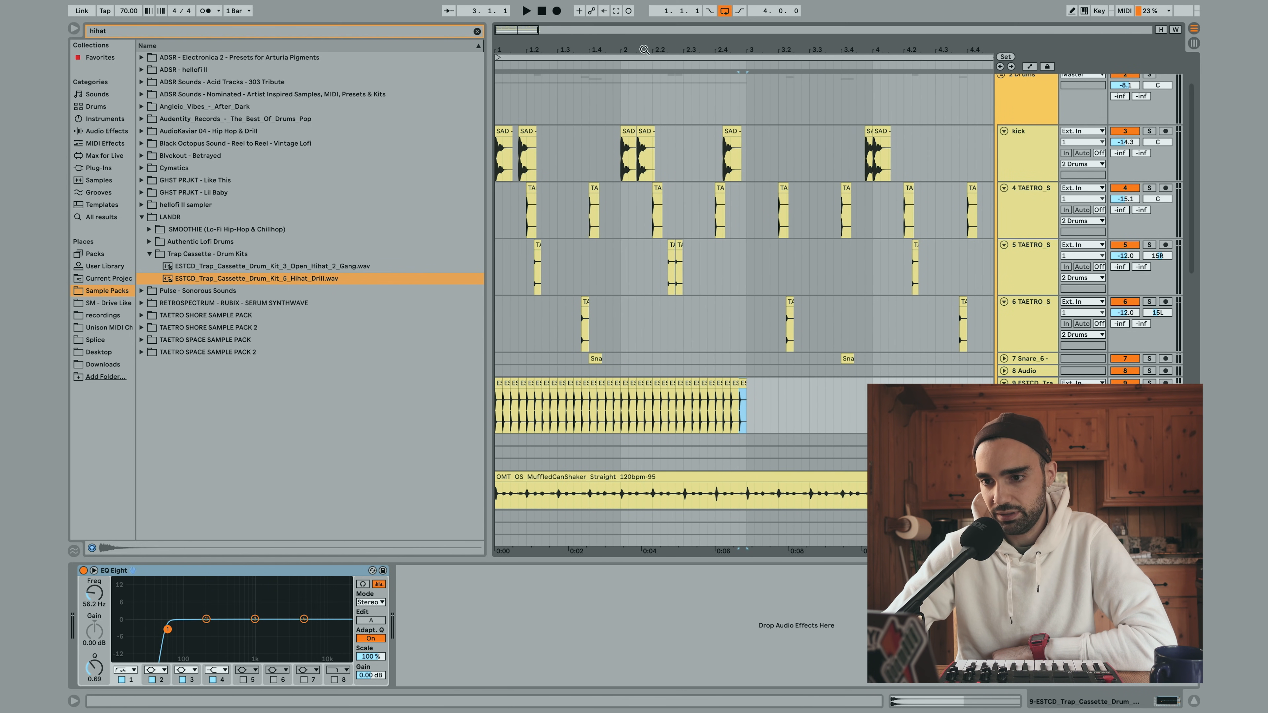
Play back the hihat pattern on track 9, then delete every hihat clip except the first one at 1.1.1
click(541, 11)
key(space)
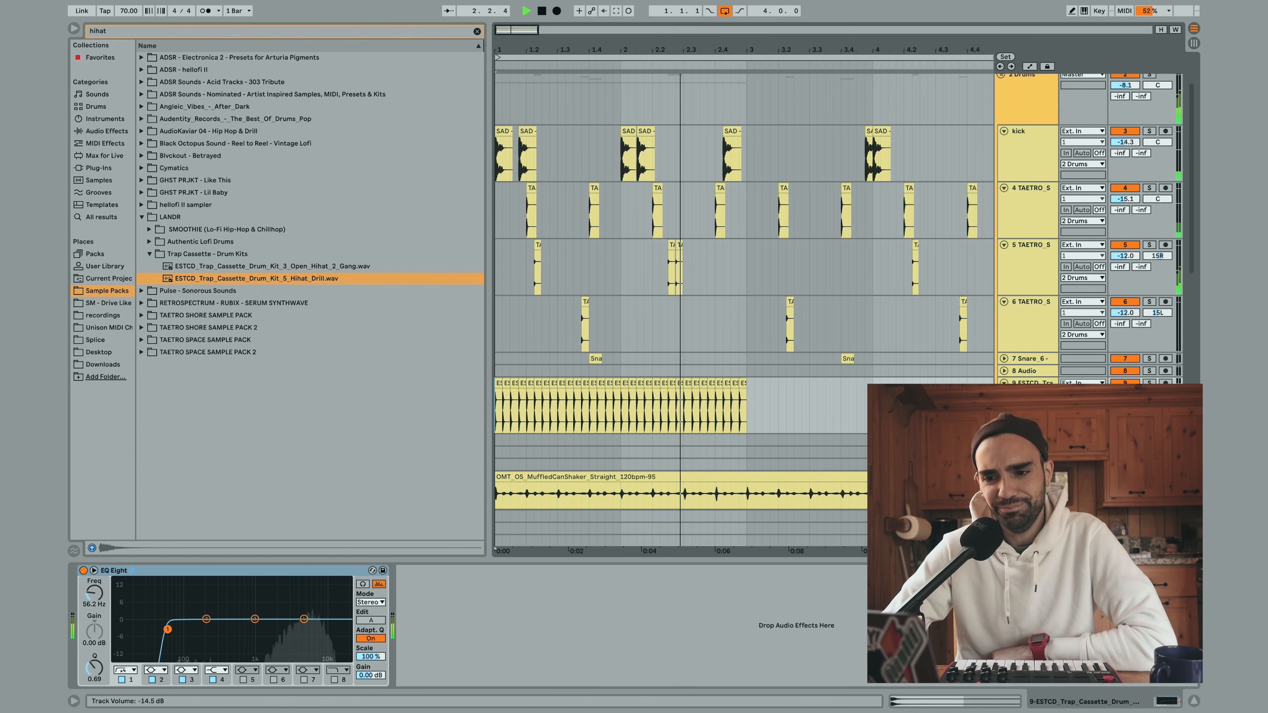
key(space)
drag(762, 406, 506, 408)
key(Delete)
click(497, 379)
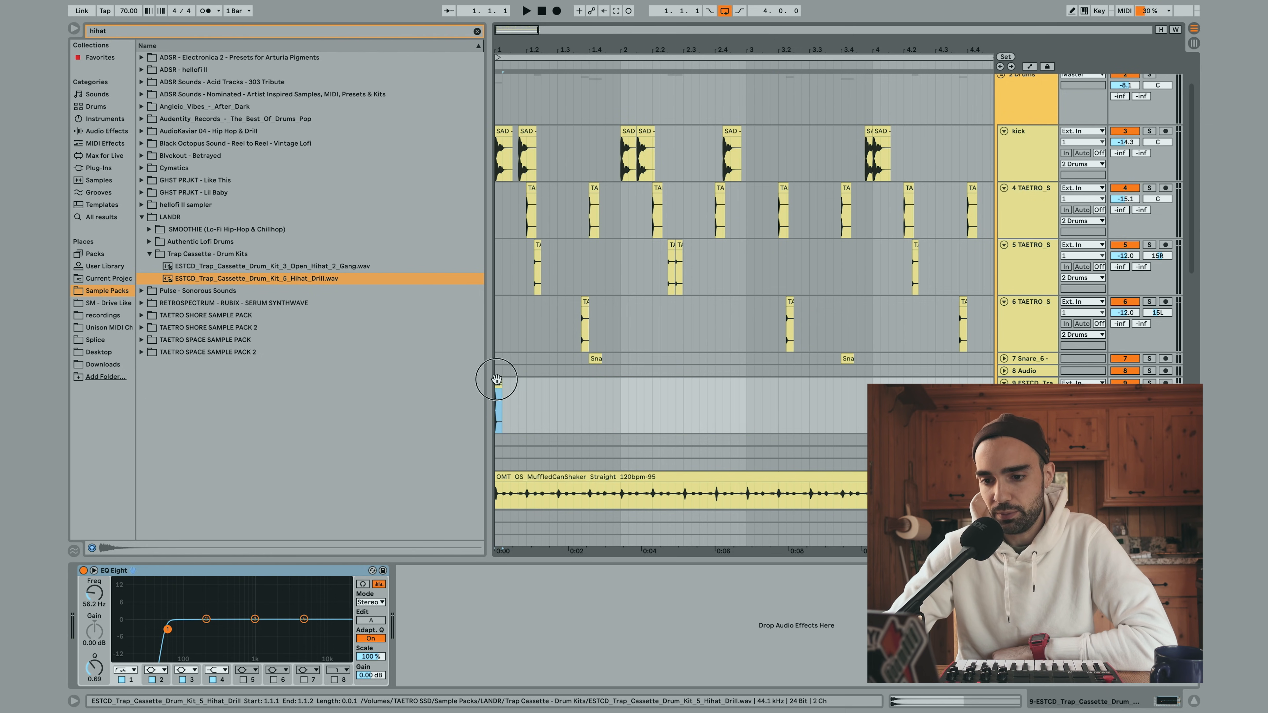
Build a group of four sixteenth-long hihat hits spaced an eighth note apart at the start of track 9
key(super+d)
drag(505, 383, 451, 386)
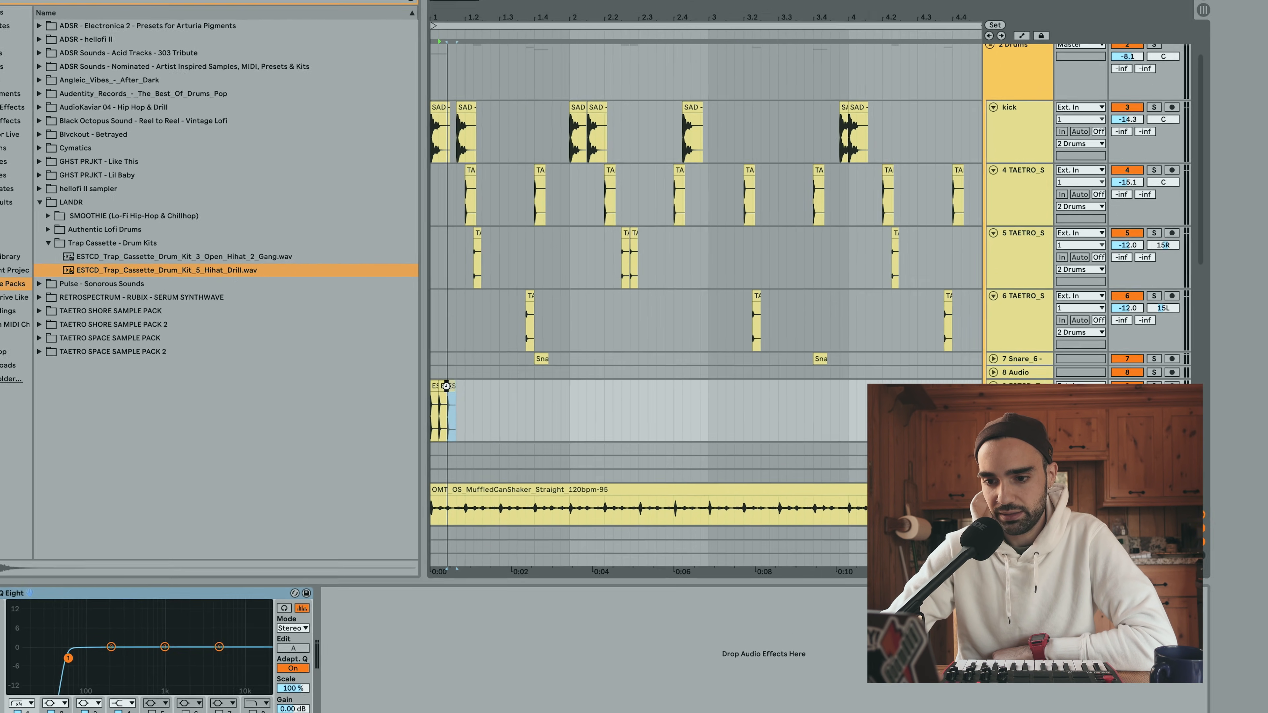
key(super+d)
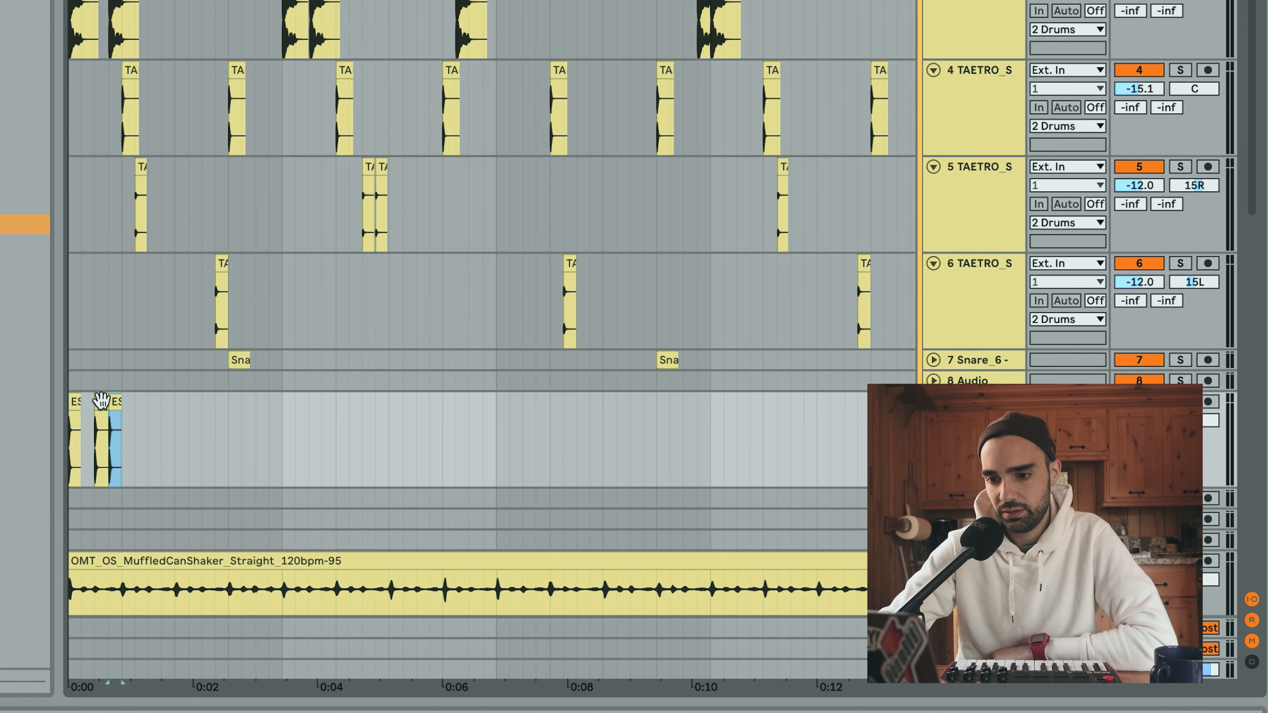
drag(113, 401, 49, 450)
key(super+d)
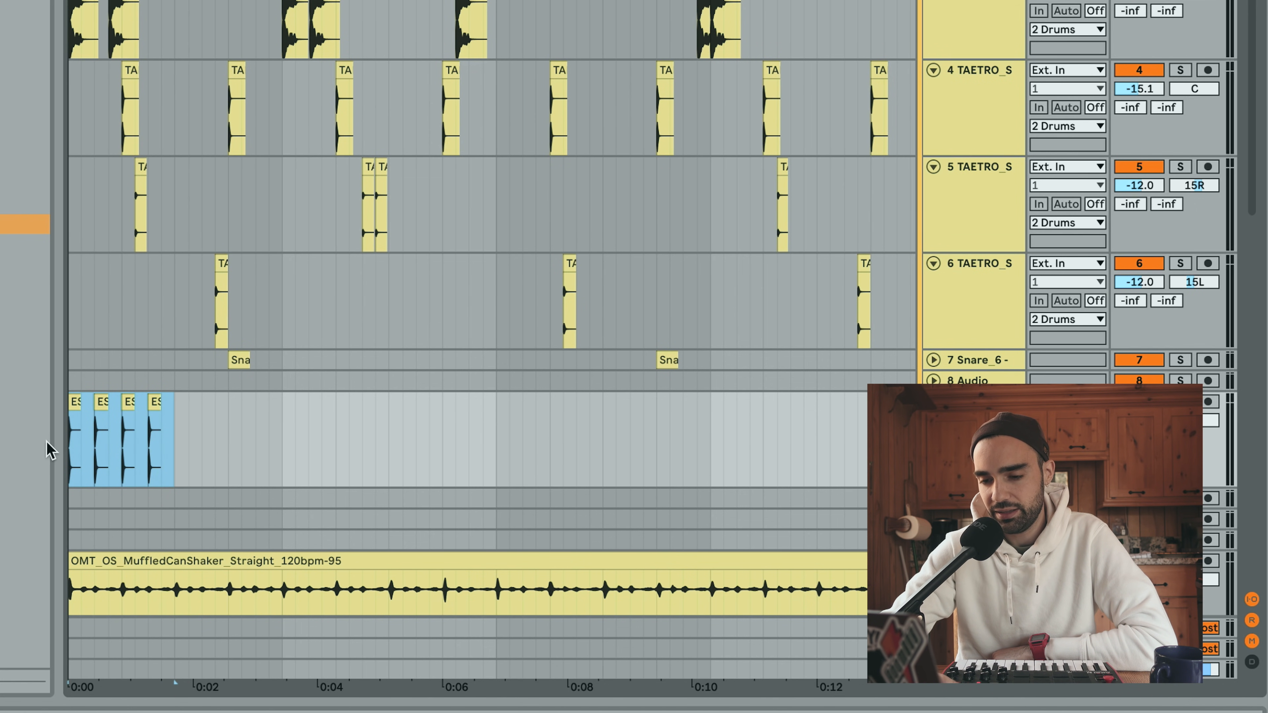
Duplicate the group of four hihat hits along track 9 until the eighth-note pattern fills all four bars
key(super+d)
key(super+d)
key(super+d)
key(super+d)
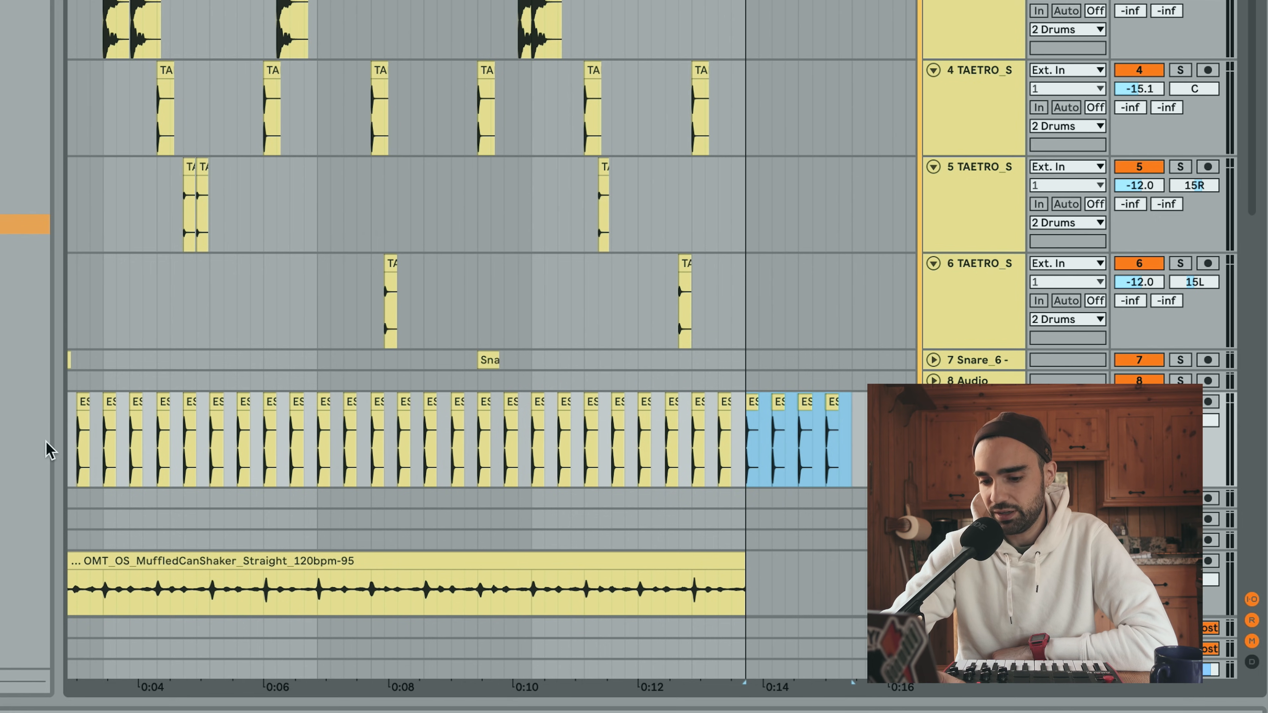
During playback, enable band 8 of track 9's EQ Eight as a high-cut filter at 5.87 kHz with Q 1.02
key(space)
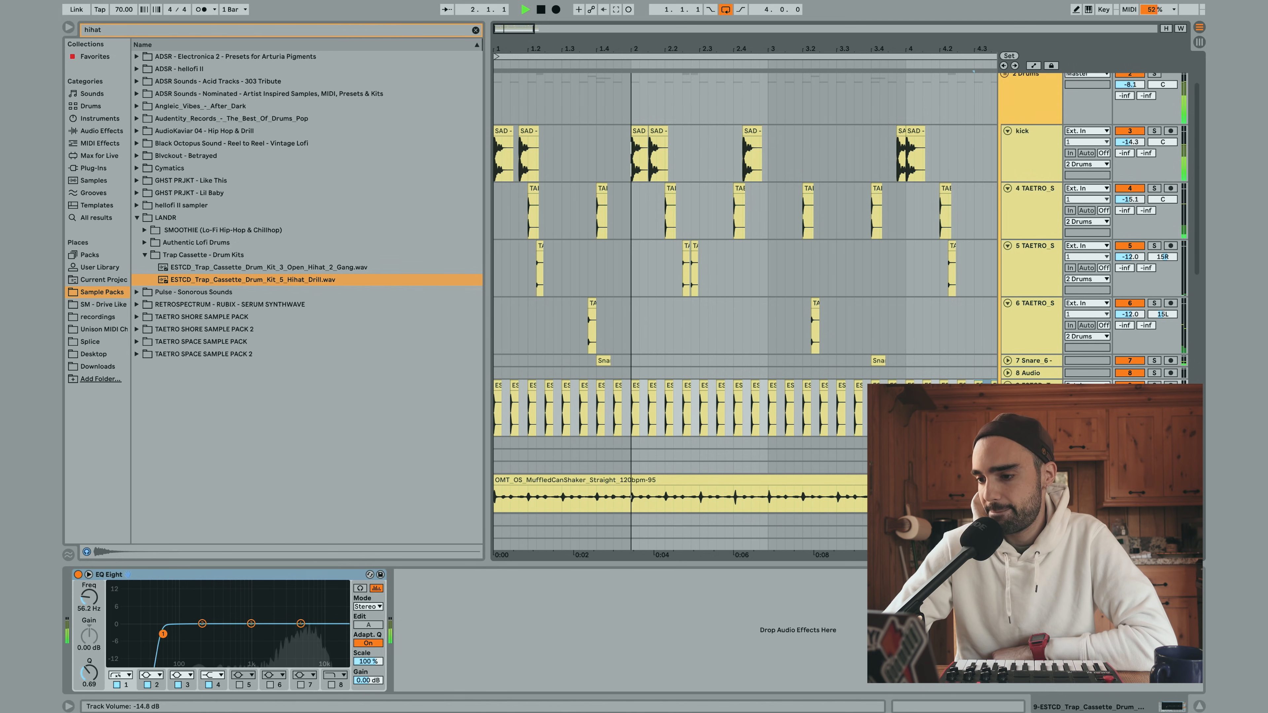
click(357, 690)
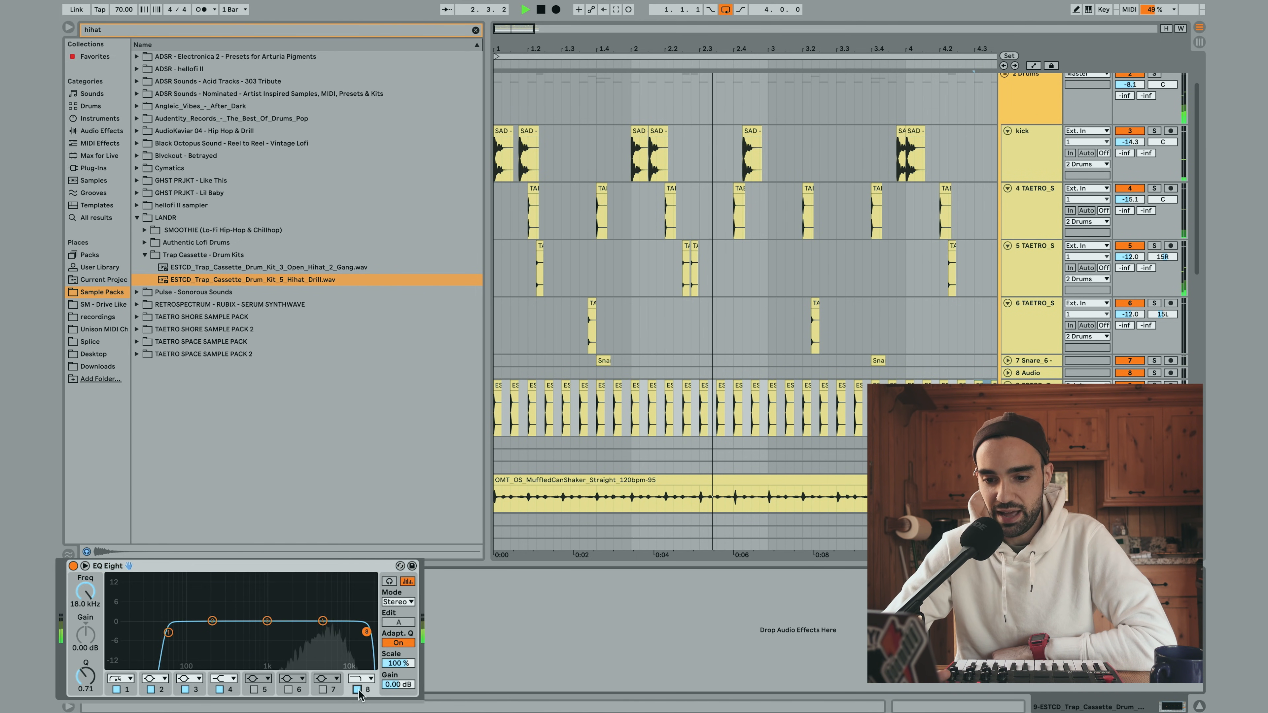
drag(367, 632, 305, 628)
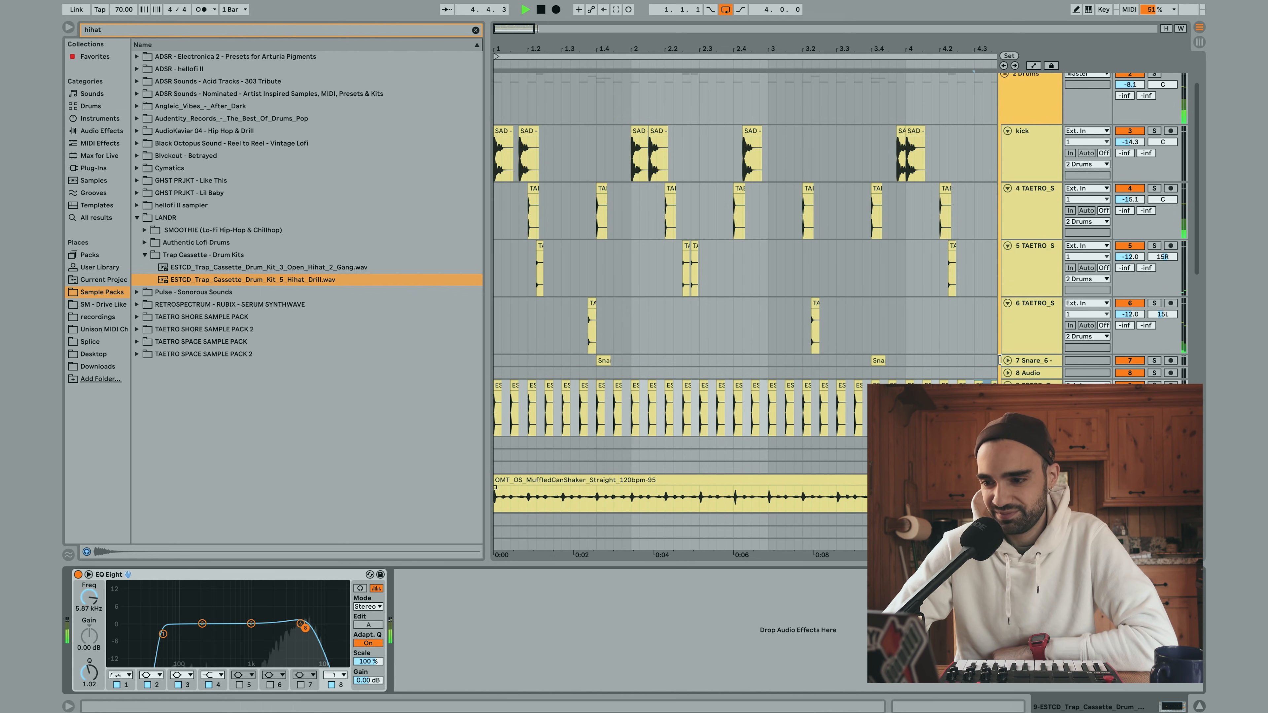
key(space)
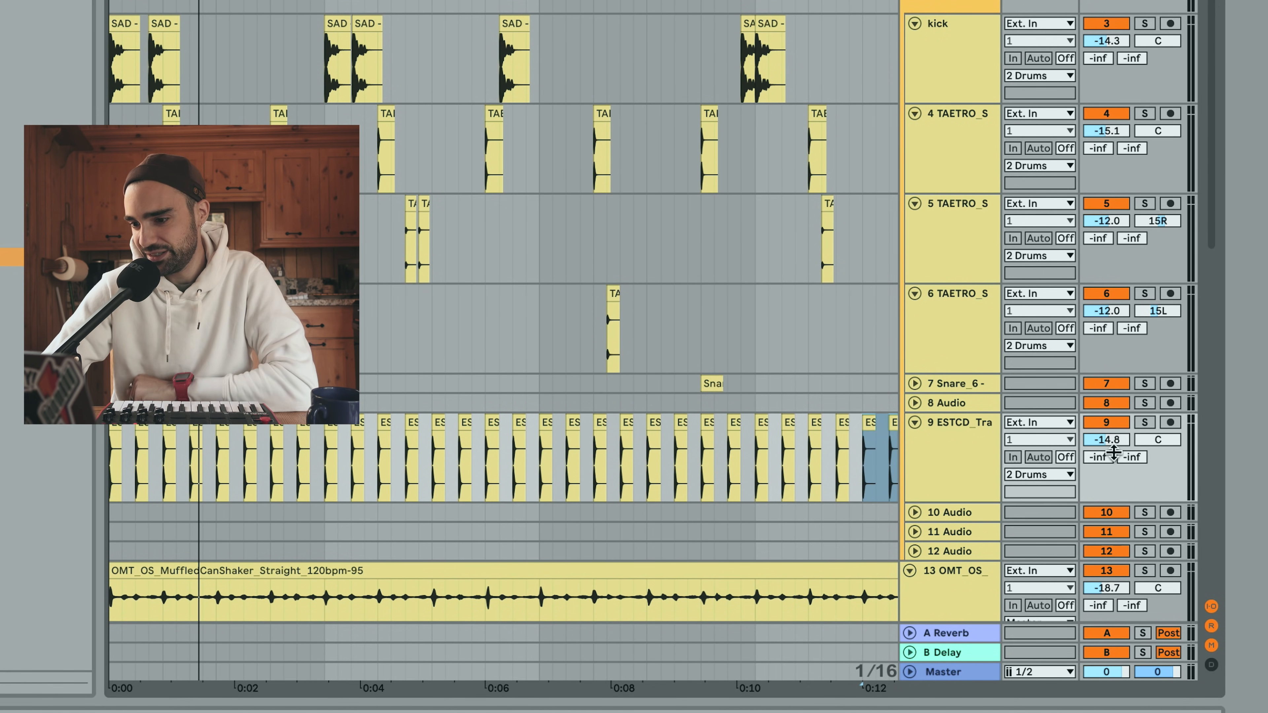
Set macro 3 of the Basic Delays rack on the B Delay return to 127
click(938, 633)
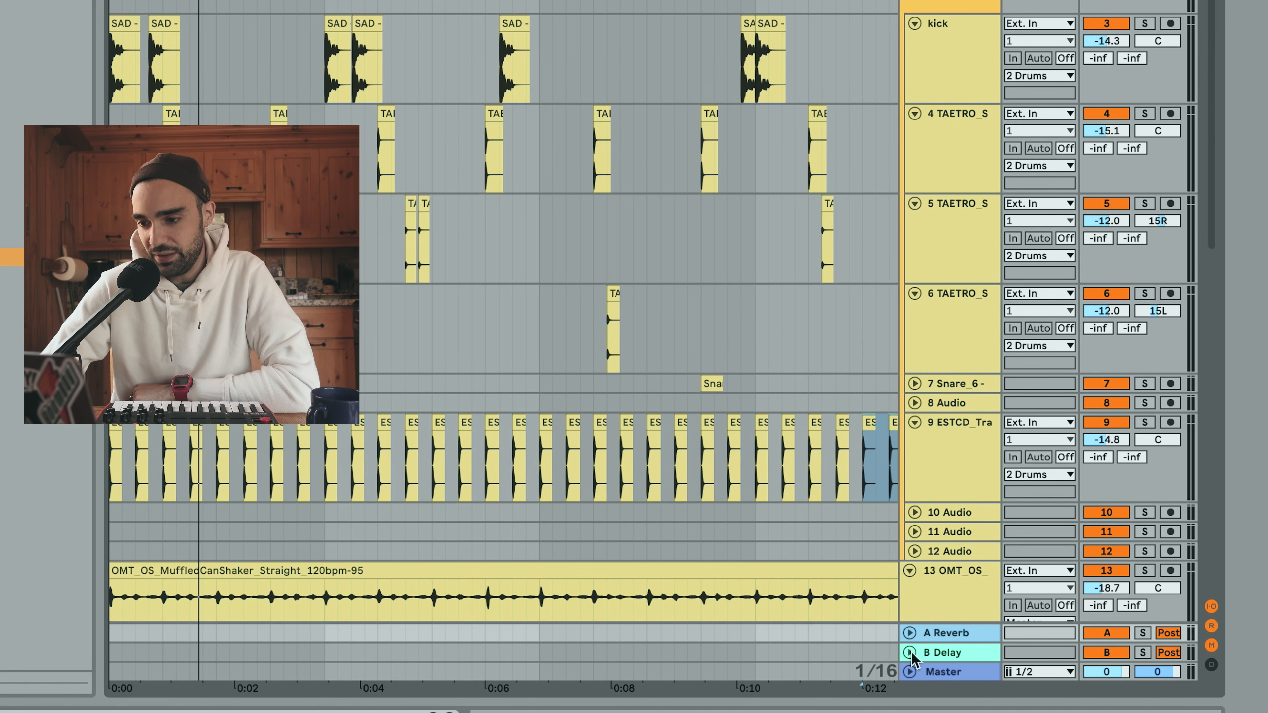
click(910, 652)
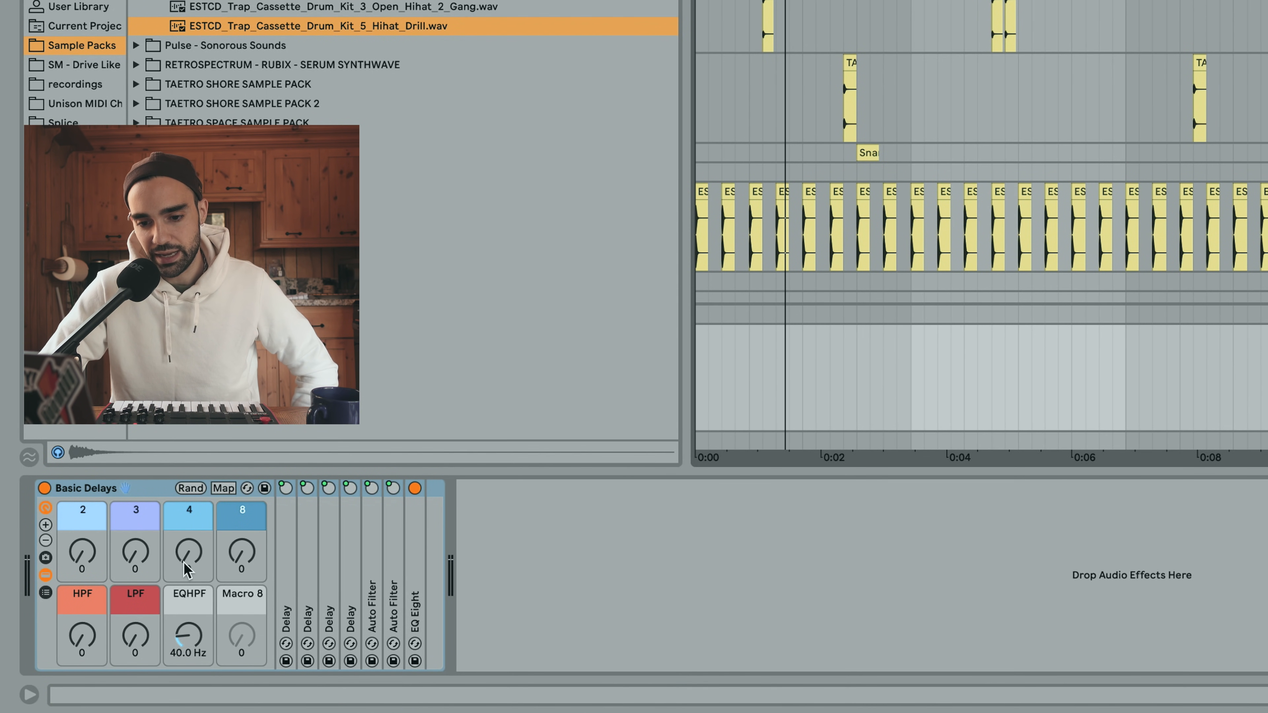
click(143, 560)
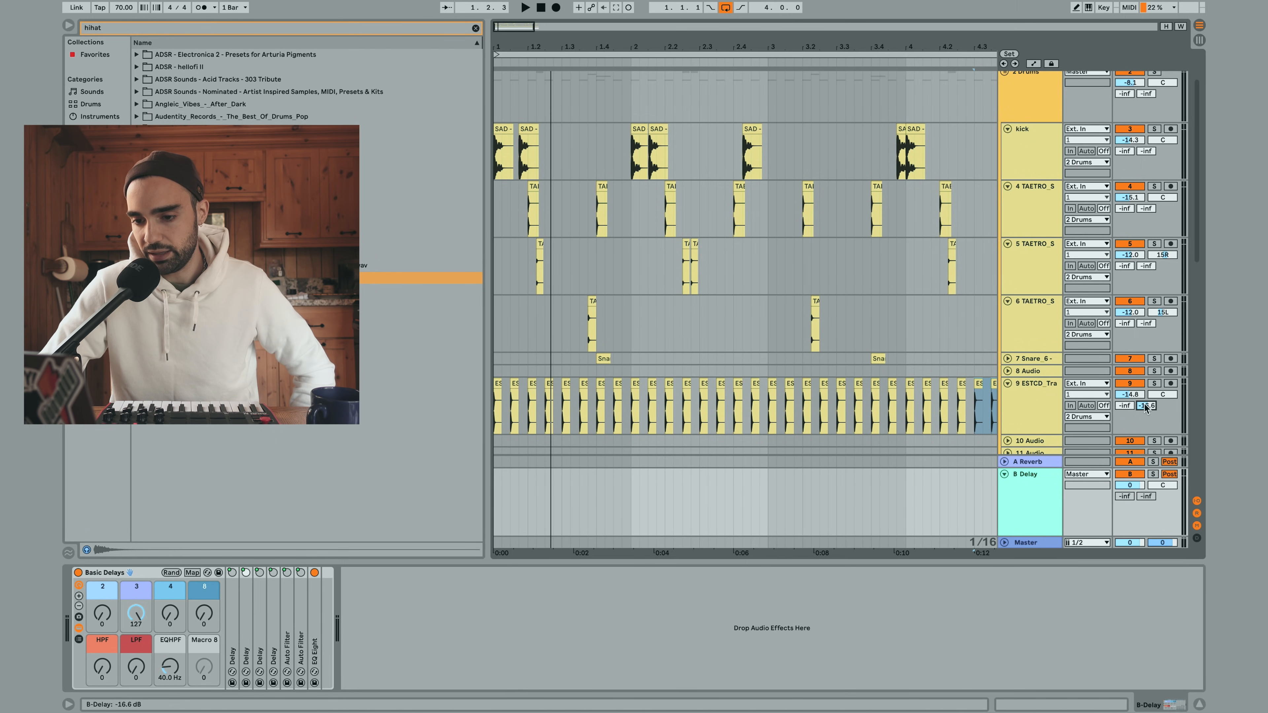
Set the hihat track 9's send to B-Delay to -16.0 dB while listening to the loop
key(space)
drag(1146, 405, 1145, 397)
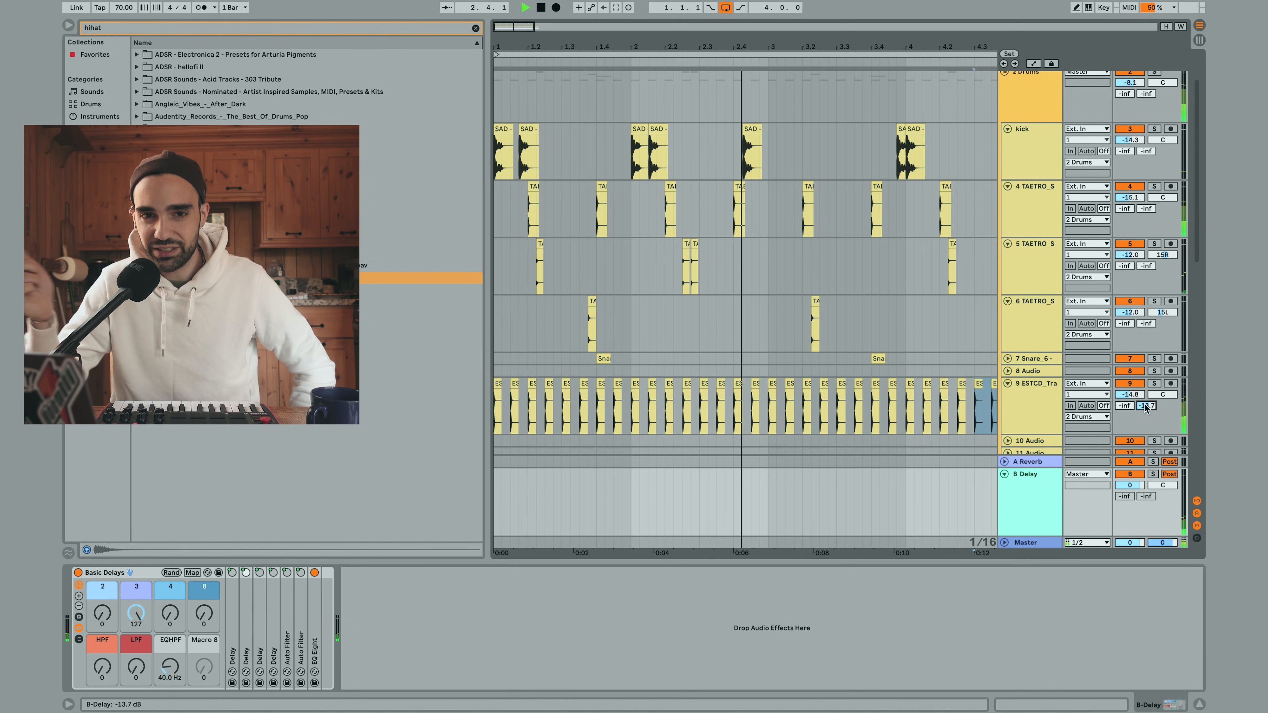
drag(1145, 406, 1145, 407)
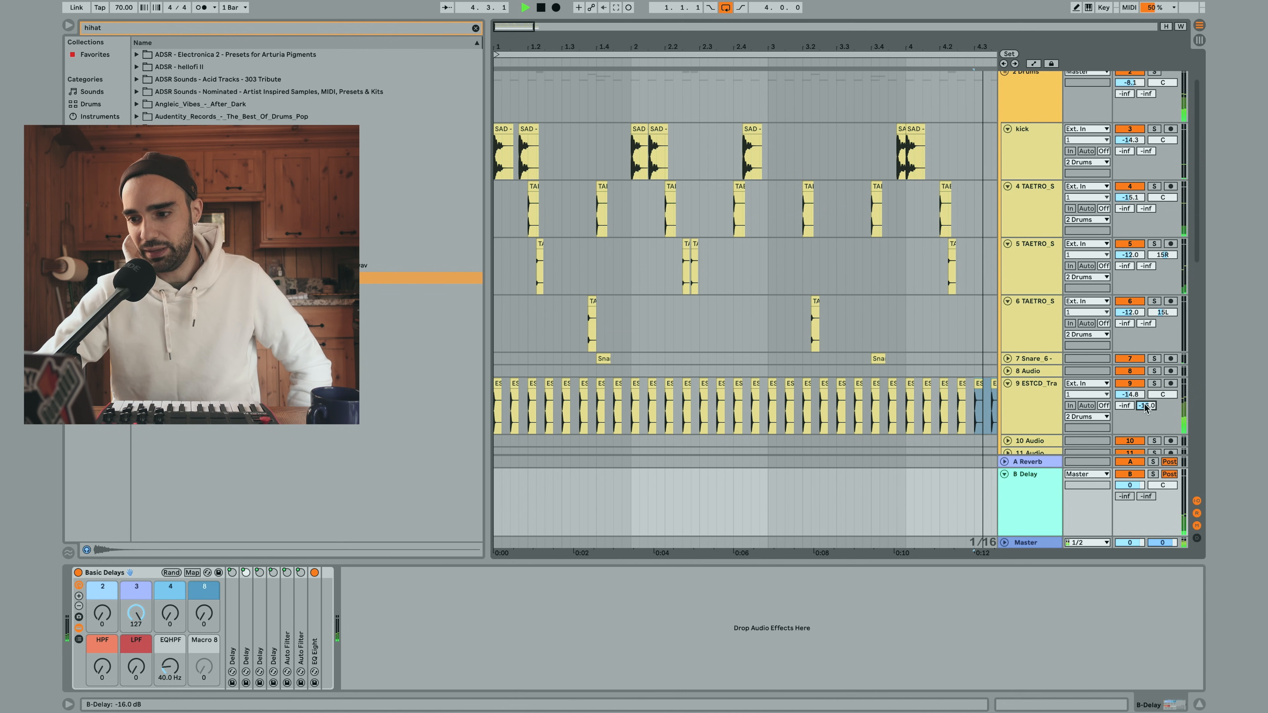
key(space)
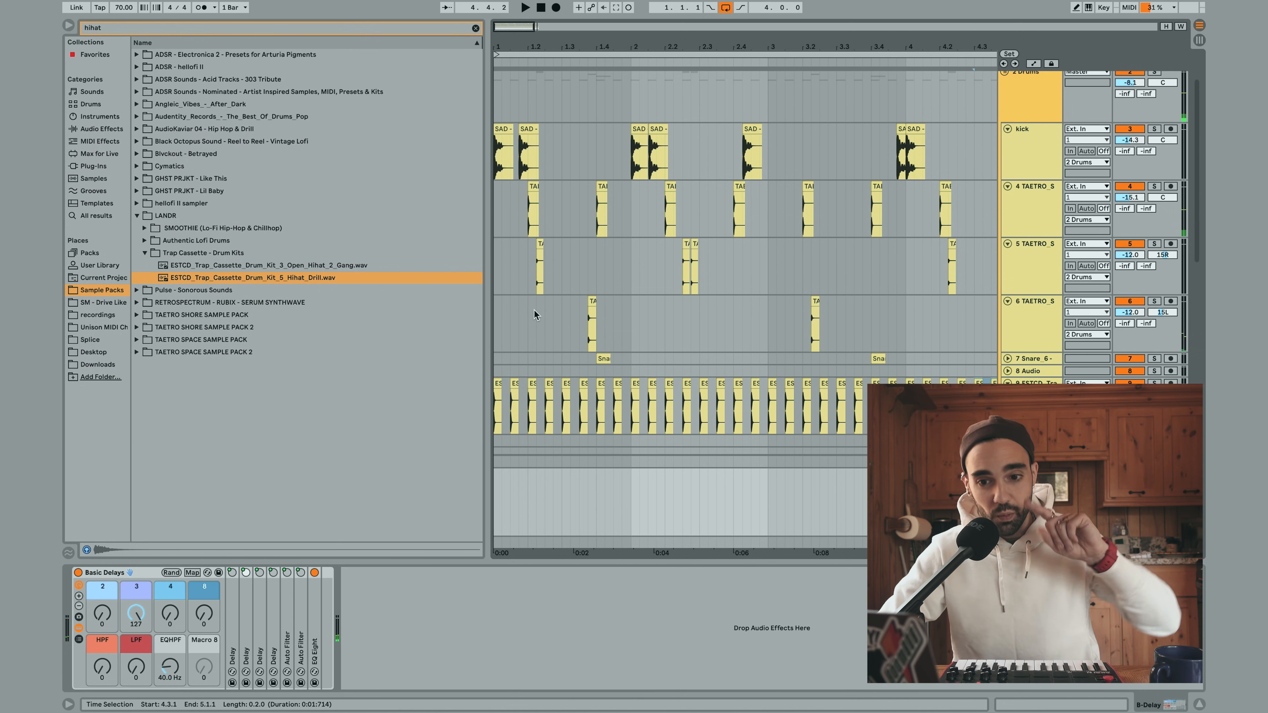
Search the sample packs for "open" and place ESTCD_Trap_Cassette_Drum_Kit_3_Open_Hihat_2_Gang.wav at 1.1.4 on track 8, with the track unfolded
click(105, 29)
key(ctrl+a)
text(open)
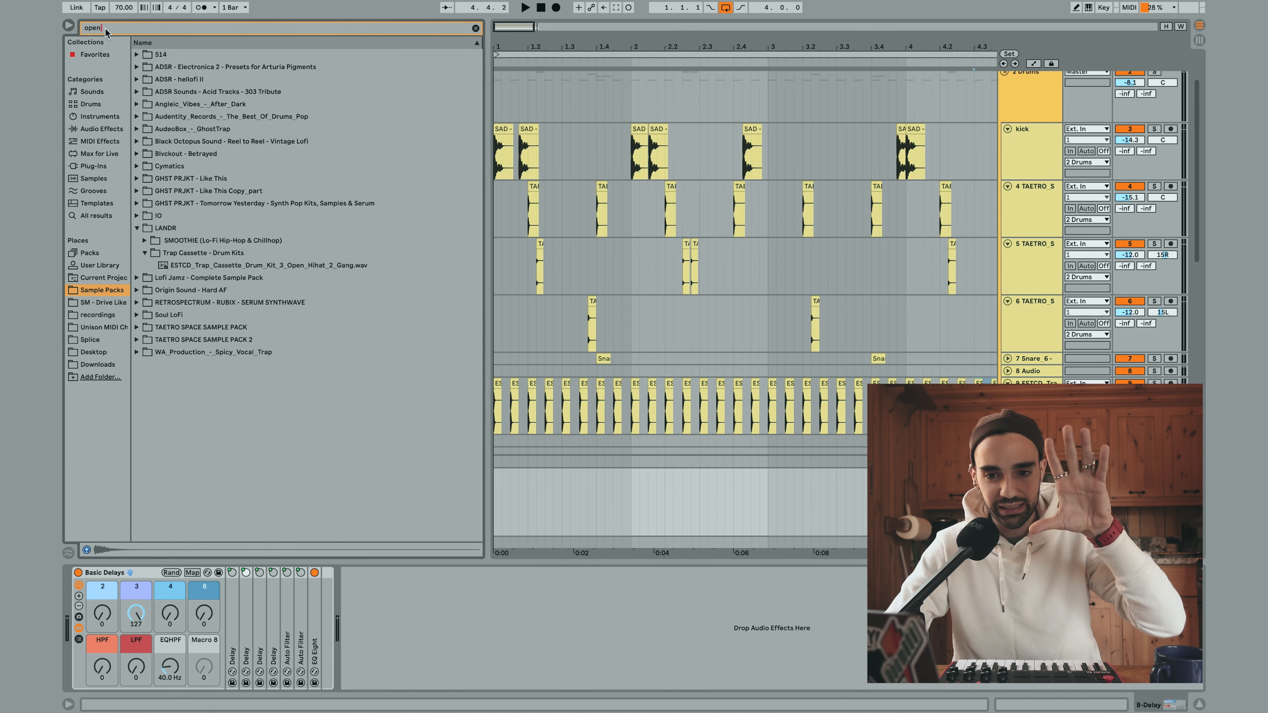
click(209, 265)
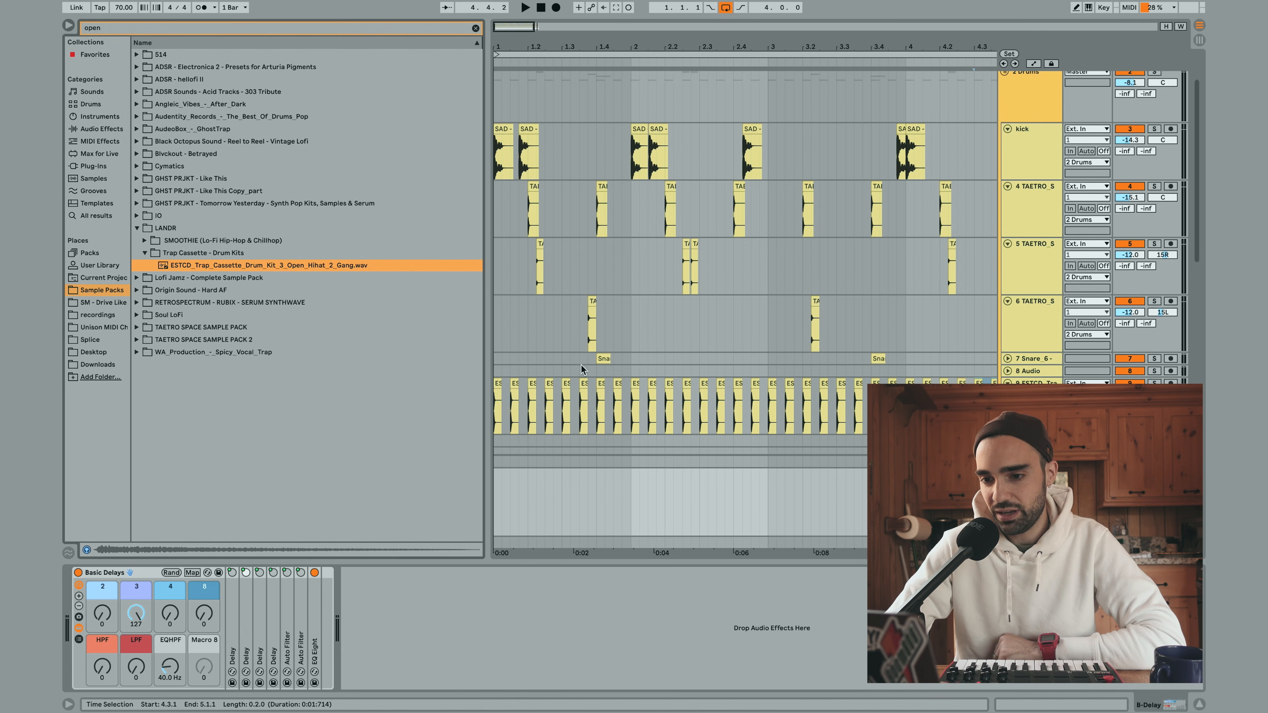
scroll(581, 365, down, 4)
drag(522, 47, 560, 47)
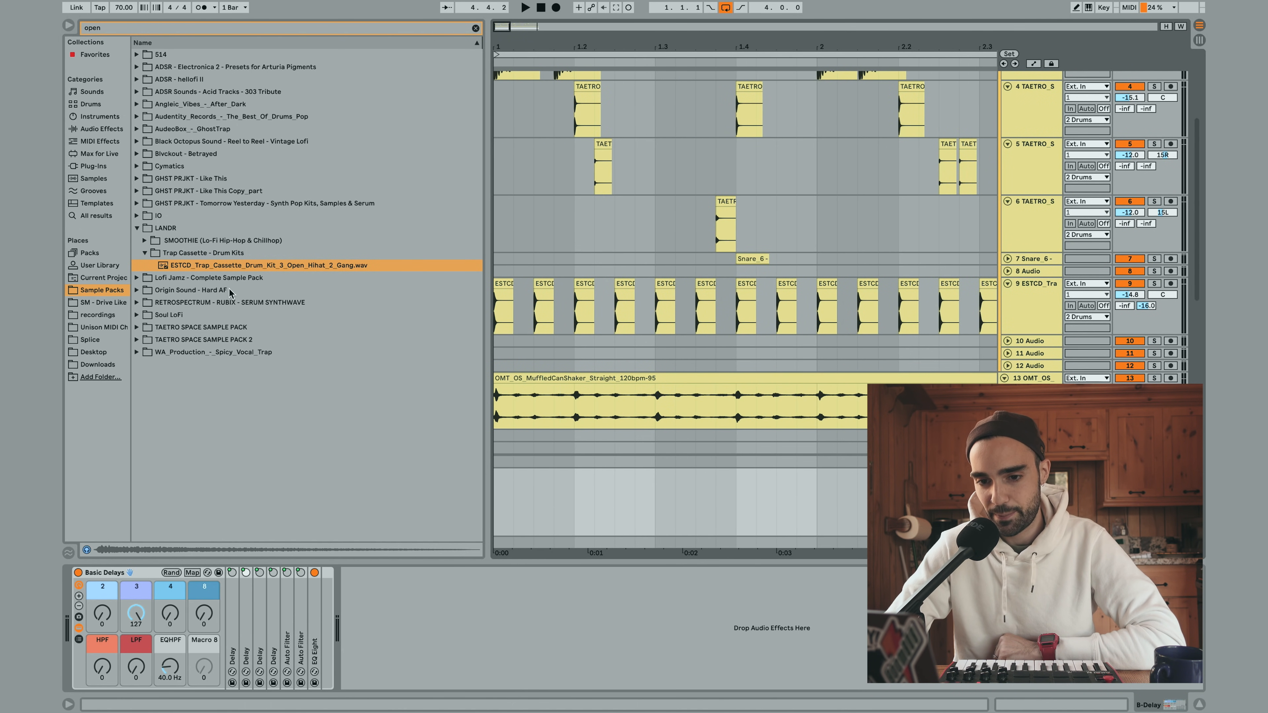
mouse_move(174, 270)
mouse_down()
mouse_move(539, 252)
mouse_move(554, 272)
mouse_up()
click(1008, 271)
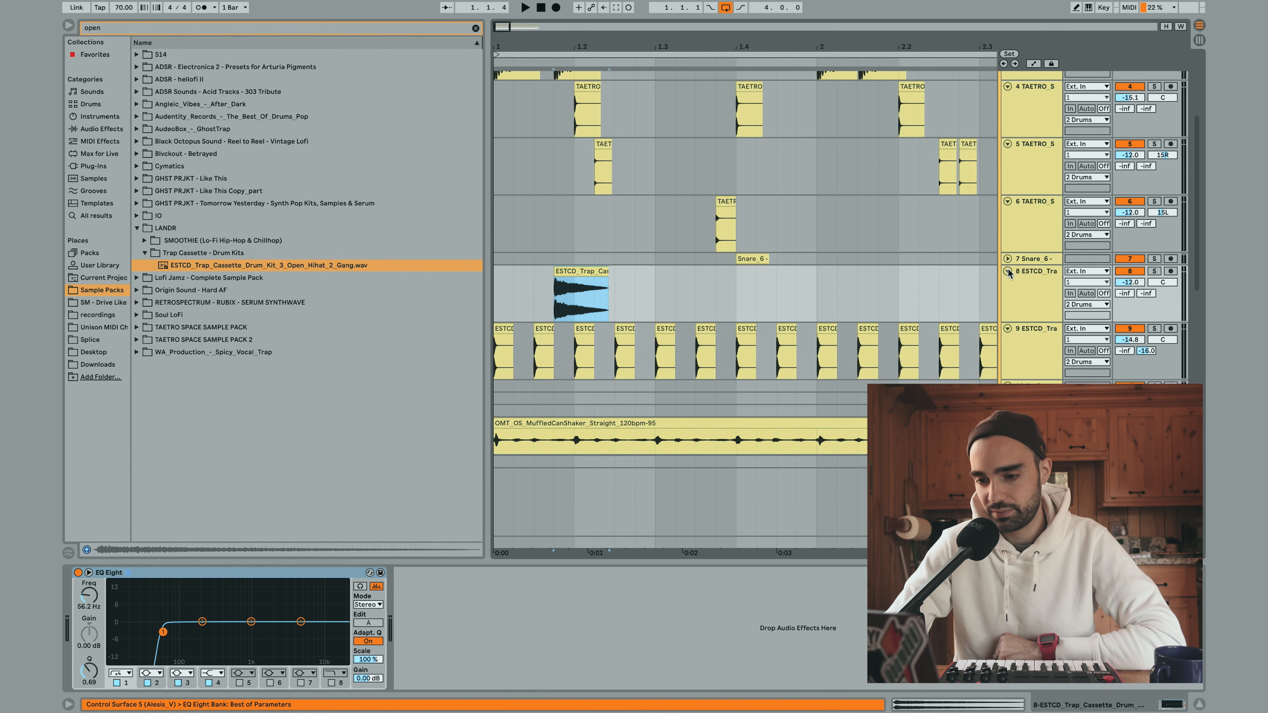
Audition the open hihat in the beat and trim its clip to a sixteenth note ending at 1.2.1
click(521, 288)
key(space)
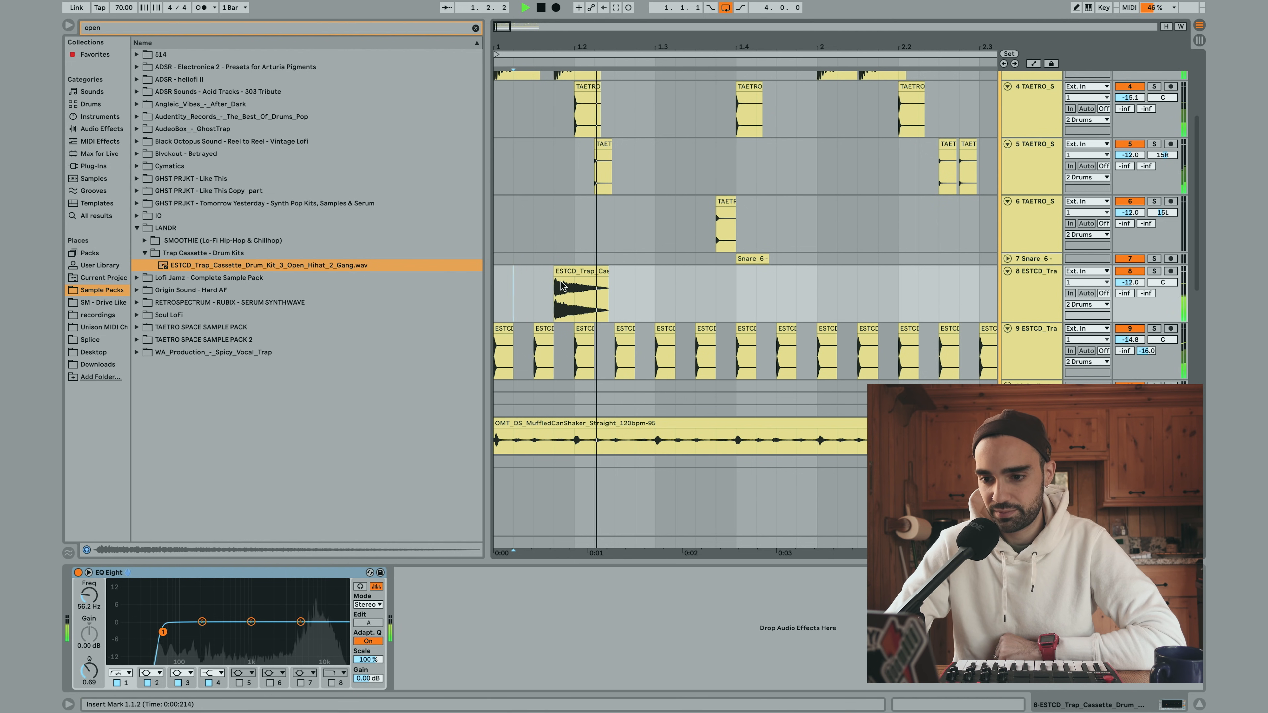
key(space)
drag(607, 272, 575, 273)
click(540, 7)
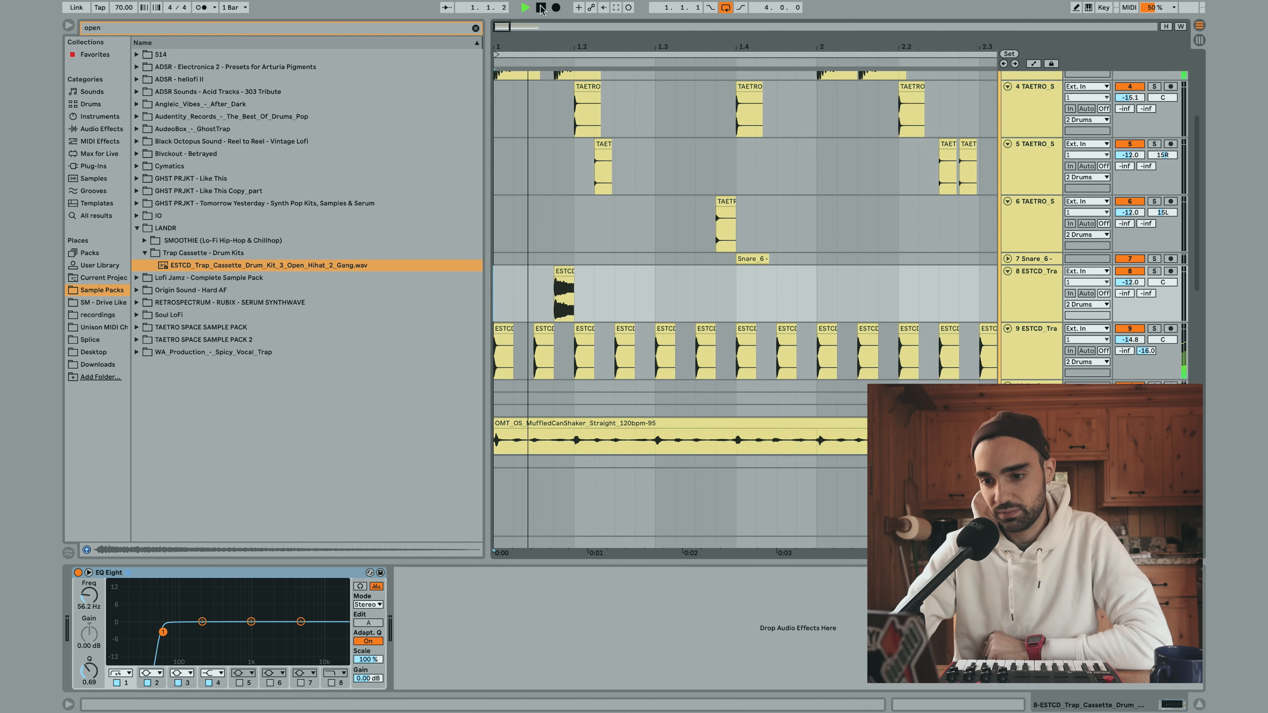
Copy the trimmed open hihat clip to 3.1.4 on track 8
click(558, 271)
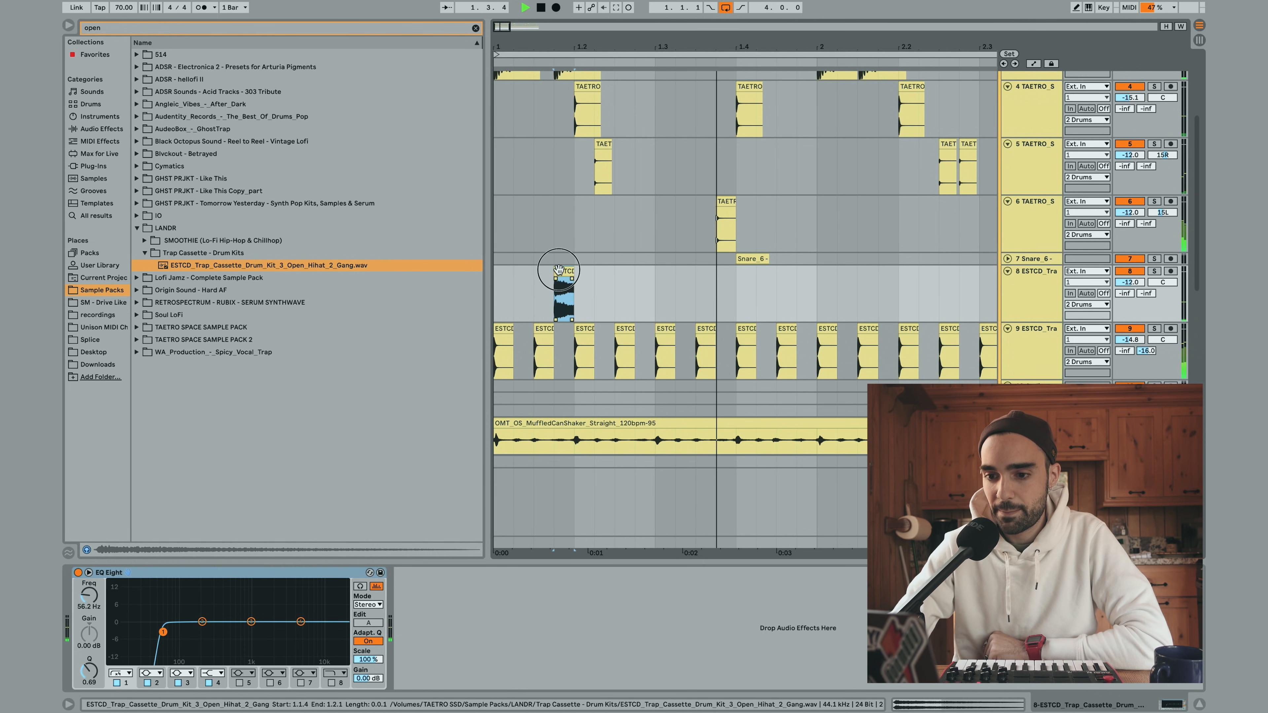
drag(601, 47, 515, 23)
scroll(758, 301, right, 2)
scroll(758, 301, up, 1)
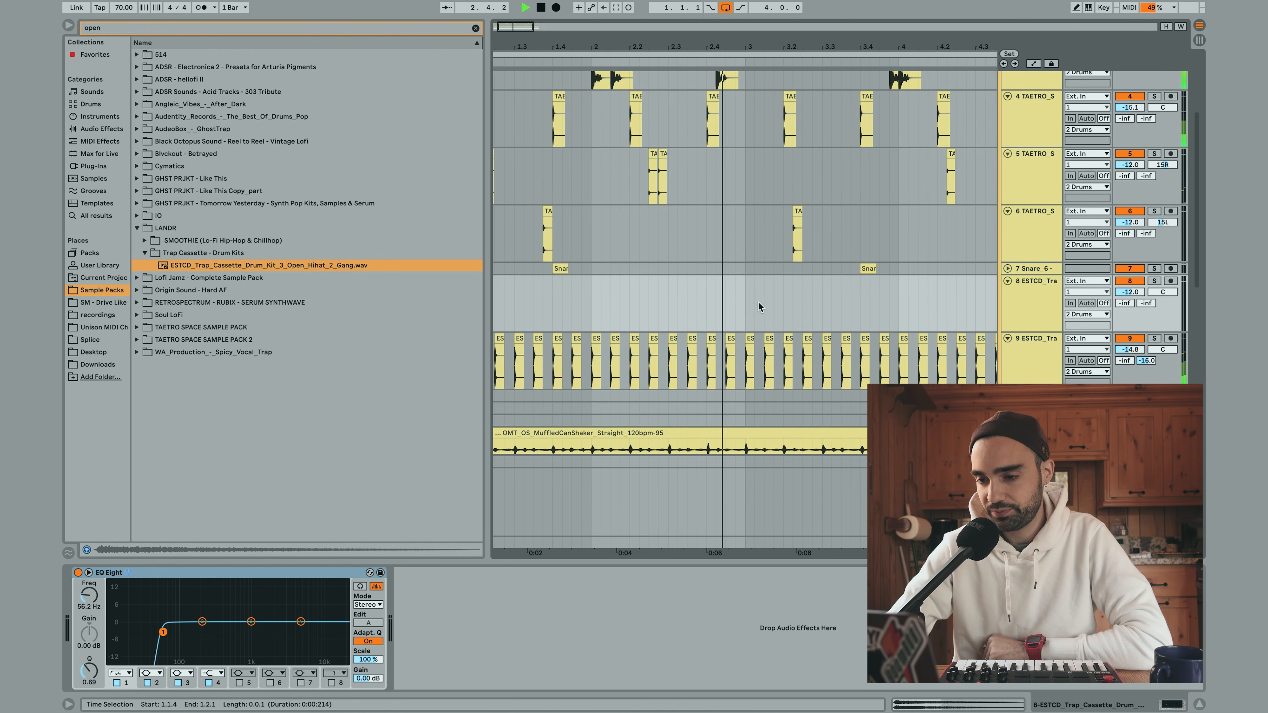
click(769, 301)
key(super+v)
Paste another open hihat clip at 4.3.3 on track 8 and stop playback
scroll(769, 300, right, 8)
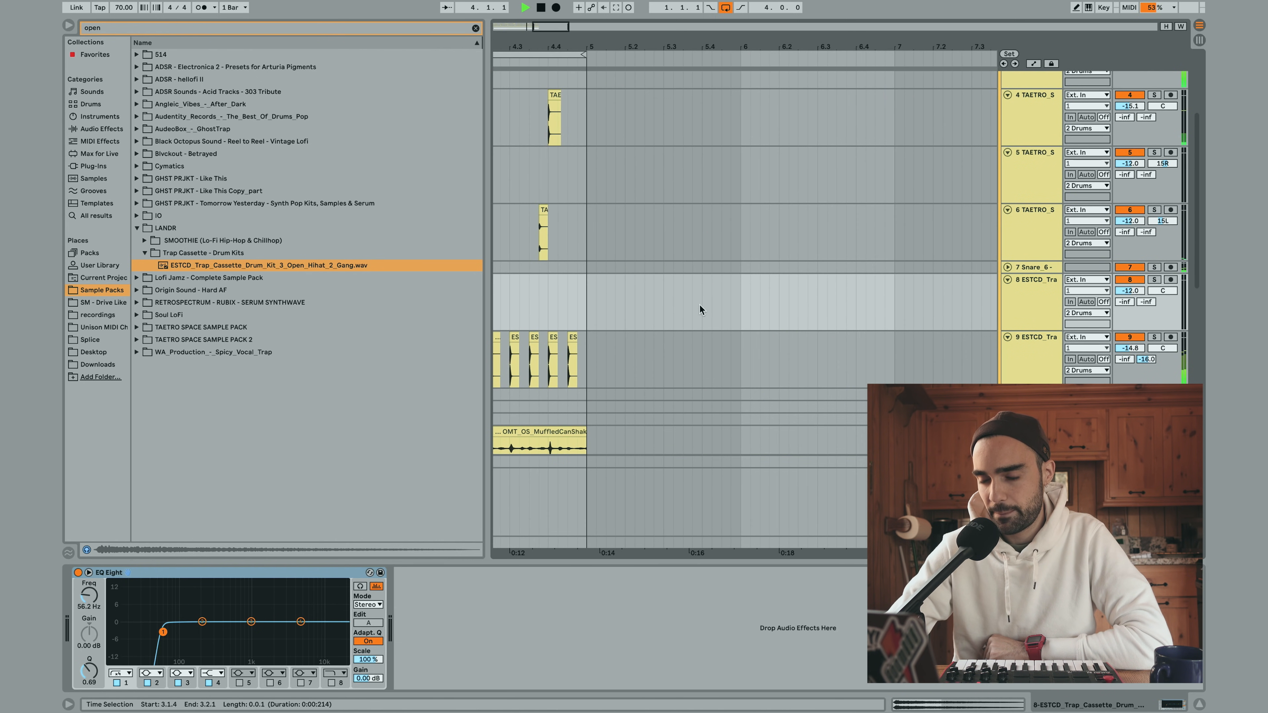
scroll(699, 304, left, 3)
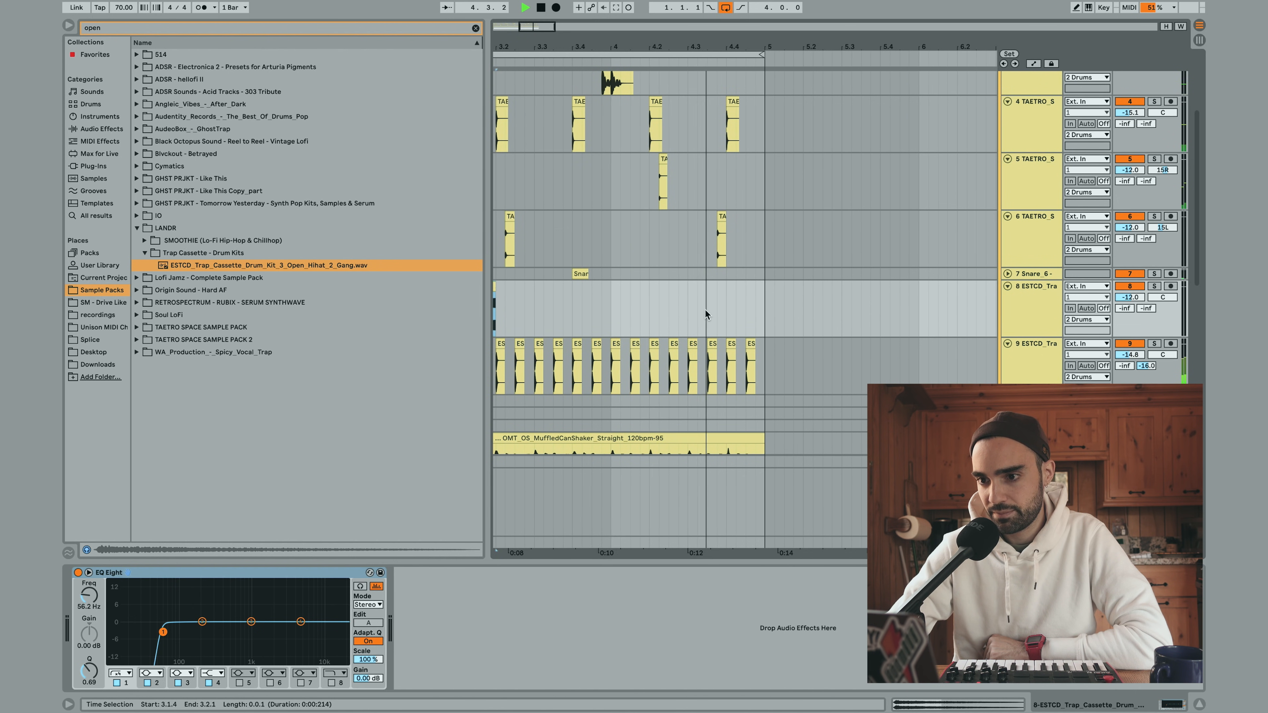
click(705, 309)
key(ctrl+v)
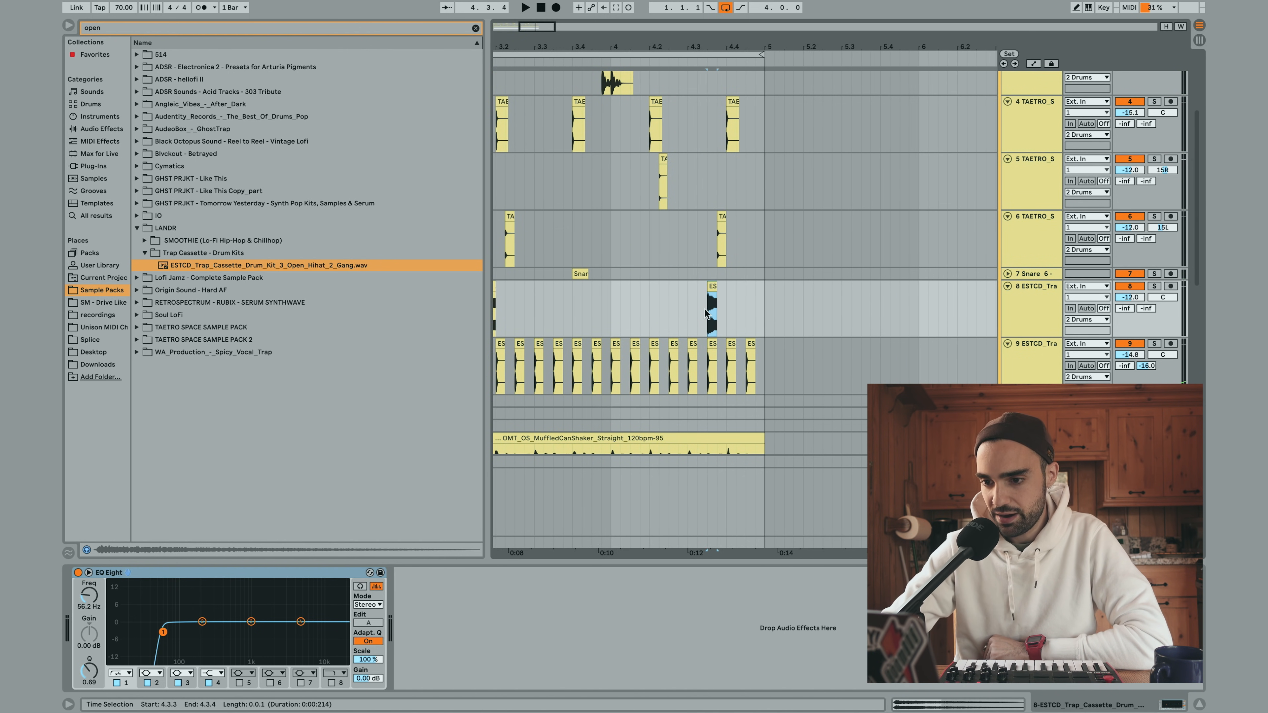
Extend the last open hihat clip to 4.4.1 and delete the closed hihat clip at 4.3.3 on track 9
drag(719, 50, 726, 172)
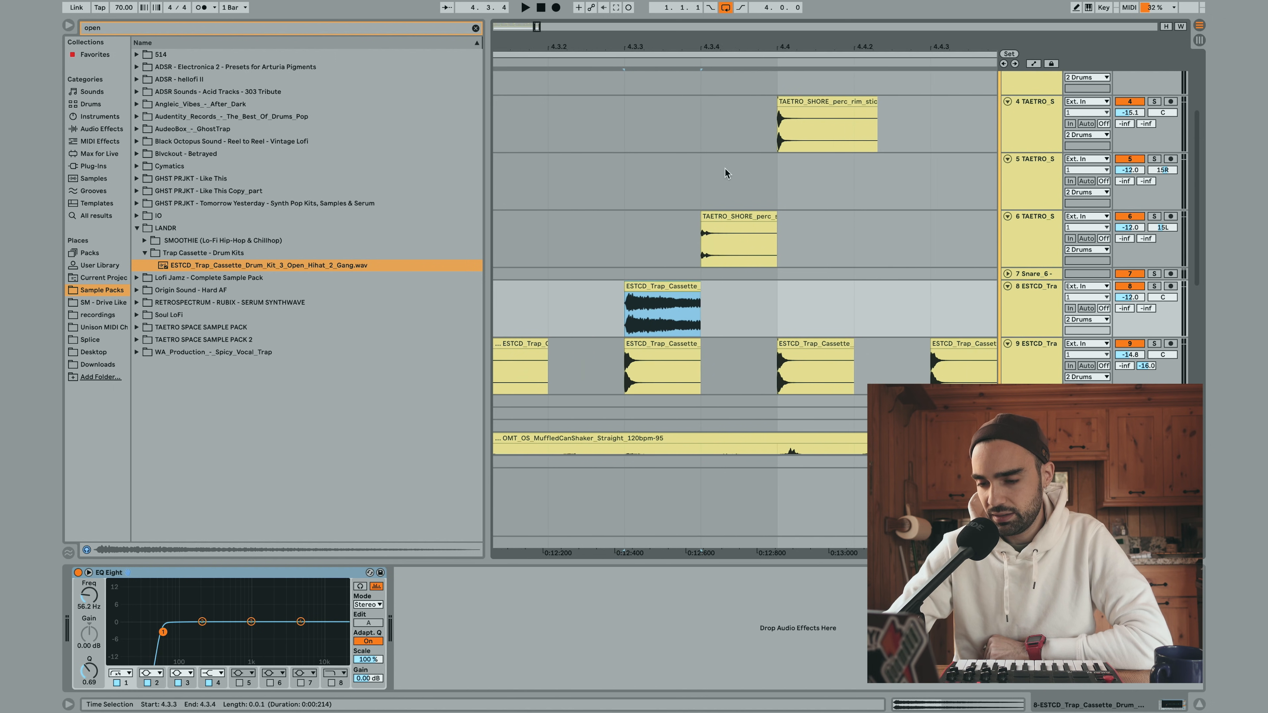
drag(722, 288, 777, 295)
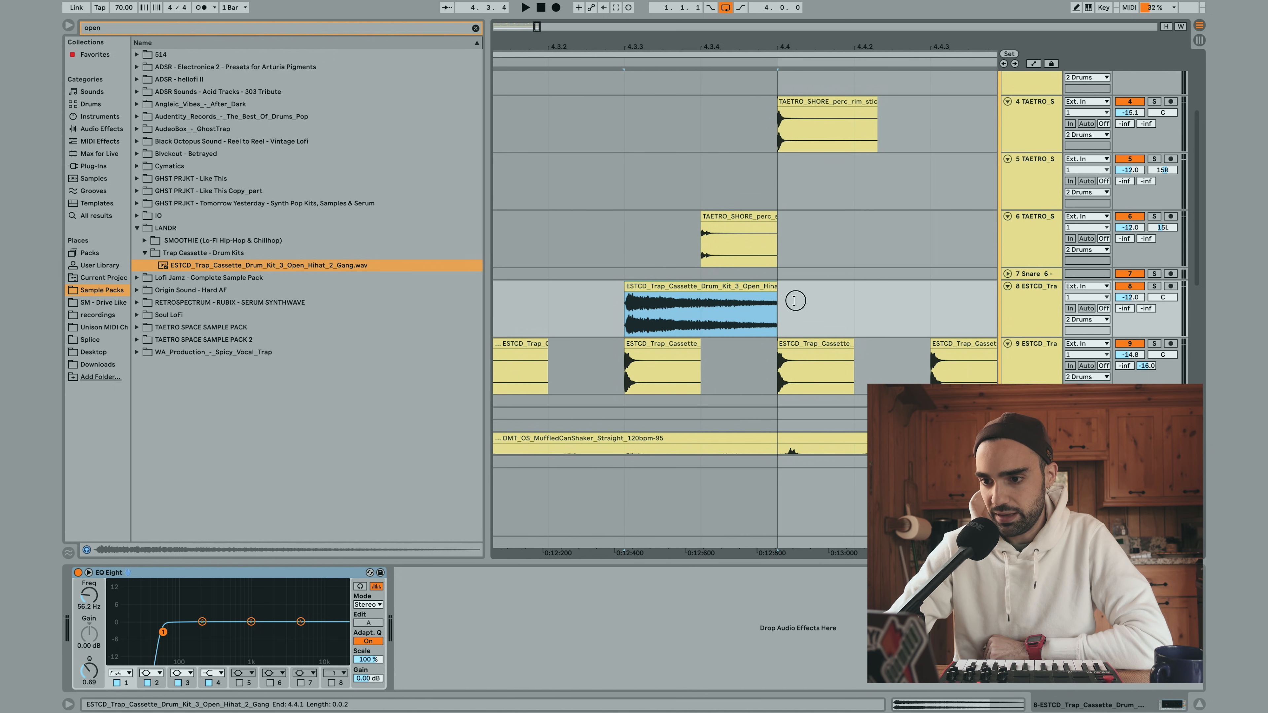
click(641, 346)
key(Delete)
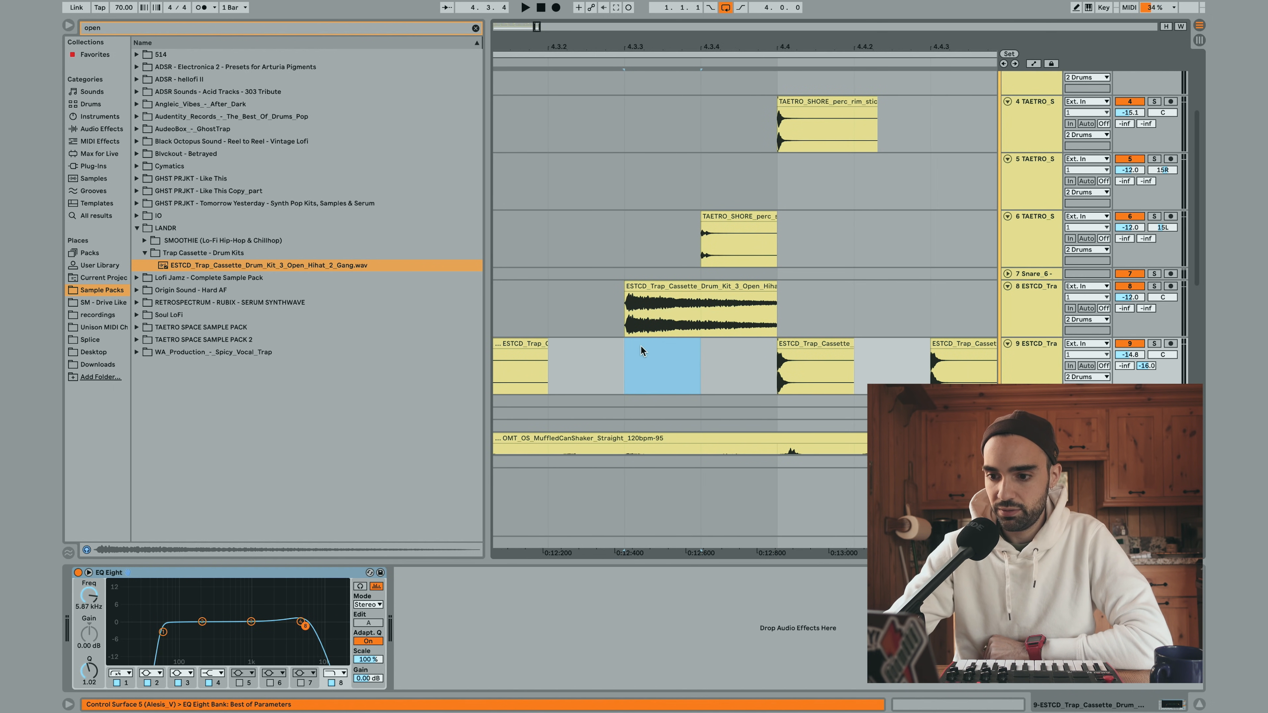
Play the loop from the start and set the open hihat track 8's volume to -14.0 dB
drag(557, 49, 647, 42)
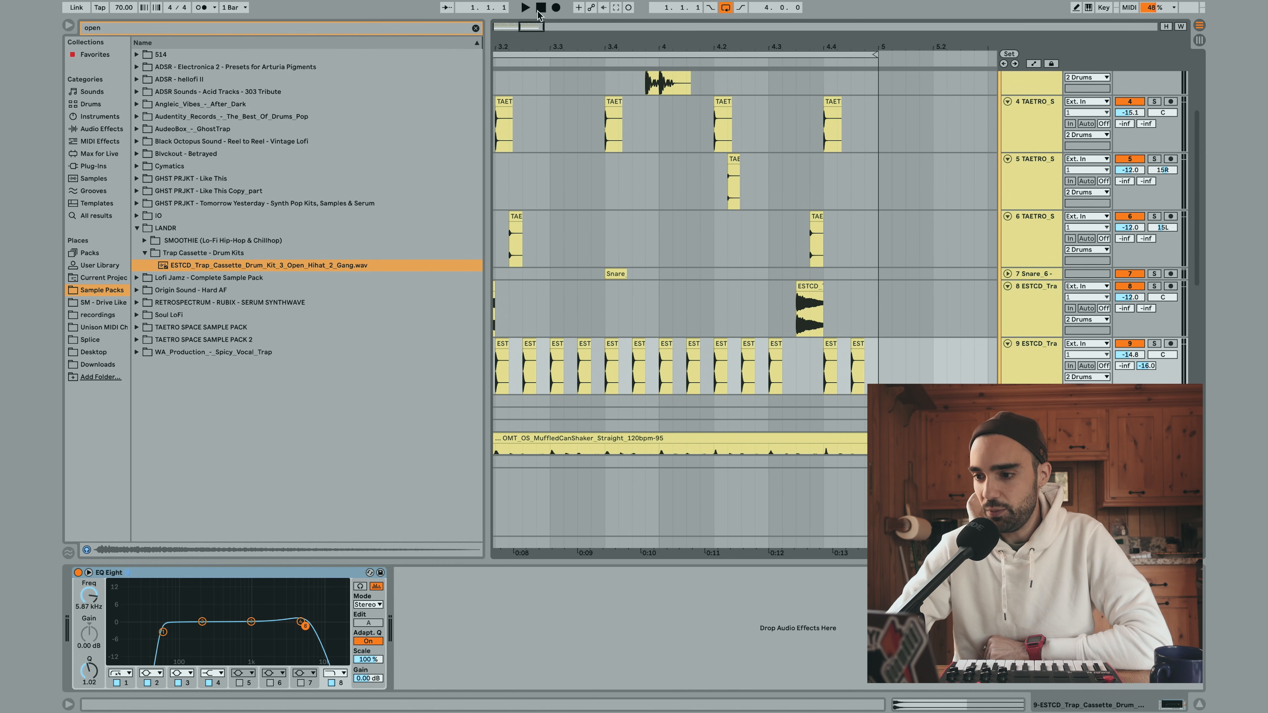
key(space)
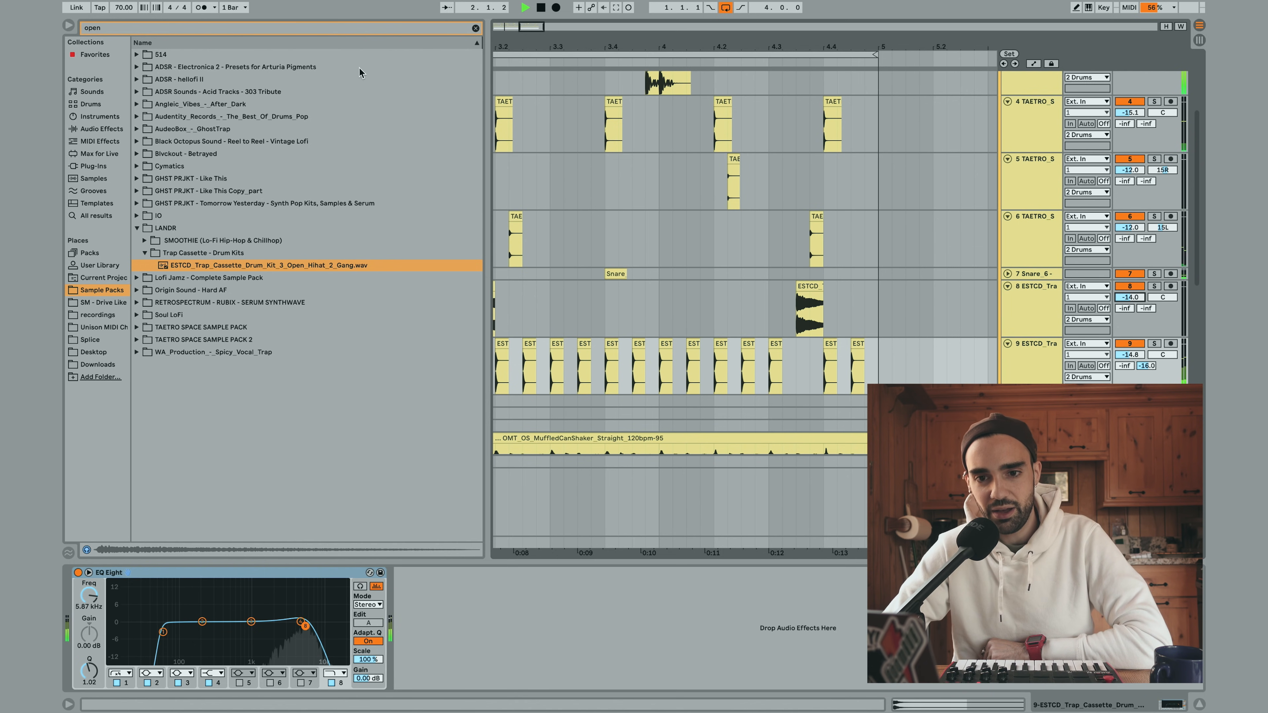
Hide the browser, fit the four-bar loop in the arrangement, and fold the kick track and track 4
click(65, 25)
drag(114, 50, 587, 45)
scroll(838, 216, up, 2)
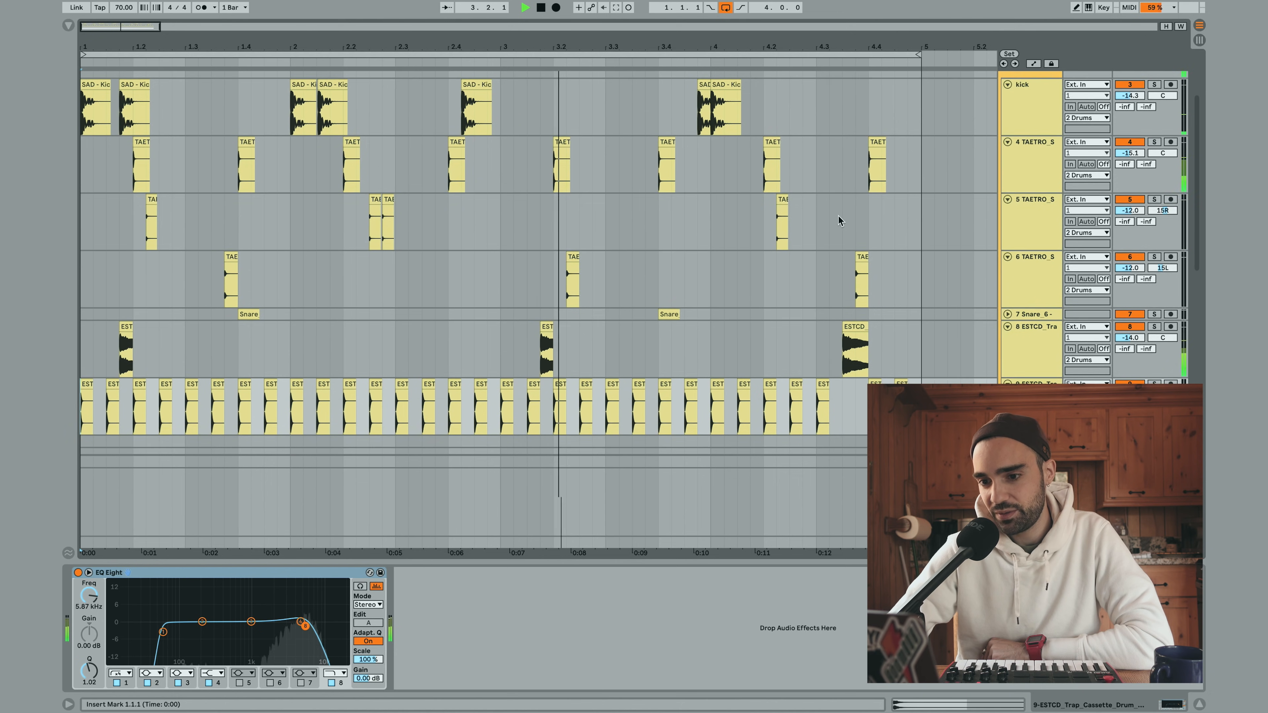
scroll(838, 221, up, 2)
click(1007, 118)
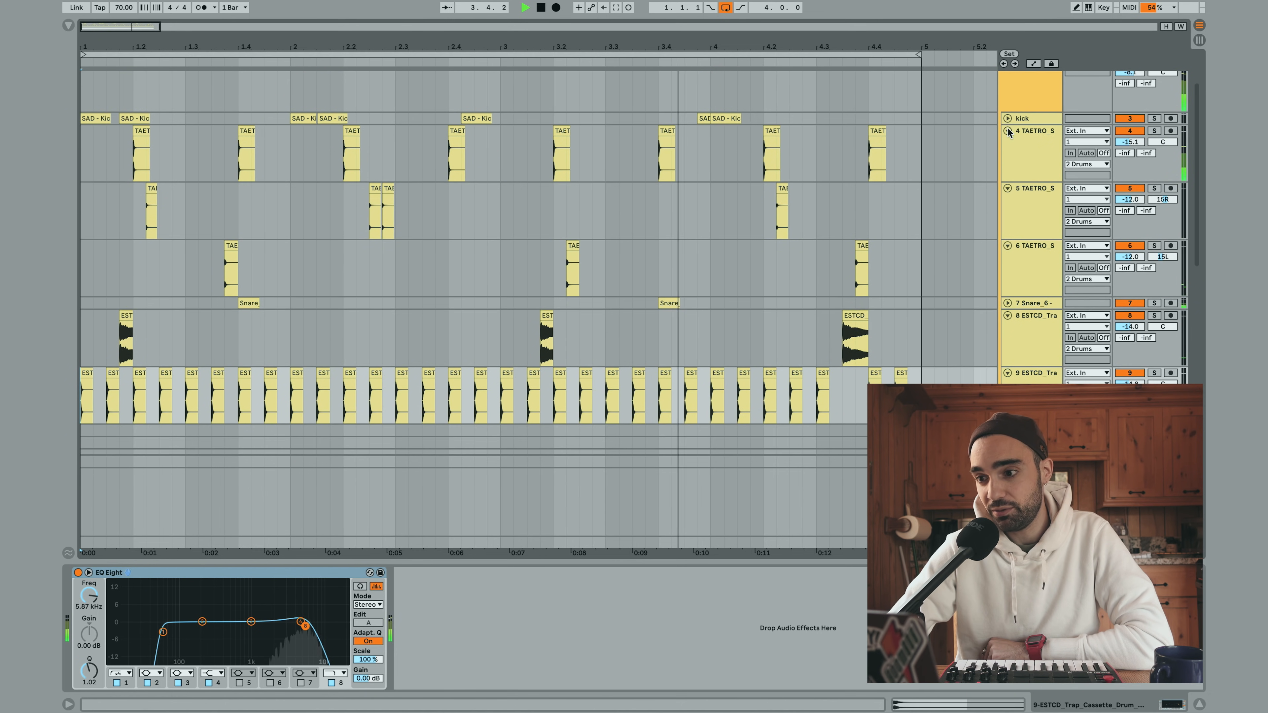
click(1007, 130)
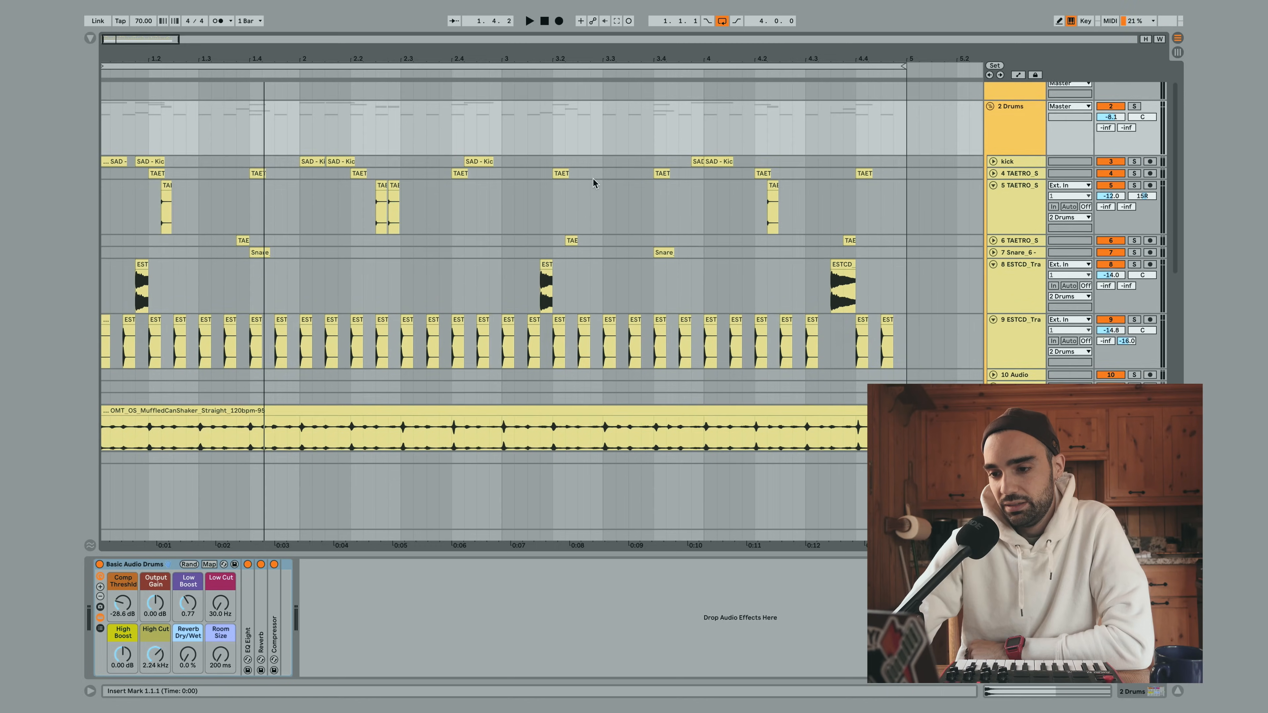
Examine how the kick, percussion and open hihat clips line up across the four-bar drum loop
scroll(593, 178, down, 5)
scroll(592, 177, up, 2)
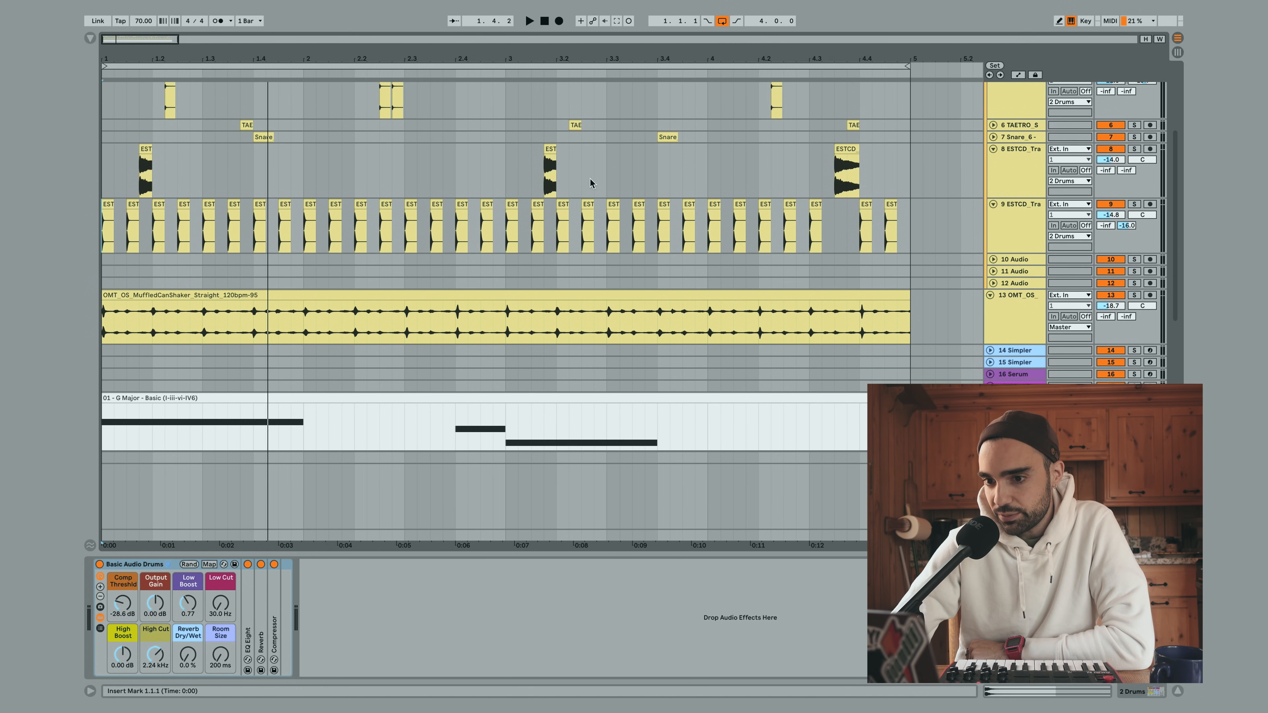
drag(129, 61, 128, 89)
scroll(306, 211, up, 5)
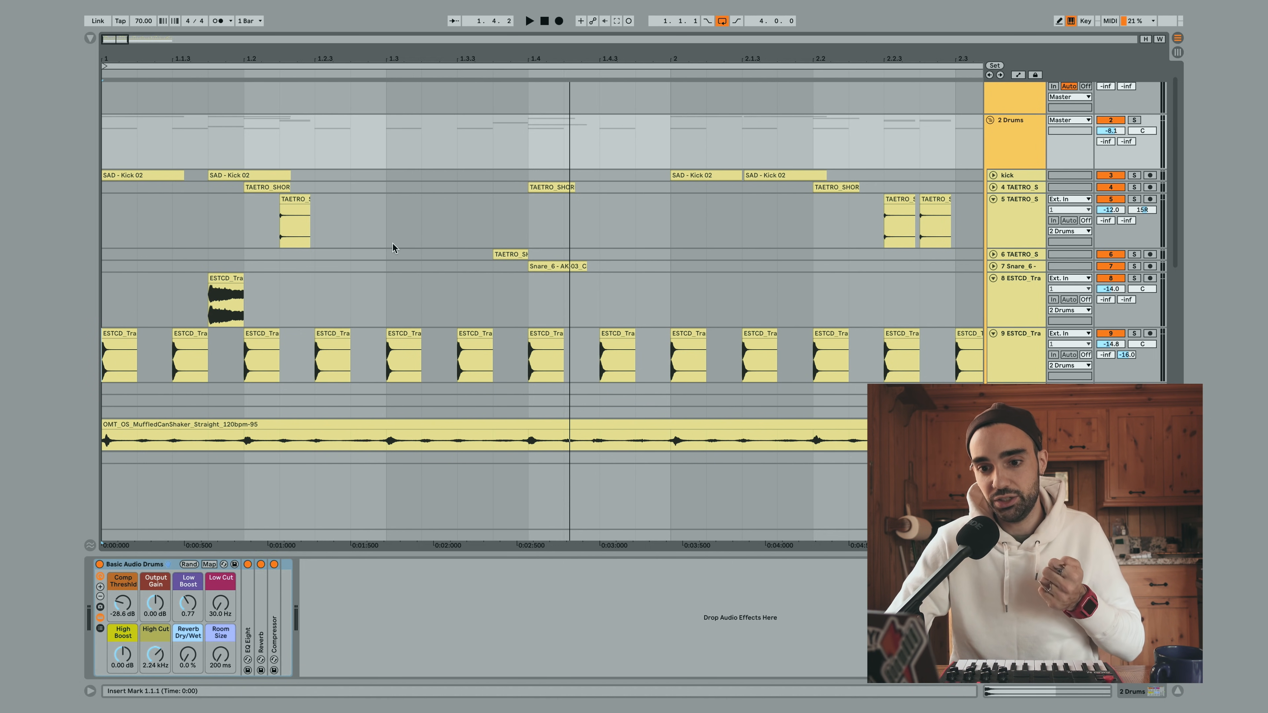
click(223, 276)
click(256, 176)
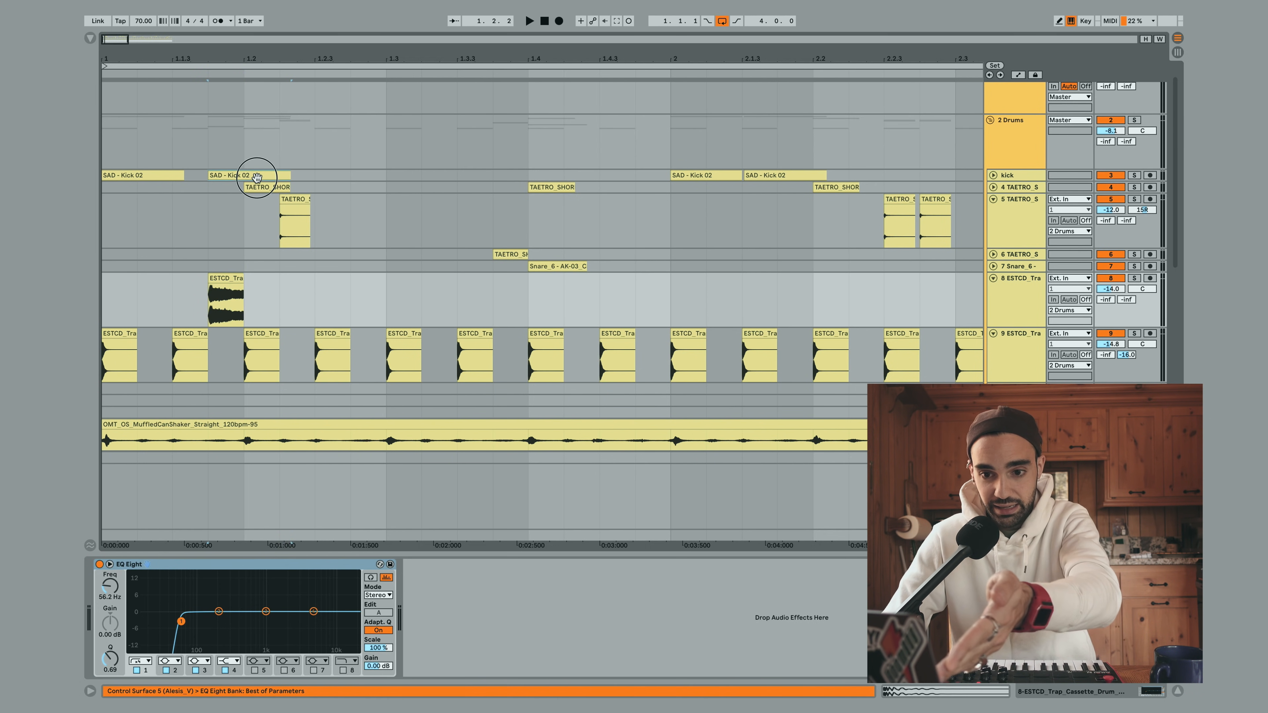
click(264, 189)
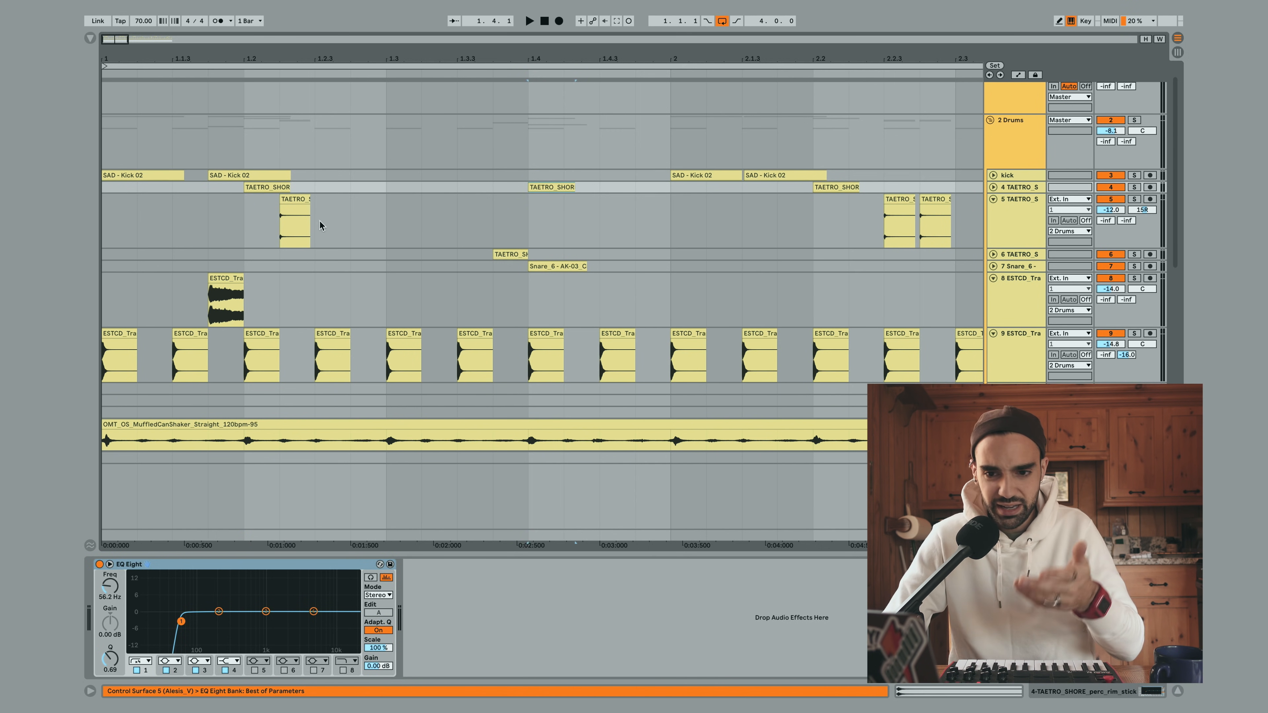
click(216, 275)
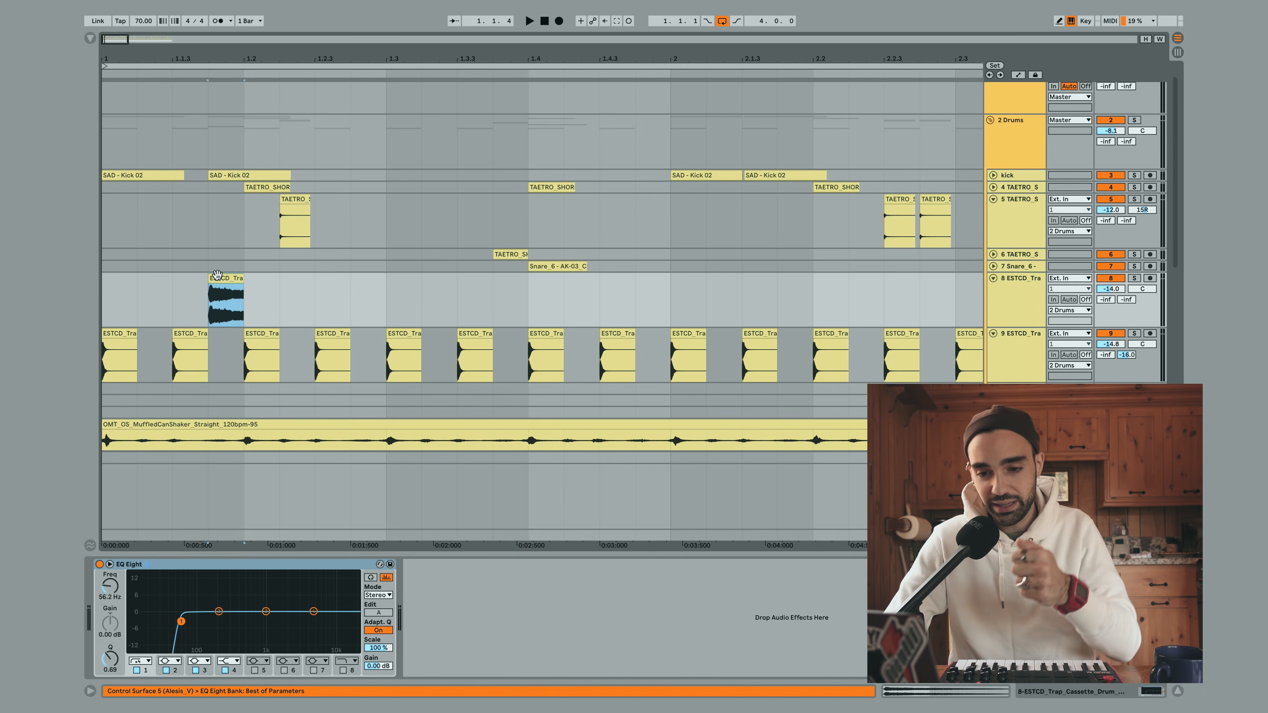
click(294, 200)
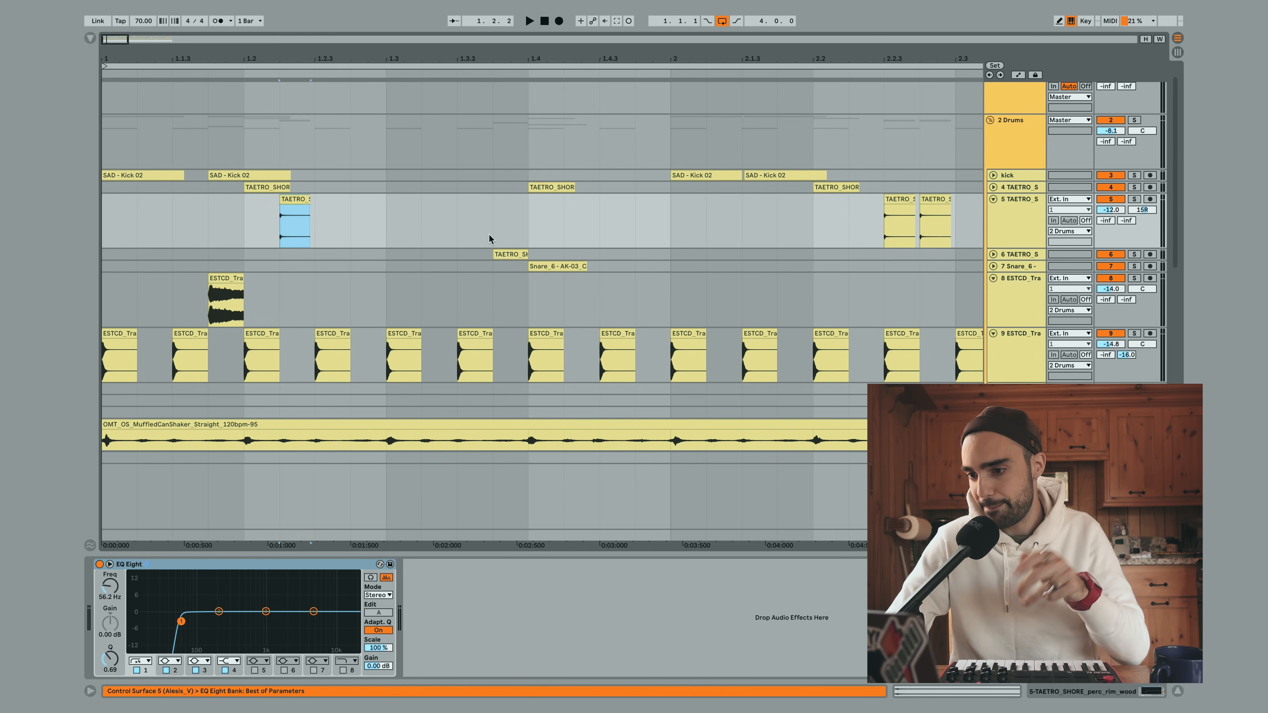
drag(495, 58, 495, 22)
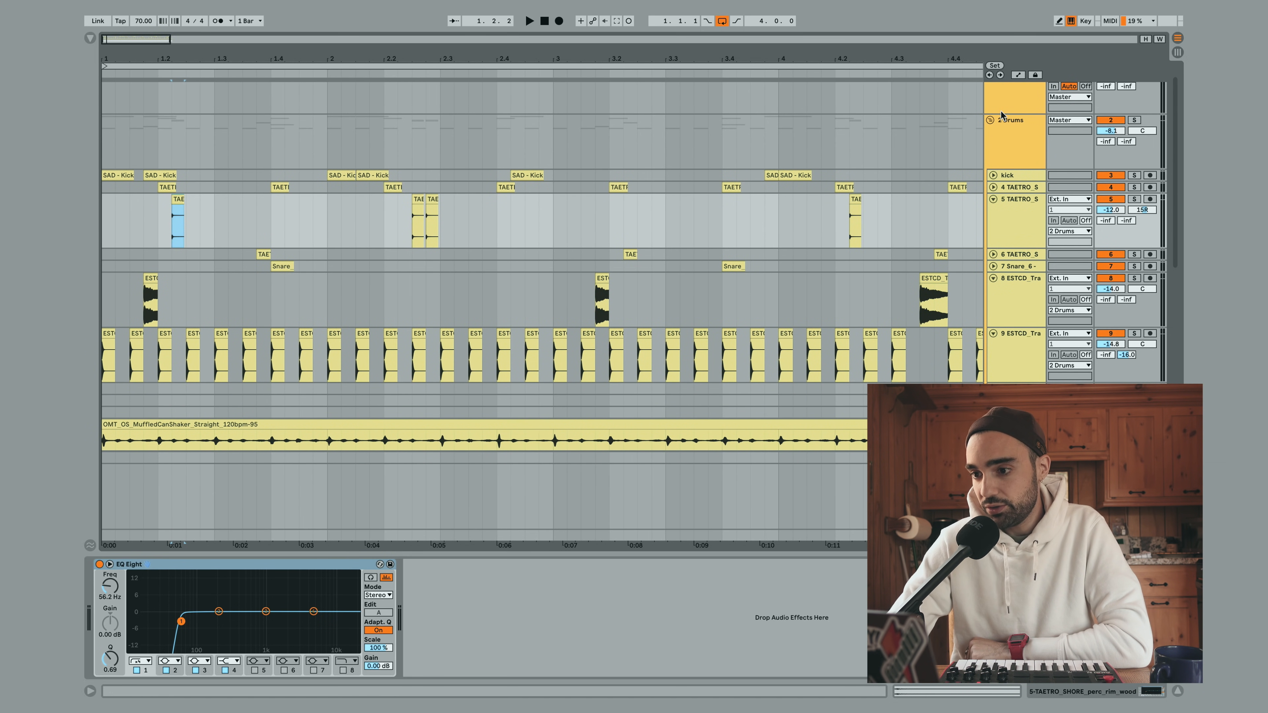
Fold the Drums group and the bass, both Piano V2 and Operator tracks in the arrangement
click(990, 120)
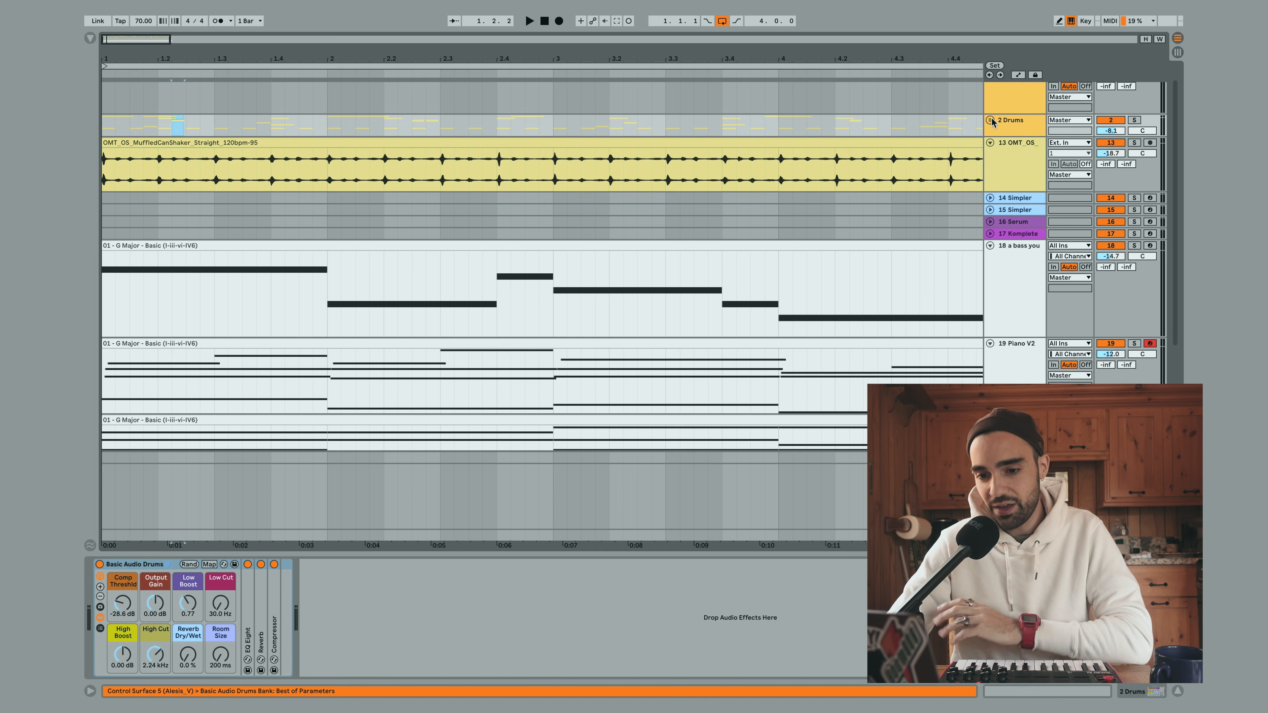
click(991, 246)
click(990, 258)
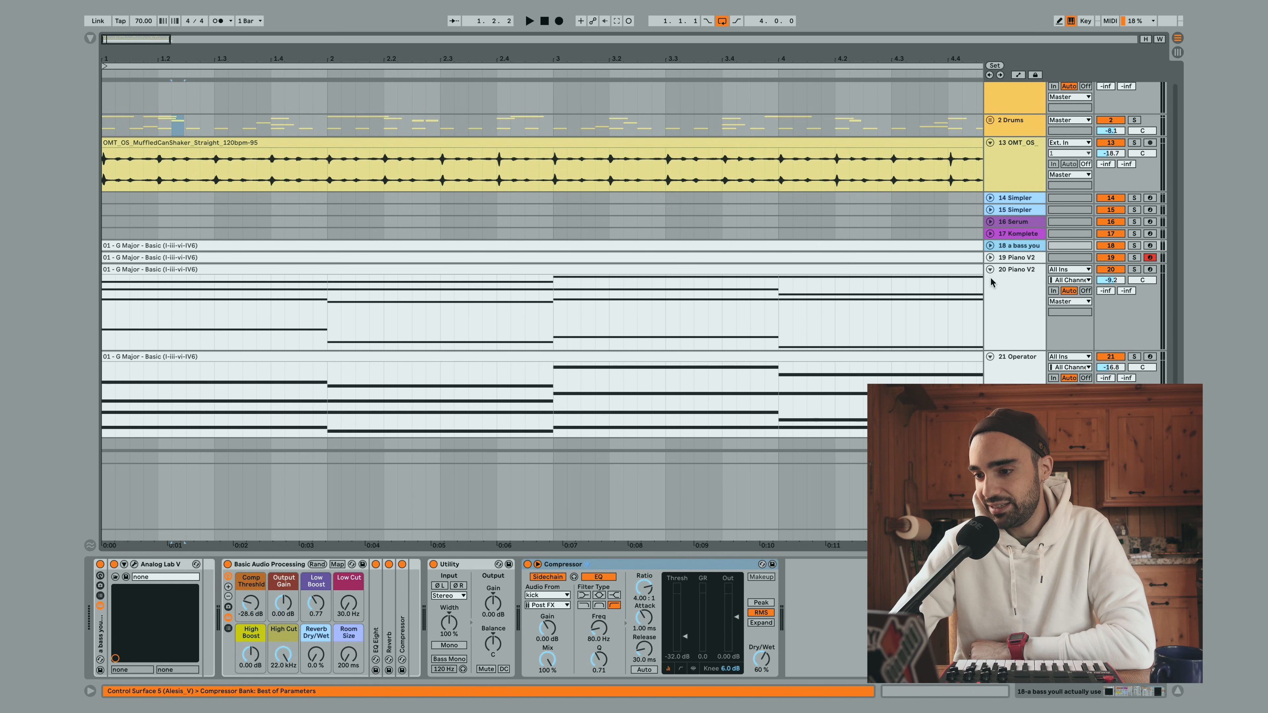
click(991, 270)
click(990, 279)
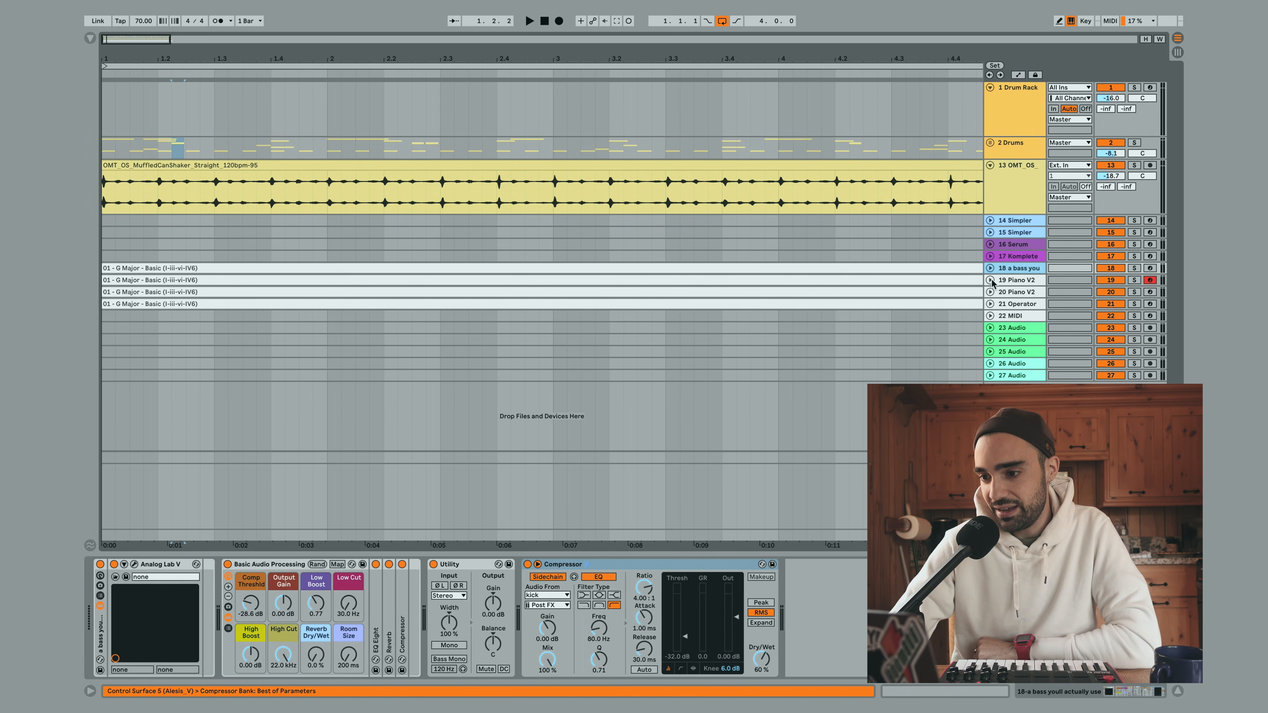
Unfold the Operator track 21, show its devices and start playback to hear its envelope
click(990, 305)
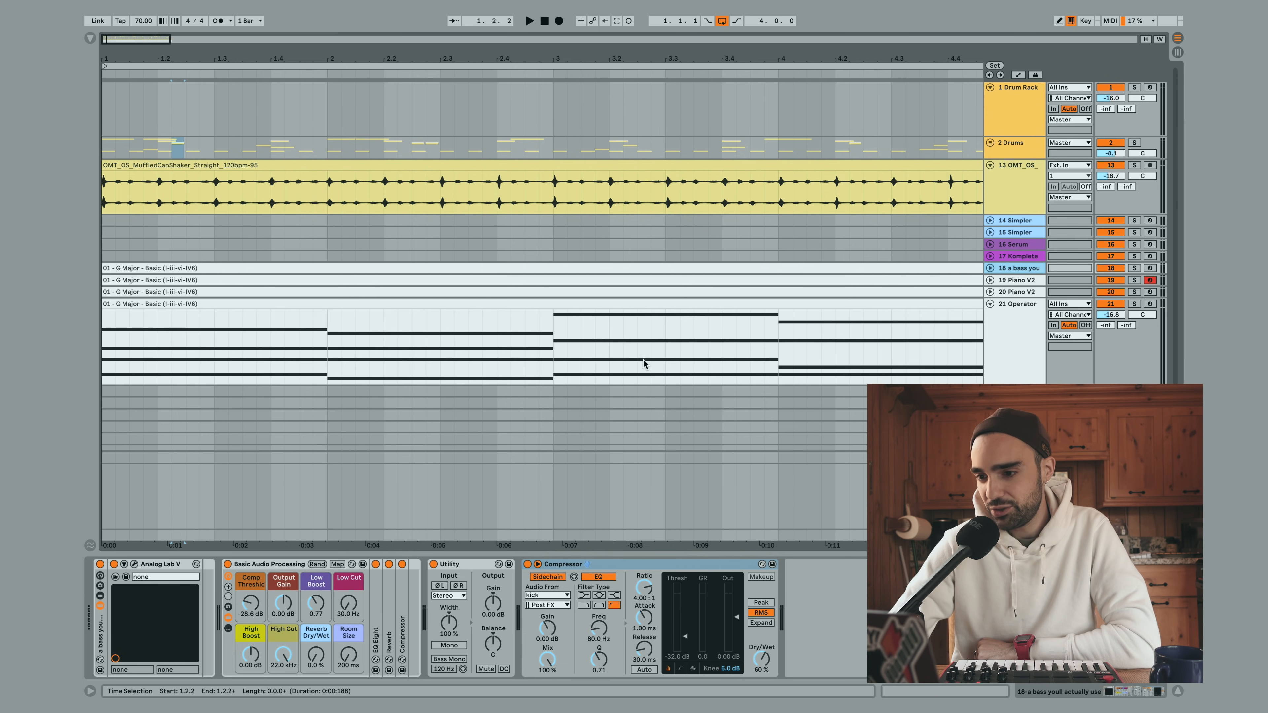
click(1012, 352)
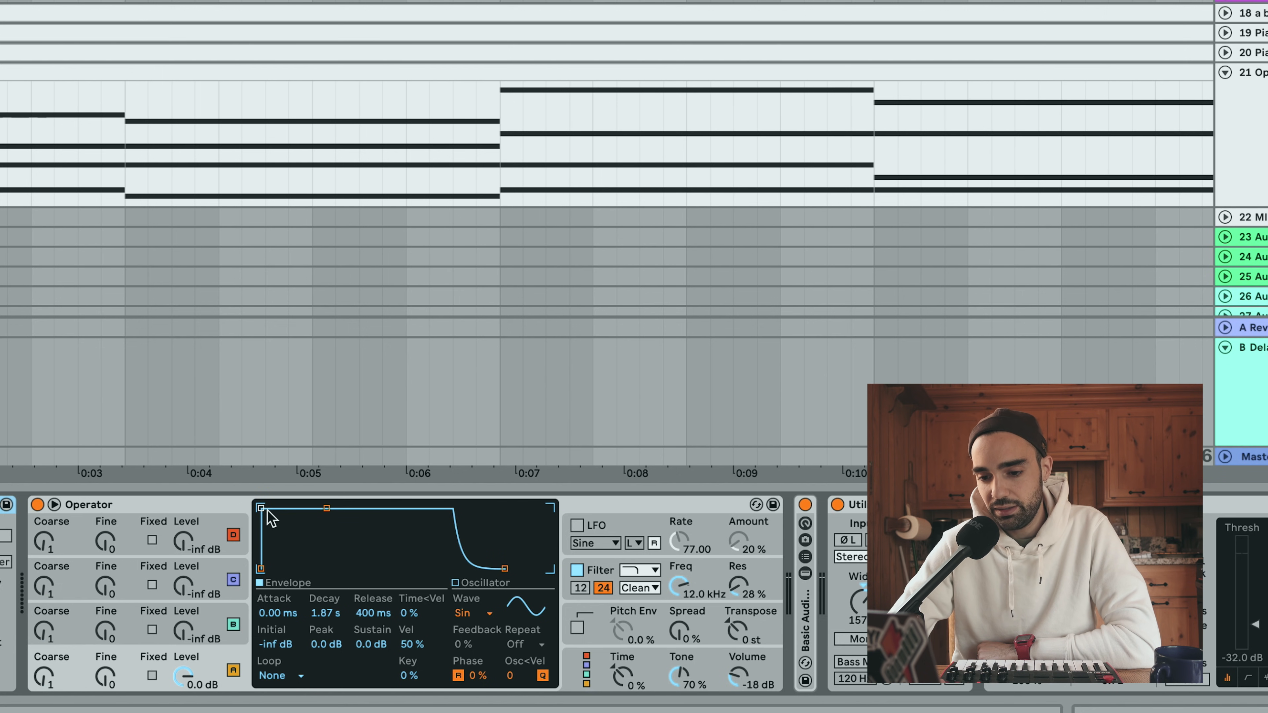
drag(273, 508, 313, 508)
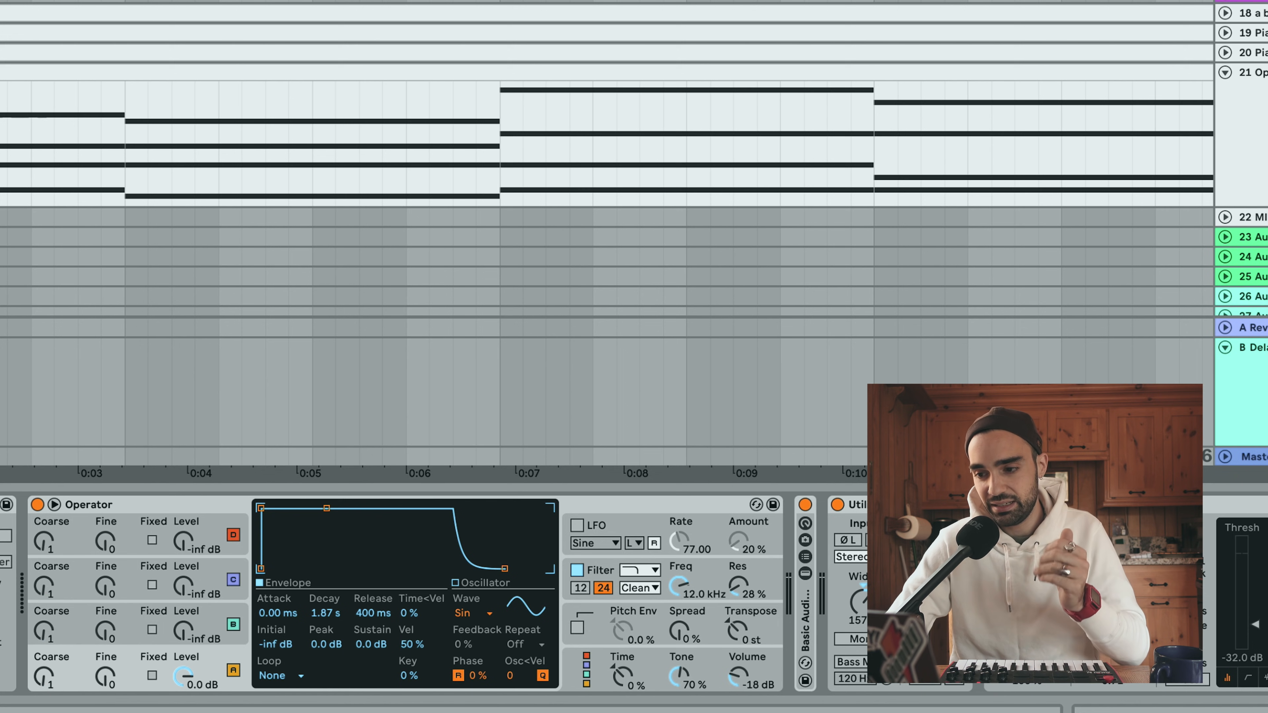
click(1263, 130)
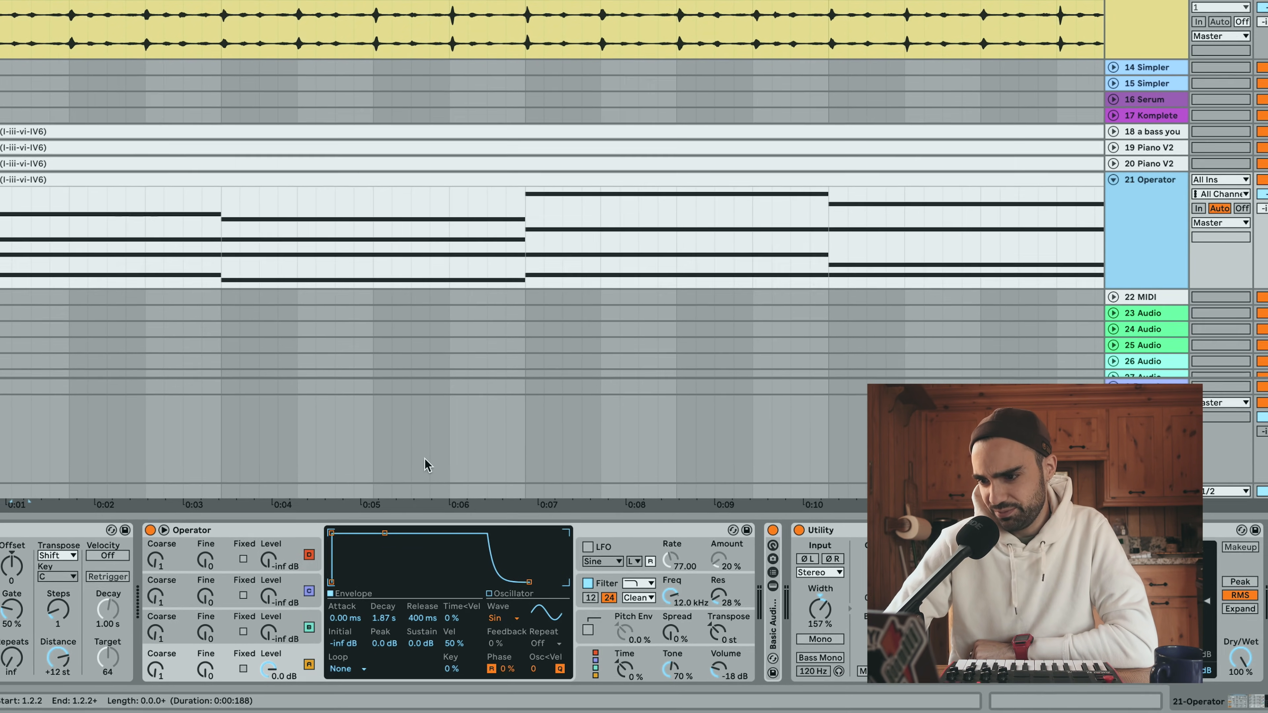
key(space)
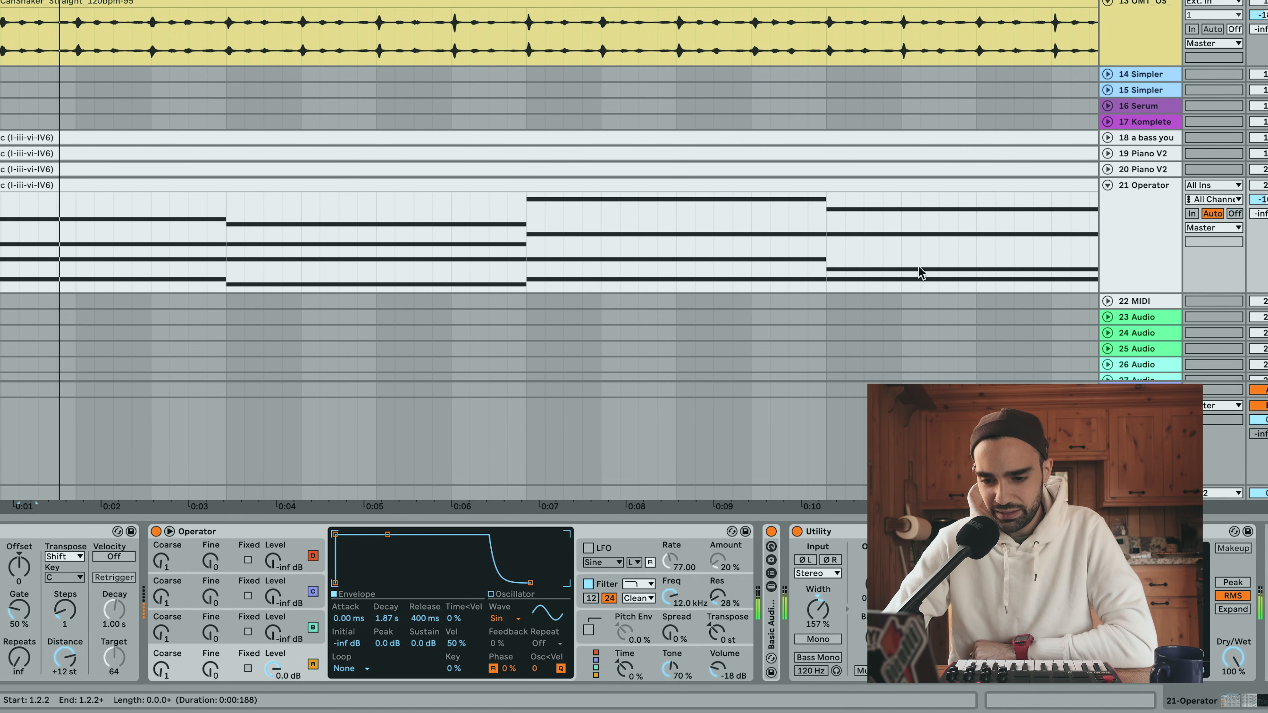
Shape Operator's volume envelope into a pluck with 0.00 ms attack, 2.68 s decay and -inf dB sustain
drag(335, 534, 372, 524)
drag(343, 627, 343, 607)
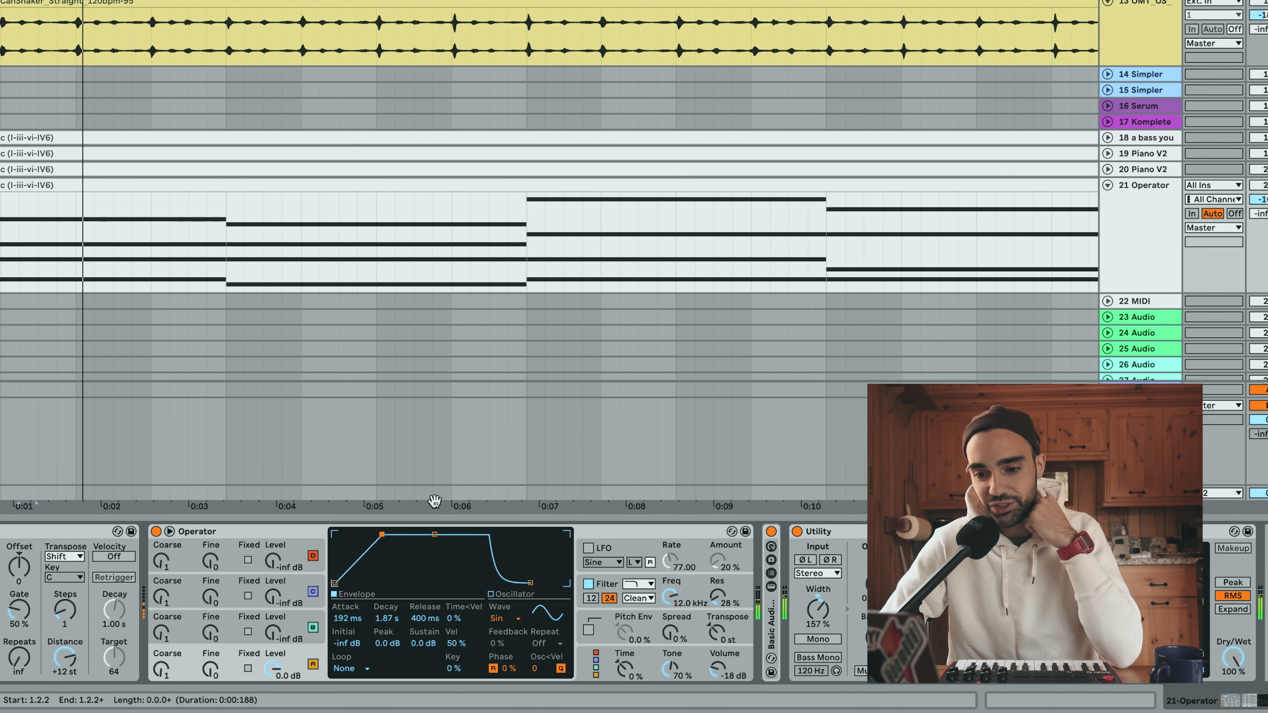
drag(382, 534, 391, 583)
drag(382, 540, 335, 534)
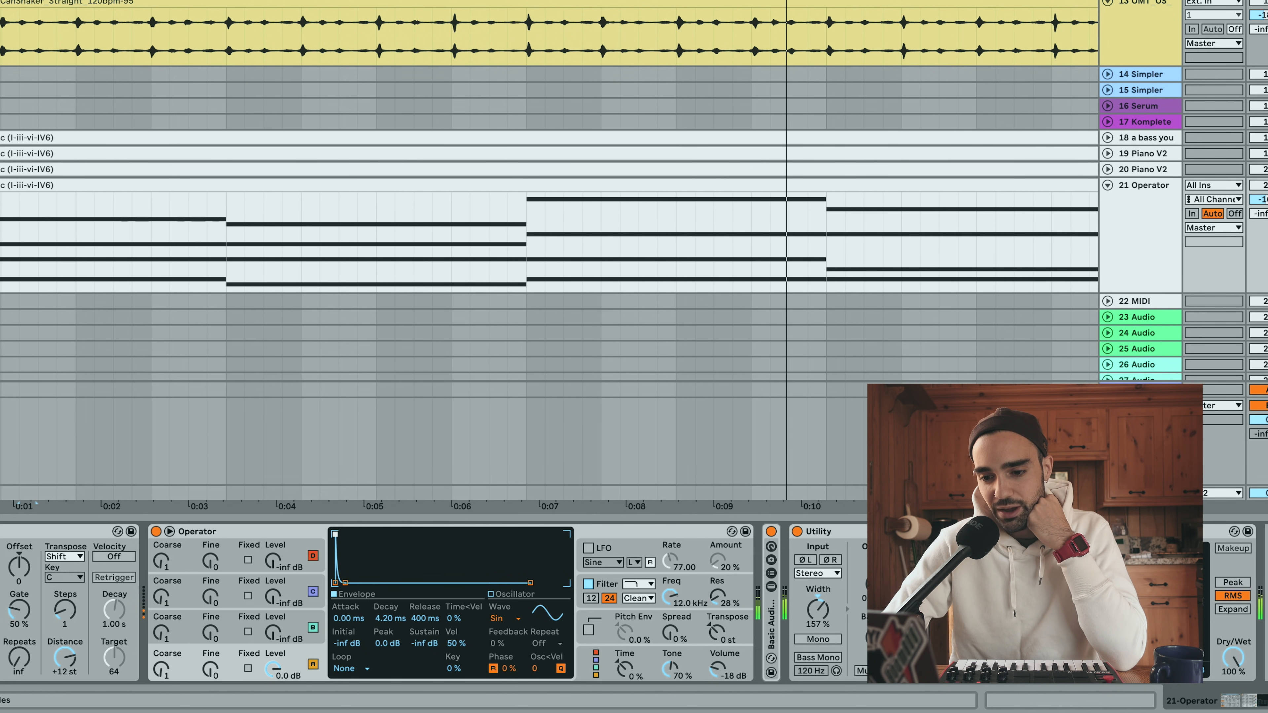
drag(353, 583, 390, 583)
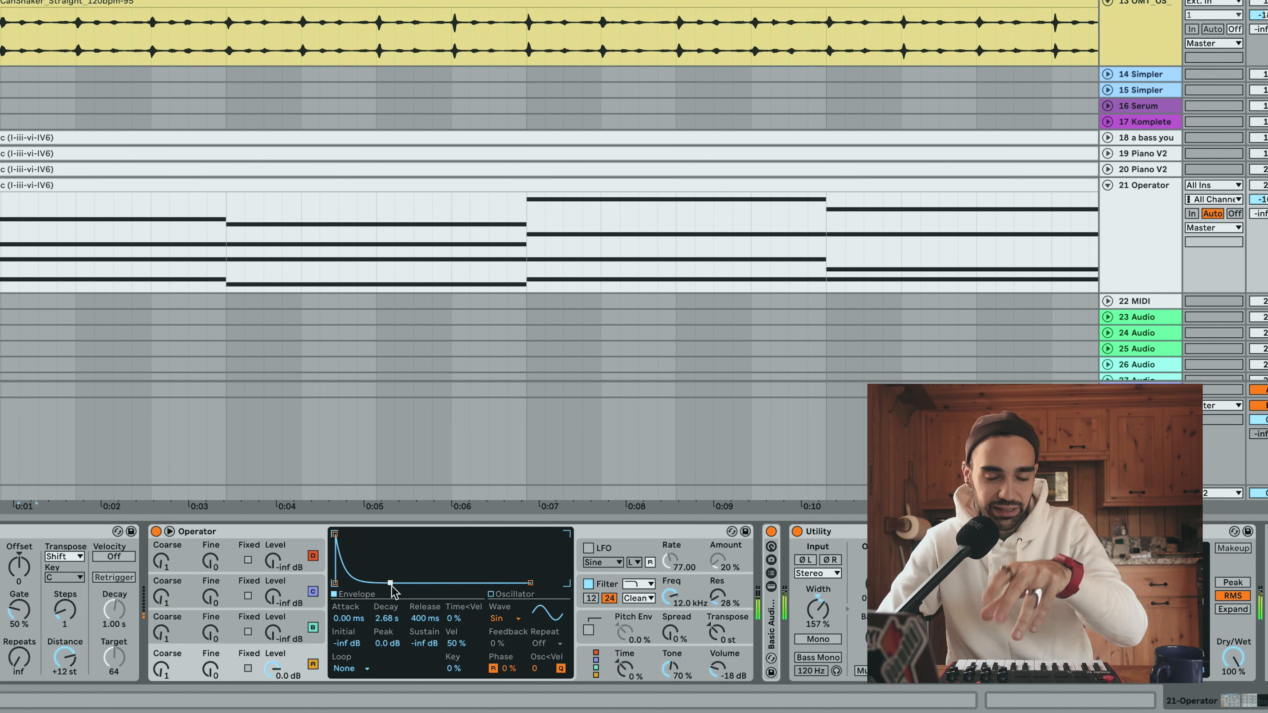
Soften Operator's envelope by setting its attack to 26.3 ms and its decay to 5.49 s
drag(336, 534, 364, 534)
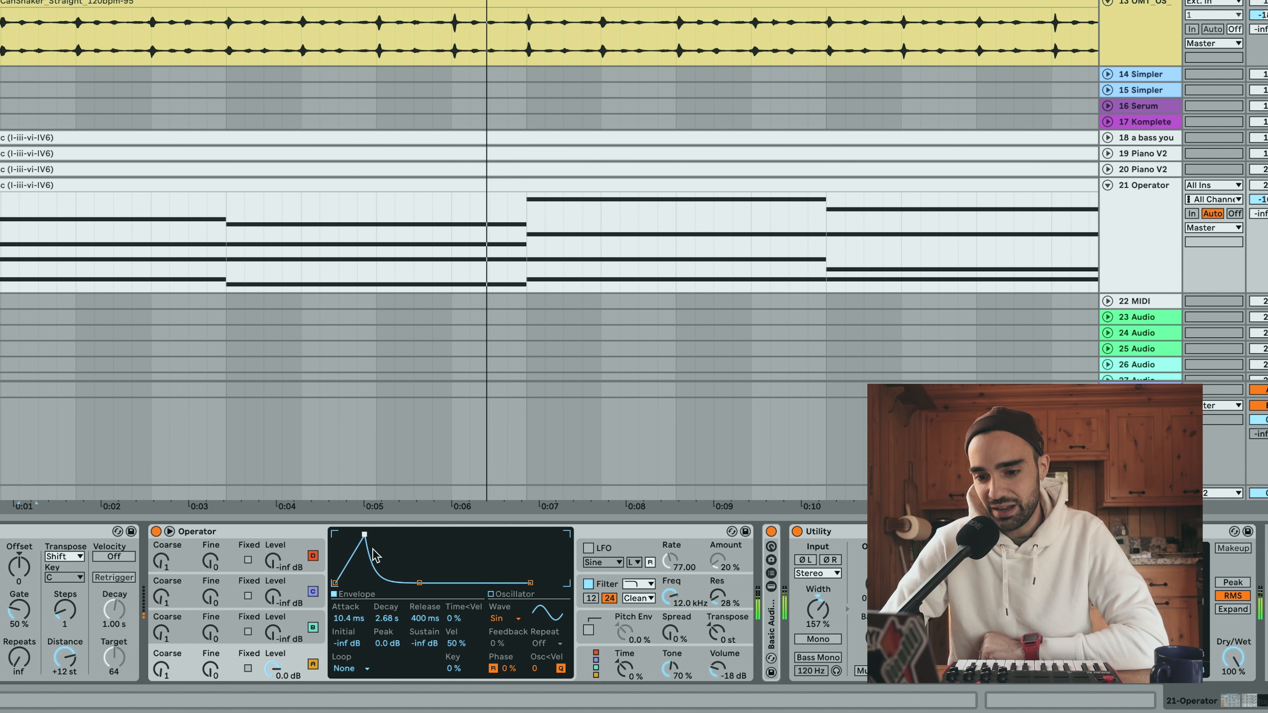
drag(413, 583, 422, 582)
drag(365, 534, 367, 535)
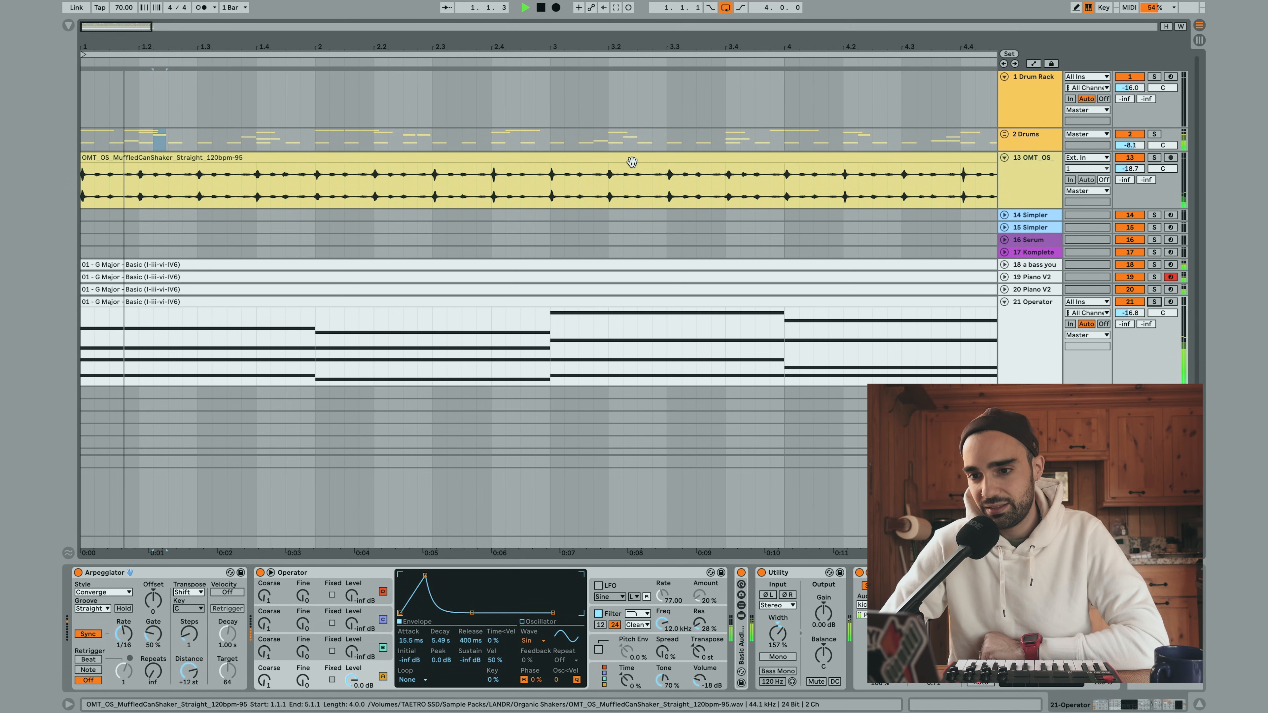
drag(559, 51, 558, 37)
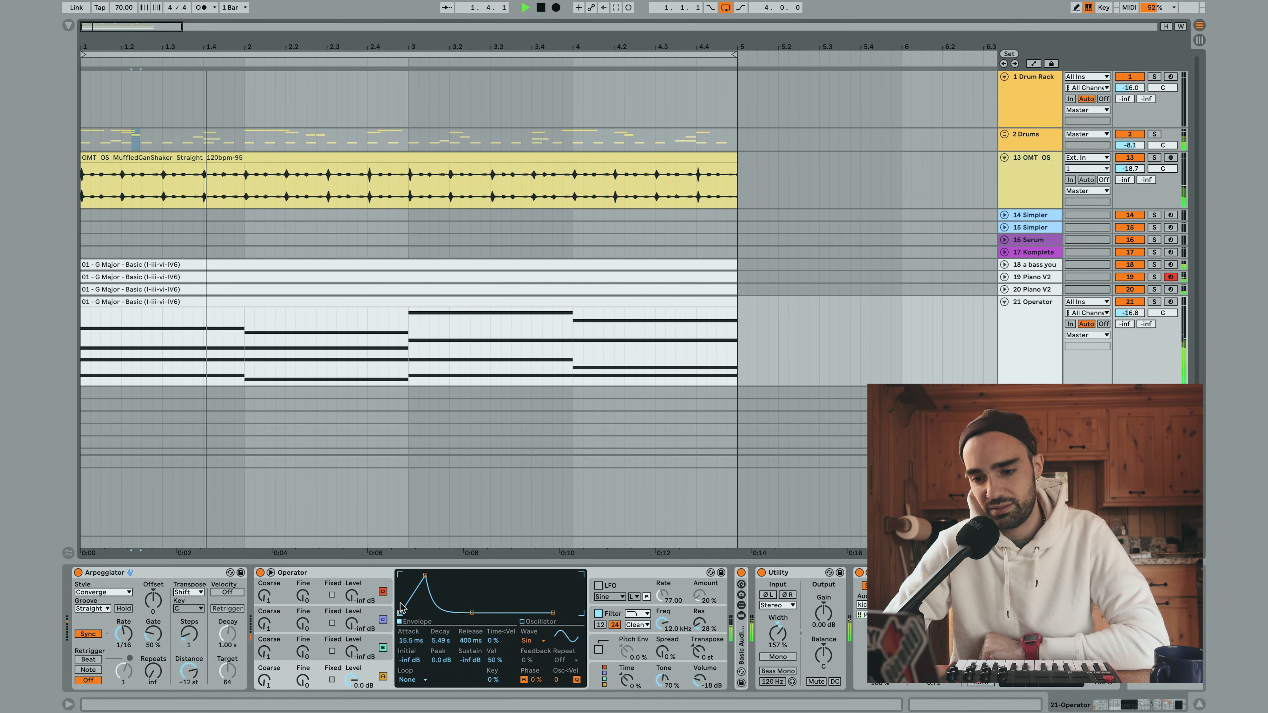
drag(425, 575, 428, 575)
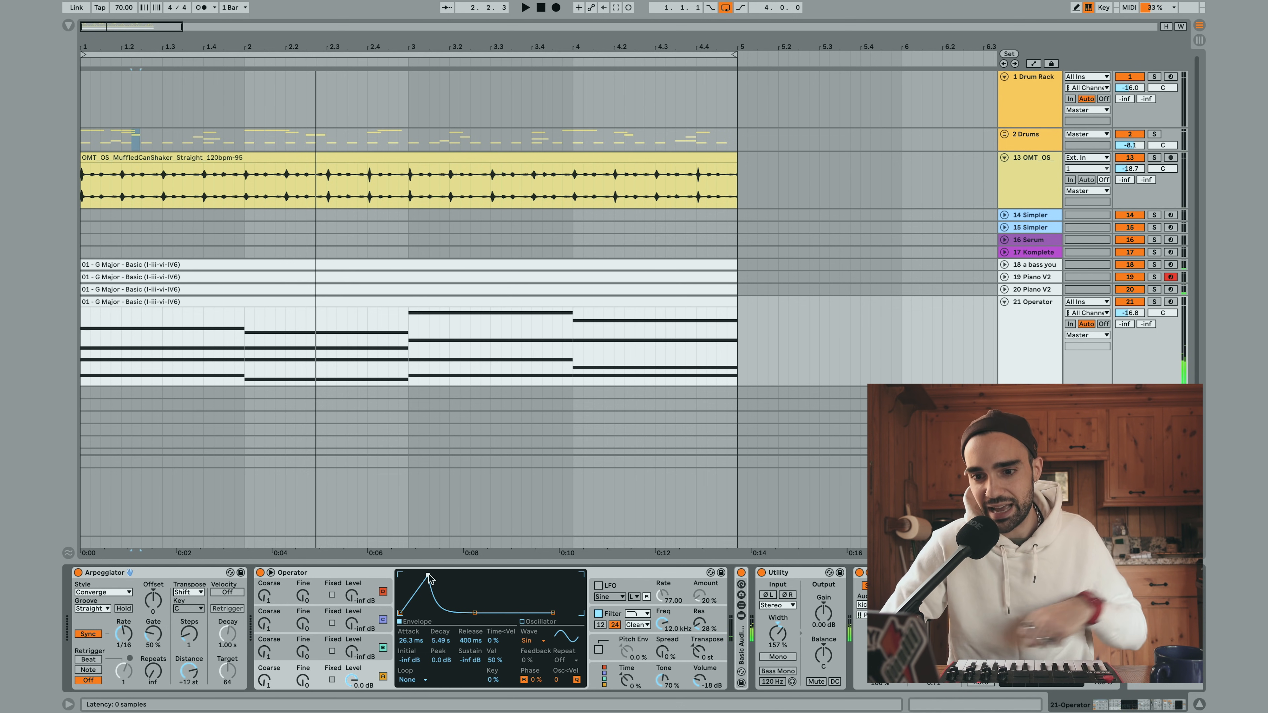
Play the loop with the adjusted Operator sound, fold the Operator track and stop playback
key(space)
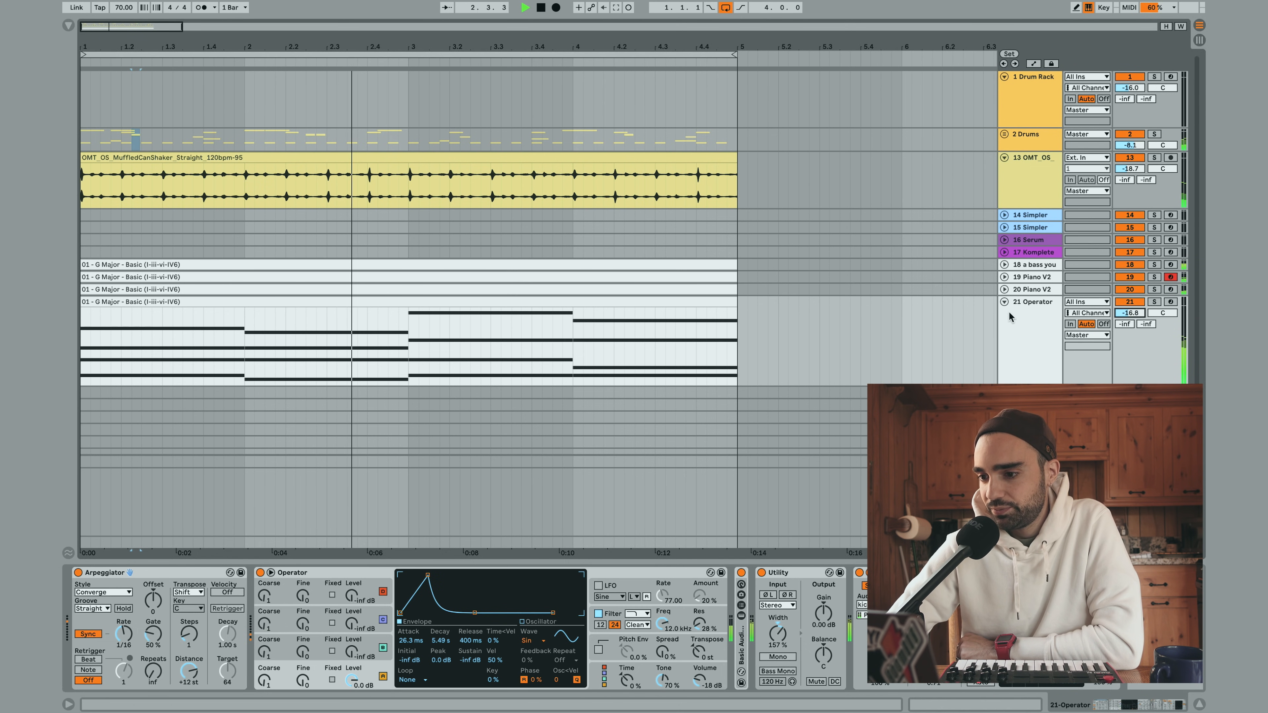
click(1005, 302)
key(space)
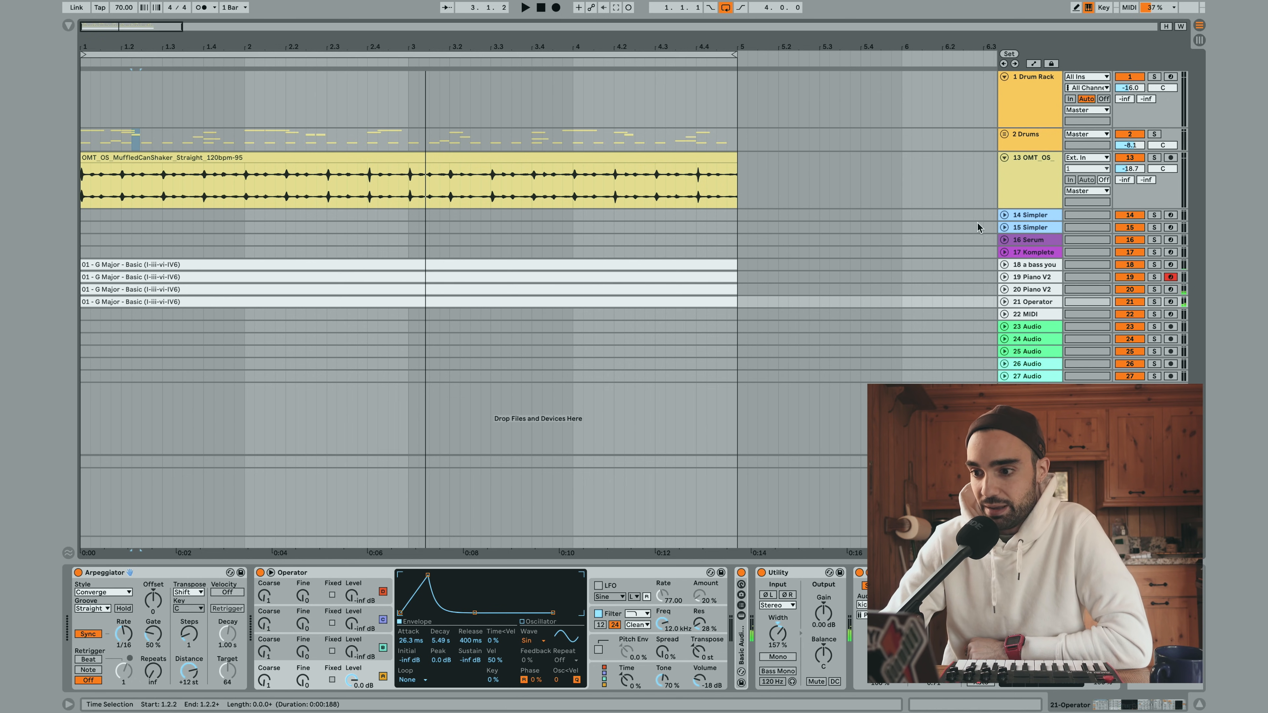
Unfold and select the empty Simpler track 15, and search the Sample Packs folder for "vocal"
click(1004, 228)
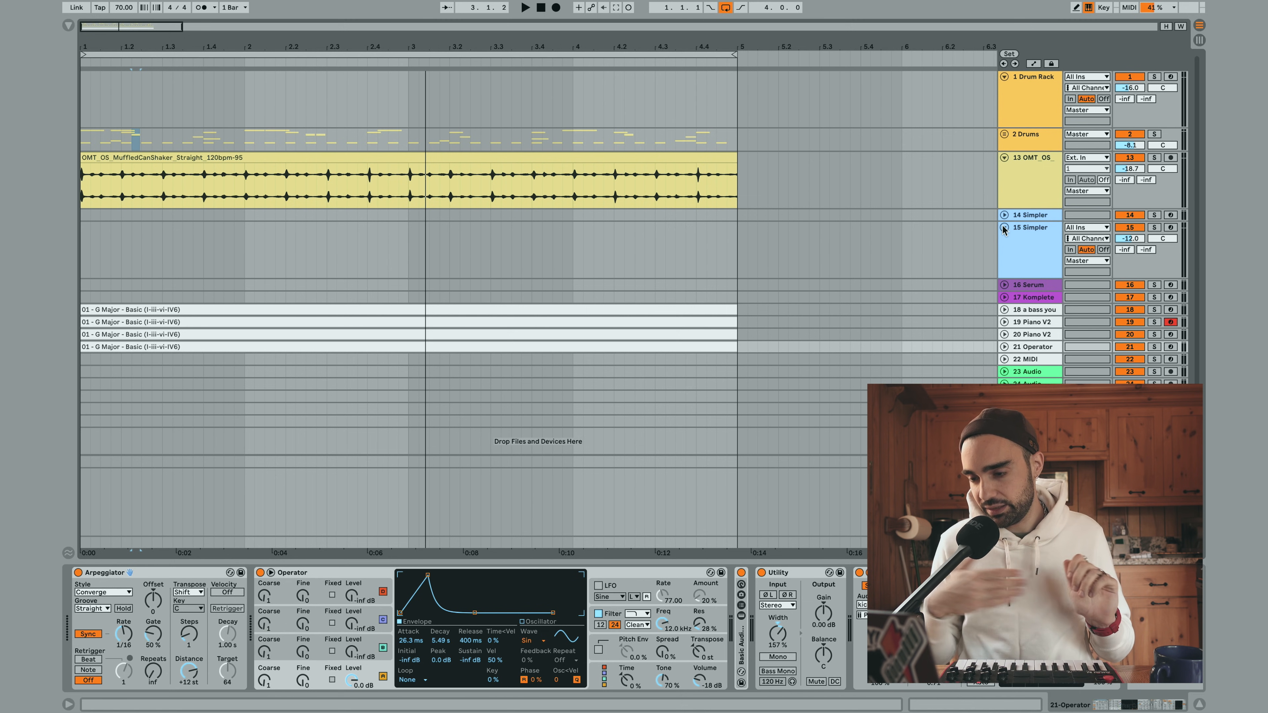
click(1023, 247)
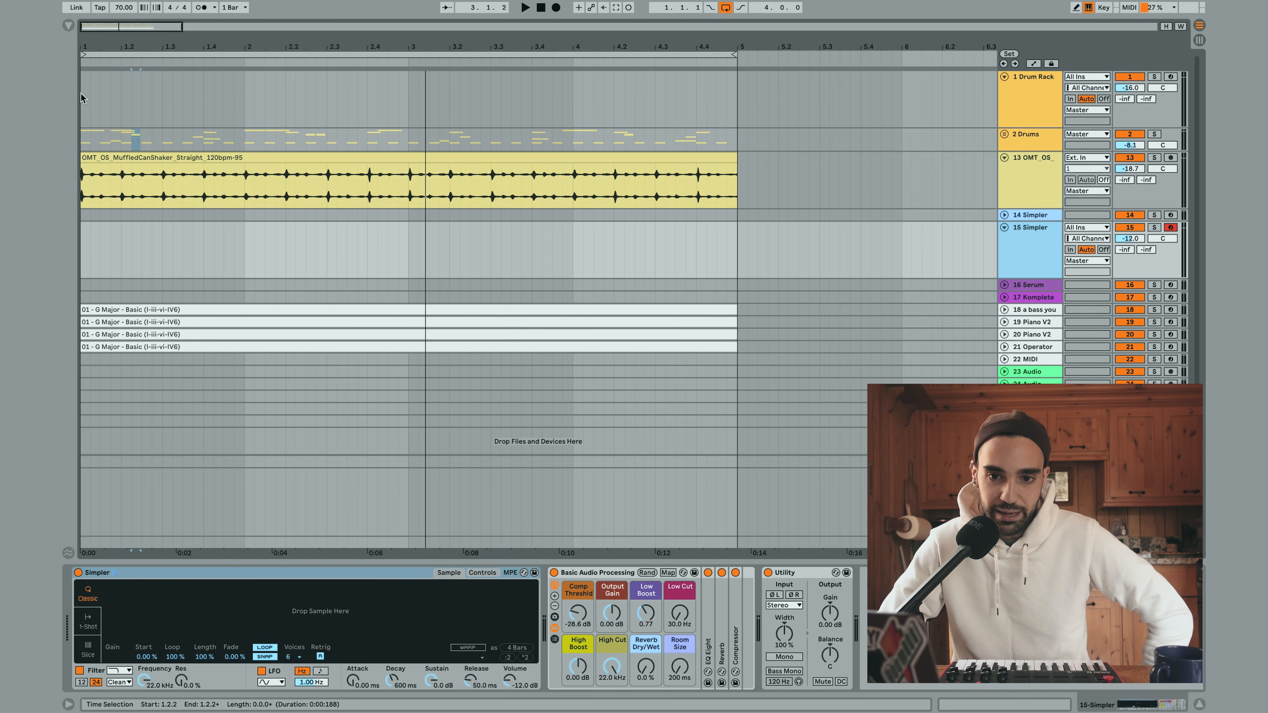
click(68, 25)
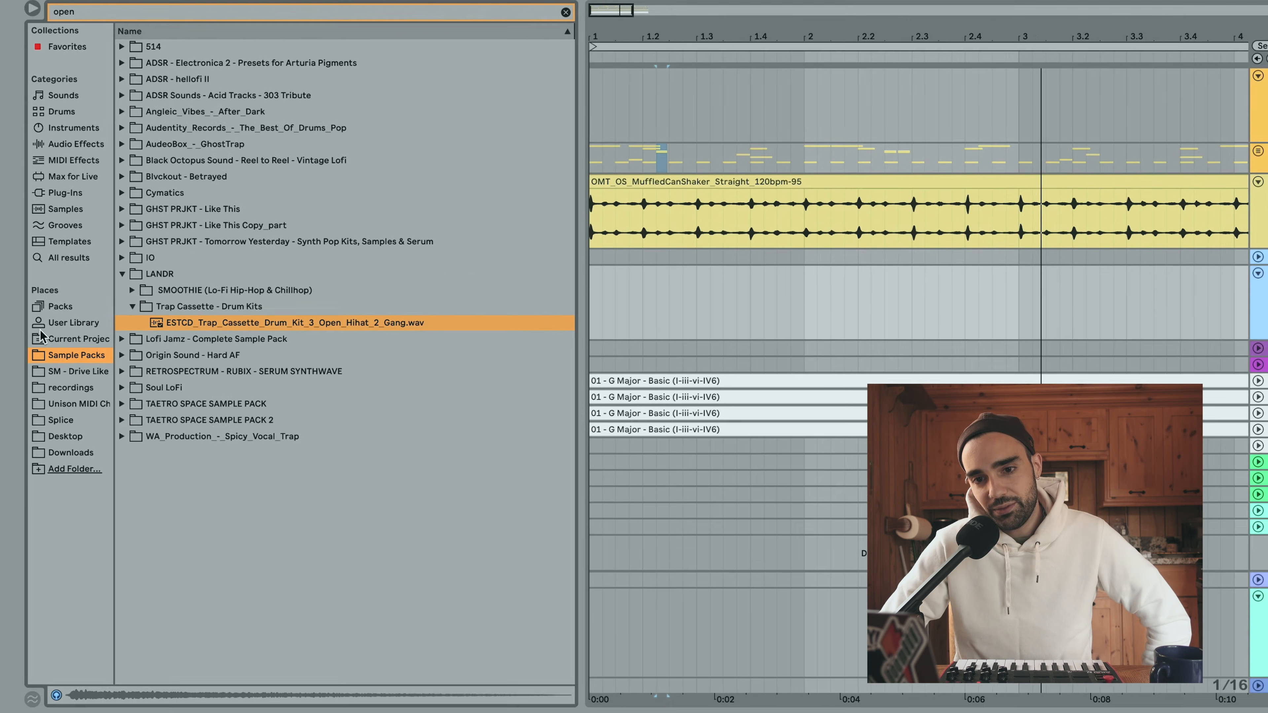
text(vo)
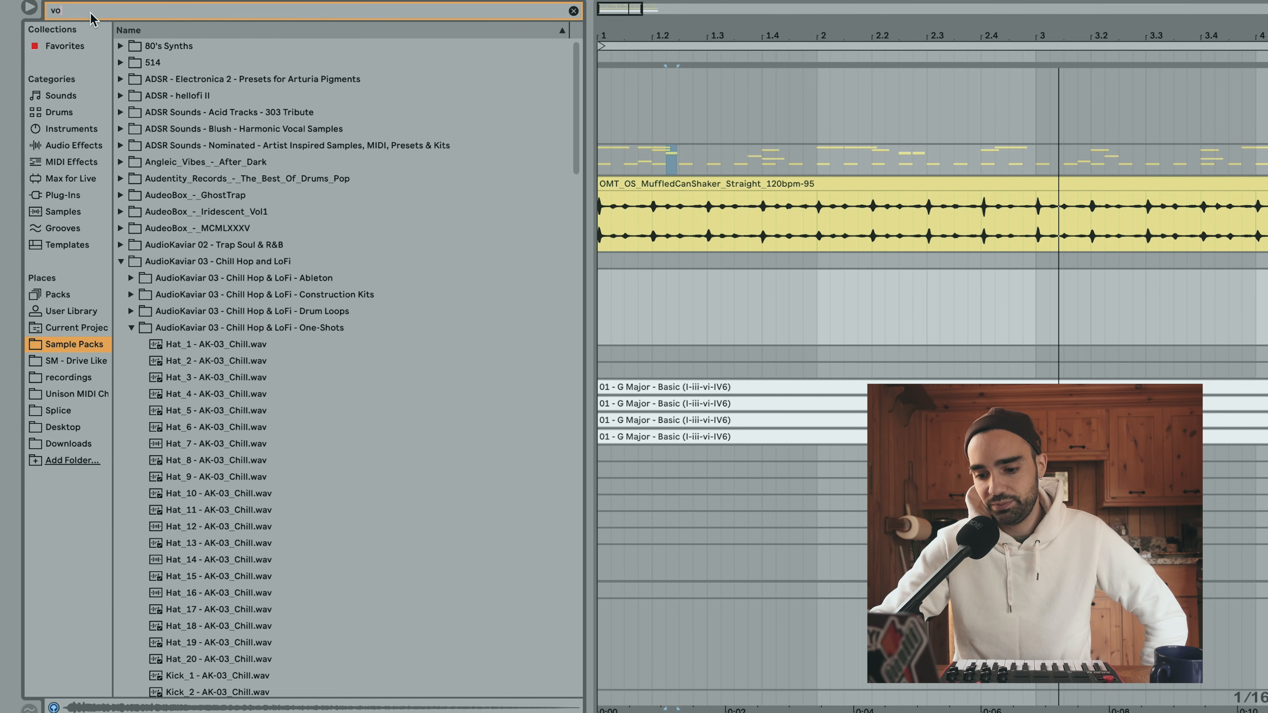
text(cal)
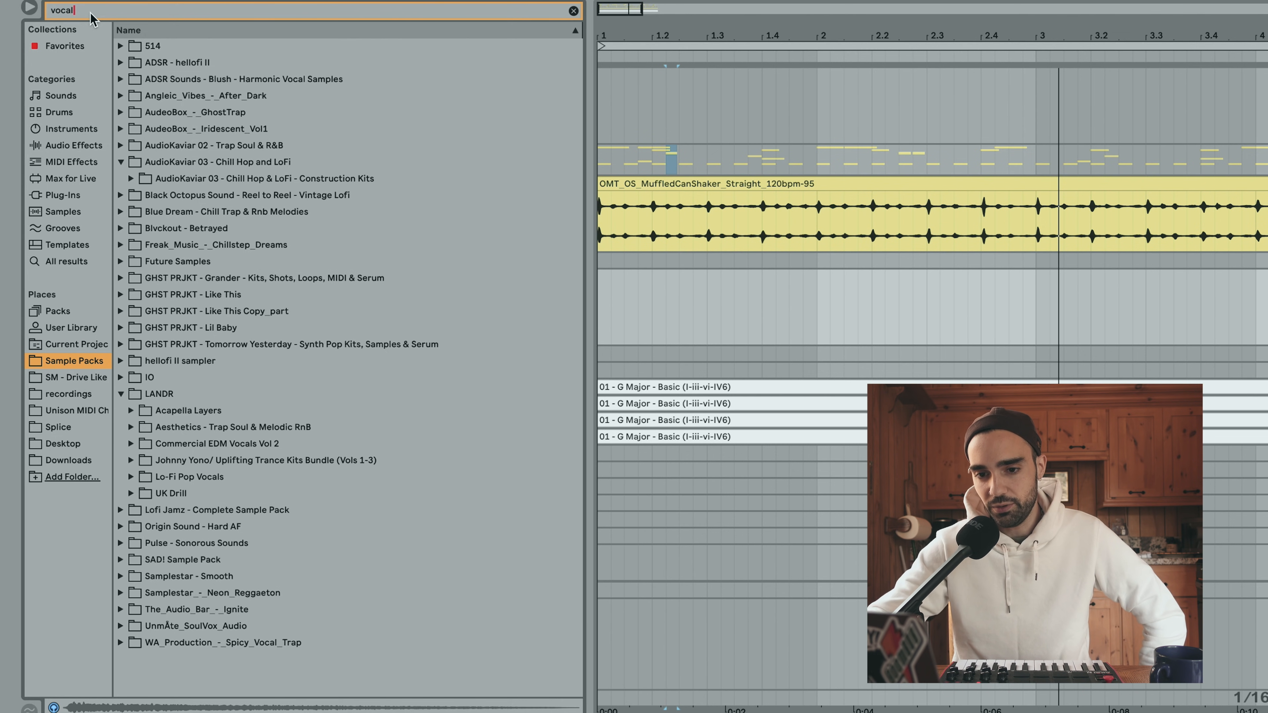
Expand the Future Samples lo-fi hip hop pack down to its Vocals folder
click(120, 378)
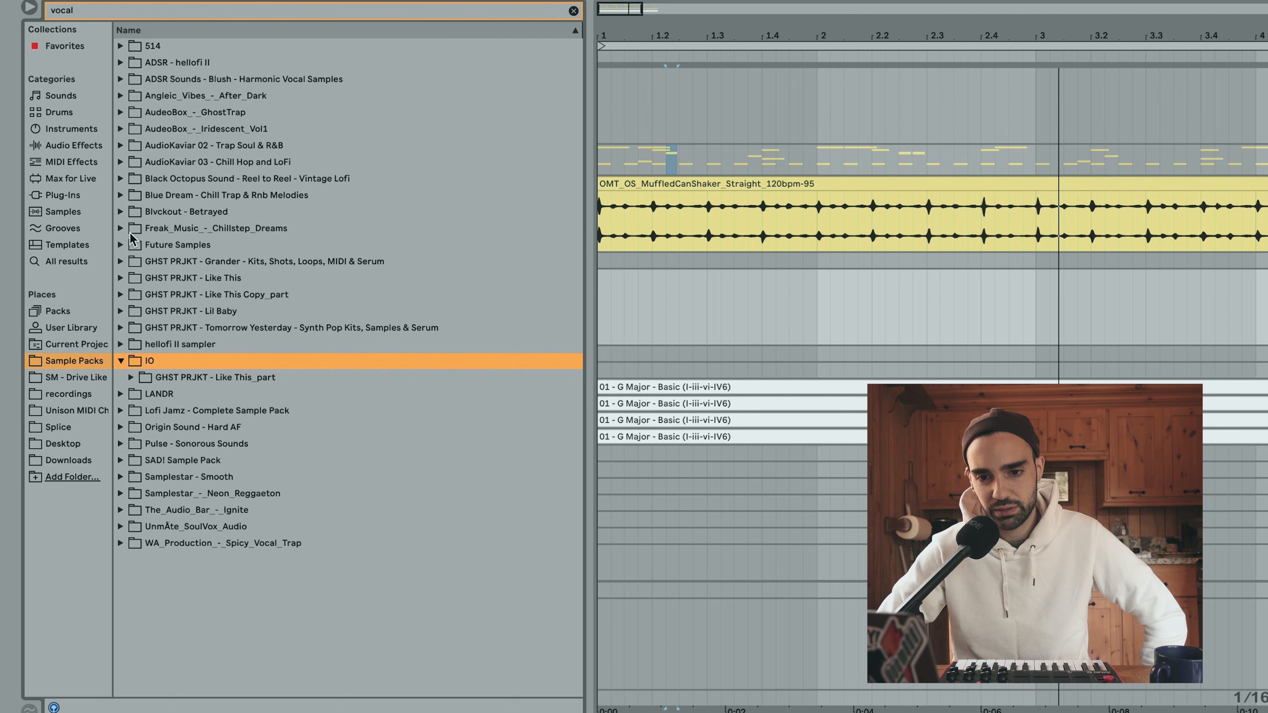
click(121, 245)
click(131, 261)
click(142, 278)
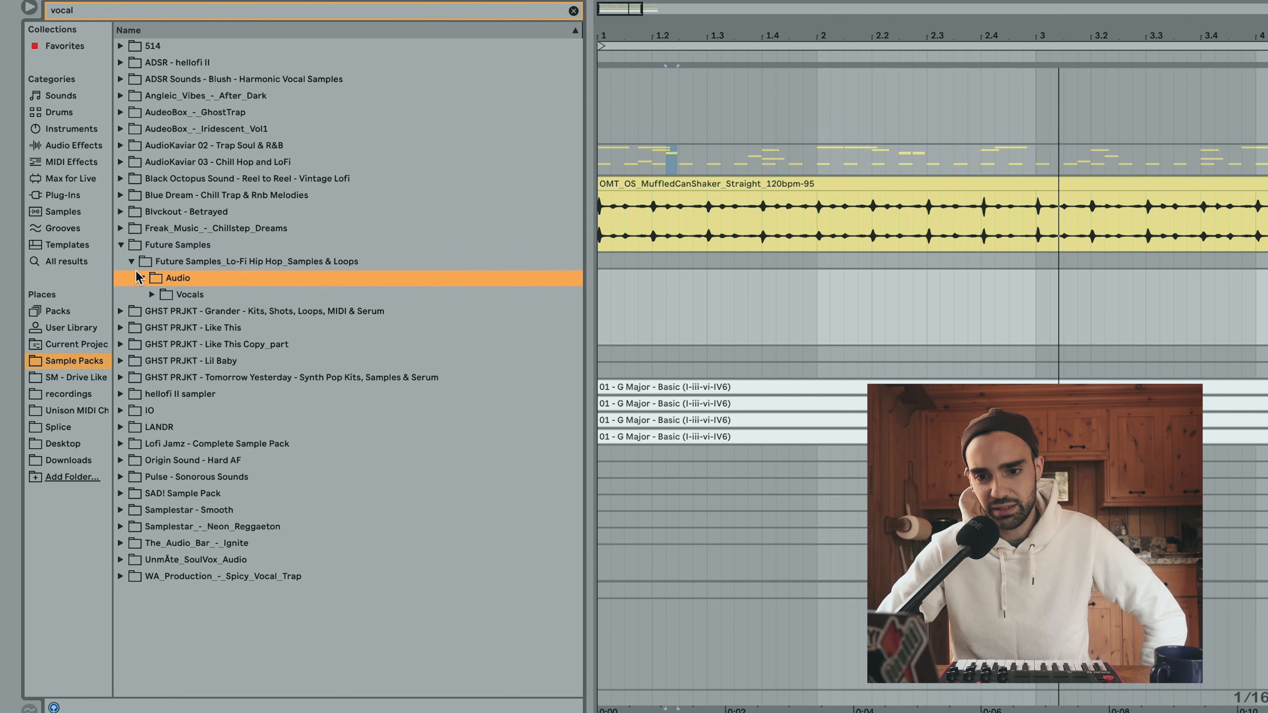
click(150, 294)
Audition the arigato, cry sniffle, wooo and where are we going samples in the Future Samples Vocals folder and collapse it
click(222, 314)
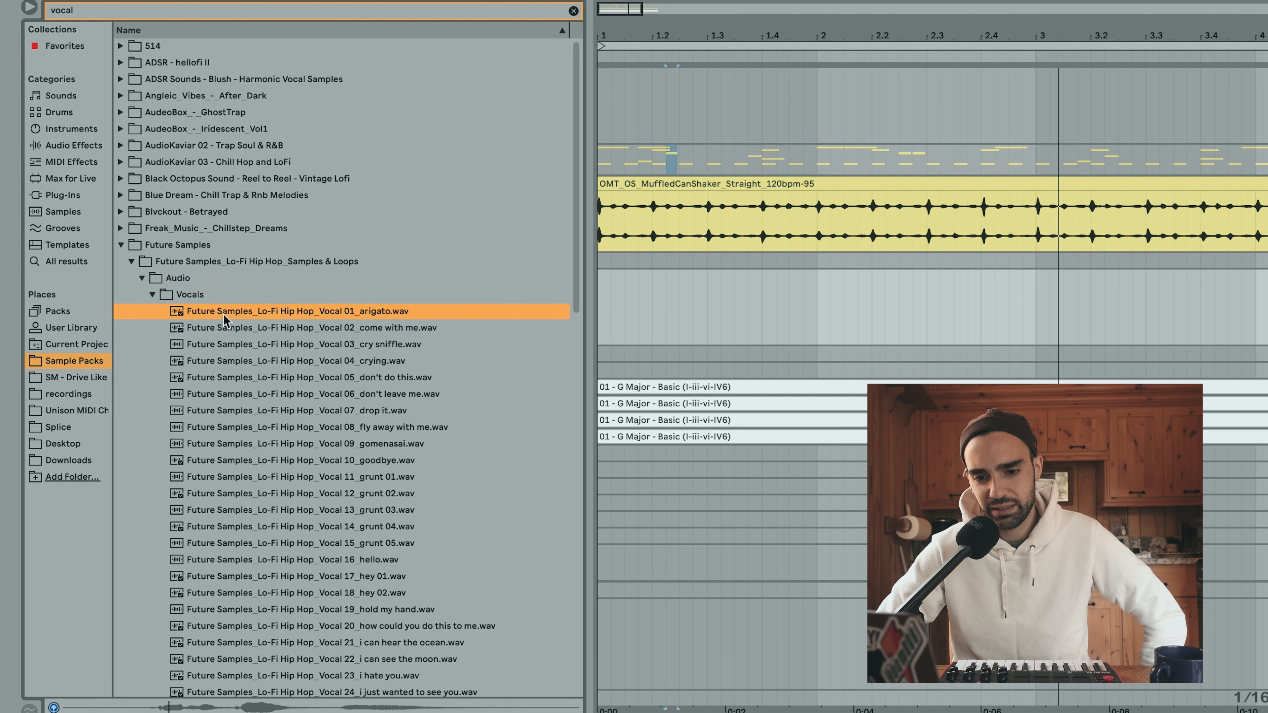
click(240, 345)
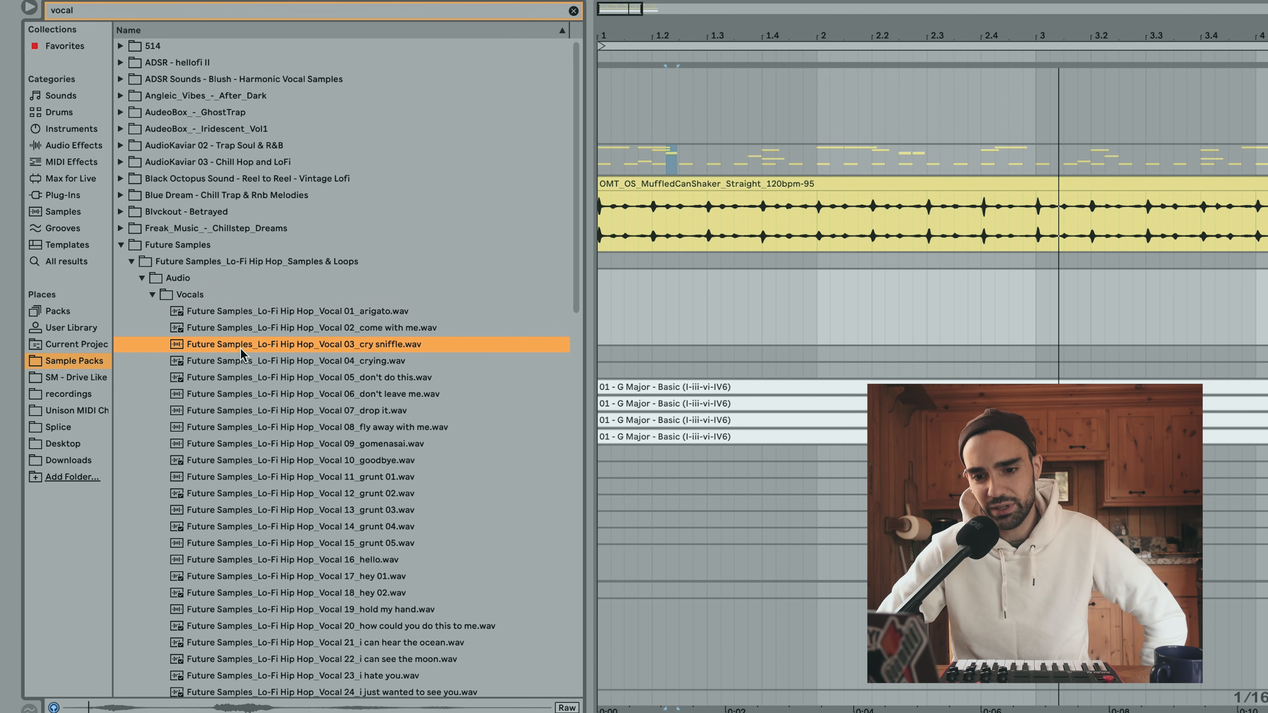
scroll(283, 500, down, 6)
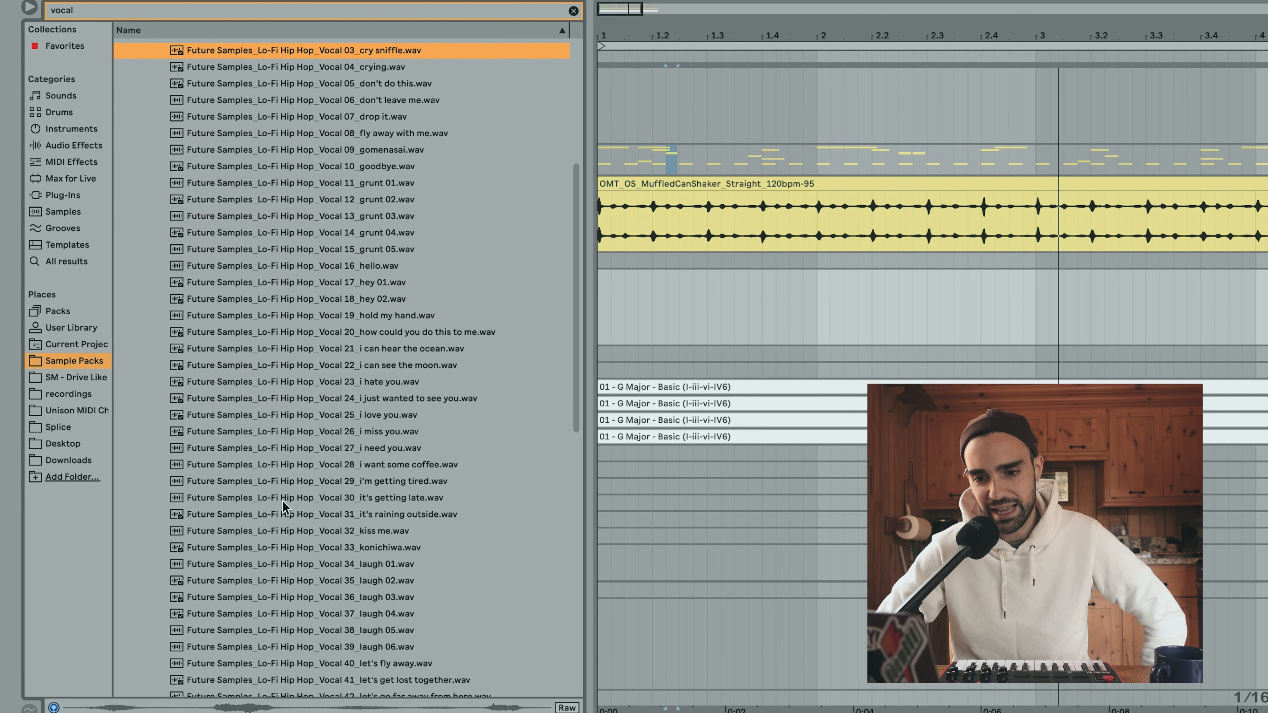
scroll(283, 500, down, 11)
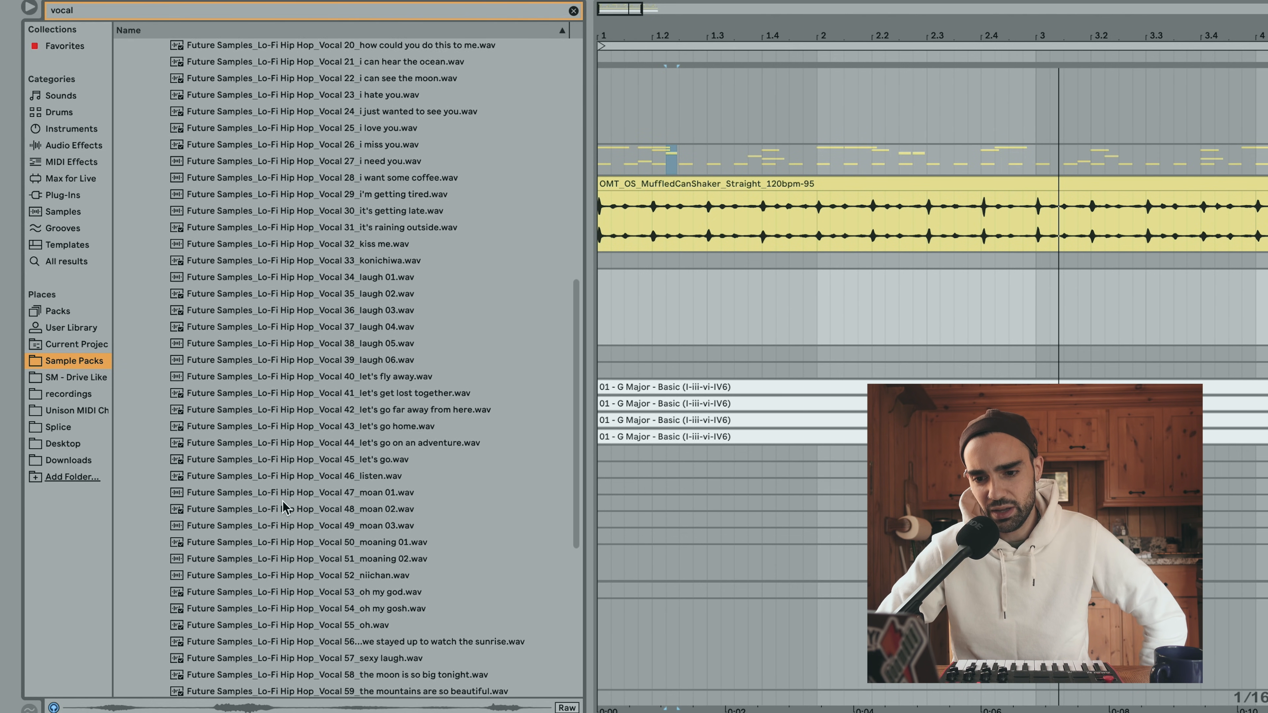
scroll(282, 501, down, 1)
click(228, 432)
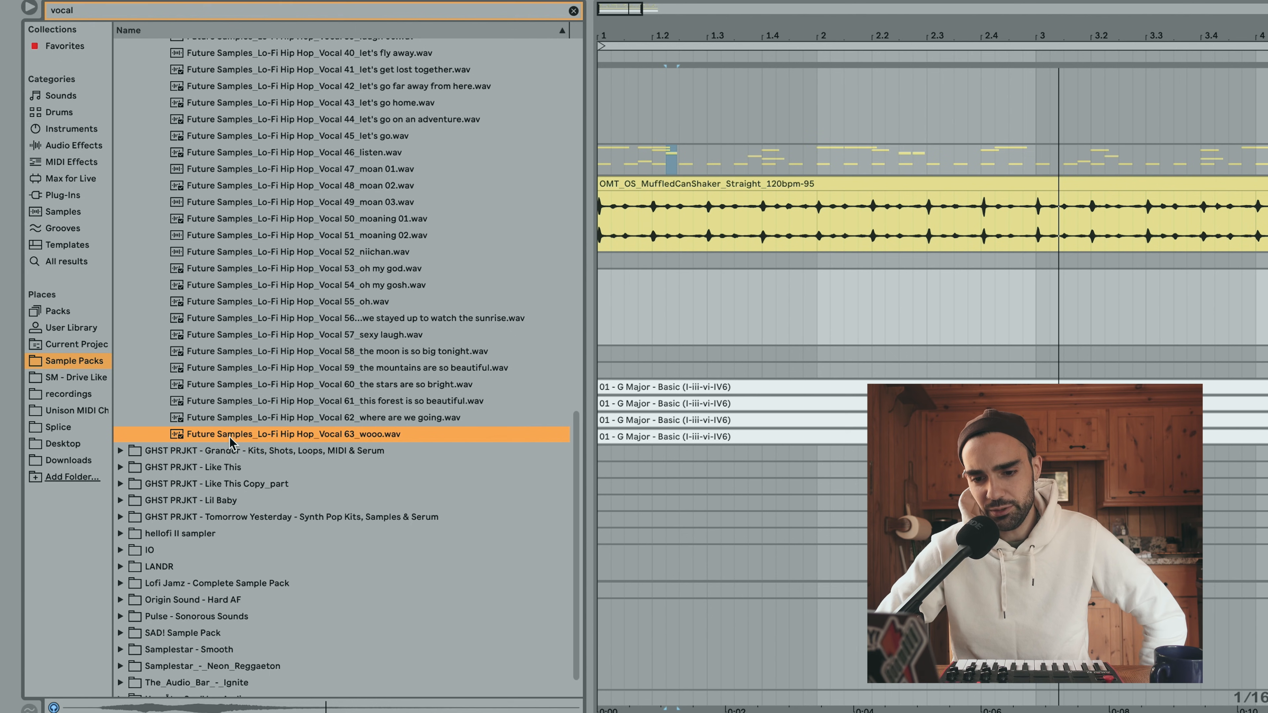
click(236, 422)
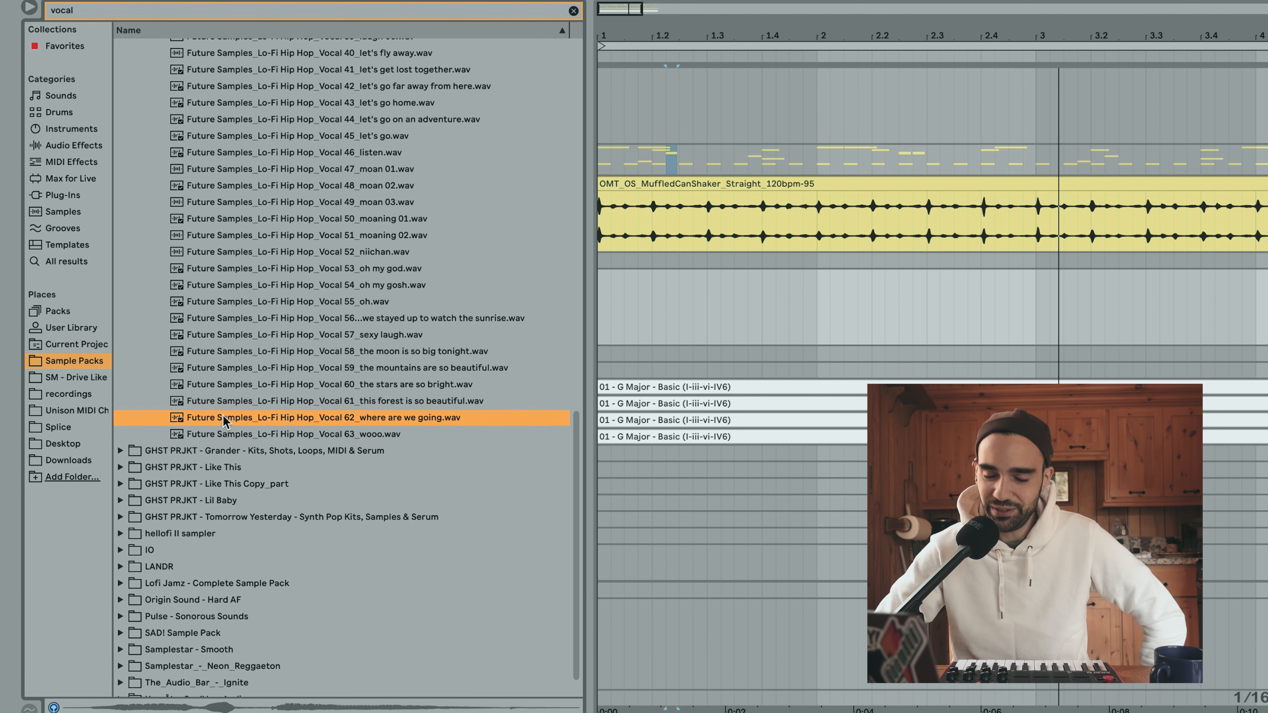
scroll(222, 414, down, 1)
scroll(214, 395, up, 15)
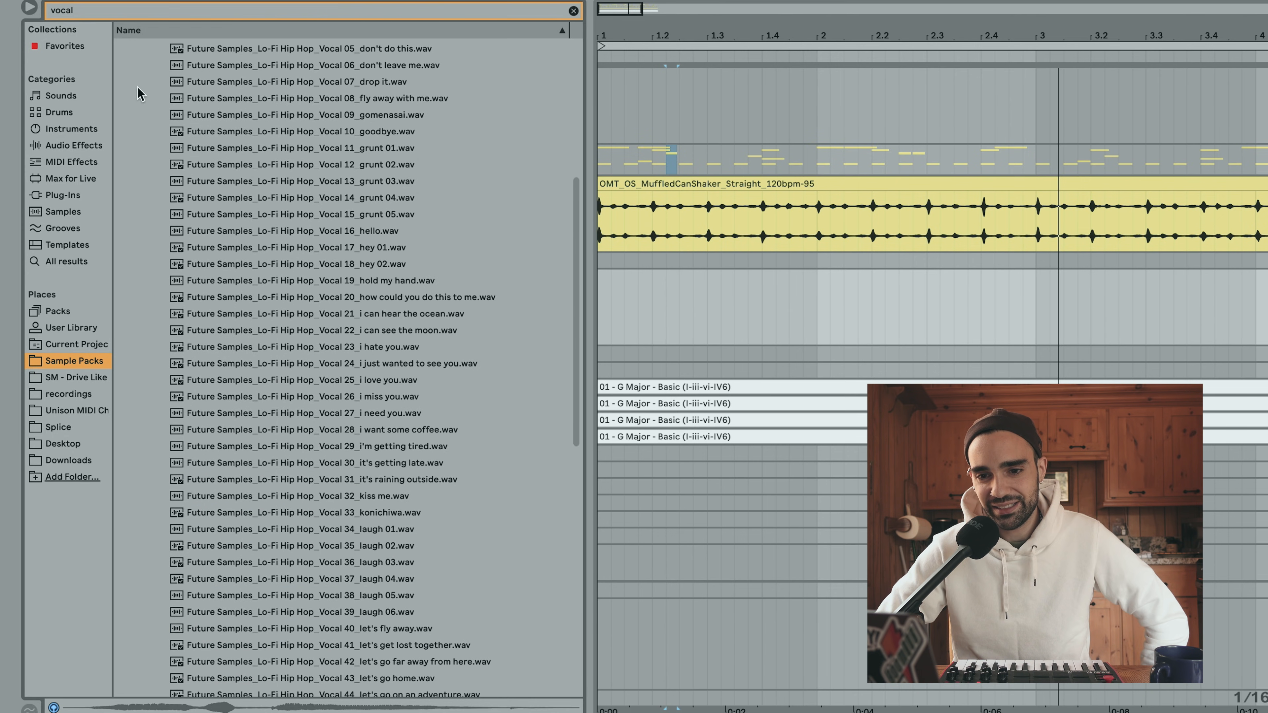
click(151, 235)
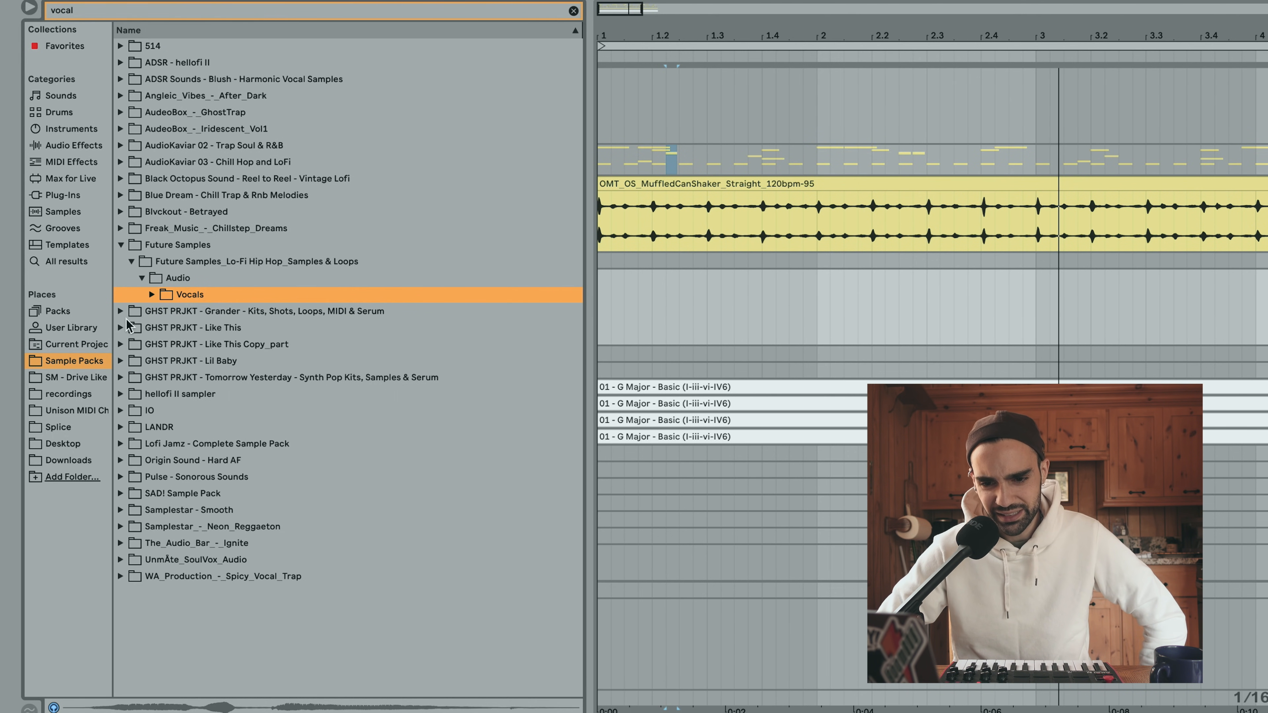
Expand the LANDR pack and audition the Acapella Layers vocal and both Lo-Fi Pop Vocals samples
click(122, 427)
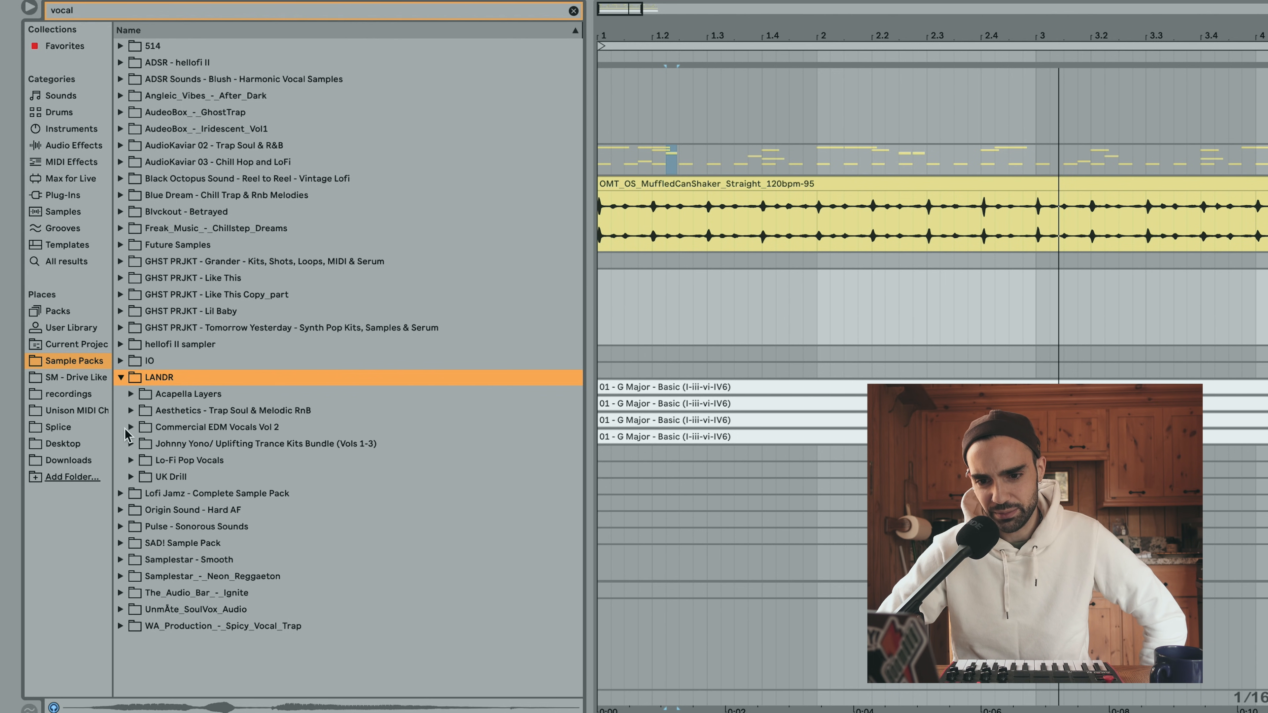
click(131, 394)
click(151, 412)
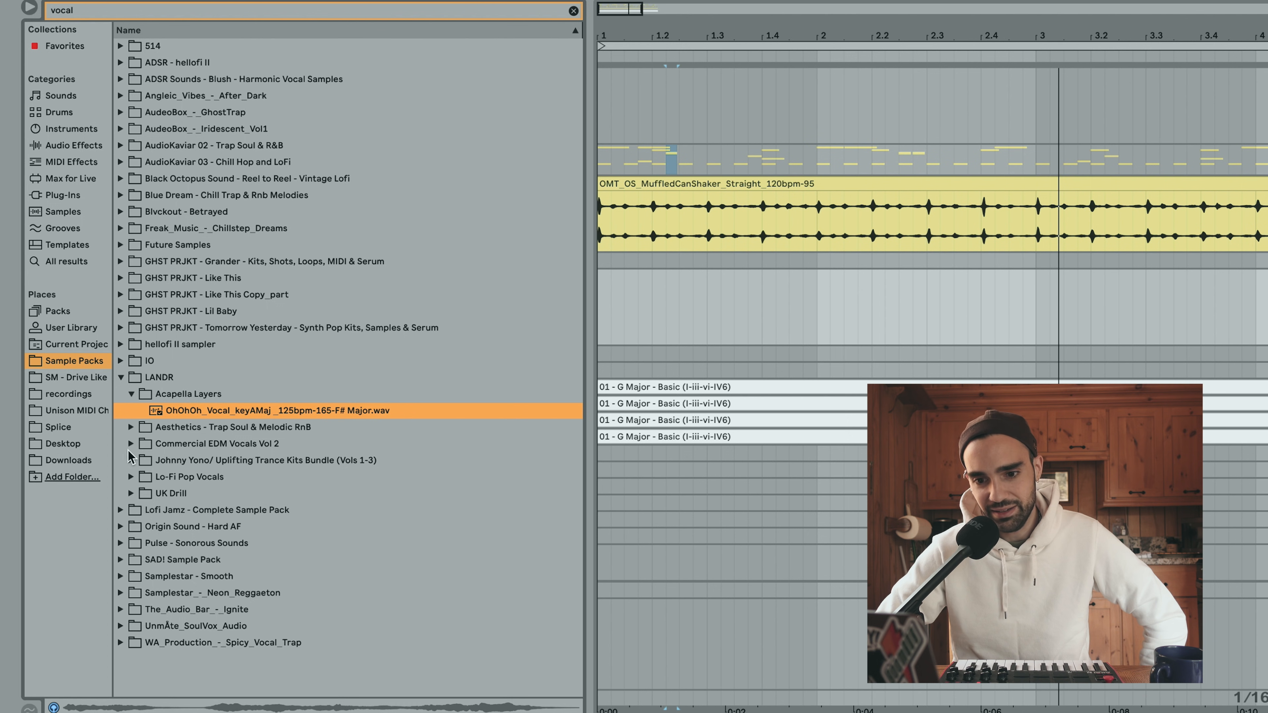
click(131, 476)
click(221, 478)
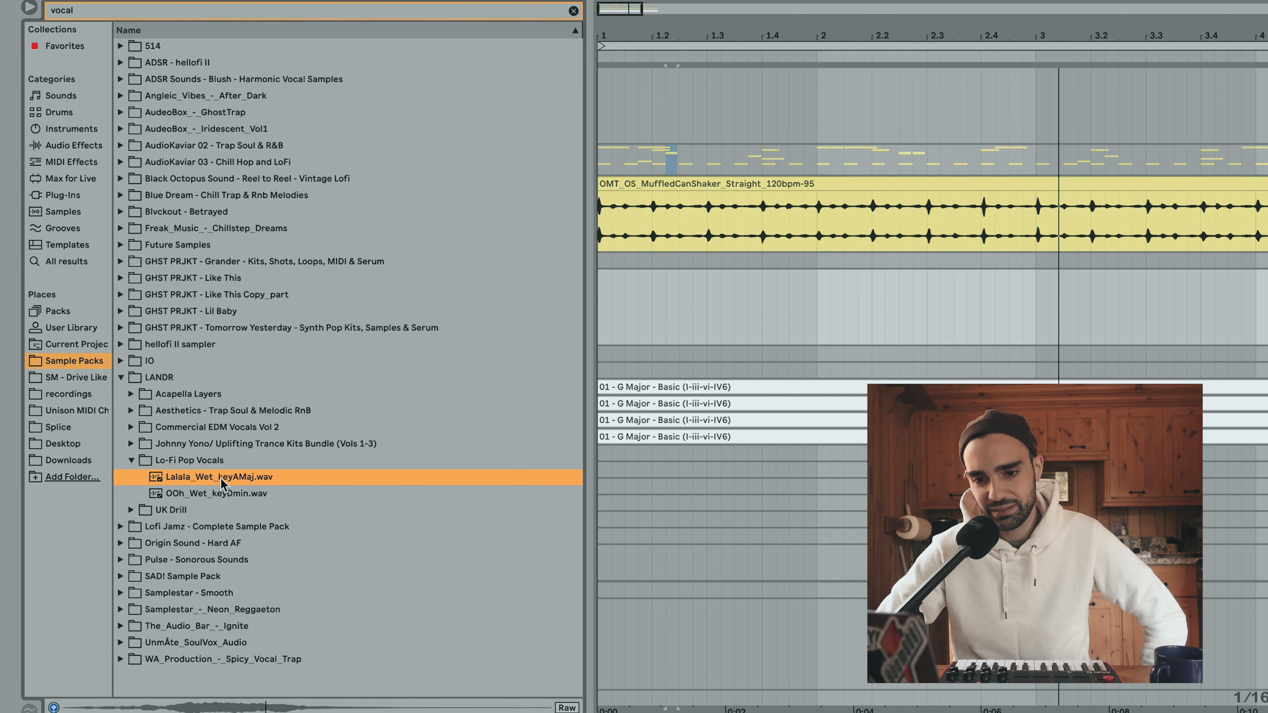
click(219, 493)
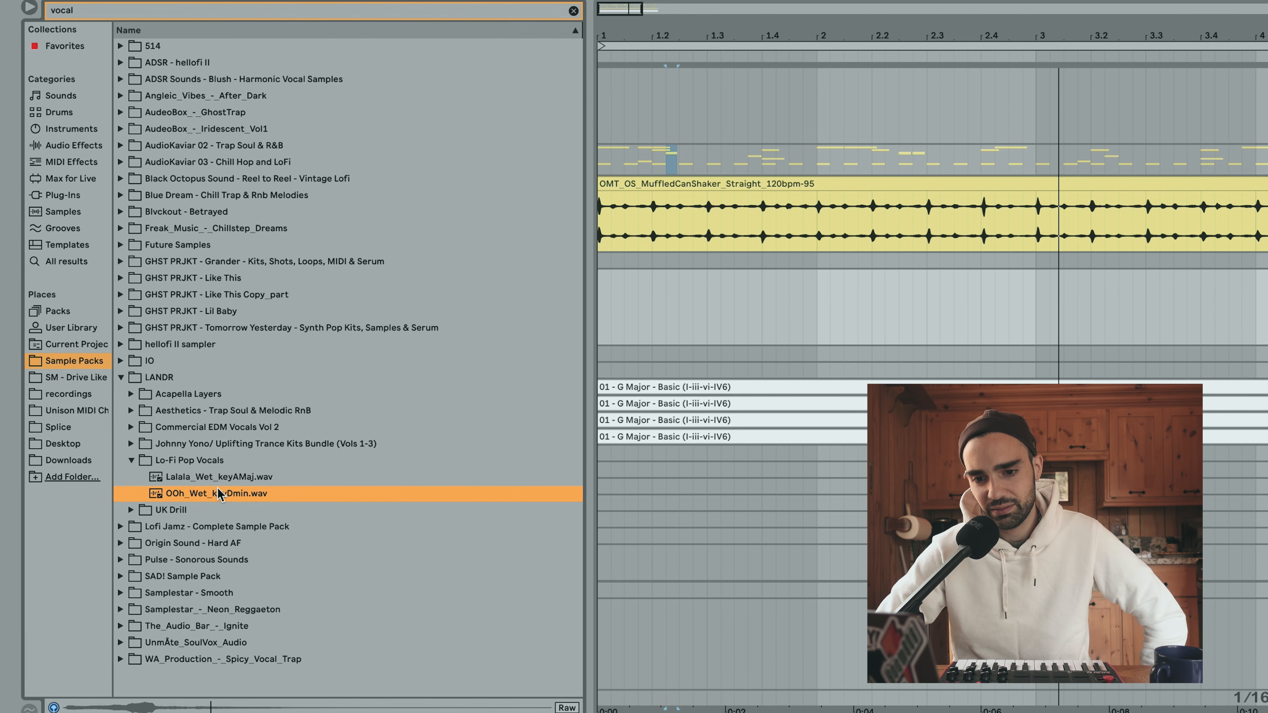
Load Lalala_Wet_keyAMaj.wav into the empty Simpler and move its start to the loud onset just before 0:01
click(216, 477)
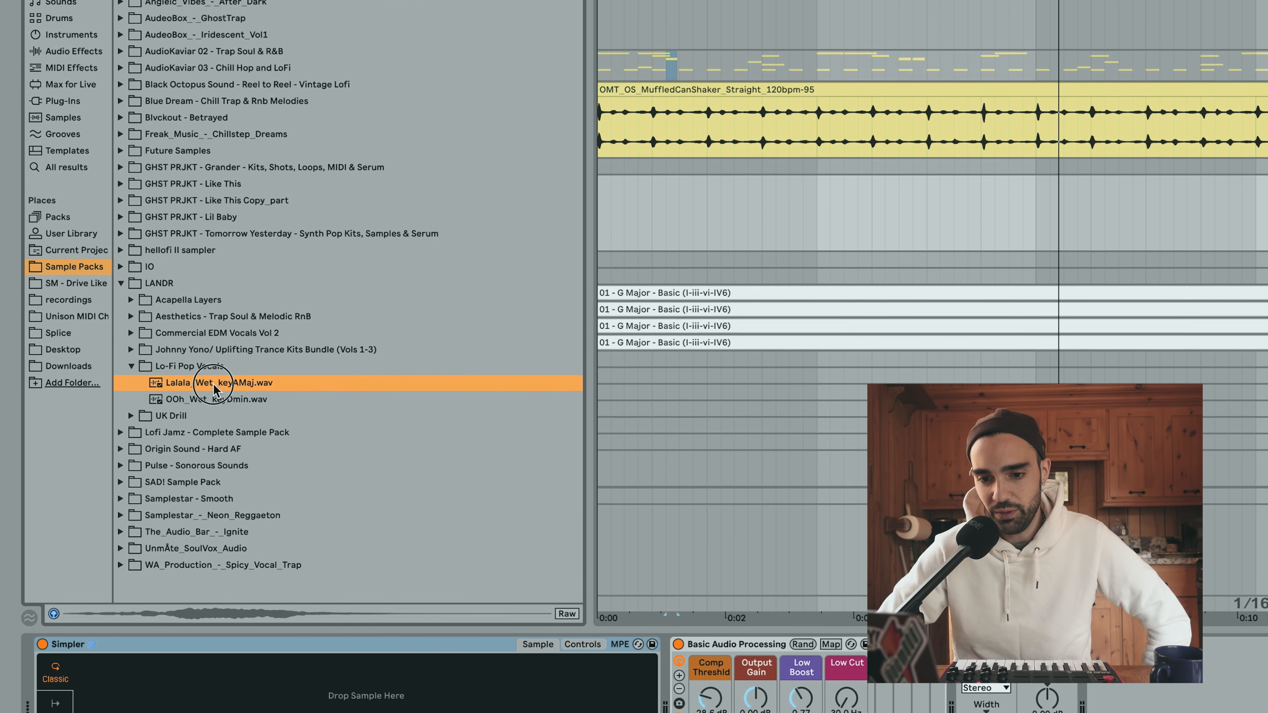
drag(216, 477, 367, 582)
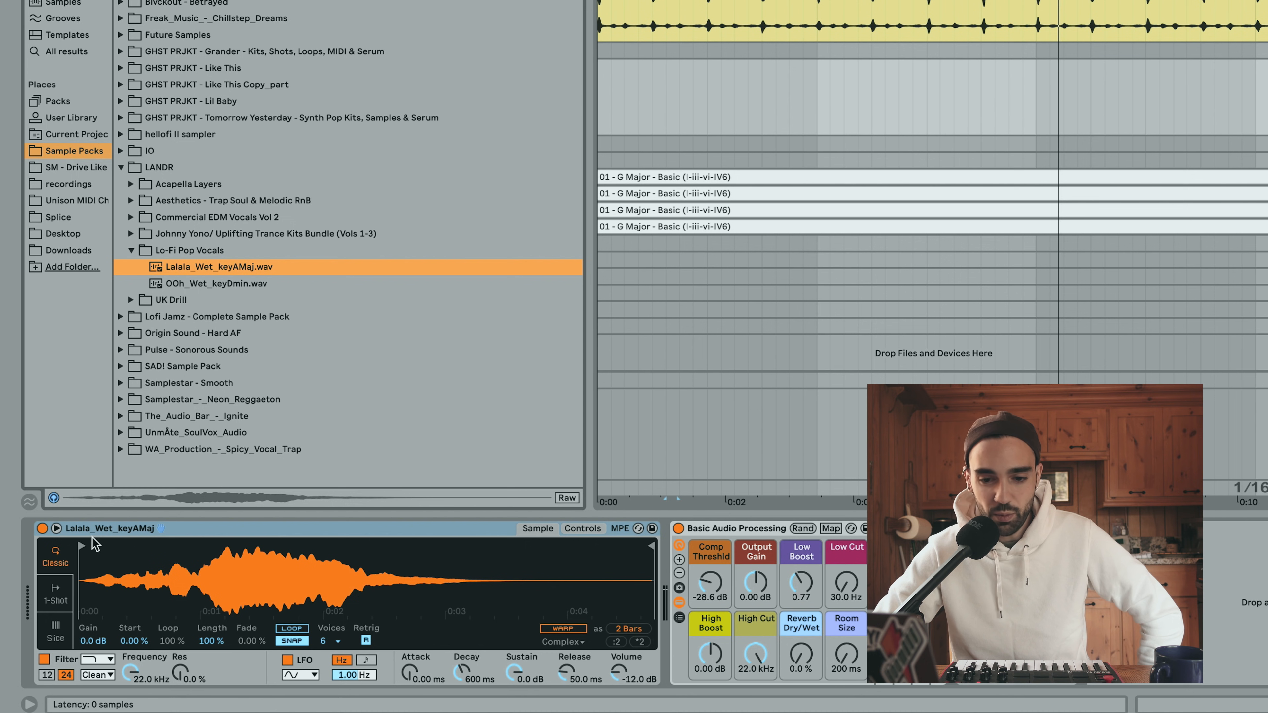
drag(81, 545, 191, 543)
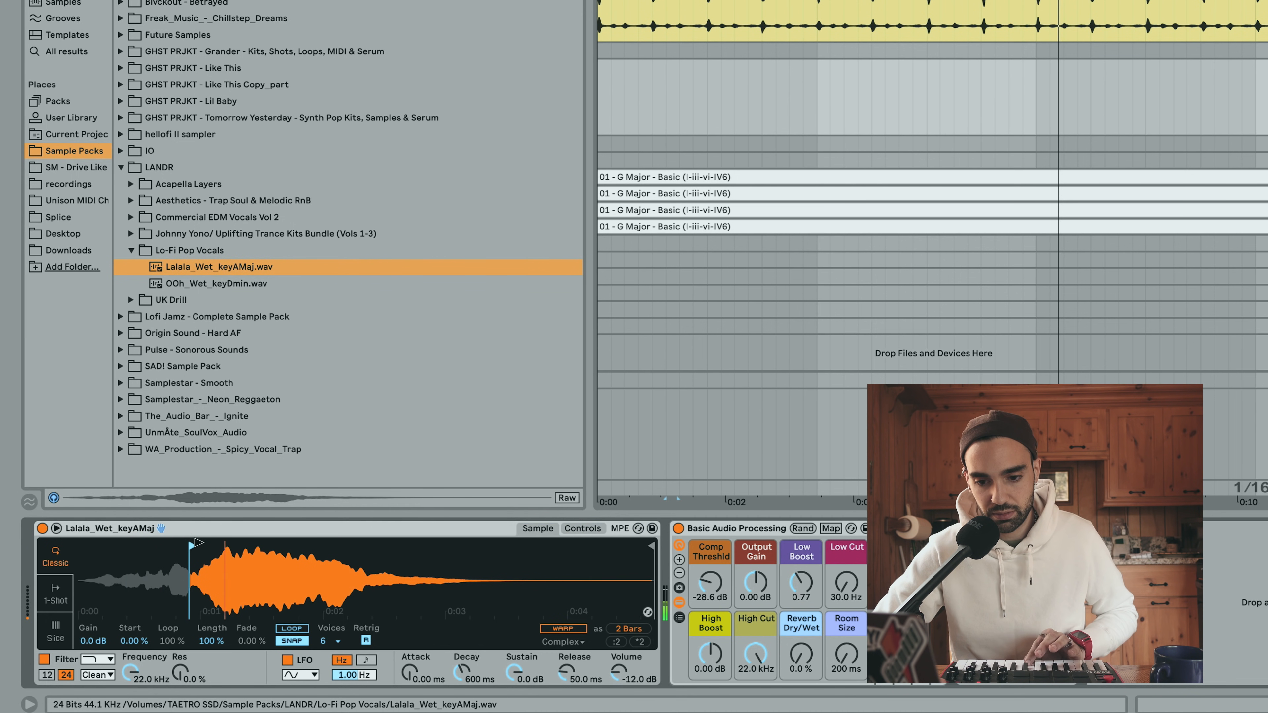
drag(193, 546, 198, 546)
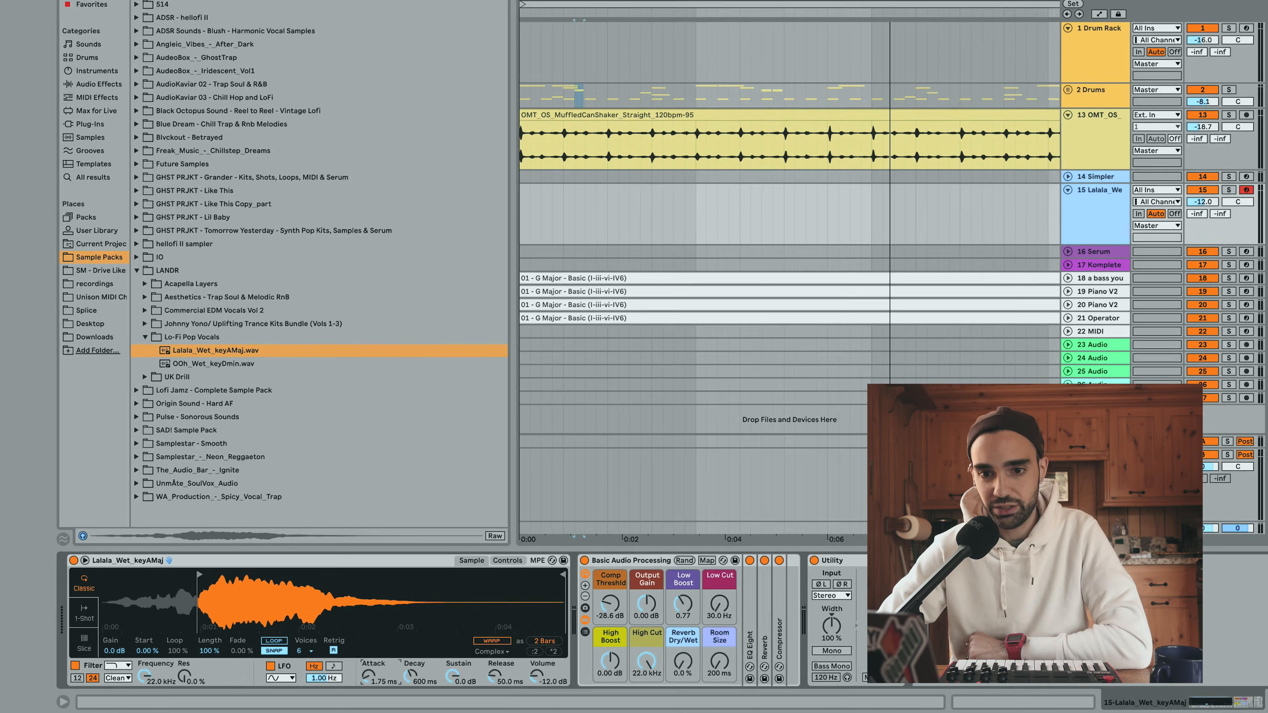
Set the audio buffer size to 128 Samples in the preferences and close them
click(108, 6)
click(130, 46)
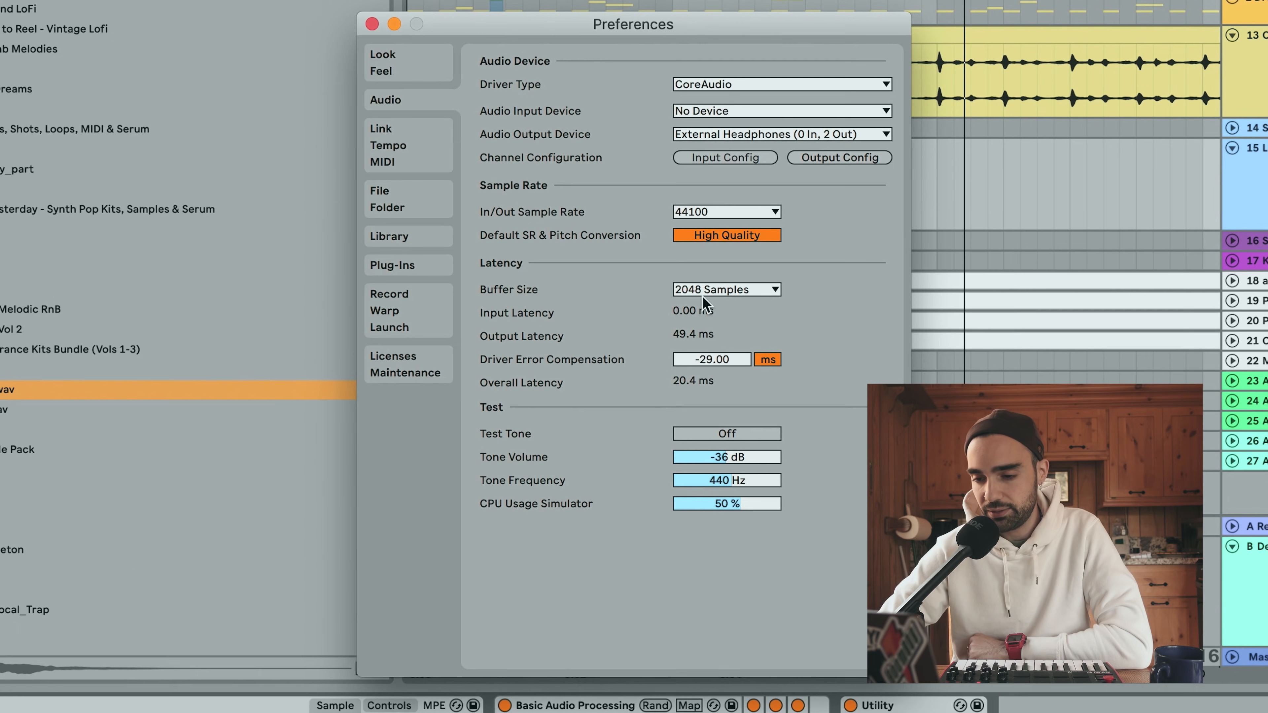
click(676, 315)
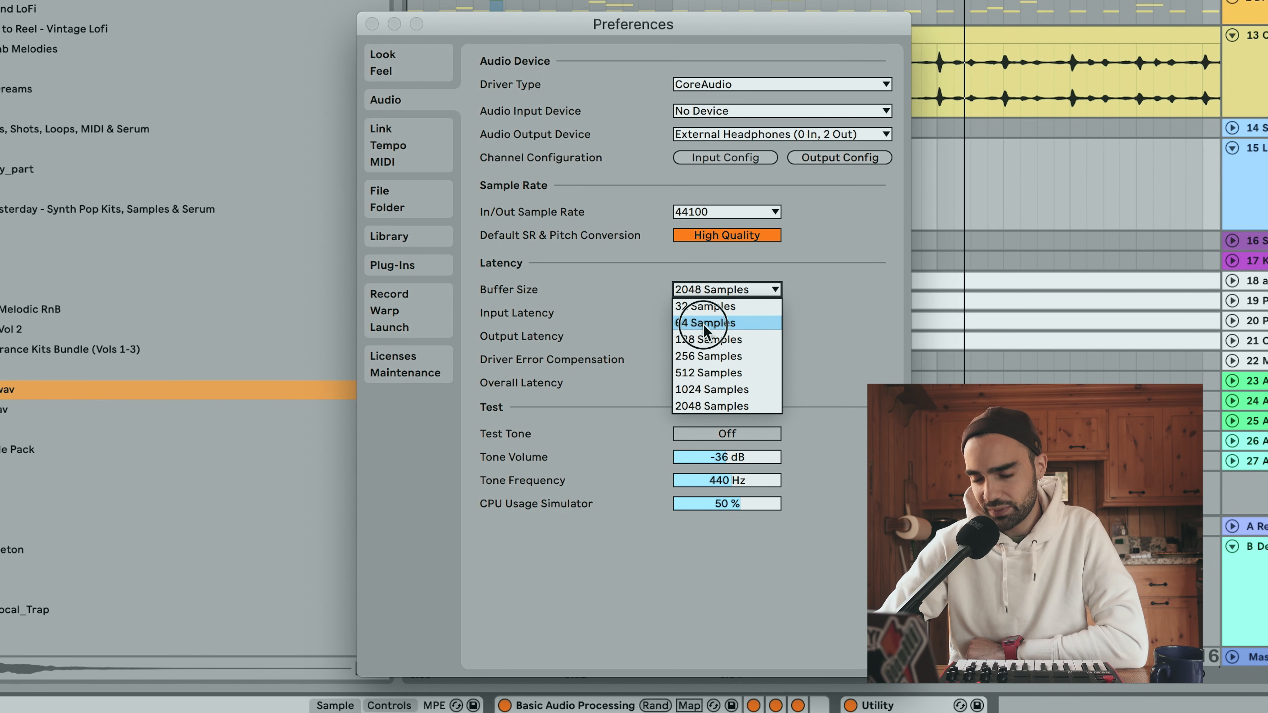
click(707, 342)
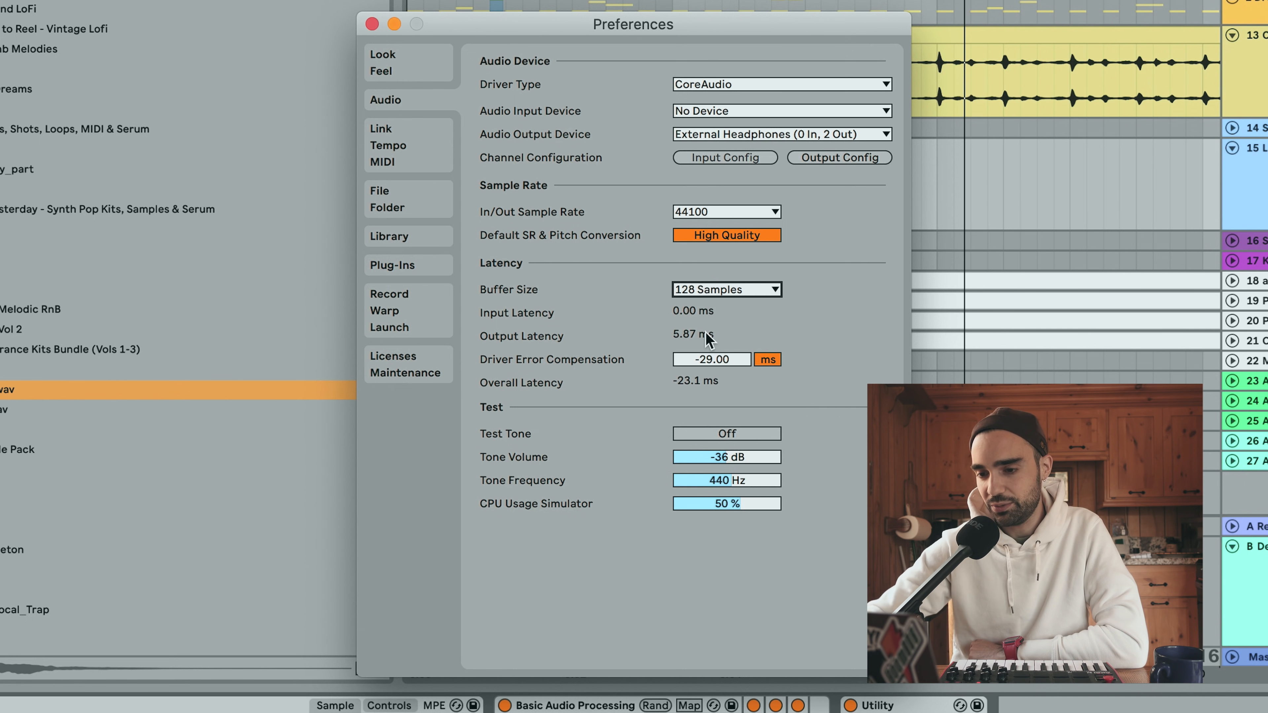
click(372, 23)
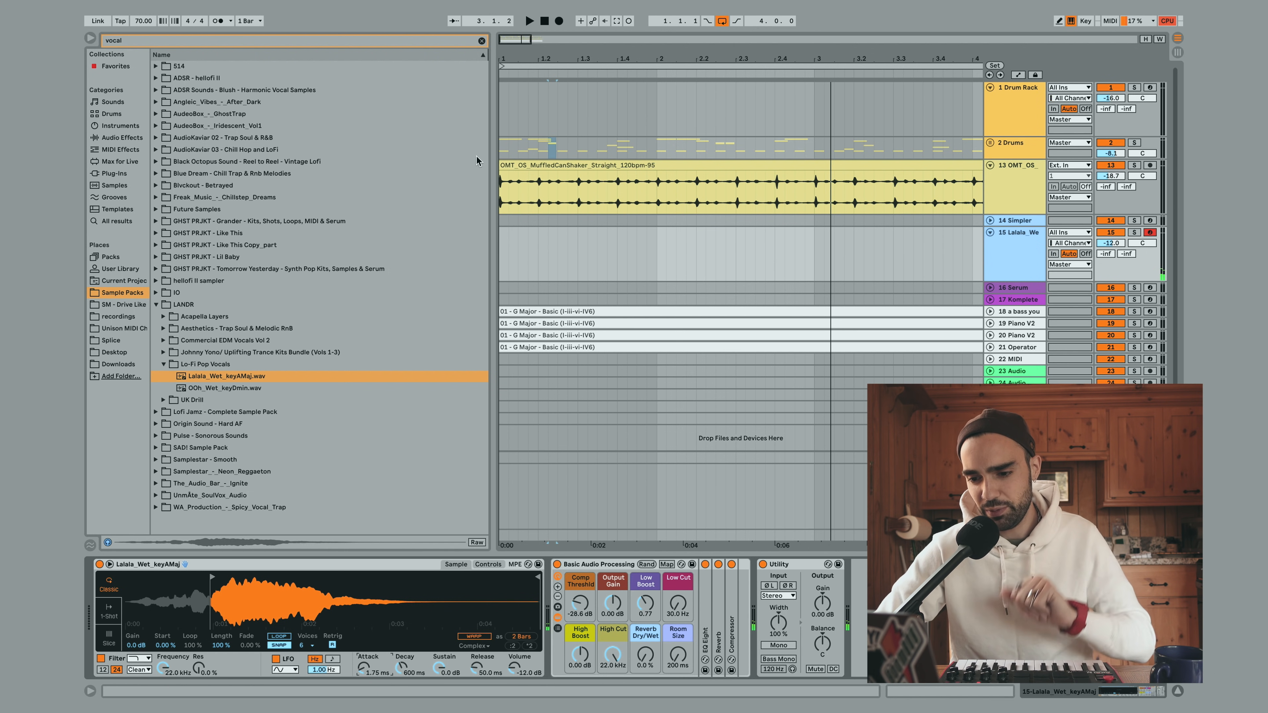
Set the vocal rack's Reverb Dry/Wet to 48 %, Room Size to 2.71 s and Low Cut to 345 Hz, and enable Warp in Simpler
mouse_move(648, 660)
mouse_down()
mouse_move(648, 630)
mouse_move(669, 650)
mouse_up()
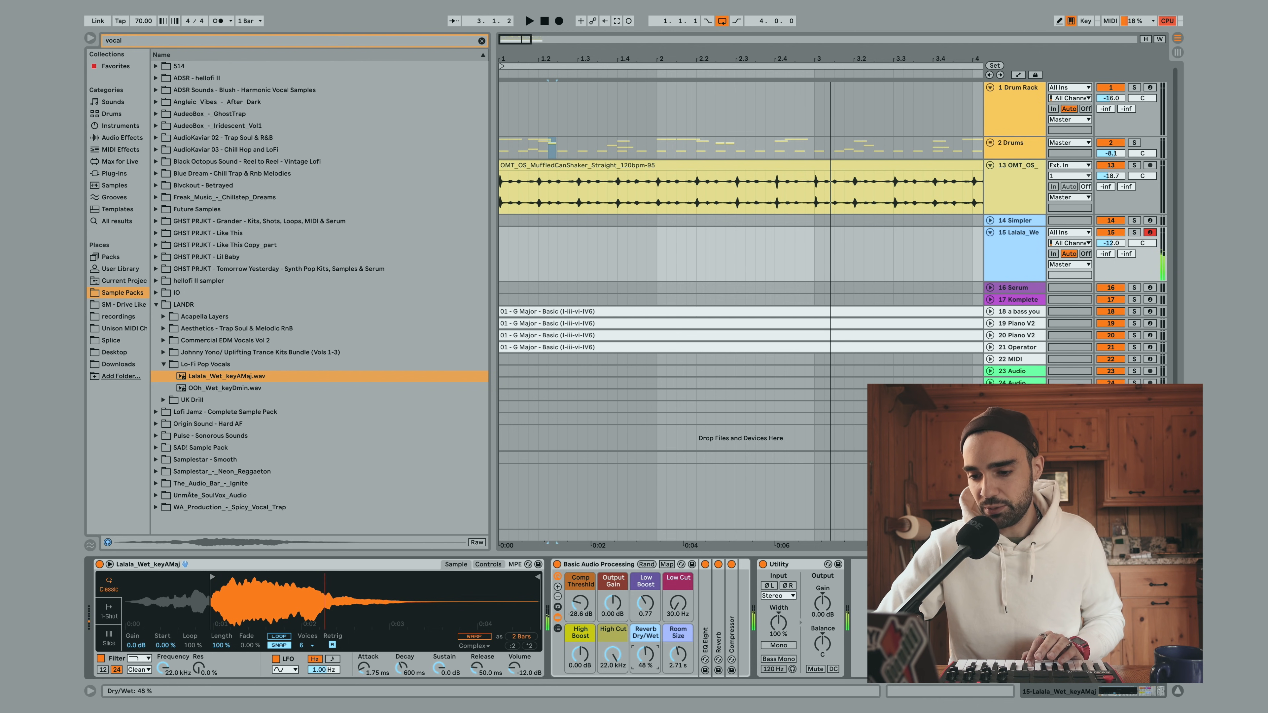
drag(677, 600, 678, 580)
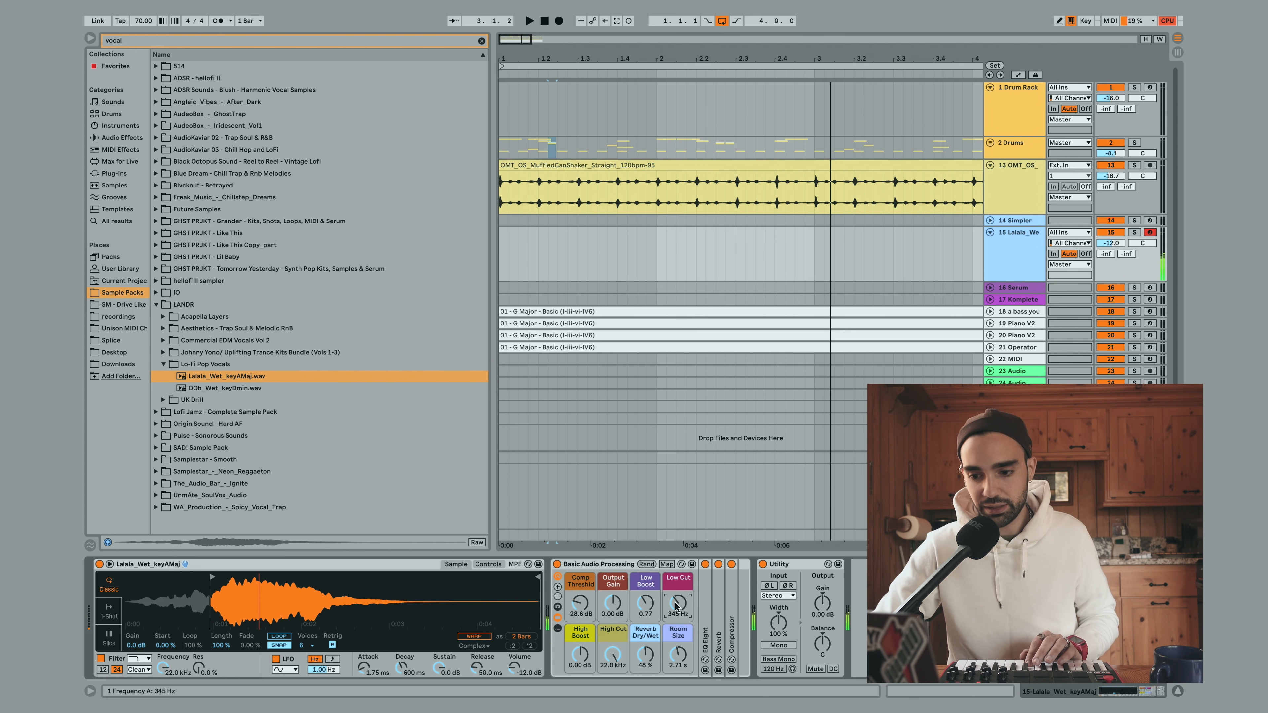
click(473, 636)
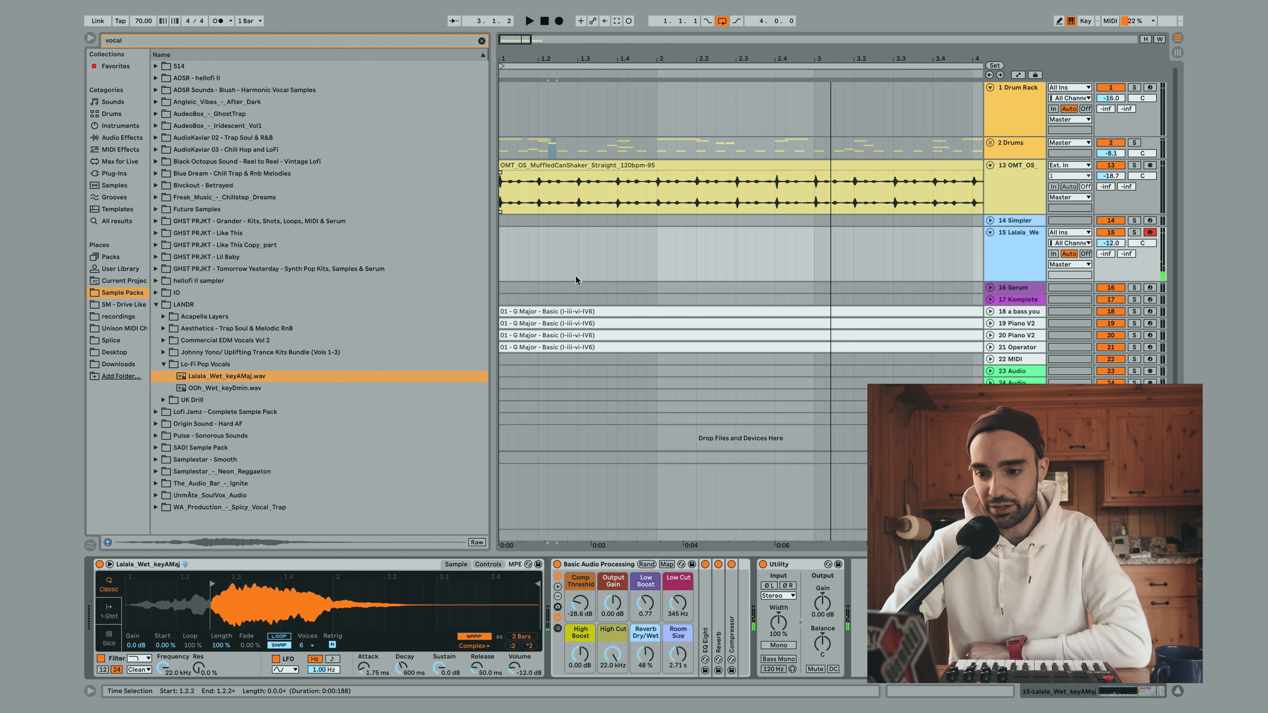
Insert a Tuner from the Utilities audio effects directly after Simpler on the Lalala vocal track
click(525, 312)
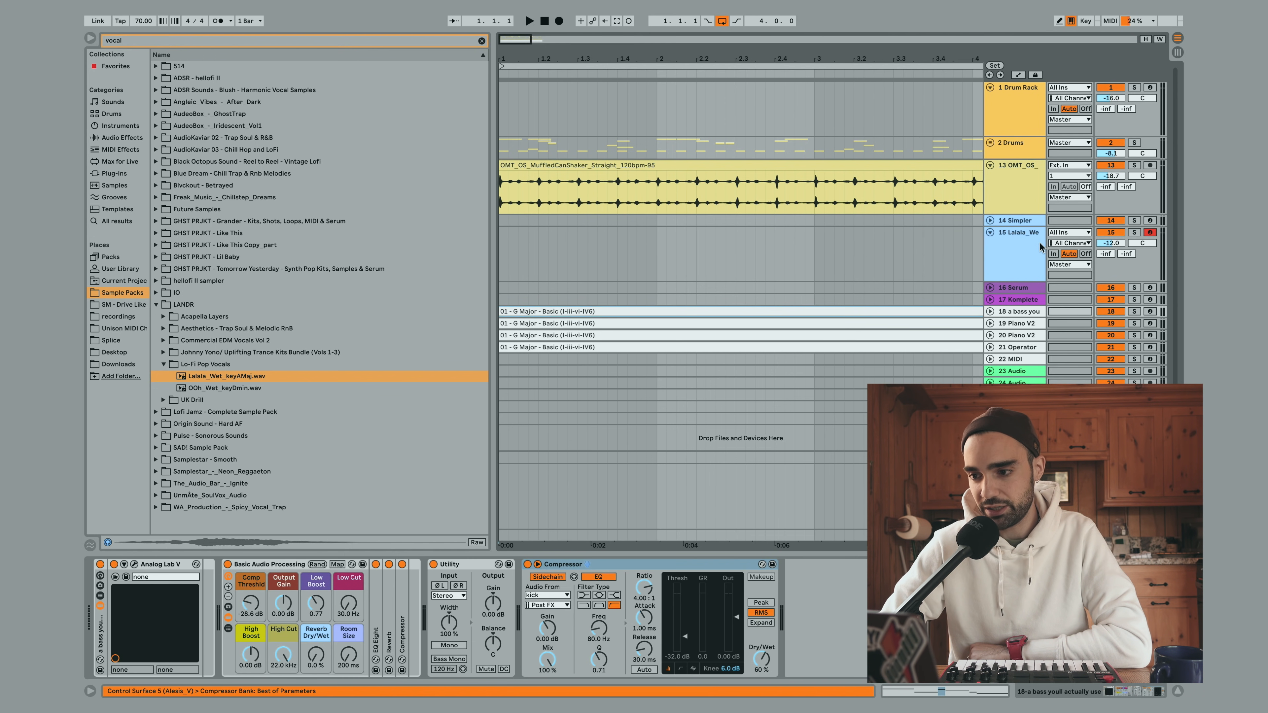
click(1017, 244)
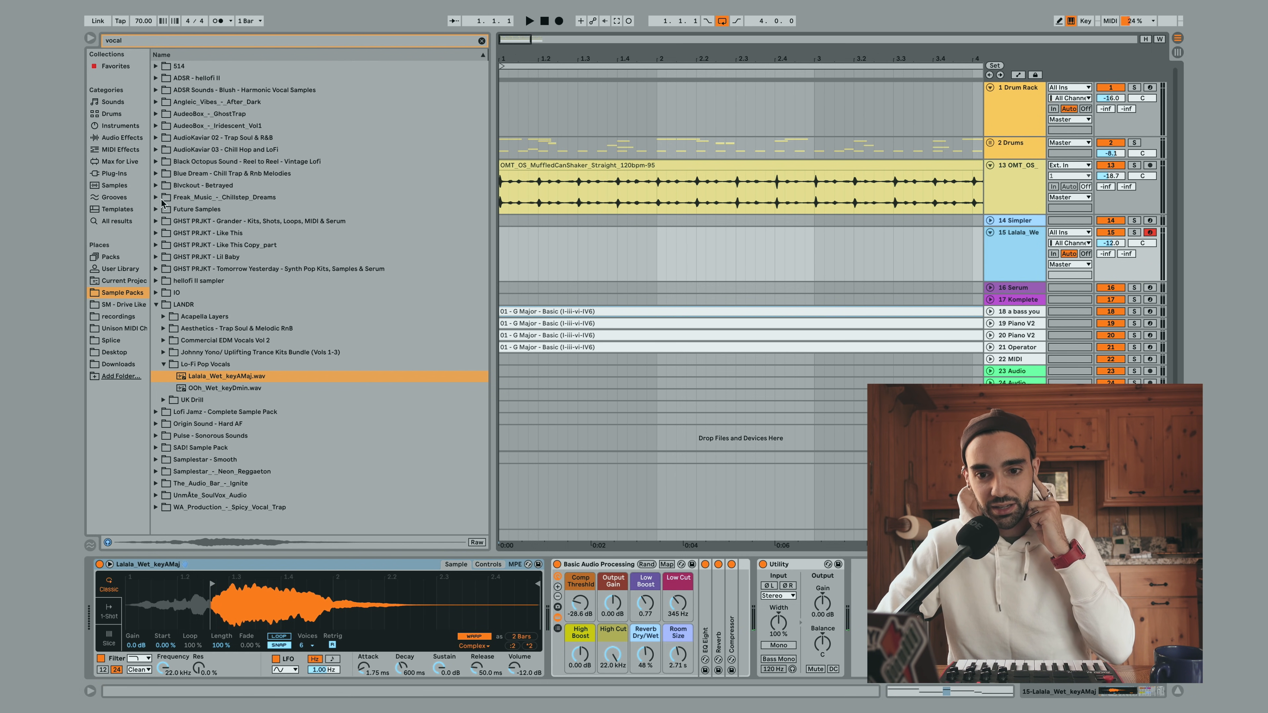
click(122, 137)
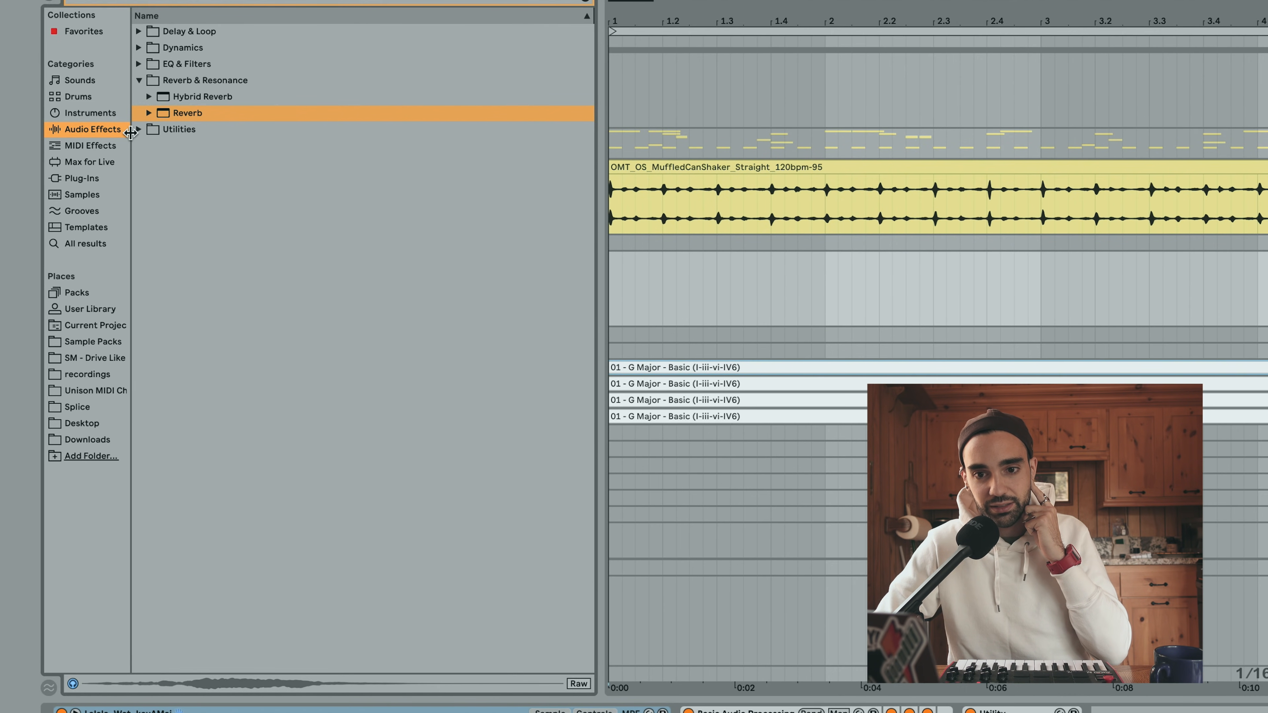
click(586, 2)
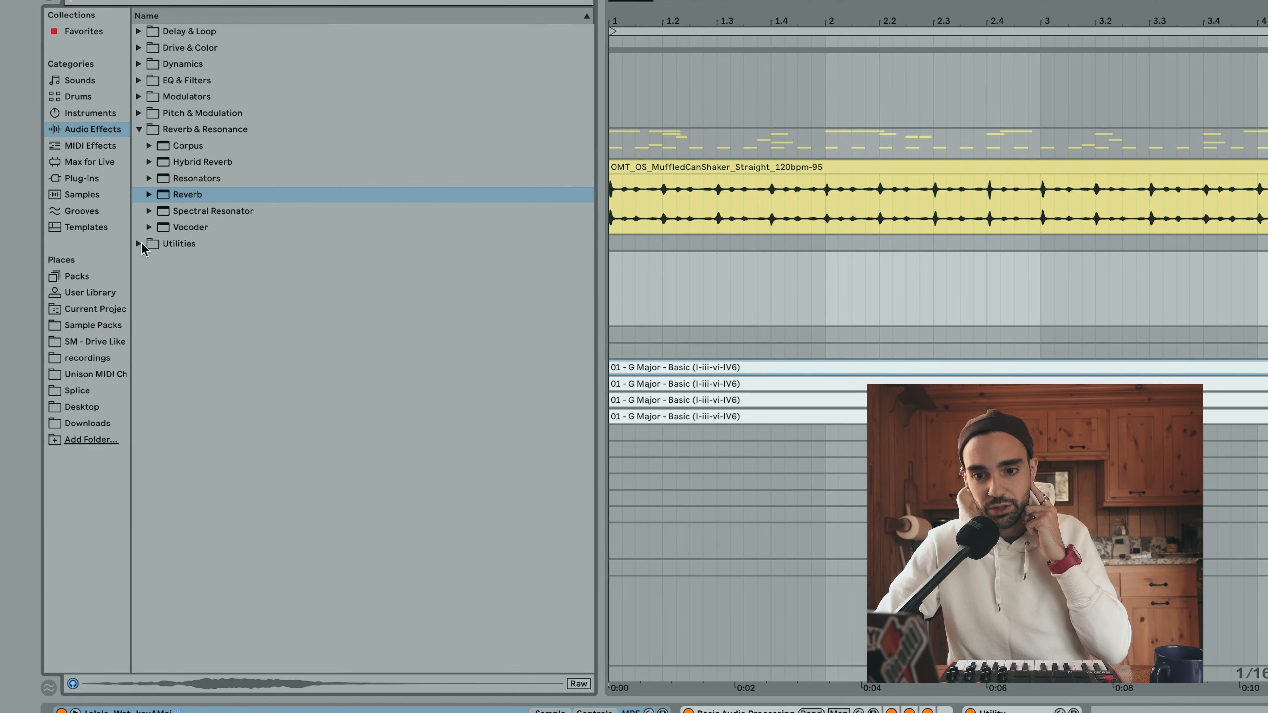
click(140, 244)
drag(156, 211, 631, 457)
drag(606, 404, 652, 693)
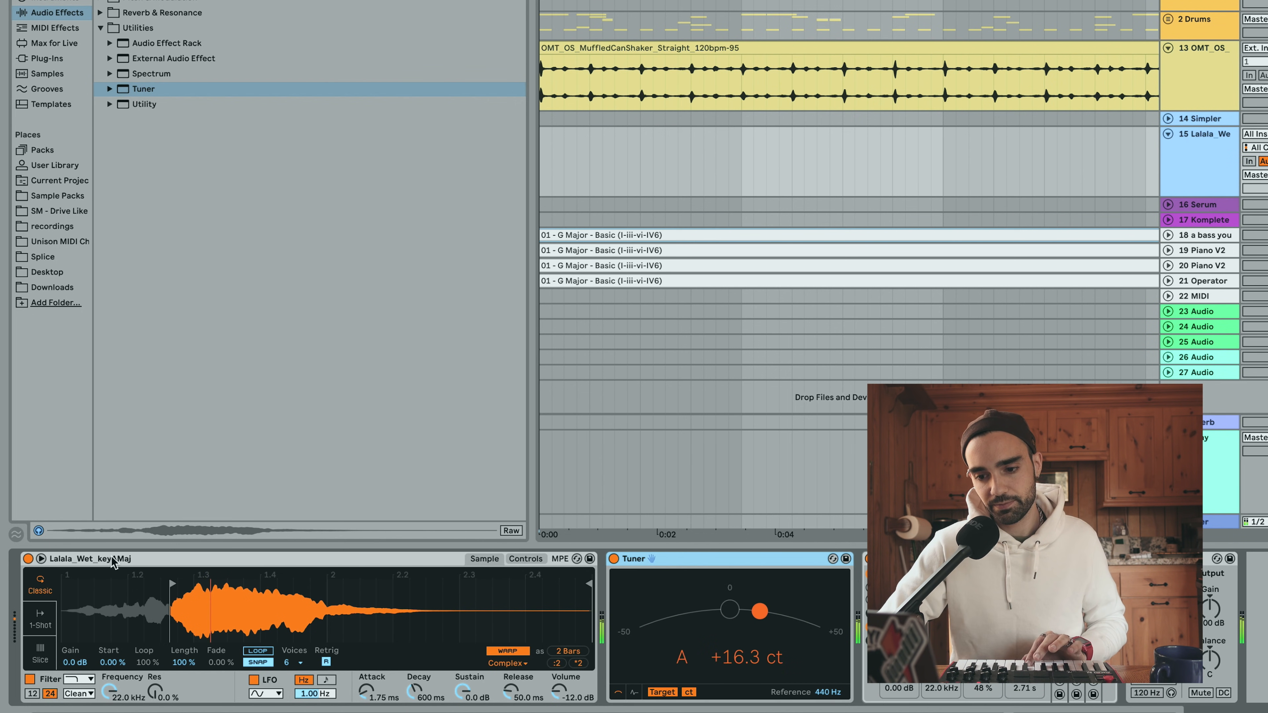
Transpose the Lalala vocal to +3 st in Simpler's controls while checking notes against the Tuner, and return to the sample view
click(528, 559)
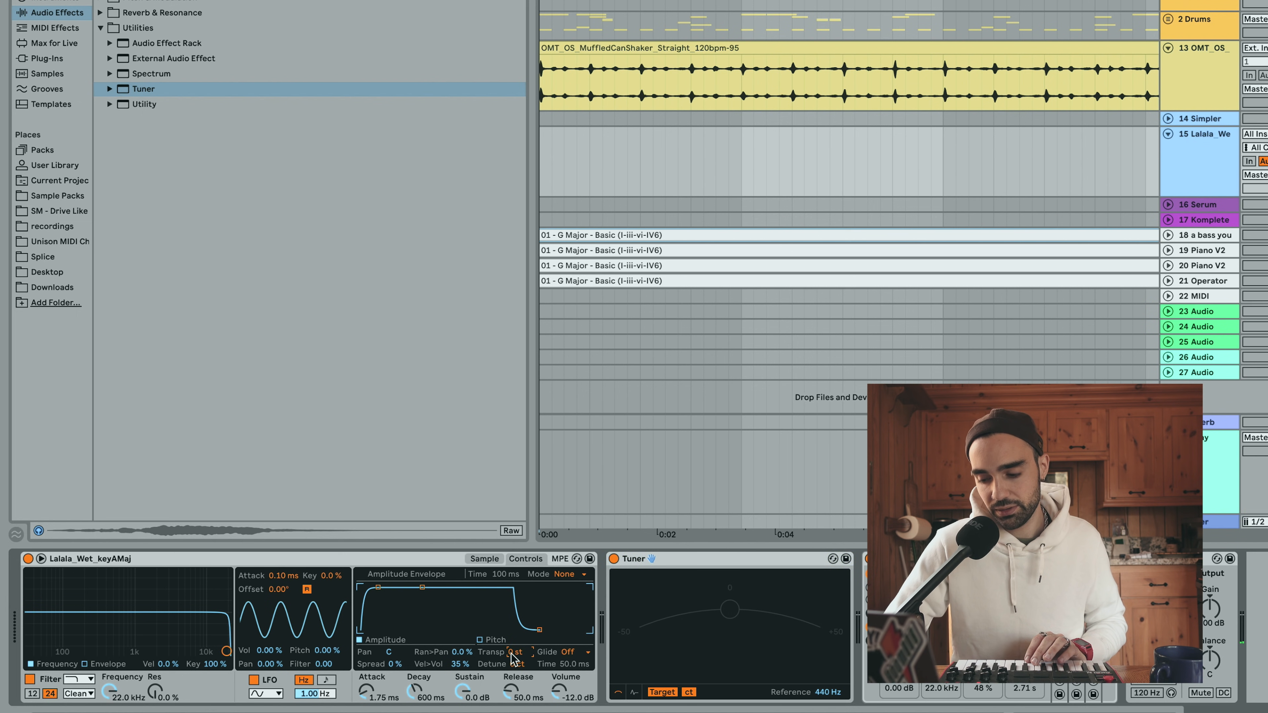
key(Up)
key(Up)
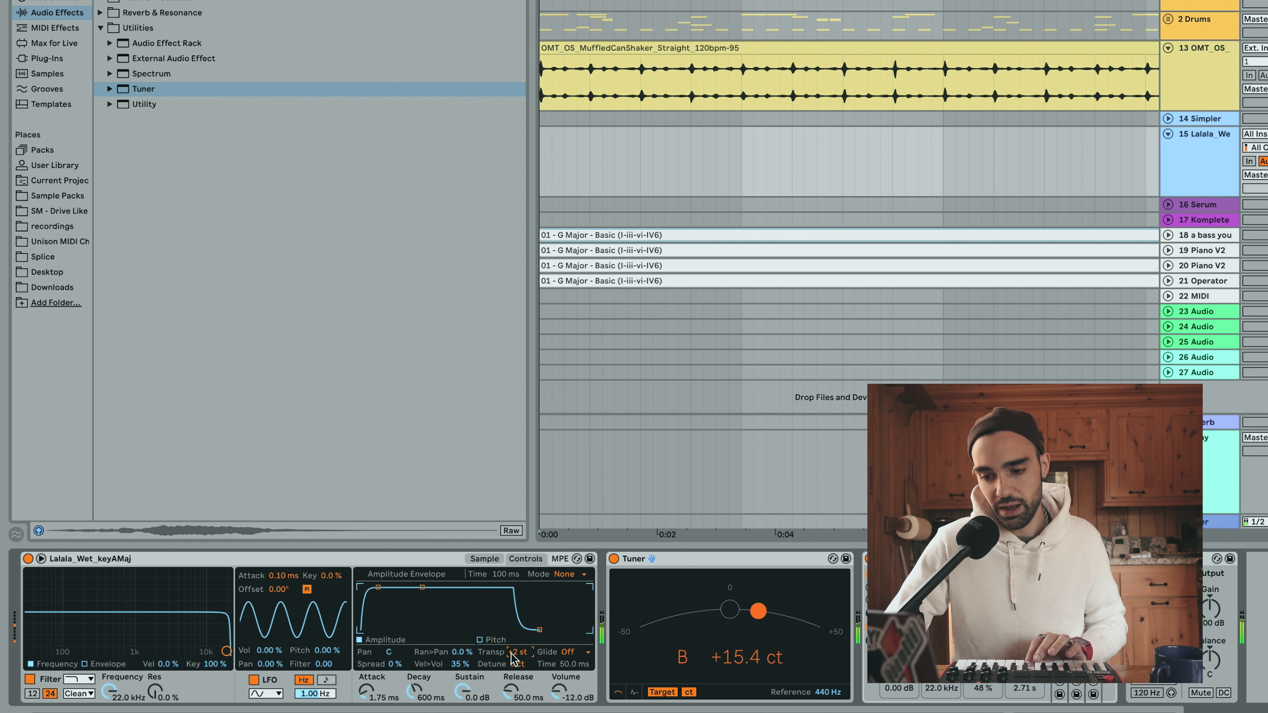
key(Up)
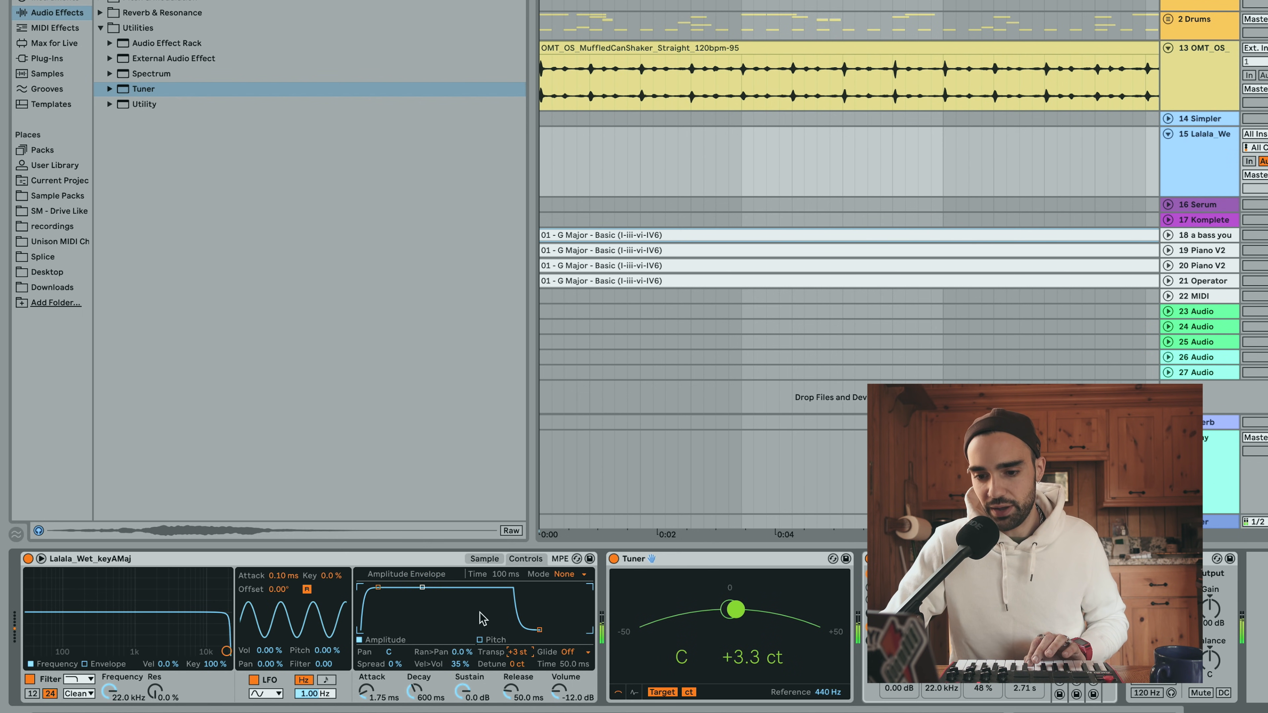
click(485, 559)
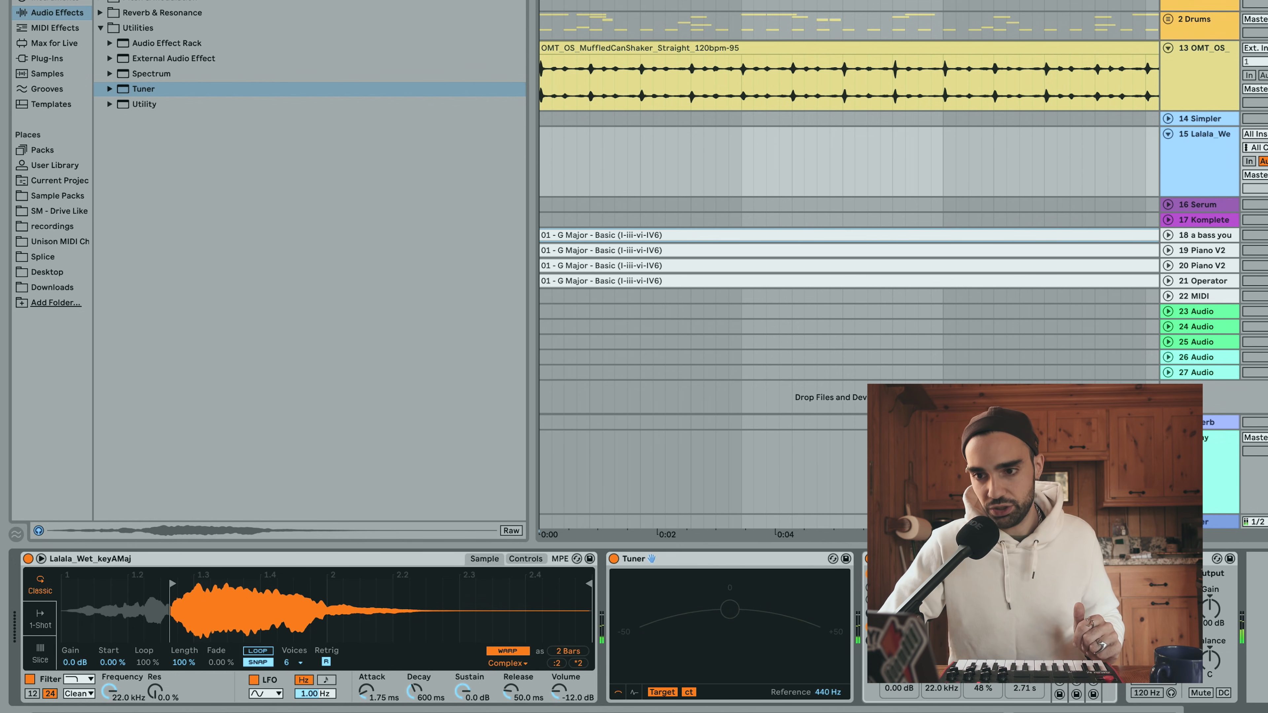
Play the loop with the transposed vocal, stop playback and select the Operator track
key(space)
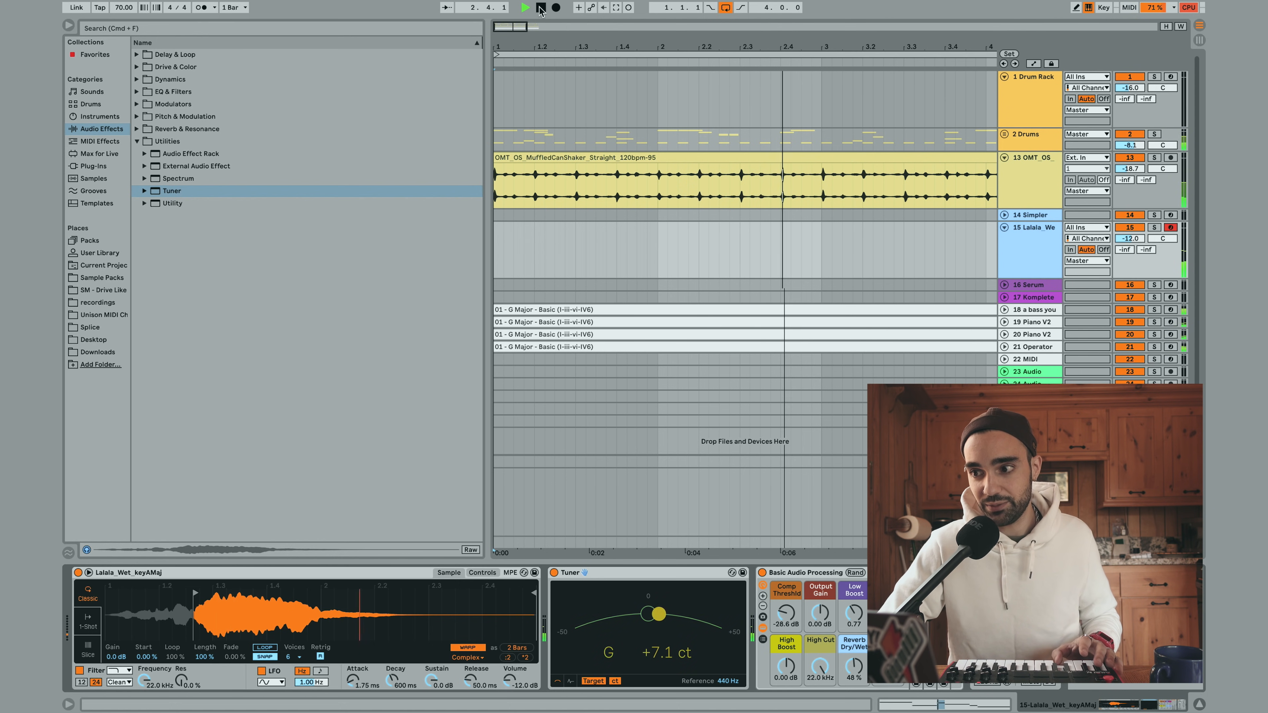
click(541, 8)
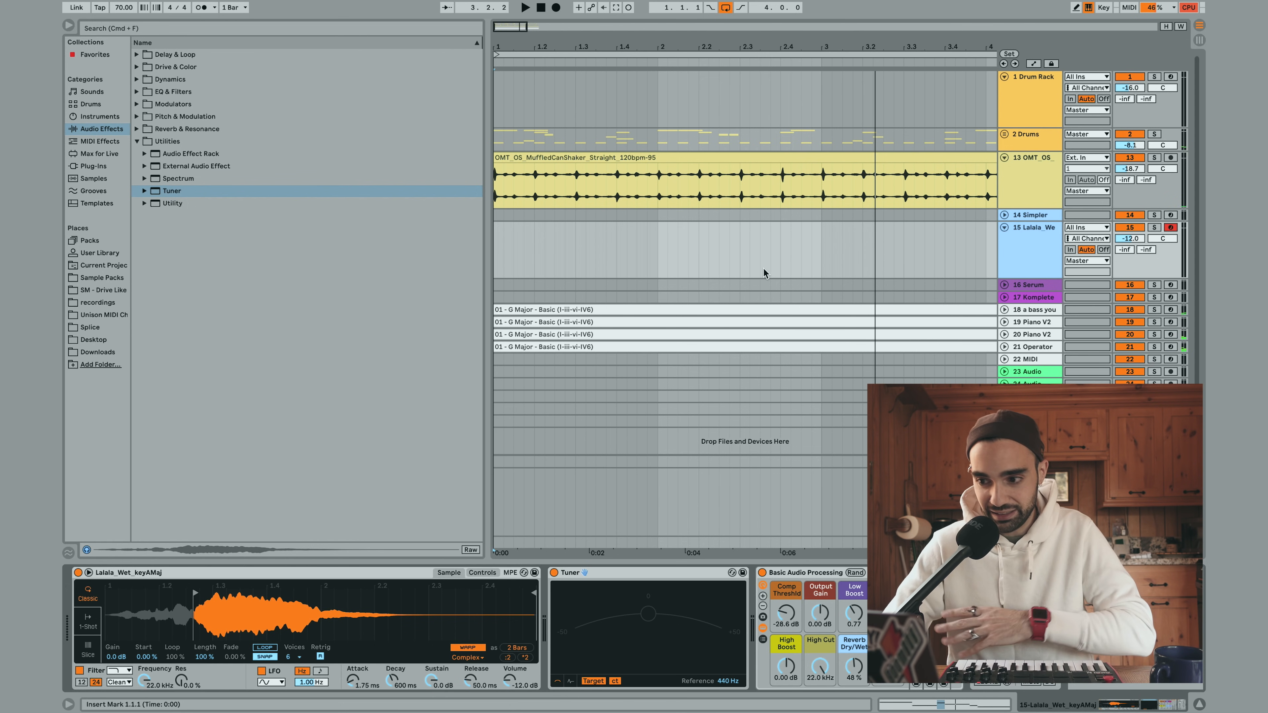
click(1028, 323)
click(1023, 347)
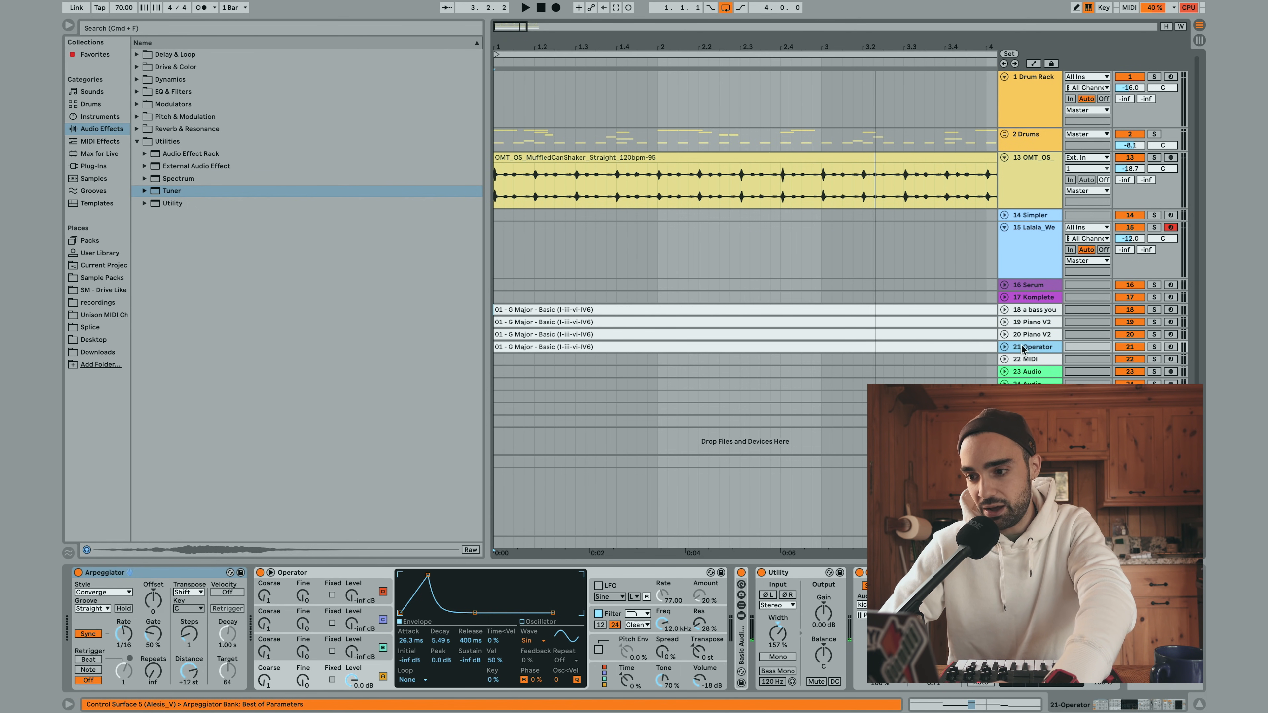
Freeze tracks 18 to 21, covering the bass, both Piano V2 tracks and Operator
click(1024, 311)
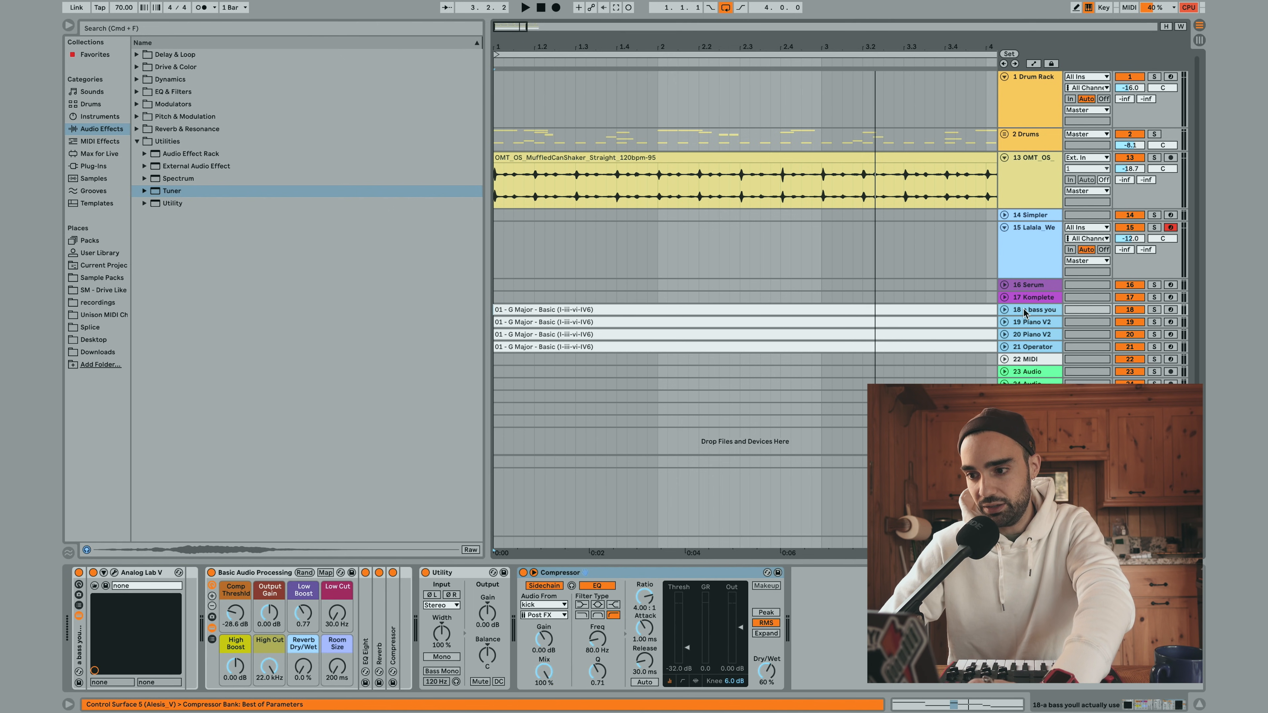
right_click(1024, 312)
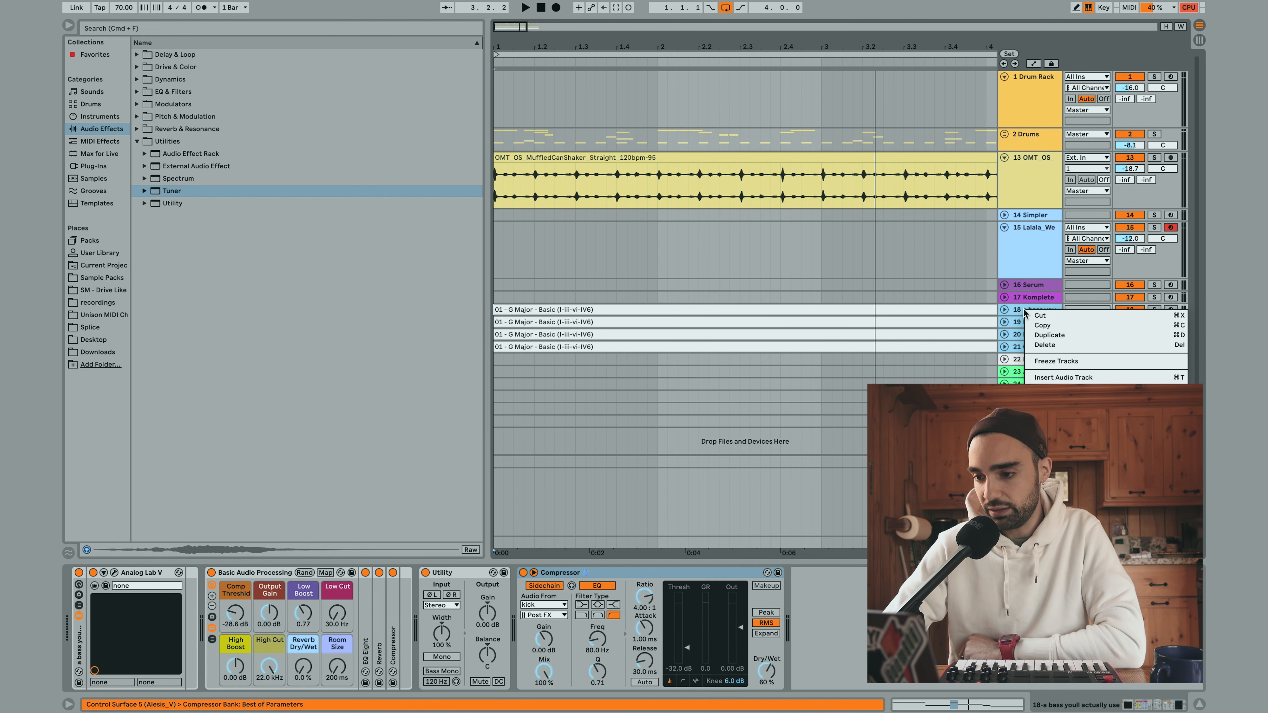
click(1058, 361)
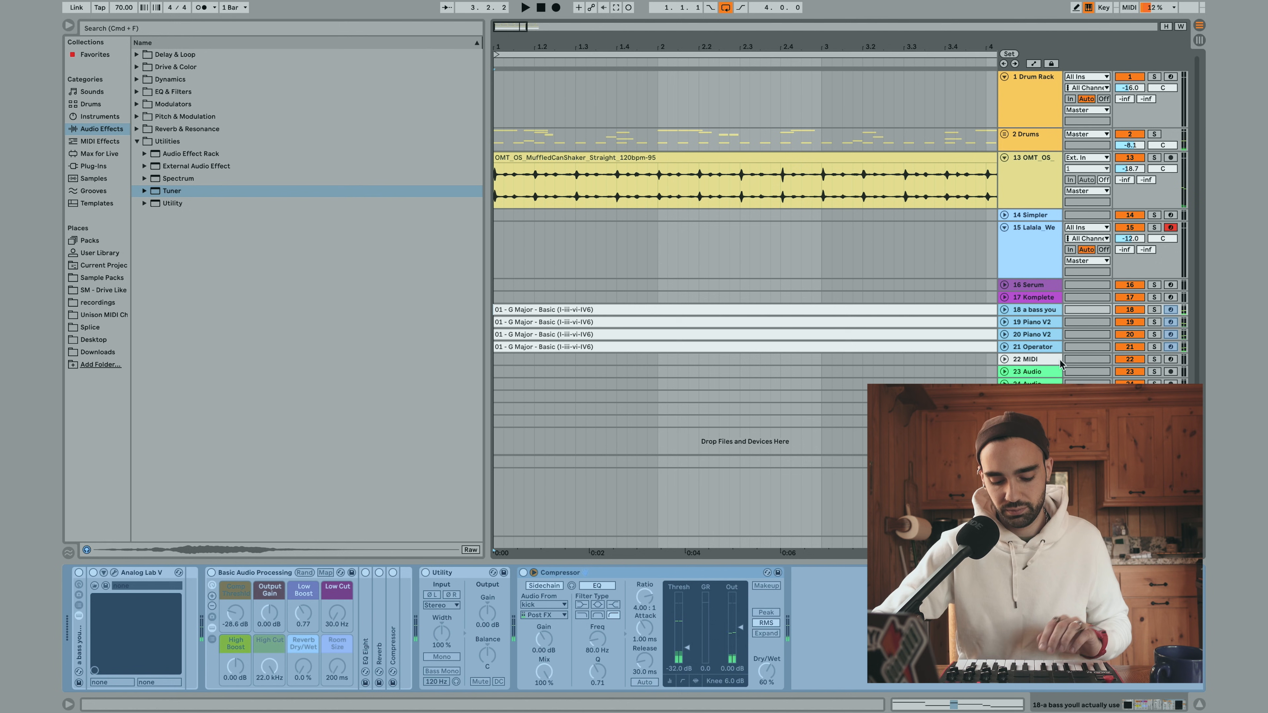
Play the loop with the frozen tracks, then detune the Lalala vocal slightly downward in Simpler's controls while checking it against the Tuner
key(space)
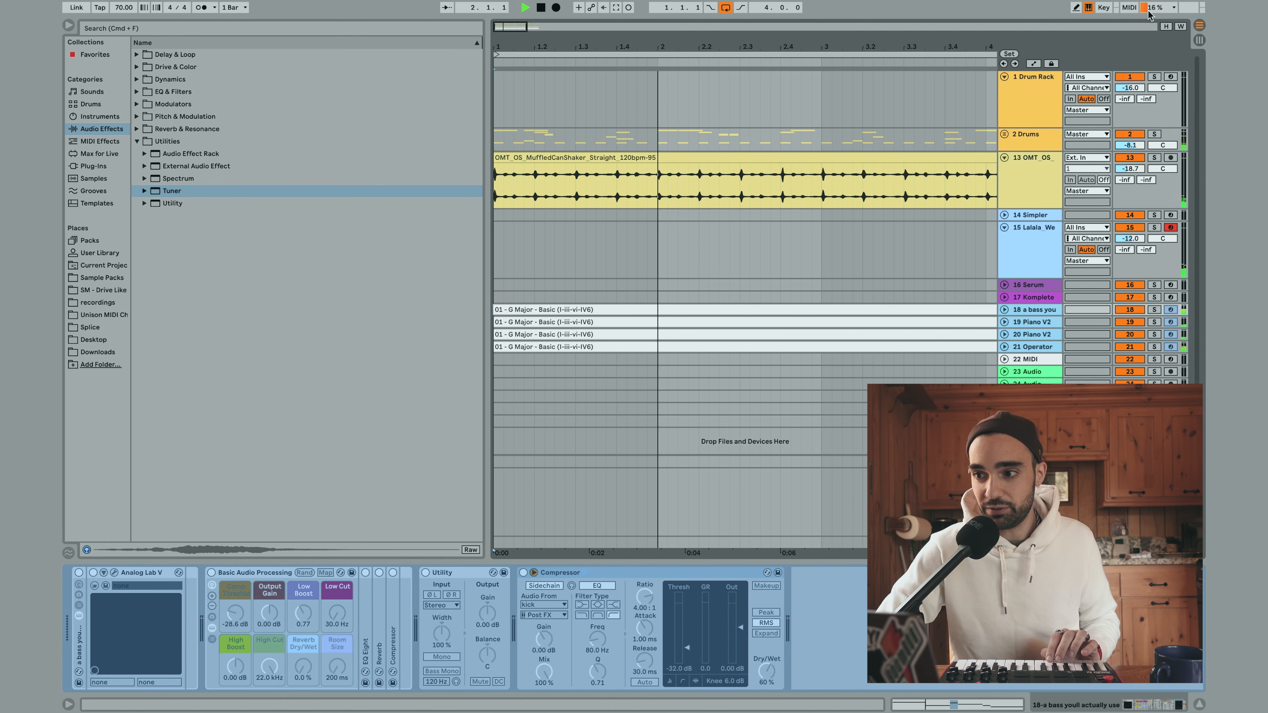
click(69, 26)
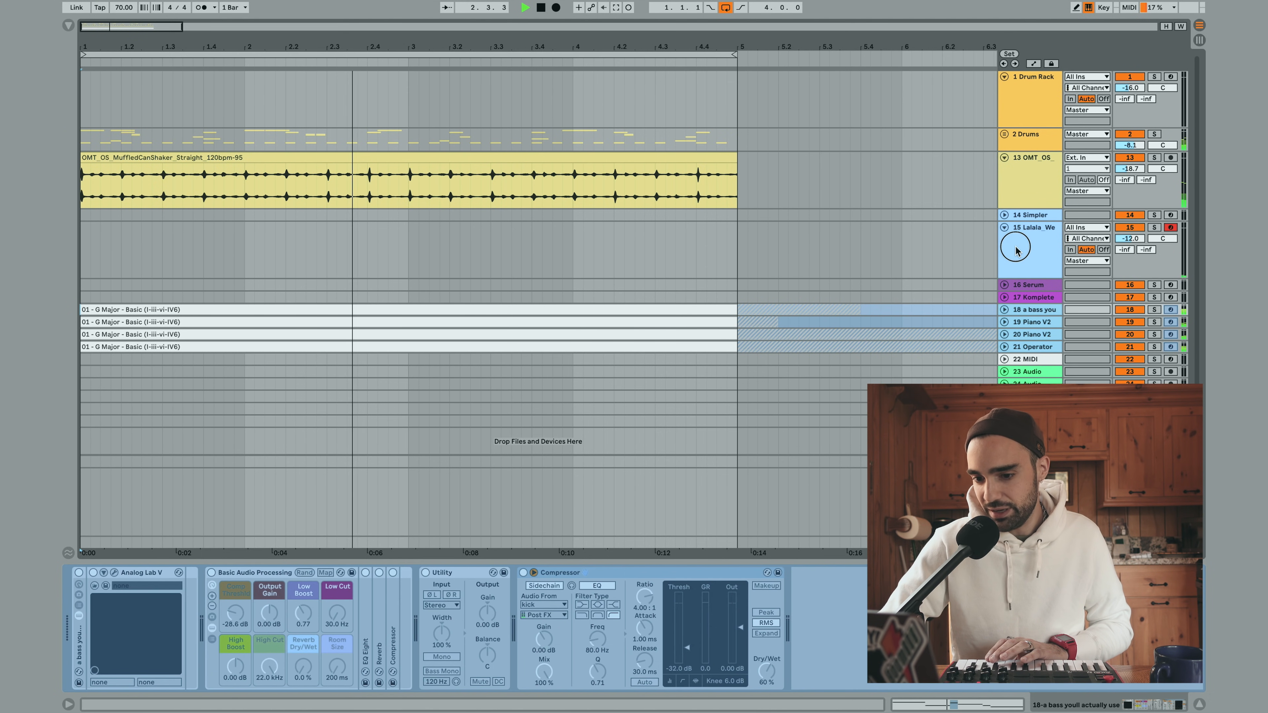
click(1015, 246)
click(482, 573)
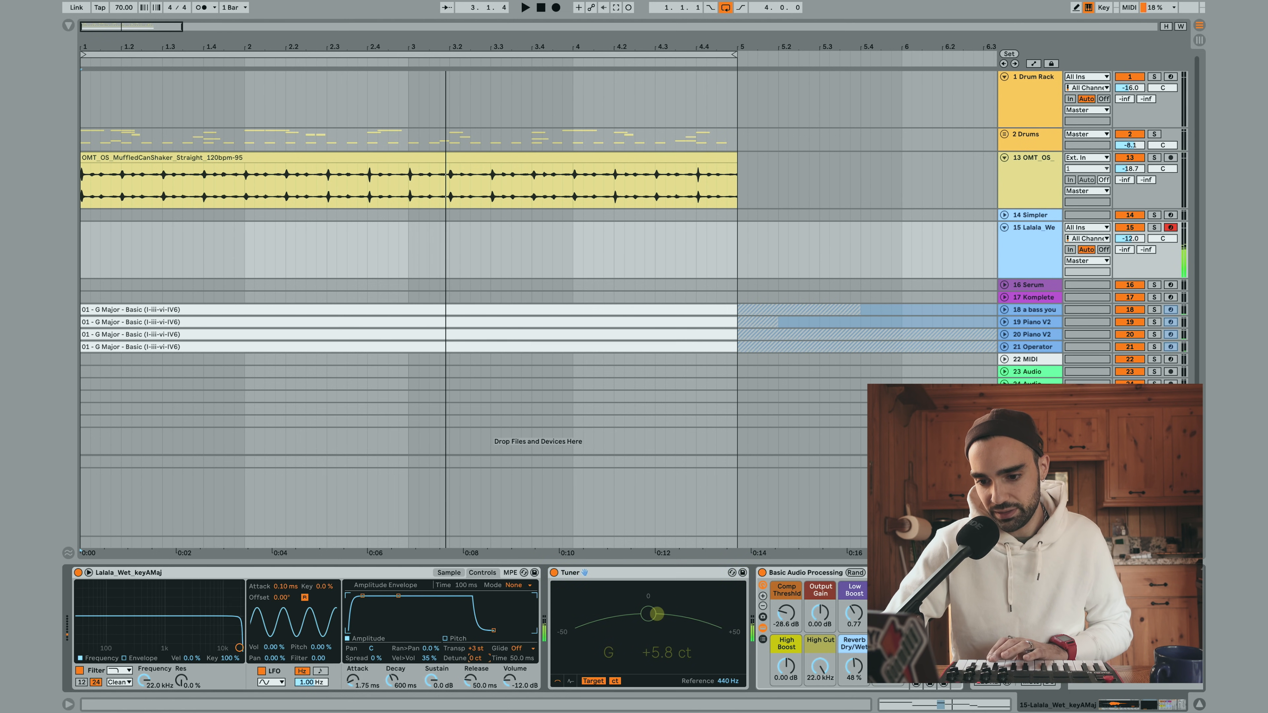
drag(474, 660, 474, 653)
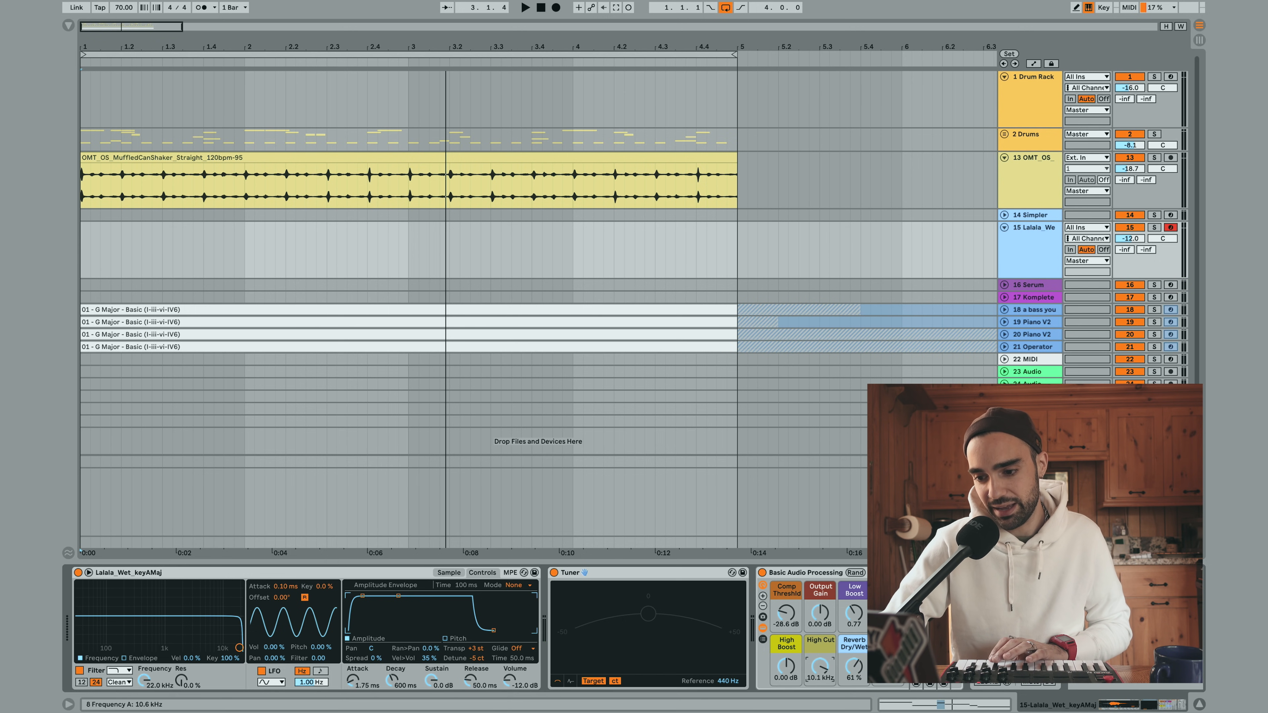
Set the vocal rack's High Cut to 3.96 kHz, Reverb Dry/Wet to 65 % and Room Size to 6.64 s, and Simpler's Release to 347 ms
drag(852, 664, 852, 659)
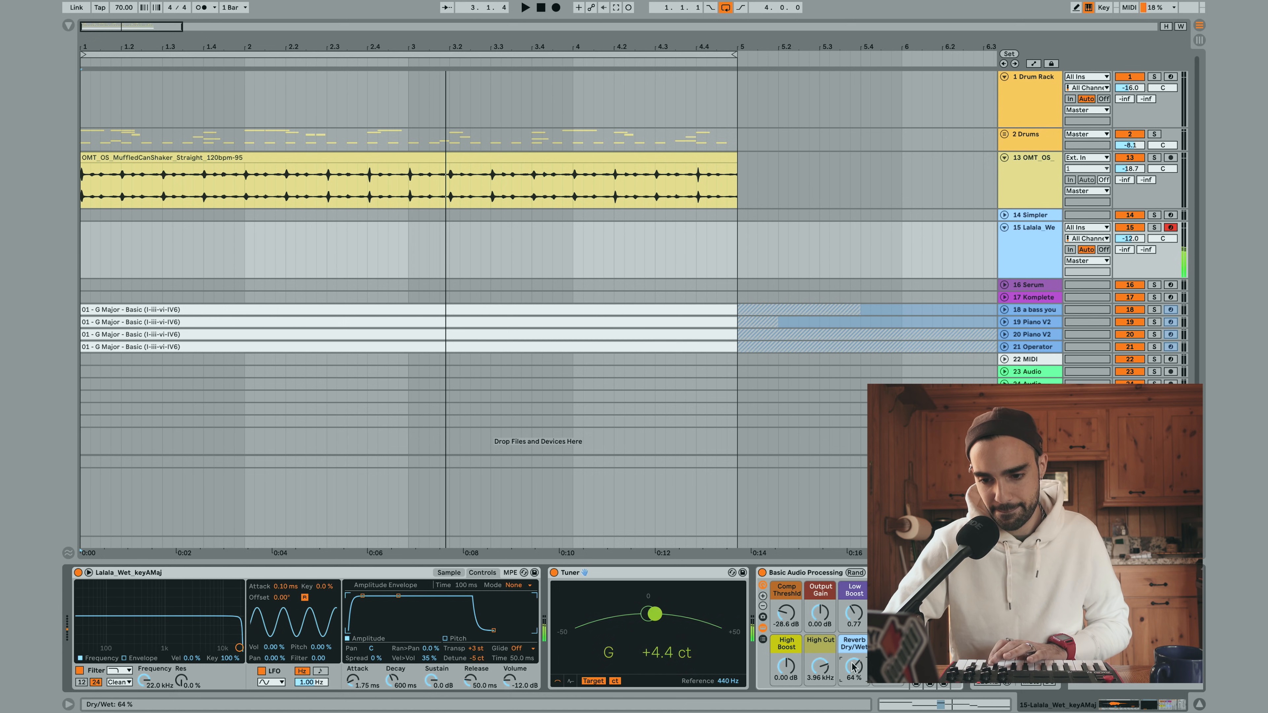
click(449, 574)
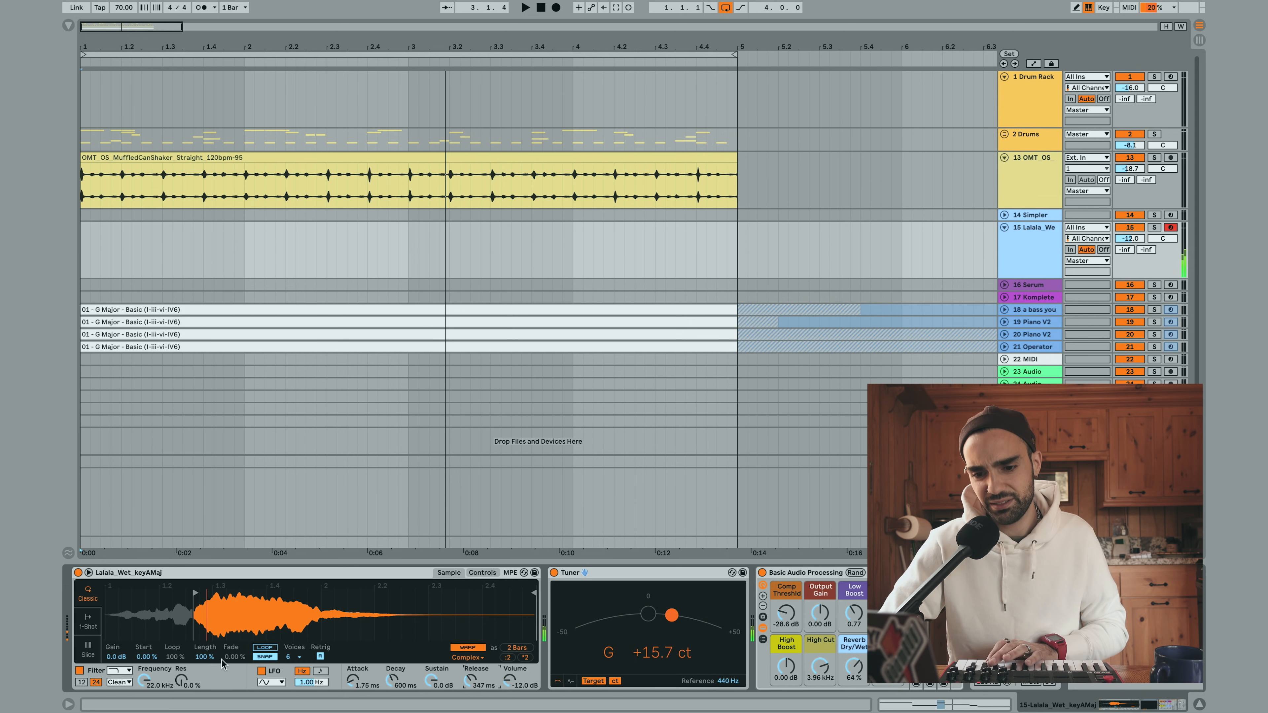
key(space)
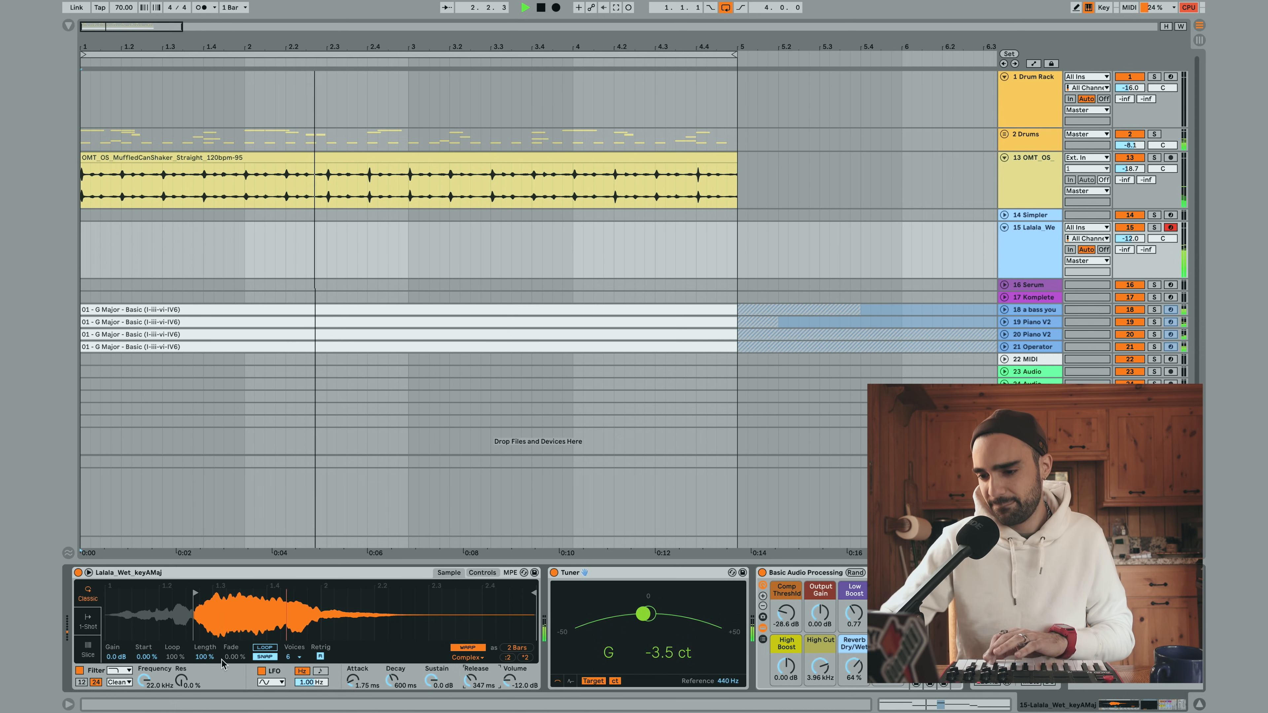
key(space)
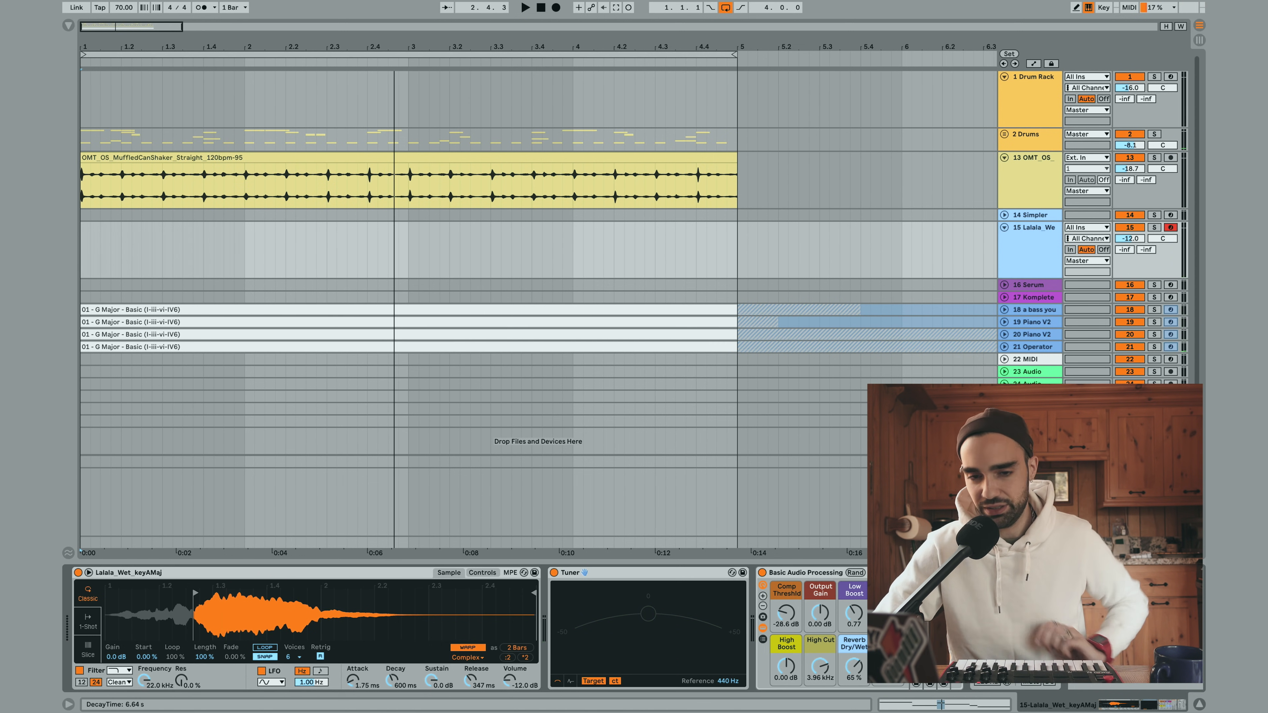
Insert a Ping Pong Delay after Simpler with Filter 2.69 kHz, Feedback 27 % and Dry/Wet 28 %, and set the vocal track's volume to -15.4 dB
click(68, 25)
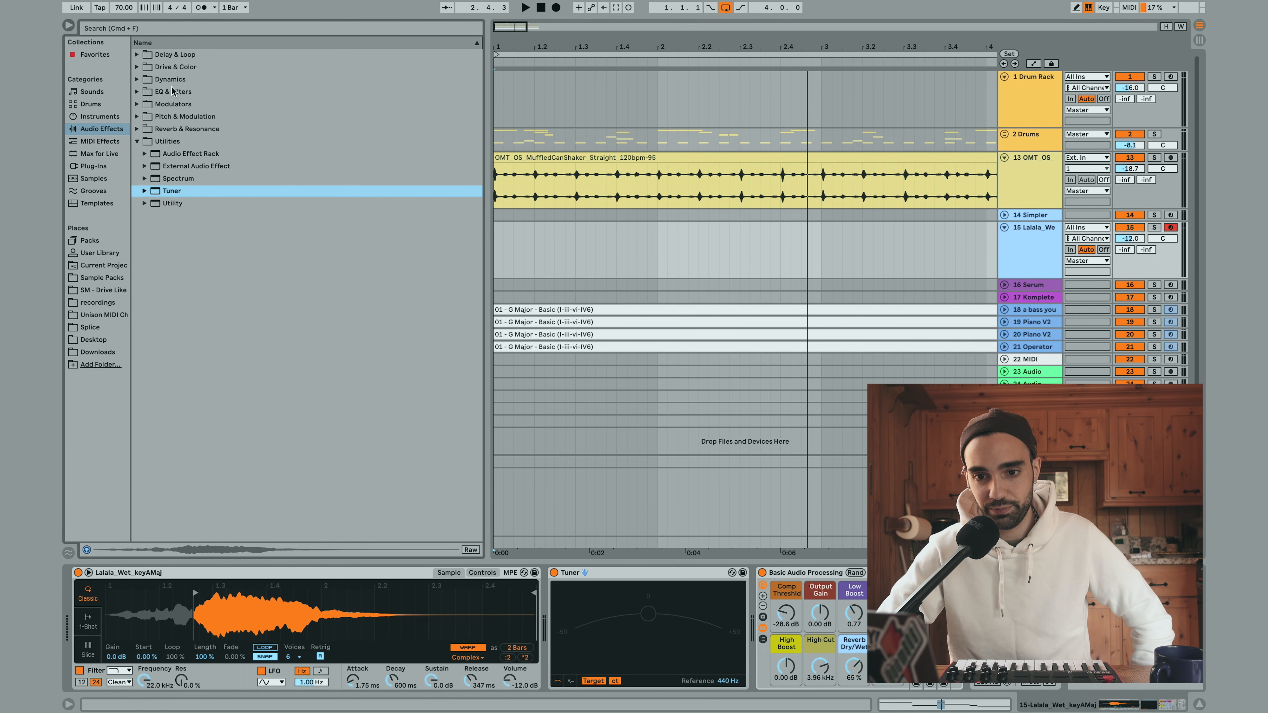
click(136, 55)
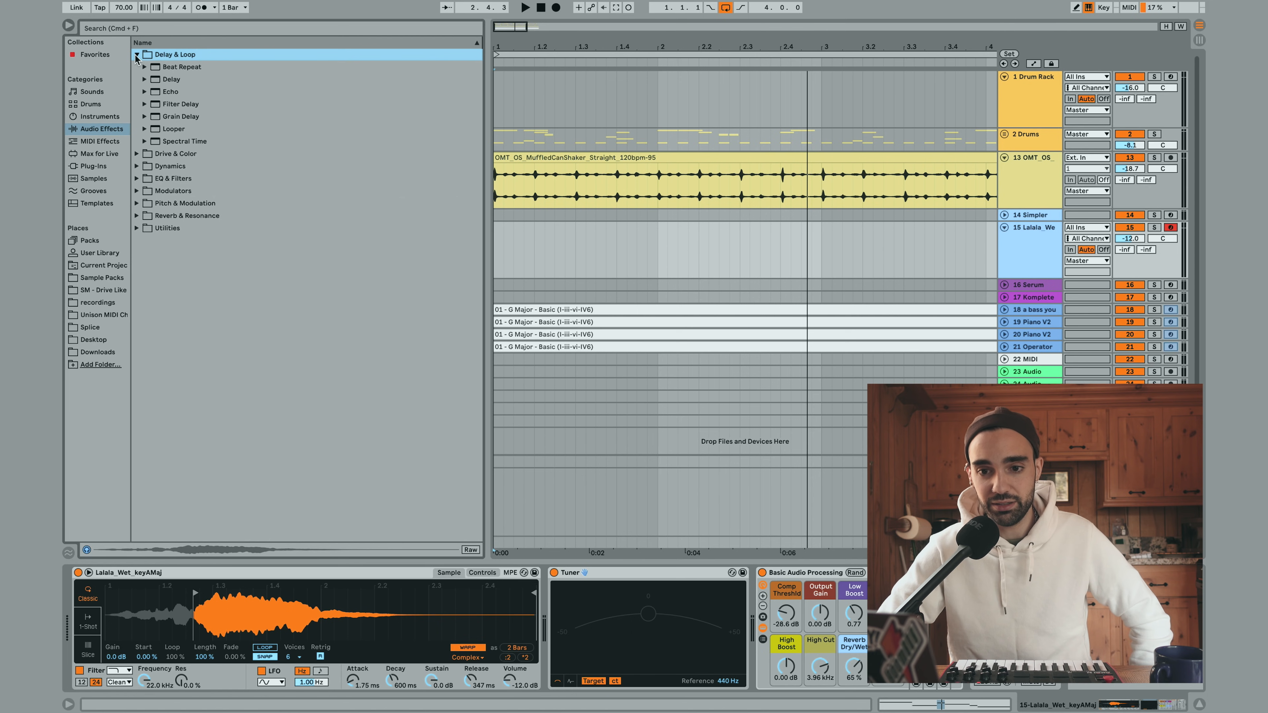
click(159, 79)
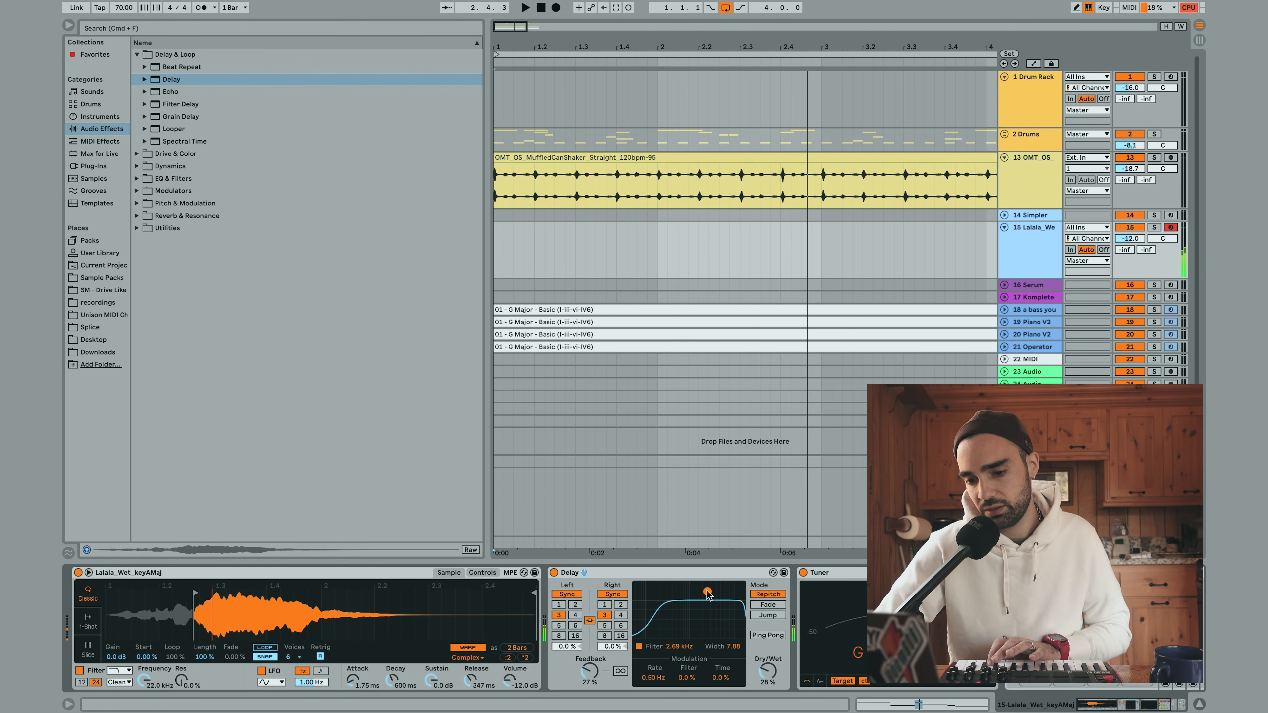
scroll(761, 593, right, 3)
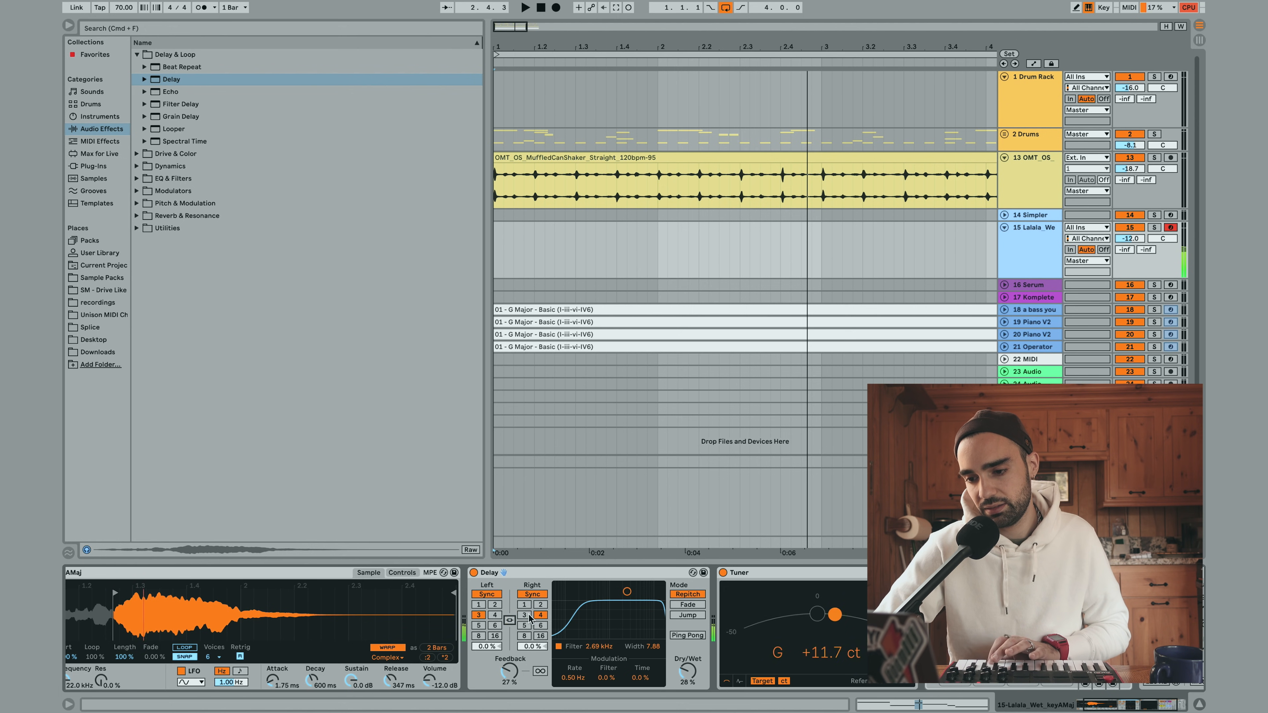
click(683, 637)
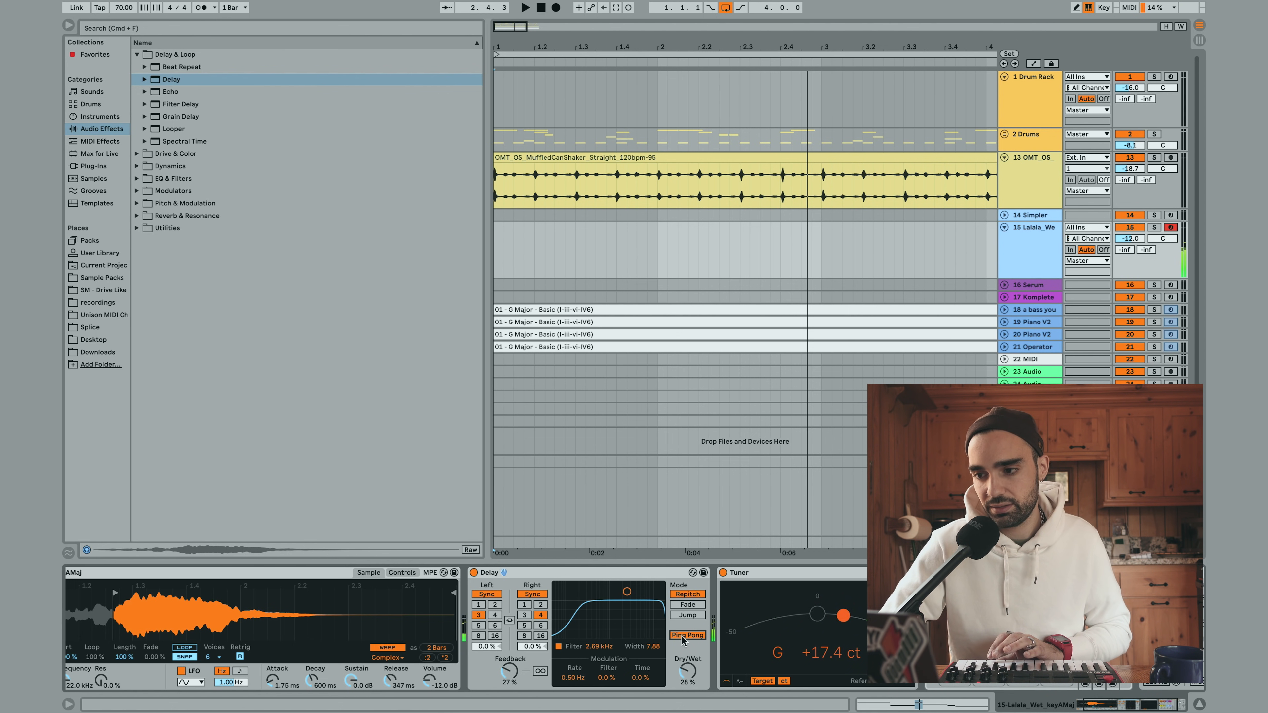
drag(1130, 239, 1130, 243)
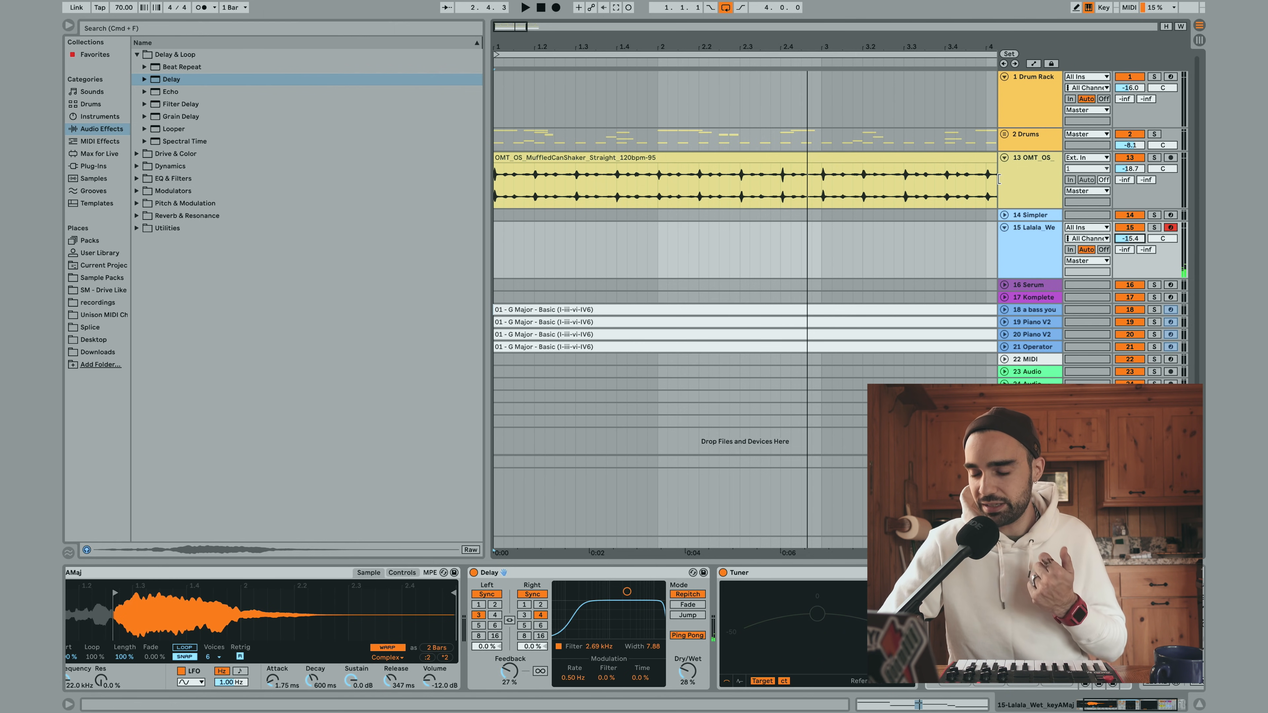
Copy the kick-sidechained Compressor from the shaker track to the end of the Lalala vocal's device chain
click(1018, 195)
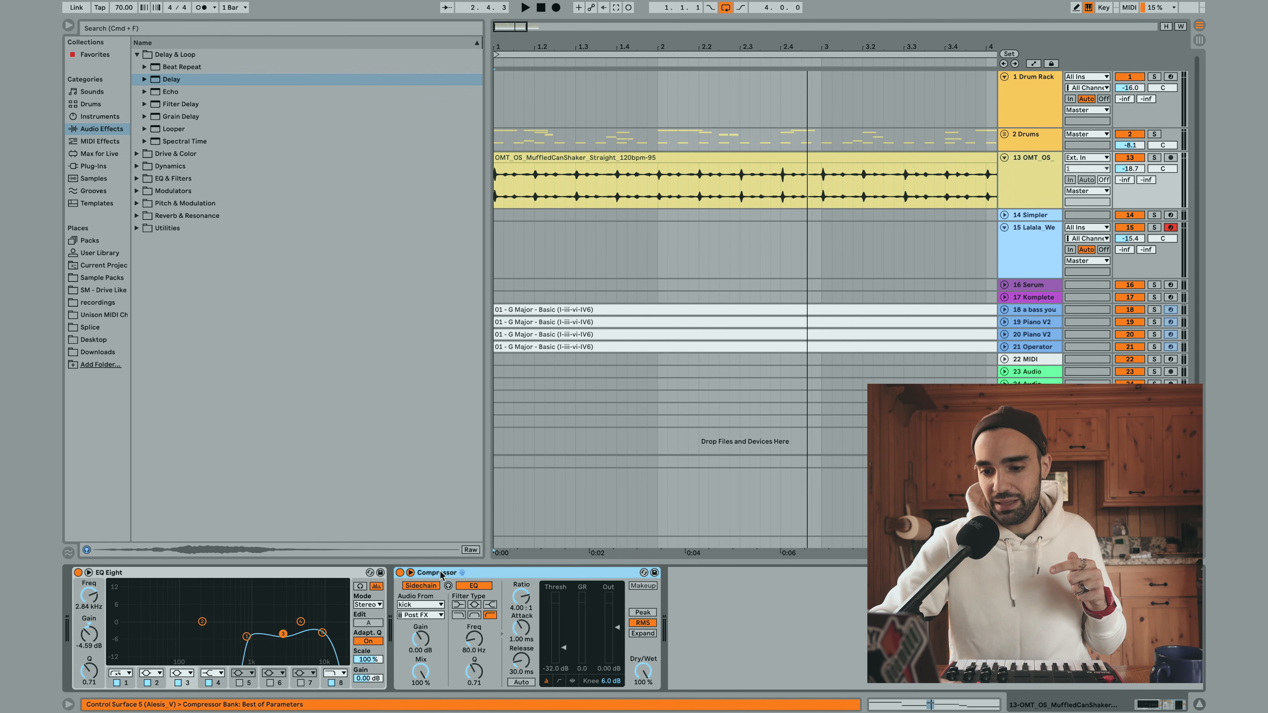
click(1026, 260)
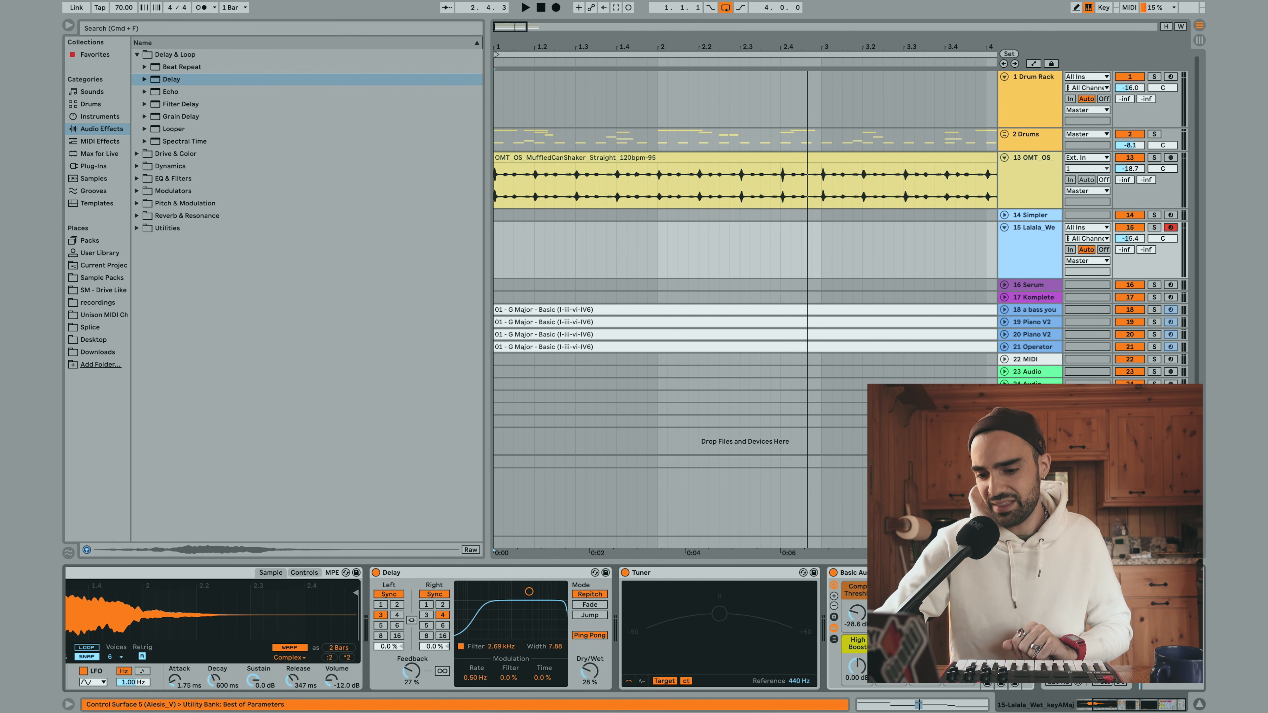
key(super+z)
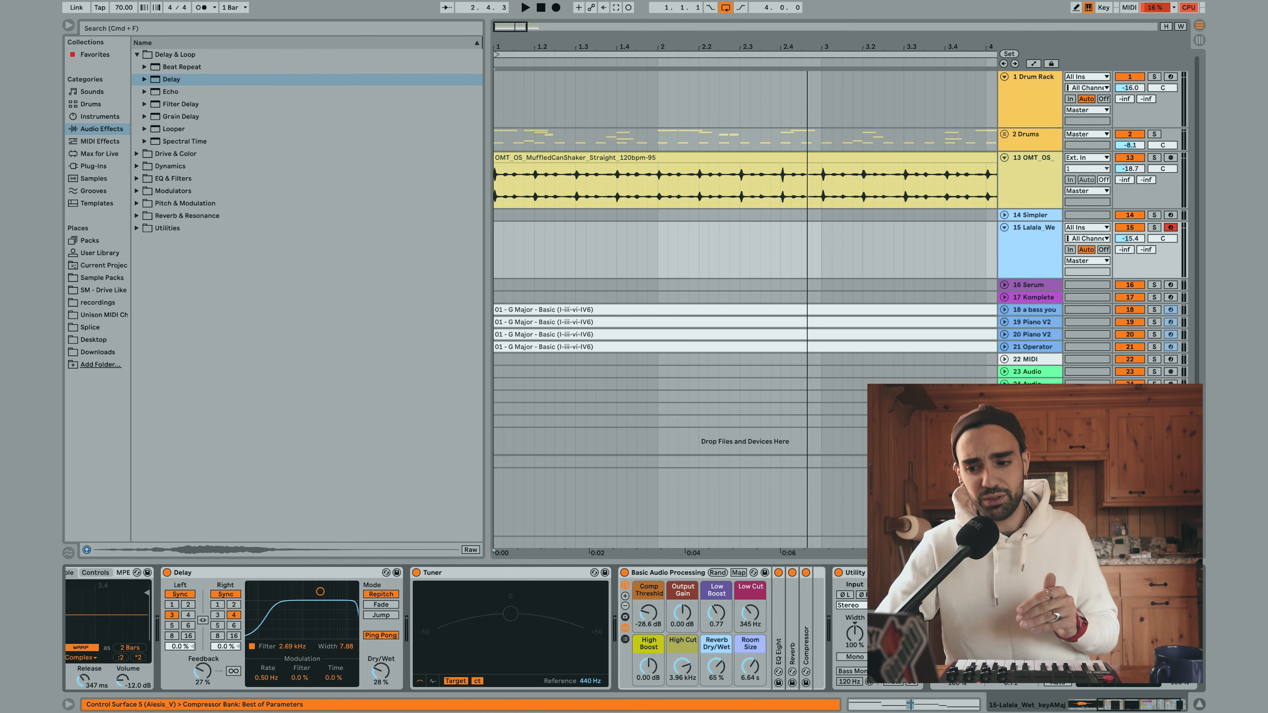
Perform a vocal melody over the four-bar loop, capture it as a MIDI clip on the Lalala track, and hide the browser
key(space)
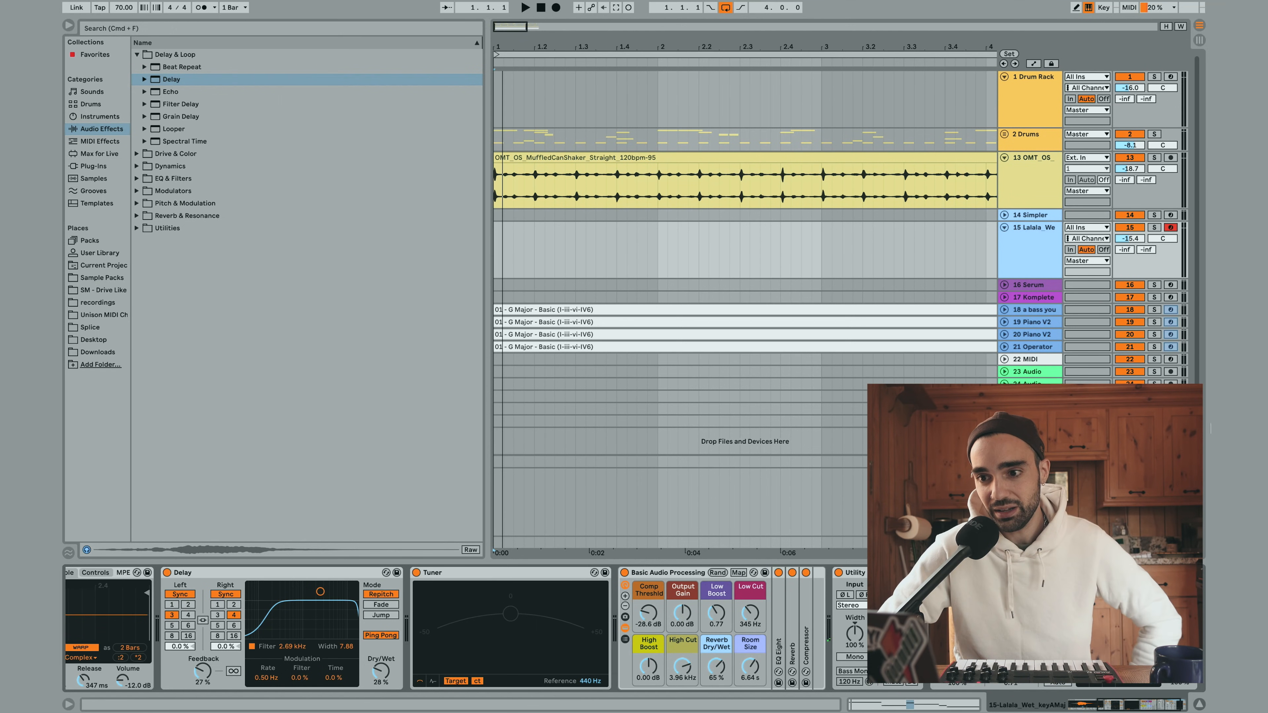
click(616, 8)
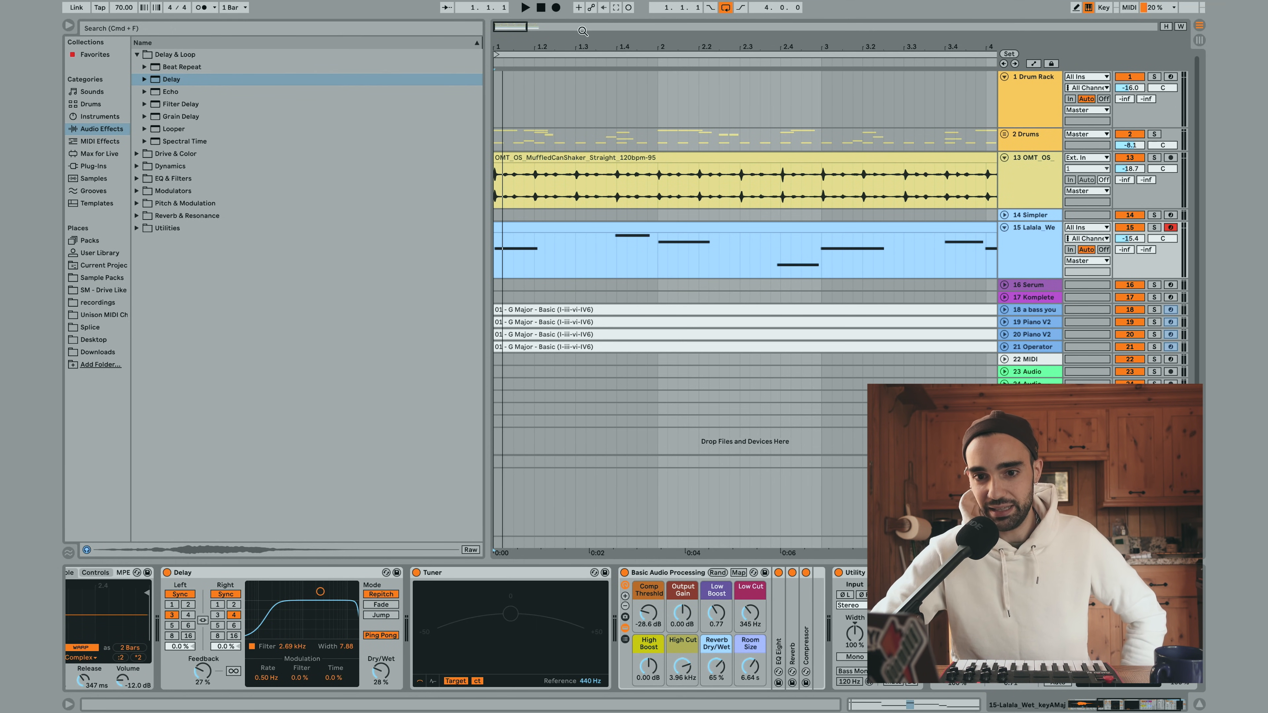
click(69, 31)
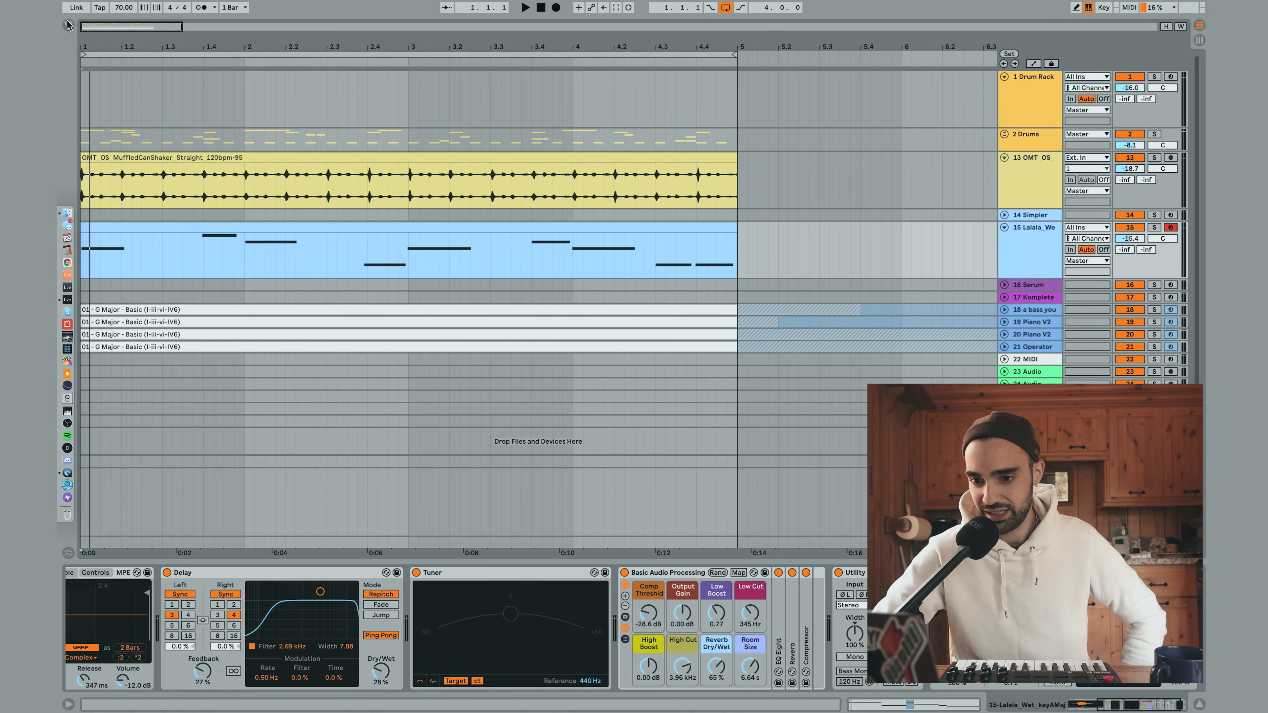
Open the captured Lalala clip and quantize the start of all its notes to 1/8 with an amount of 70 %
double_click(183, 224)
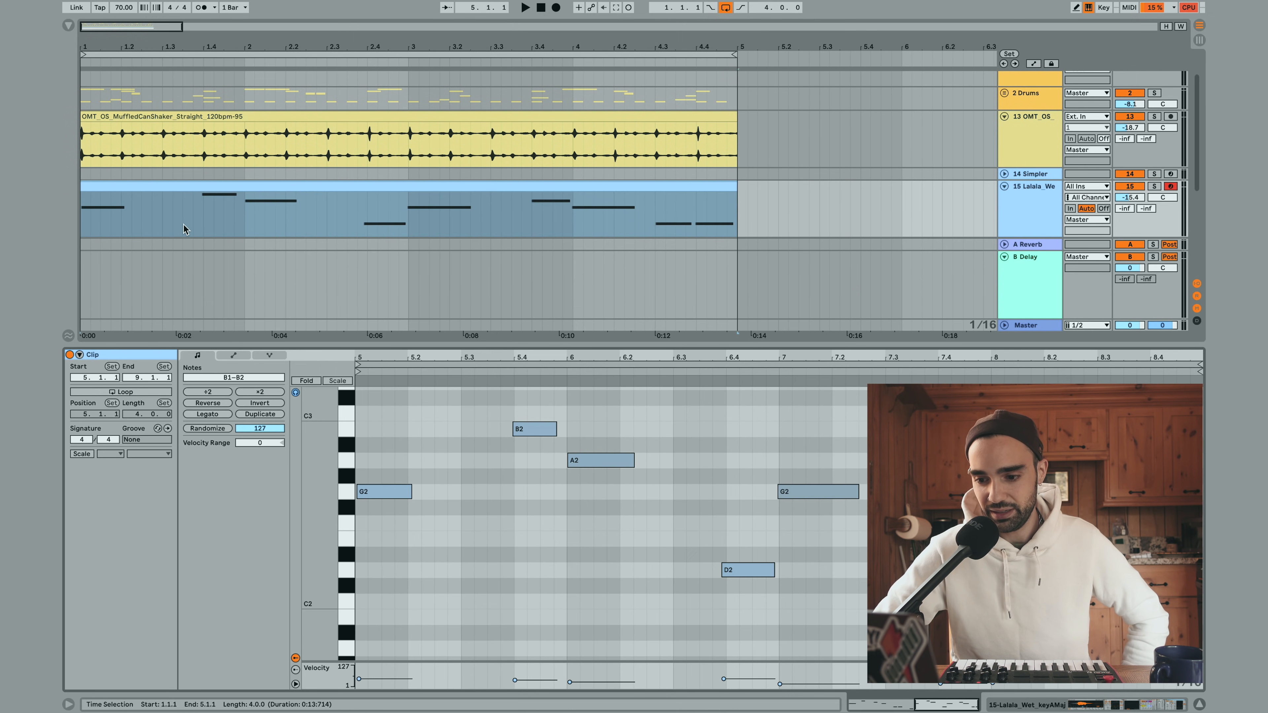
click(338, 380)
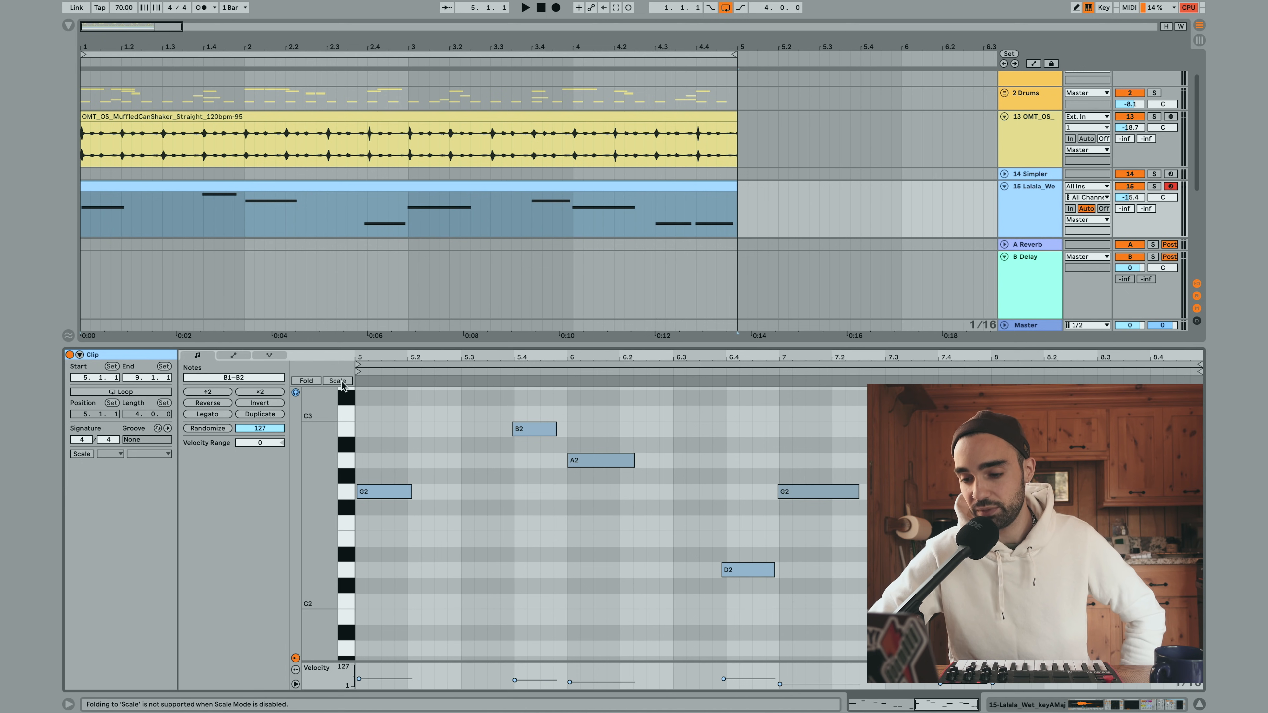
click(555, 548)
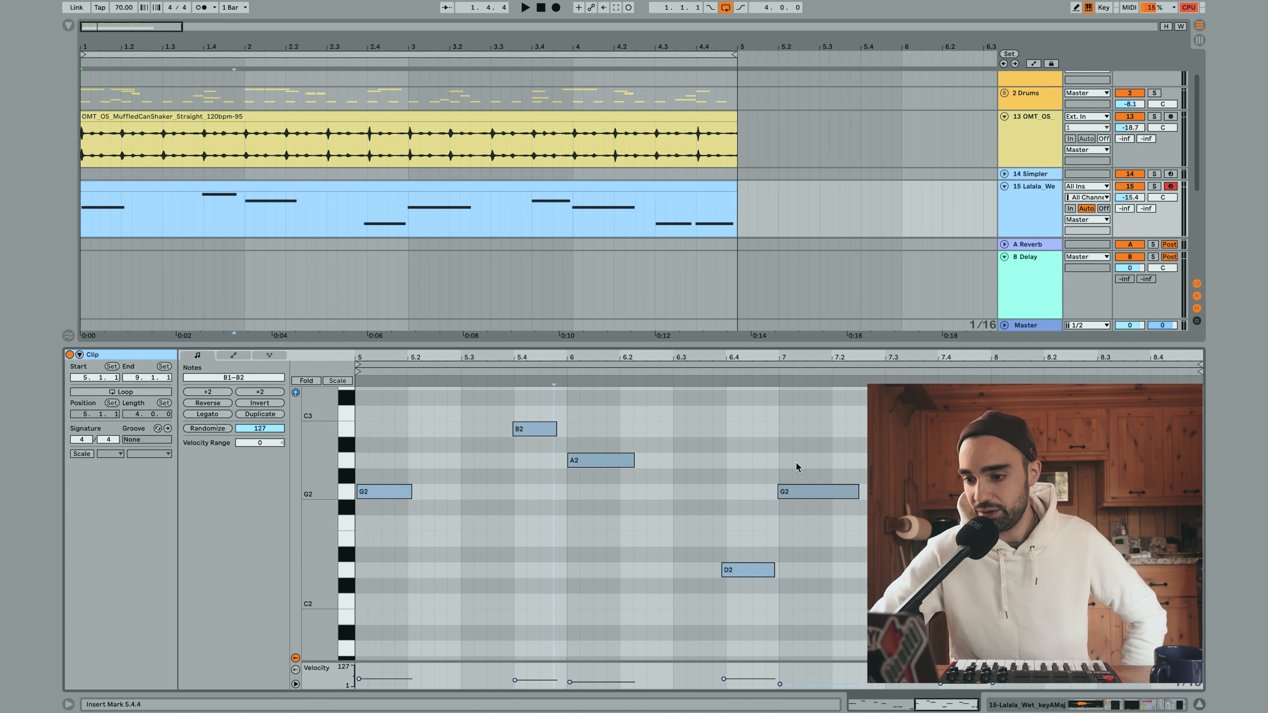
drag(768, 357, 484, 395)
drag(992, 356, 798, 356)
click(698, 507)
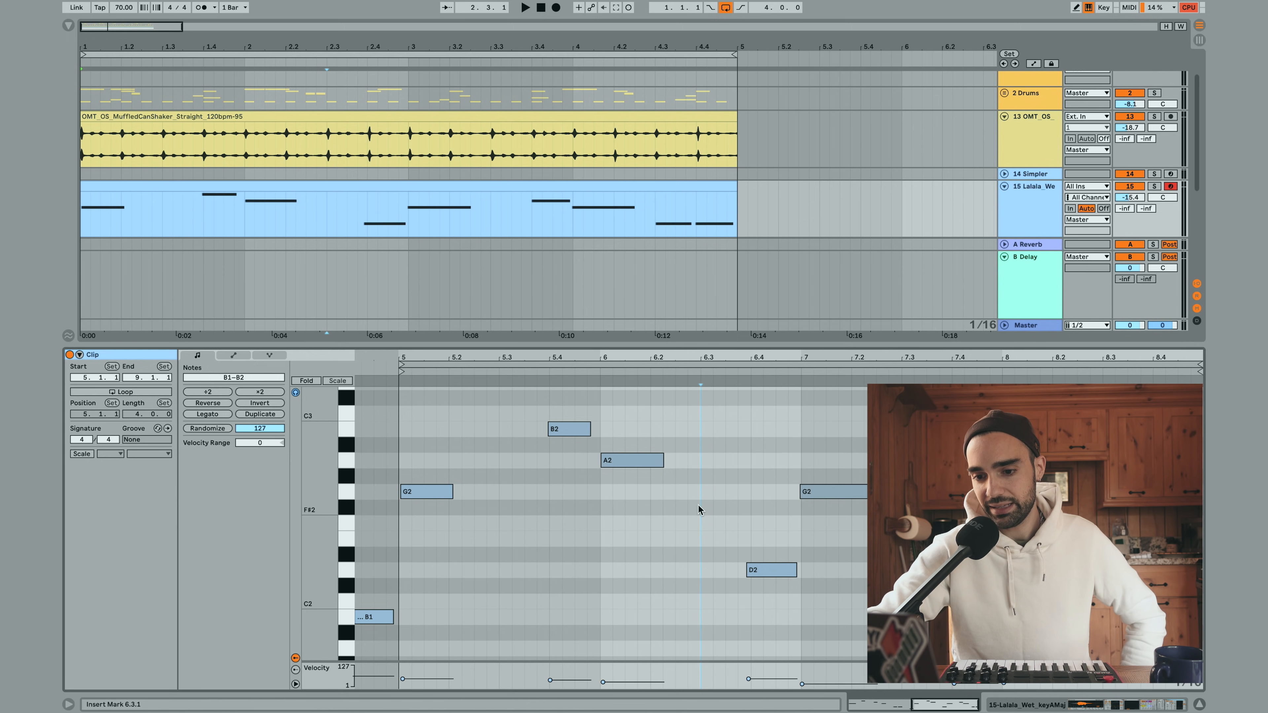
key(ctrl+a)
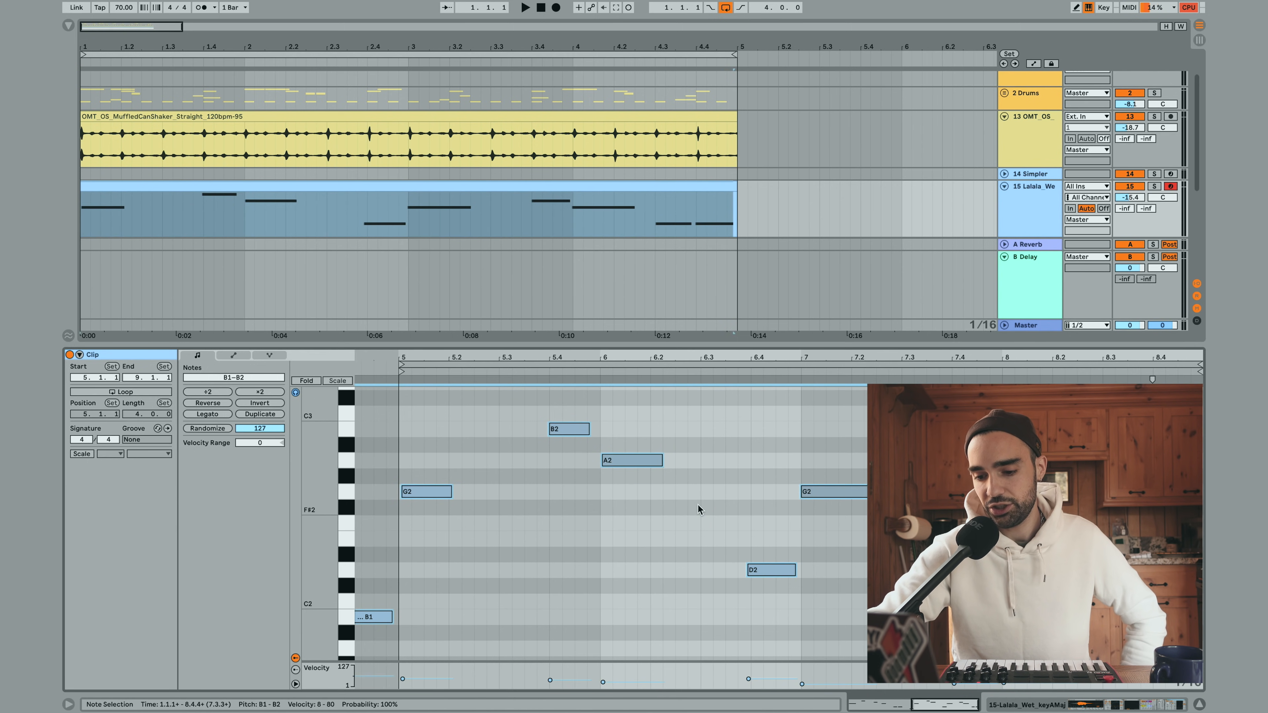
key(ctrl+shift+u)
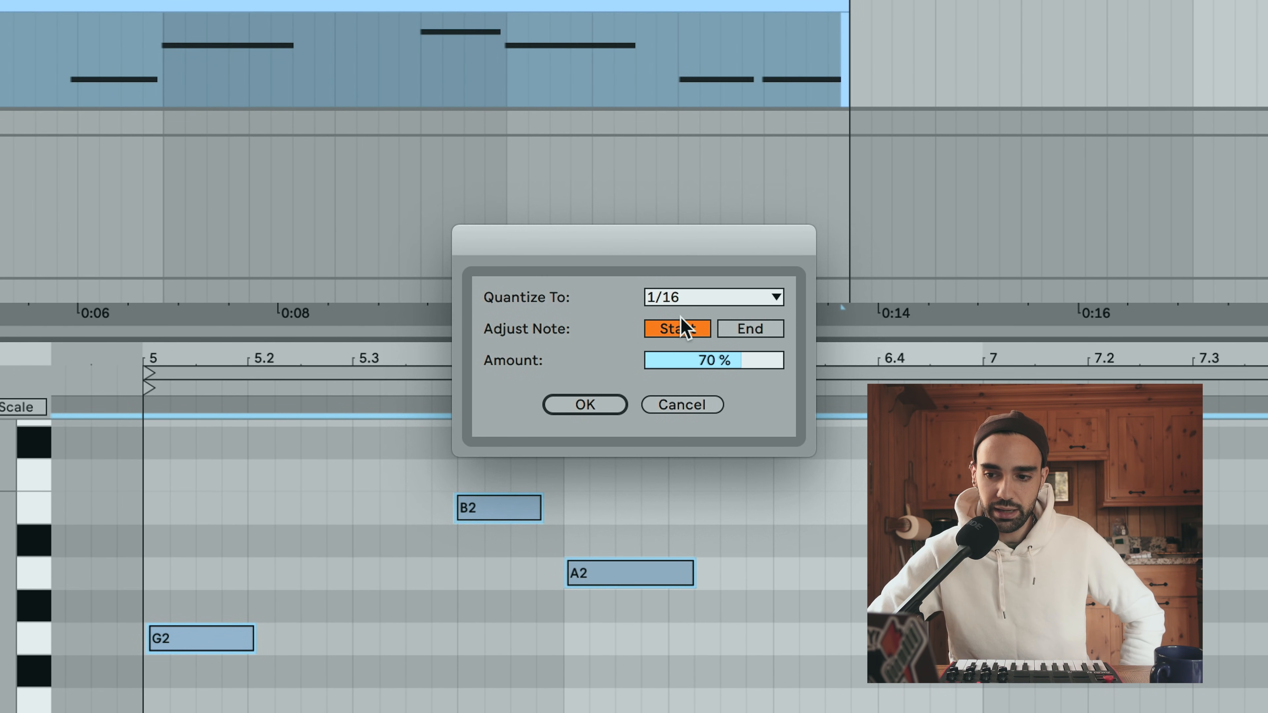
click(679, 302)
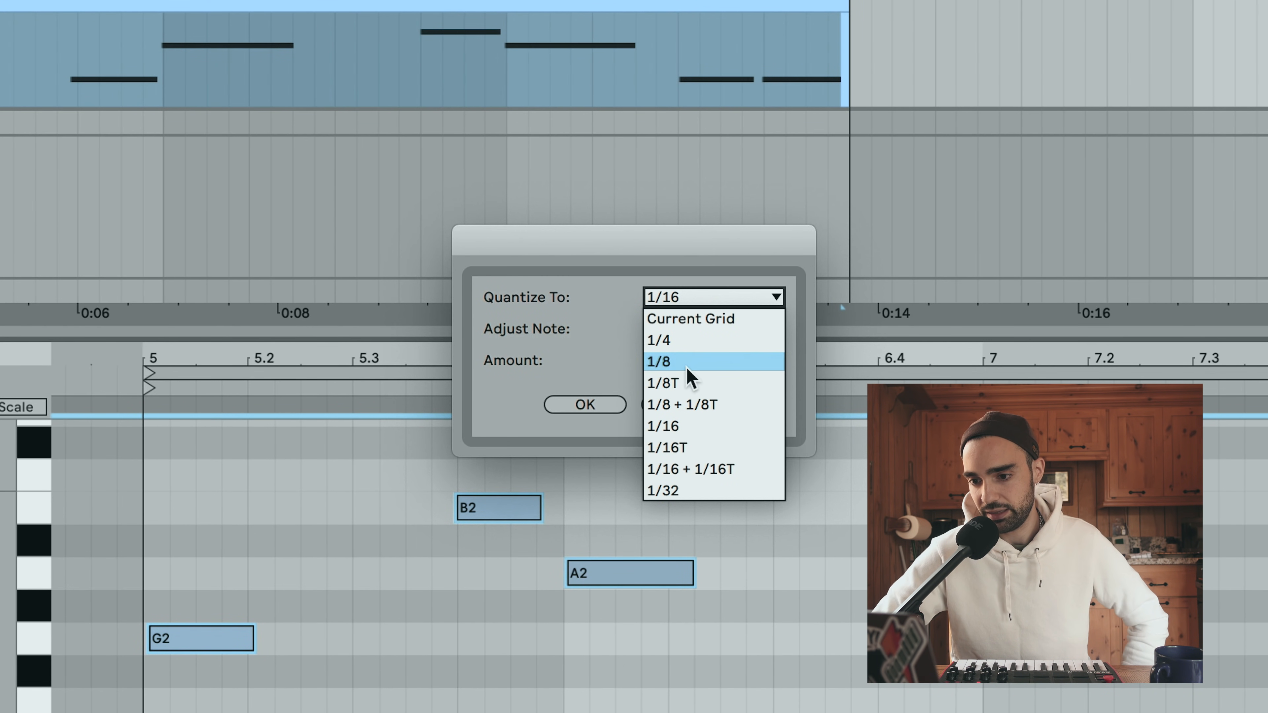
click(674, 363)
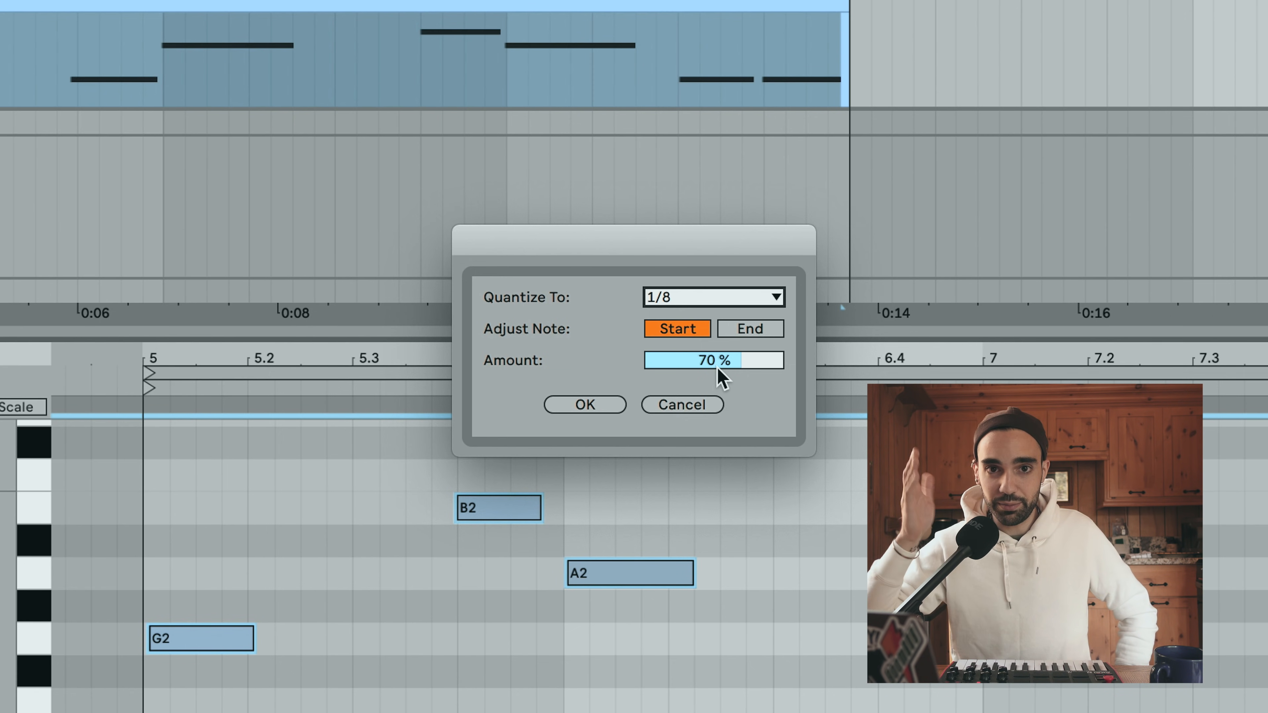
click(604, 406)
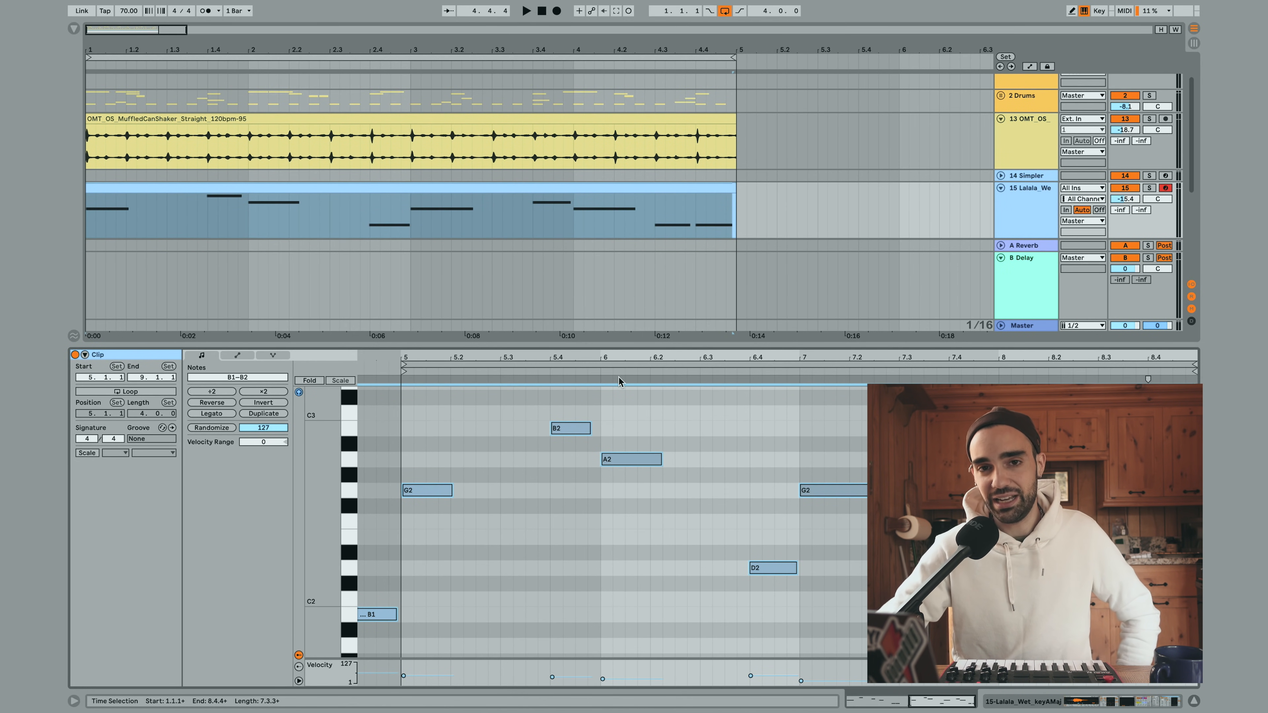
Play the loop with the quantized vocal melody, enlarge the note editor, and select the Lalala clip in the arrangement
key(space)
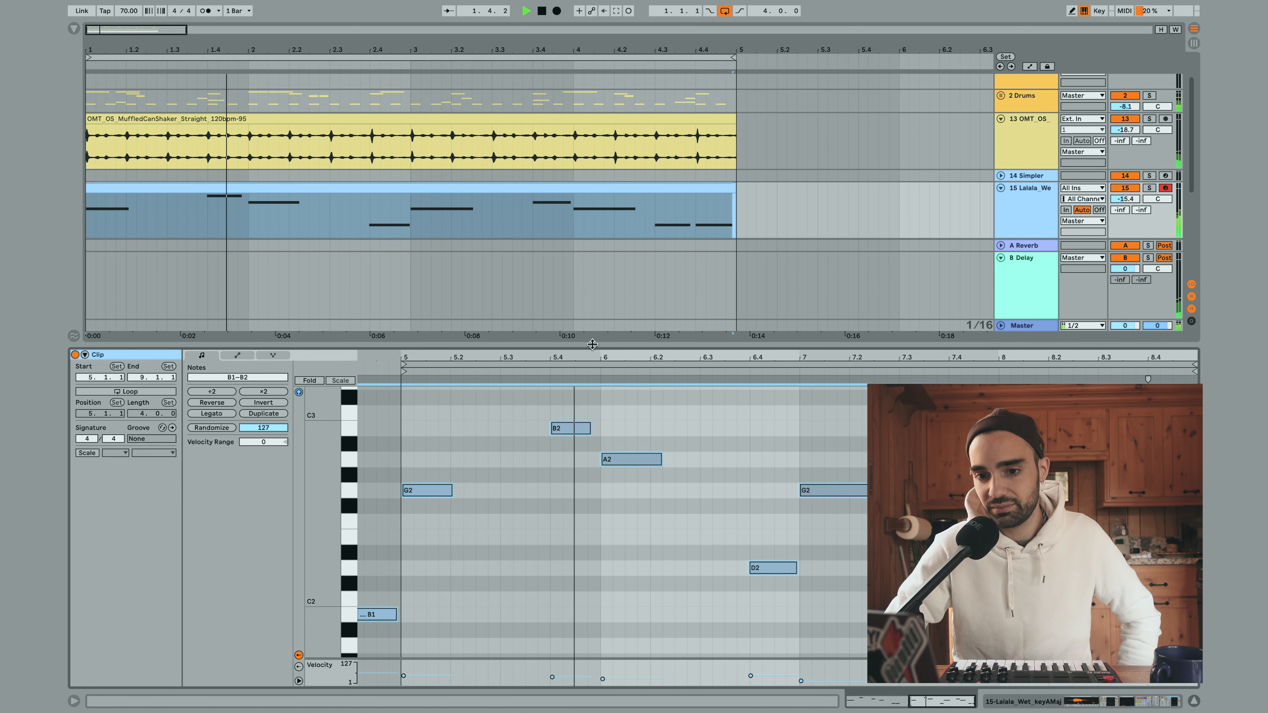
drag(592, 344, 599, 315)
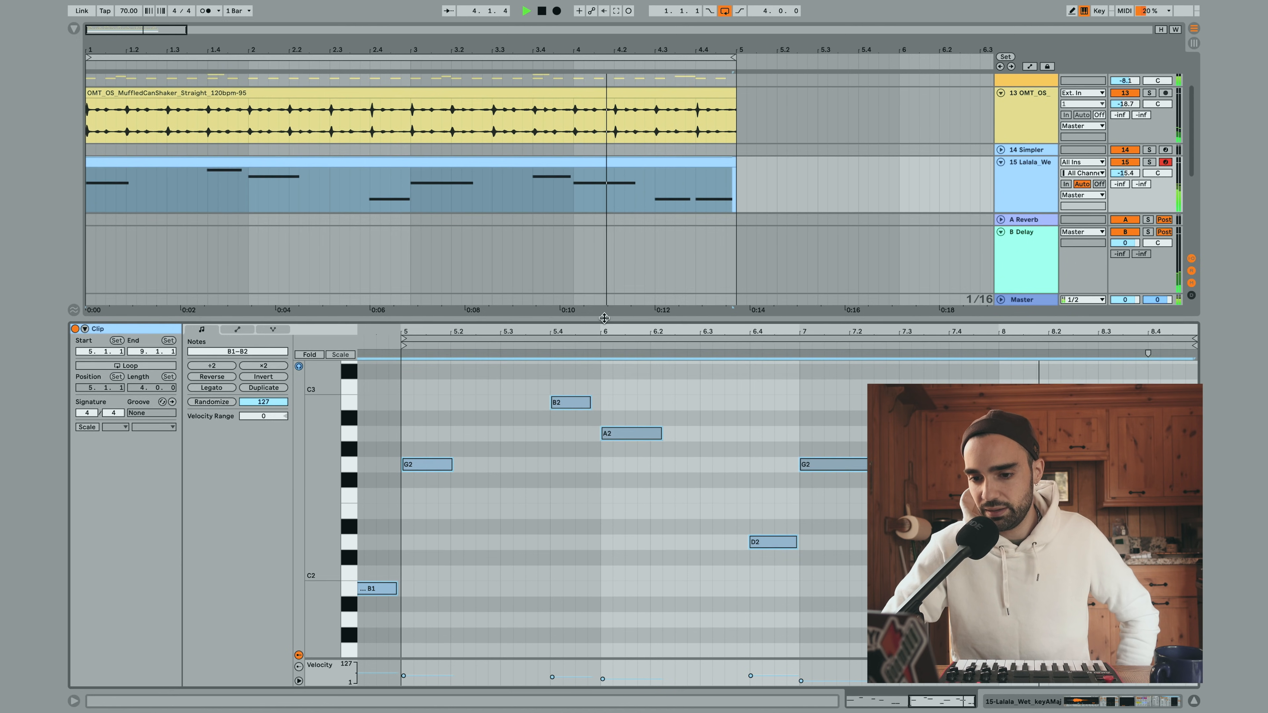
click(223, 161)
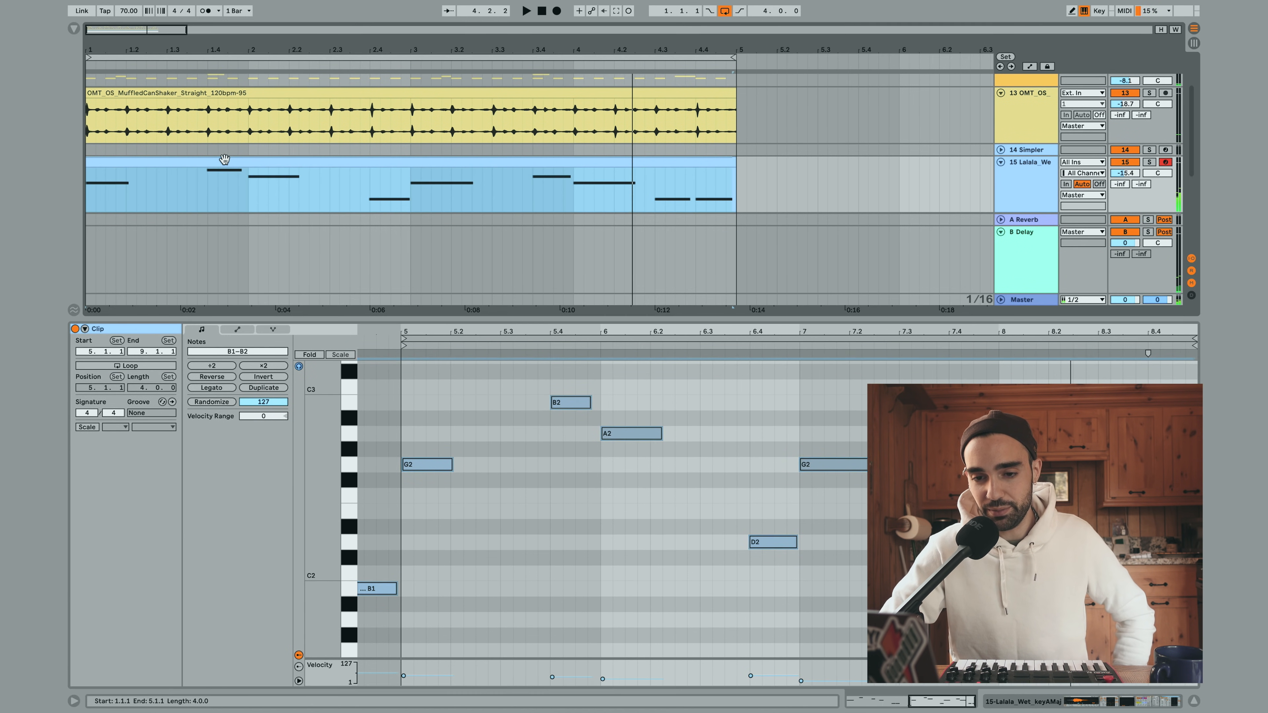
Extend the Lalala clip to reveal the full eight-bar performance from 1.1.1 to 9.1.1, and select all its notes
drag(178, 50, 178, 28)
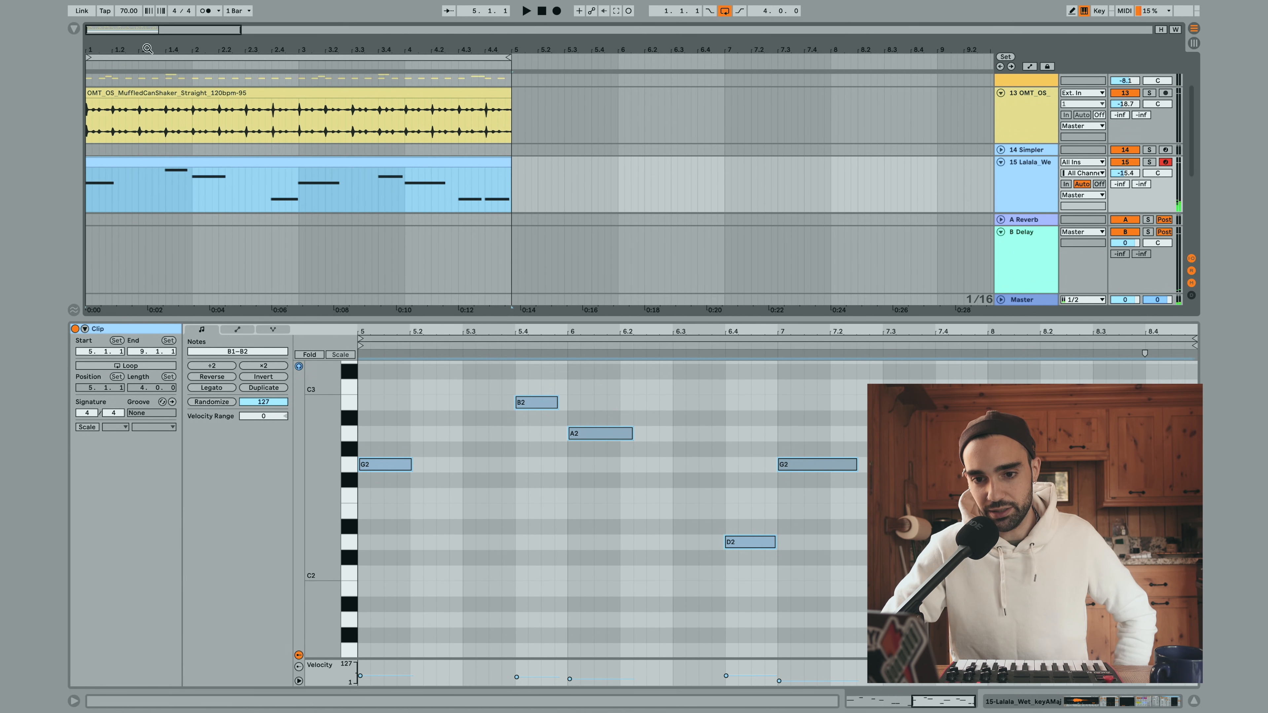
drag(116, 165, 83, 150)
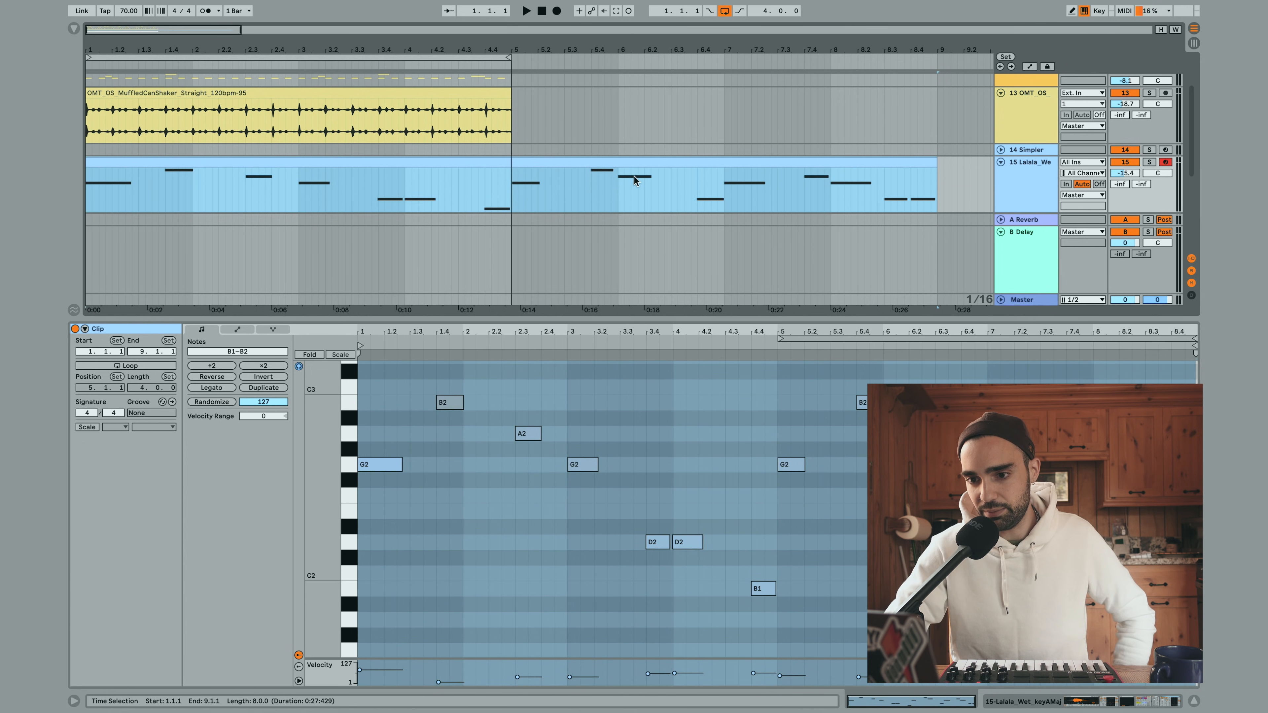
click(667, 458)
key(ctrl+a)
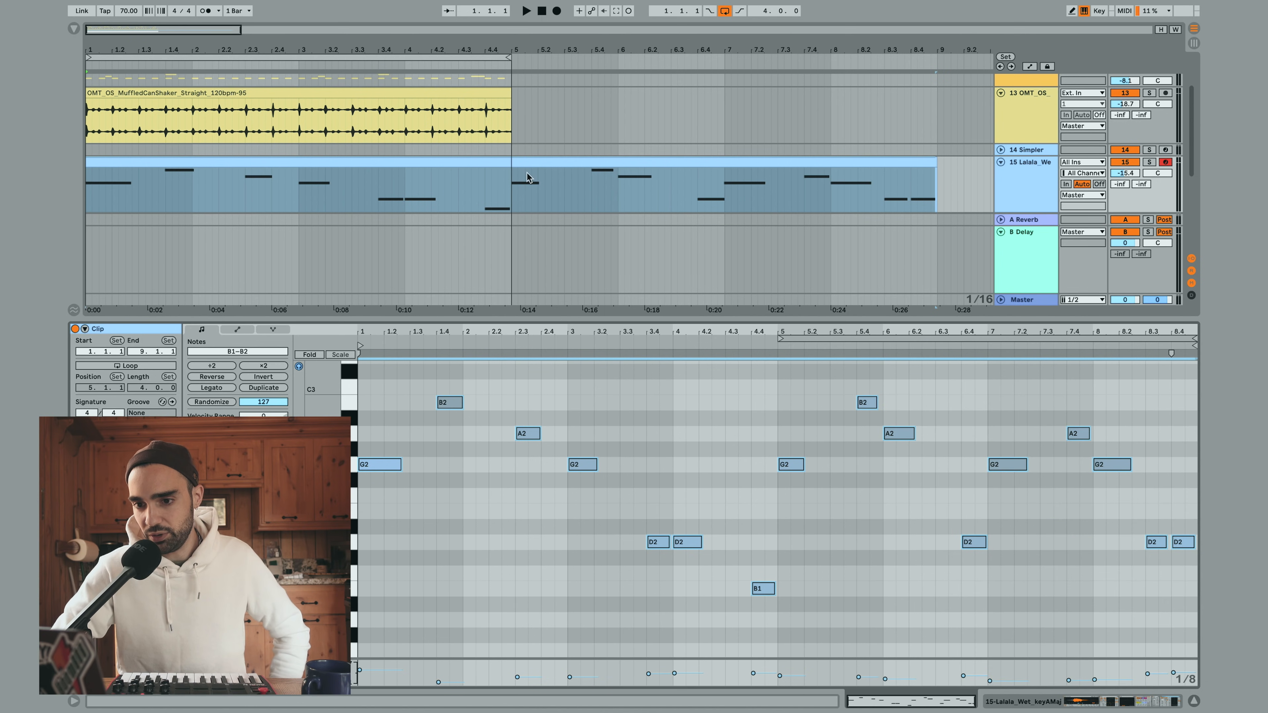
Play the loop with the extended vocal melody, and collapse the note editor
click(542, 11)
key(space)
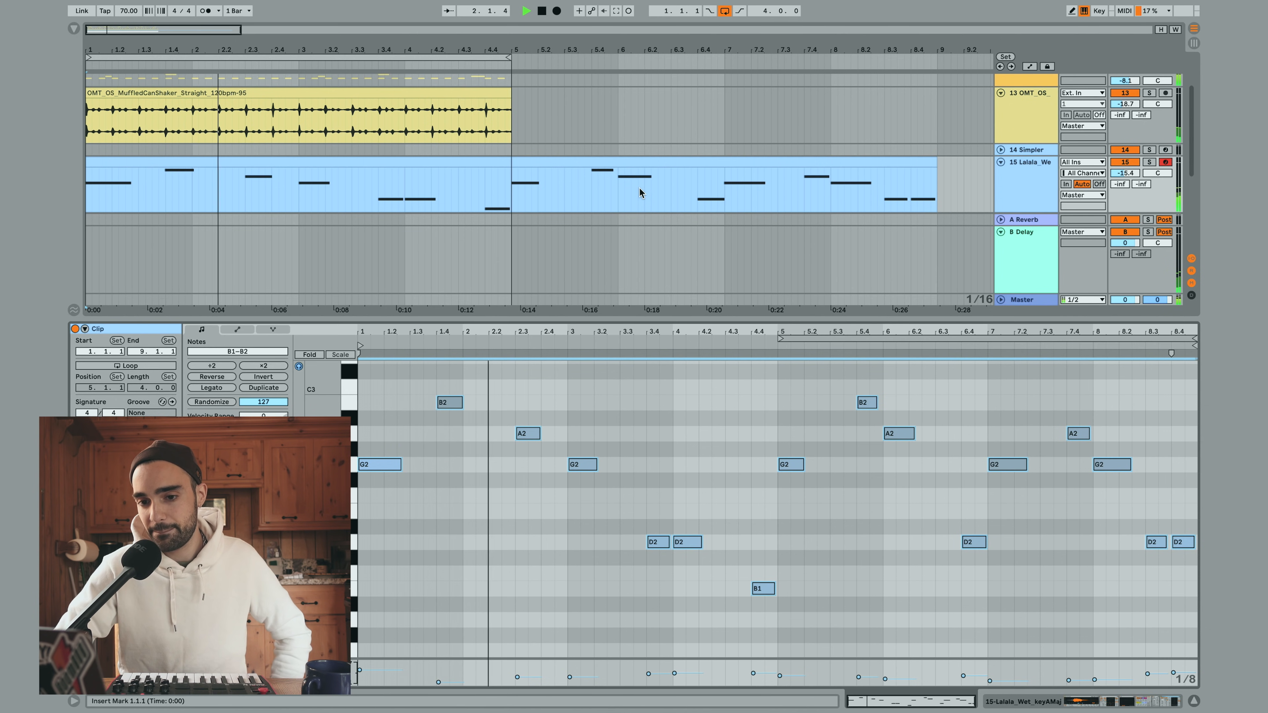
drag(667, 319, 664, 694)
drag(173, 52, 133, 47)
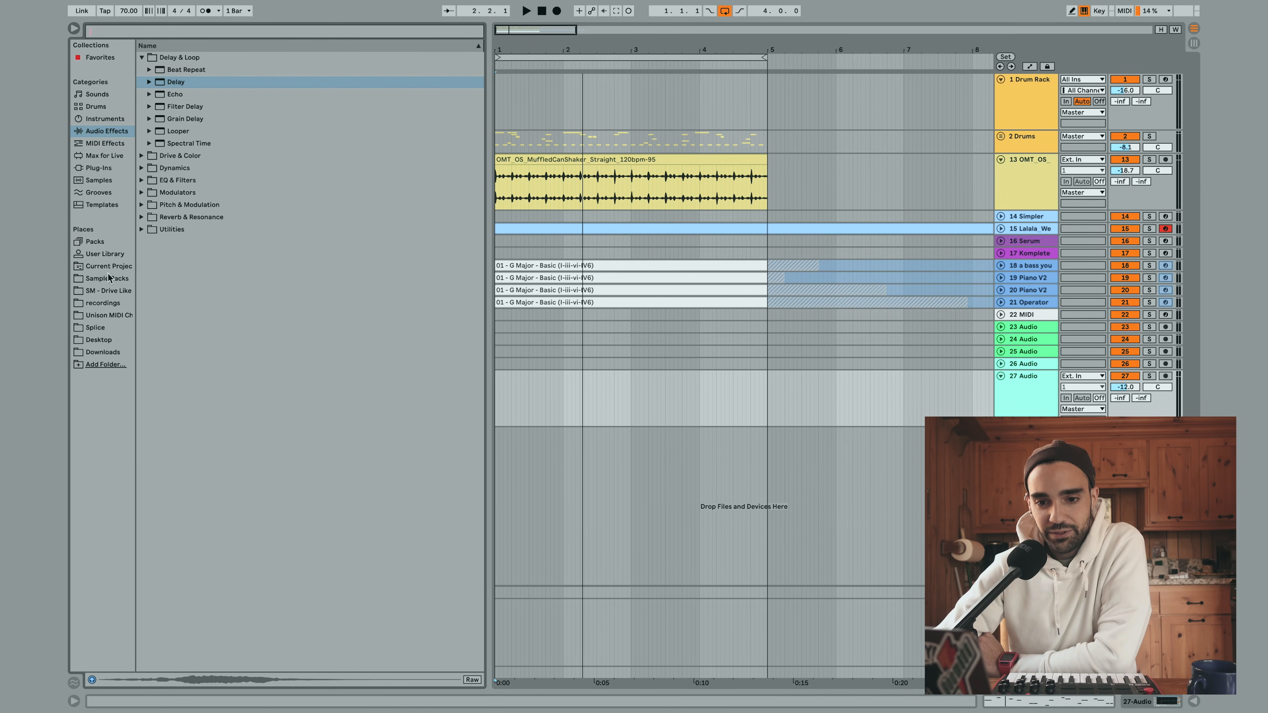
Browse the Sample Packs, collapse the LANDR folder, and expand Black Octopus Sound - Ambient Field Recordings by AK
click(109, 278)
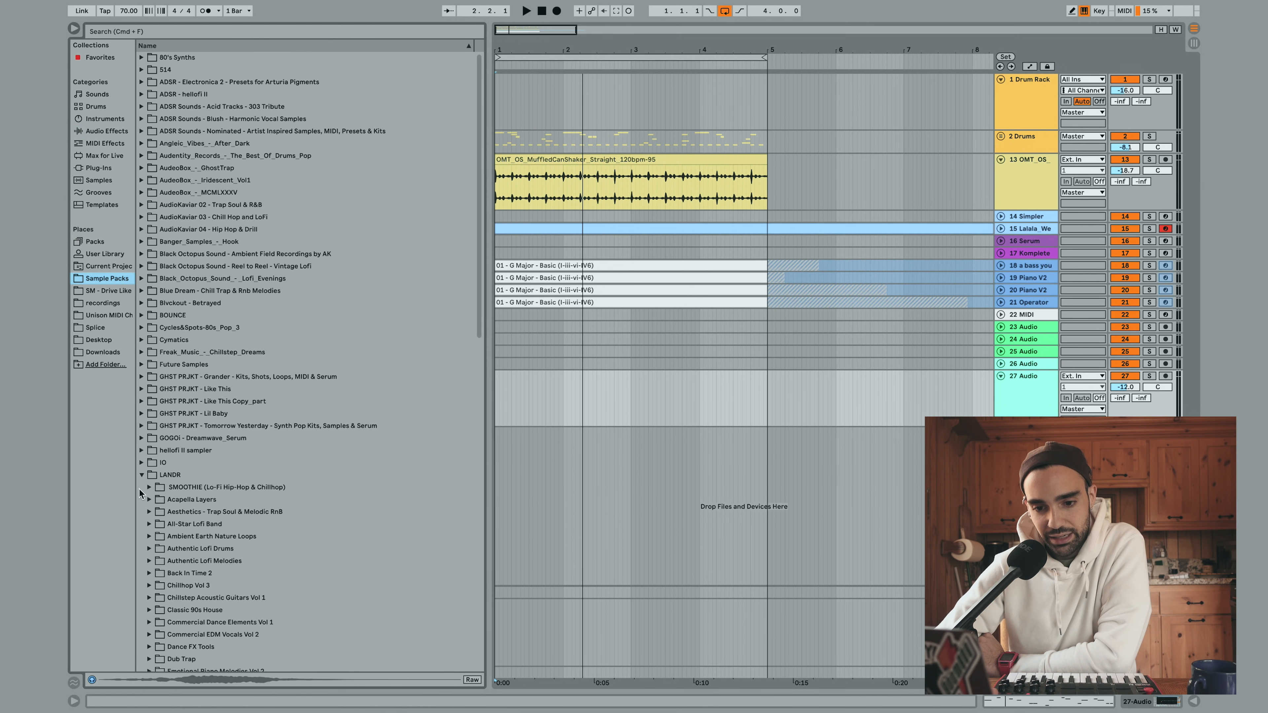
click(141, 475)
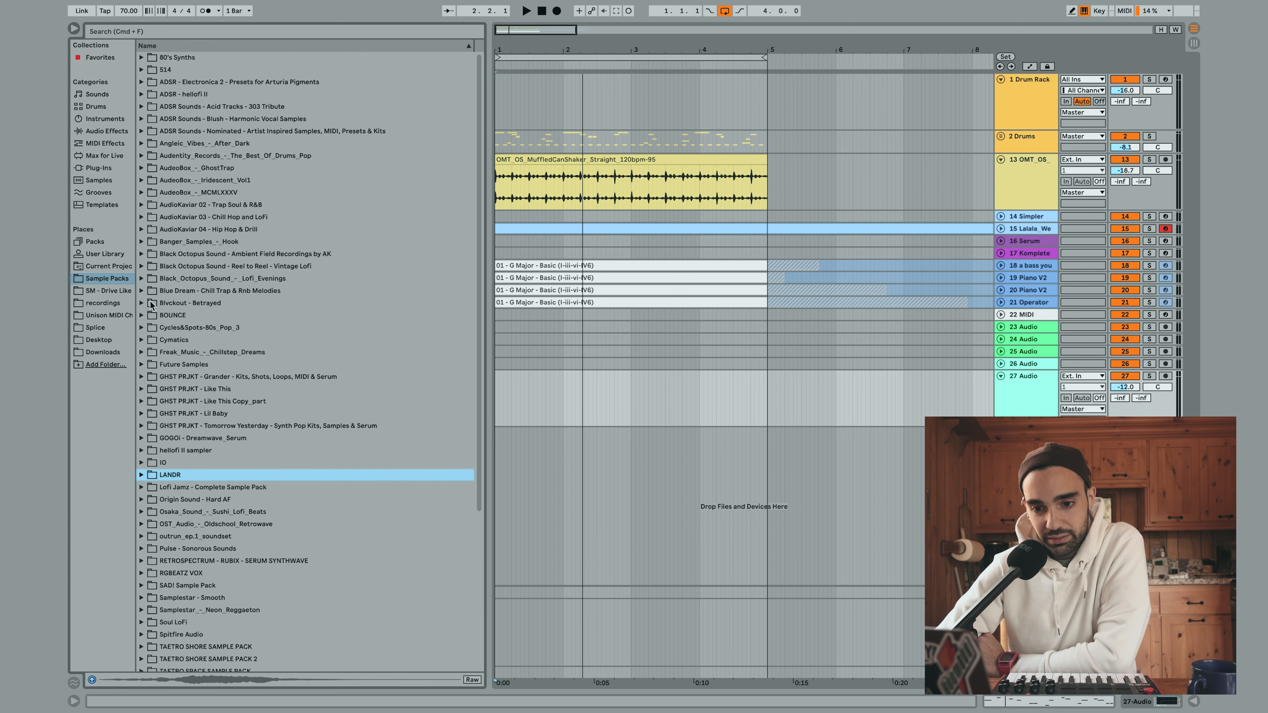
click(142, 278)
click(142, 278)
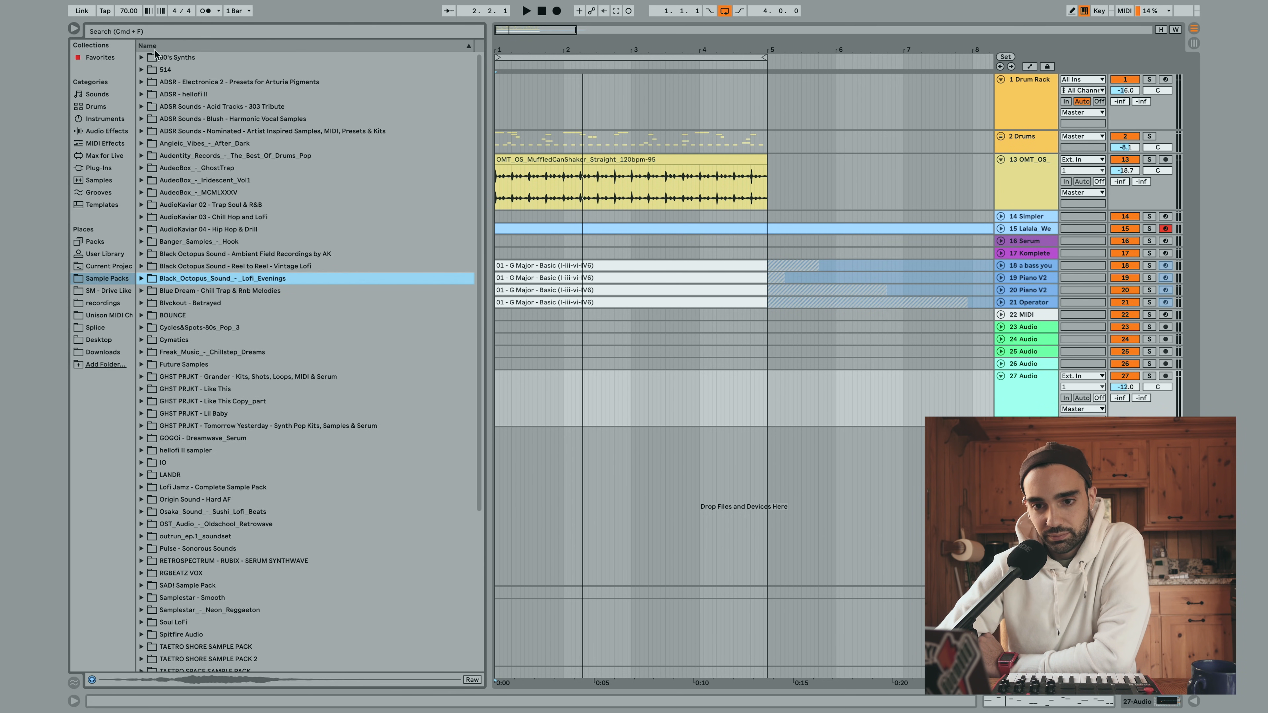
click(142, 253)
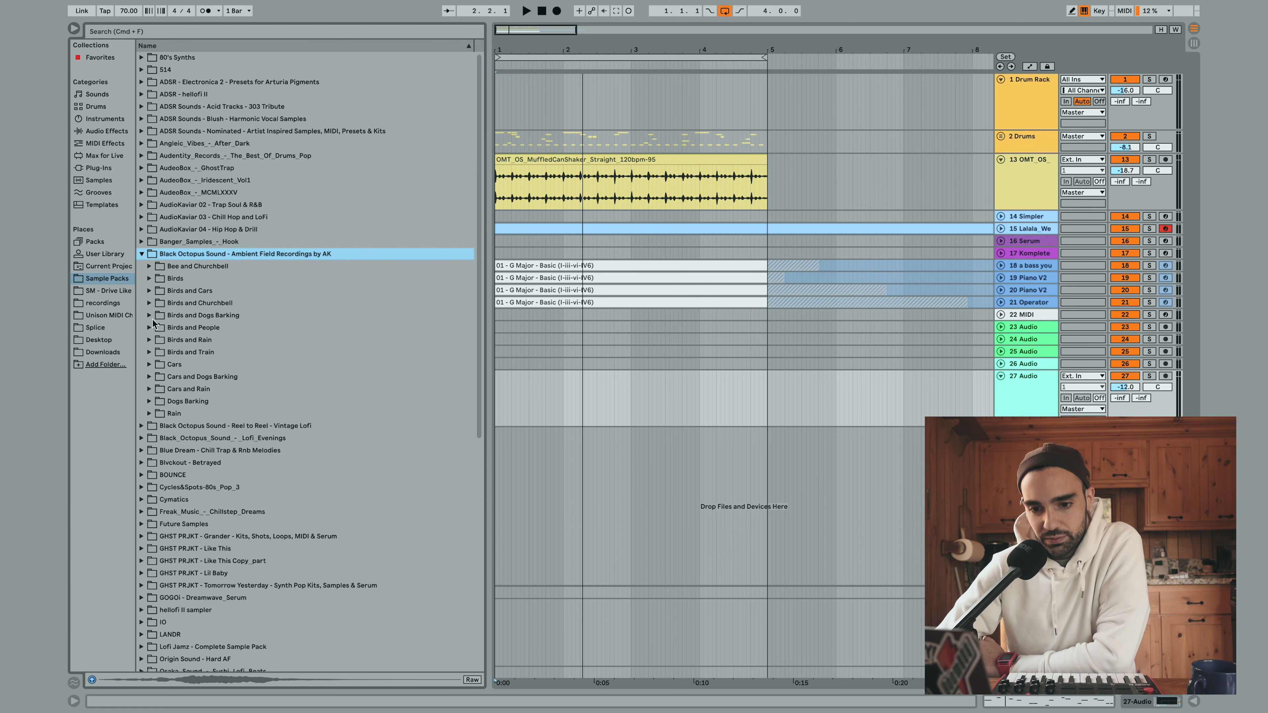
Audition AFAK_Rain_03.wav from the Rain folder, place it at bar 1 on audio track 27, and show the track's devices
click(149, 414)
scroll(184, 444, down, 2)
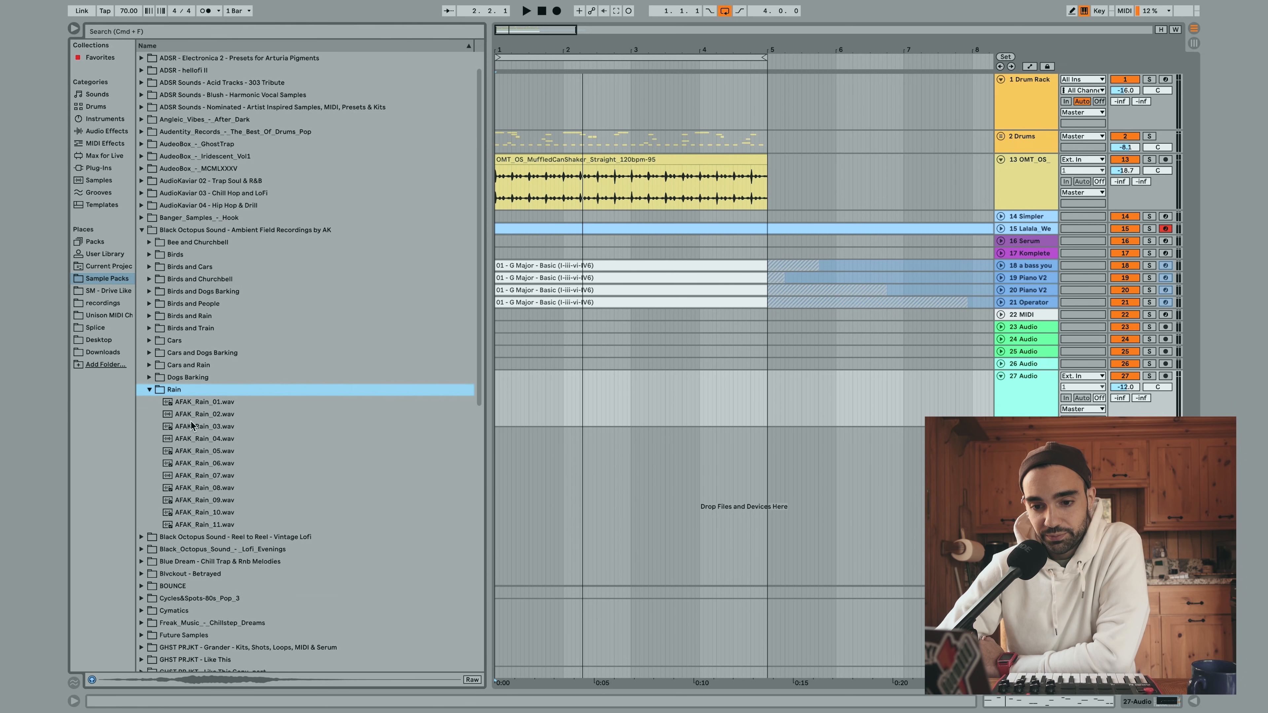
click(191, 425)
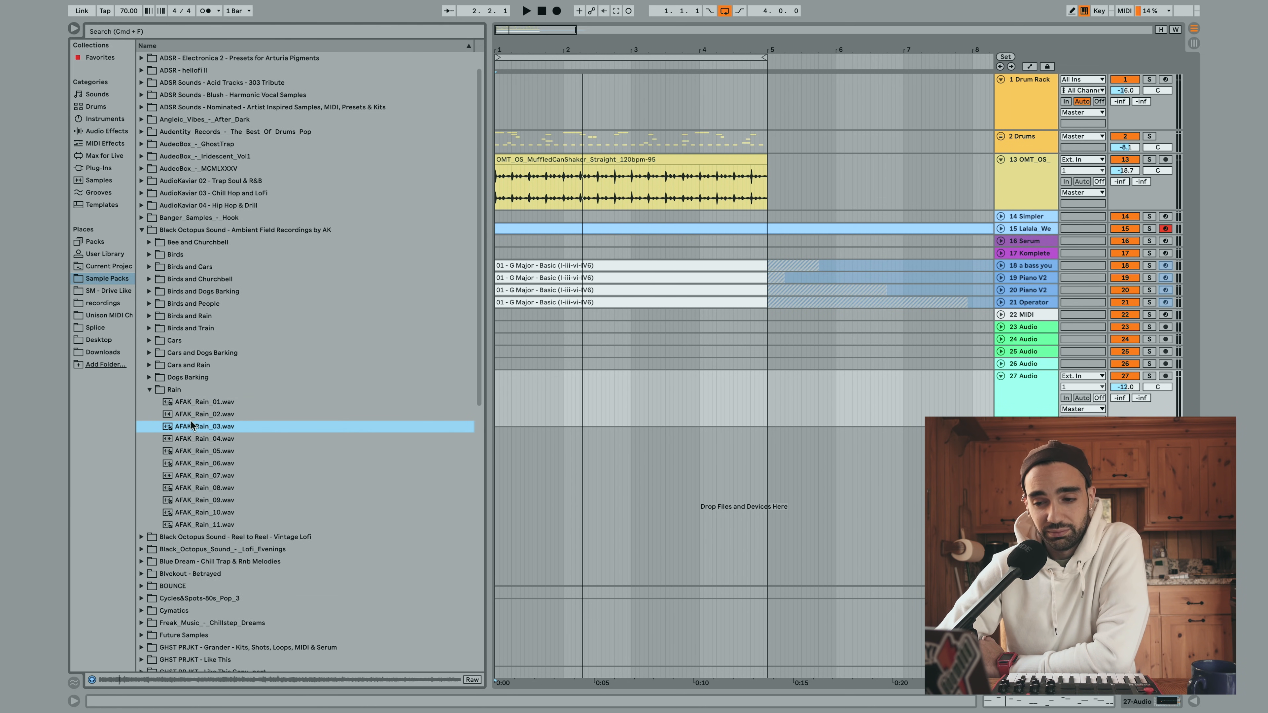
drag(185, 430, 499, 410)
double_click(1038, 410)
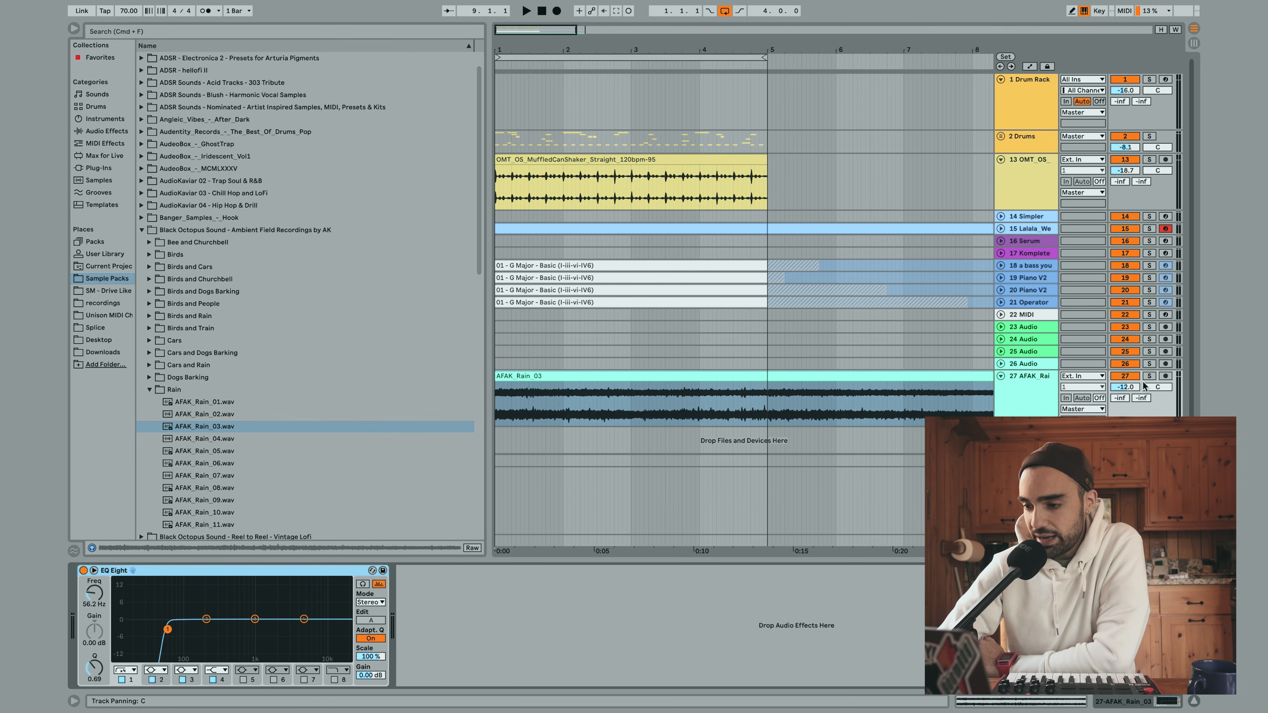
Raise the EQ Eight low cut on track 27 to 138 Hz and lower its volume to -32.0 dB while checking the loop
drag(1123, 387, 1122, 403)
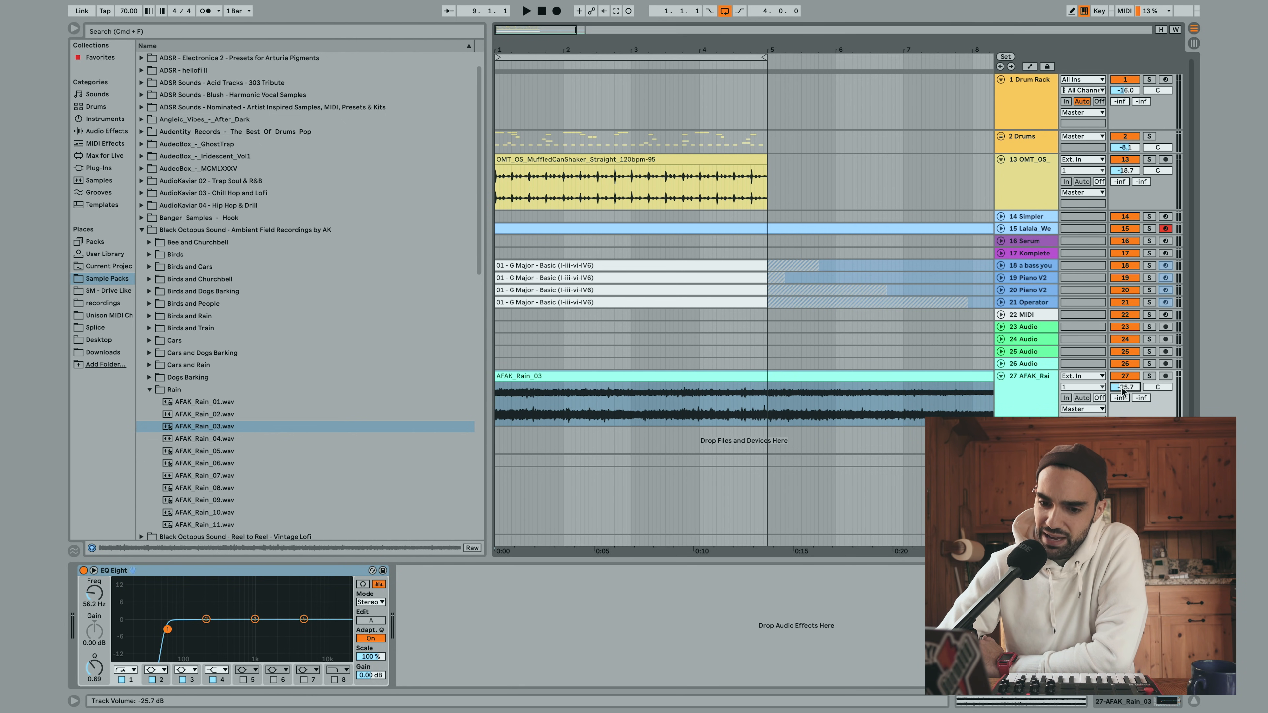
drag(168, 631, 190, 631)
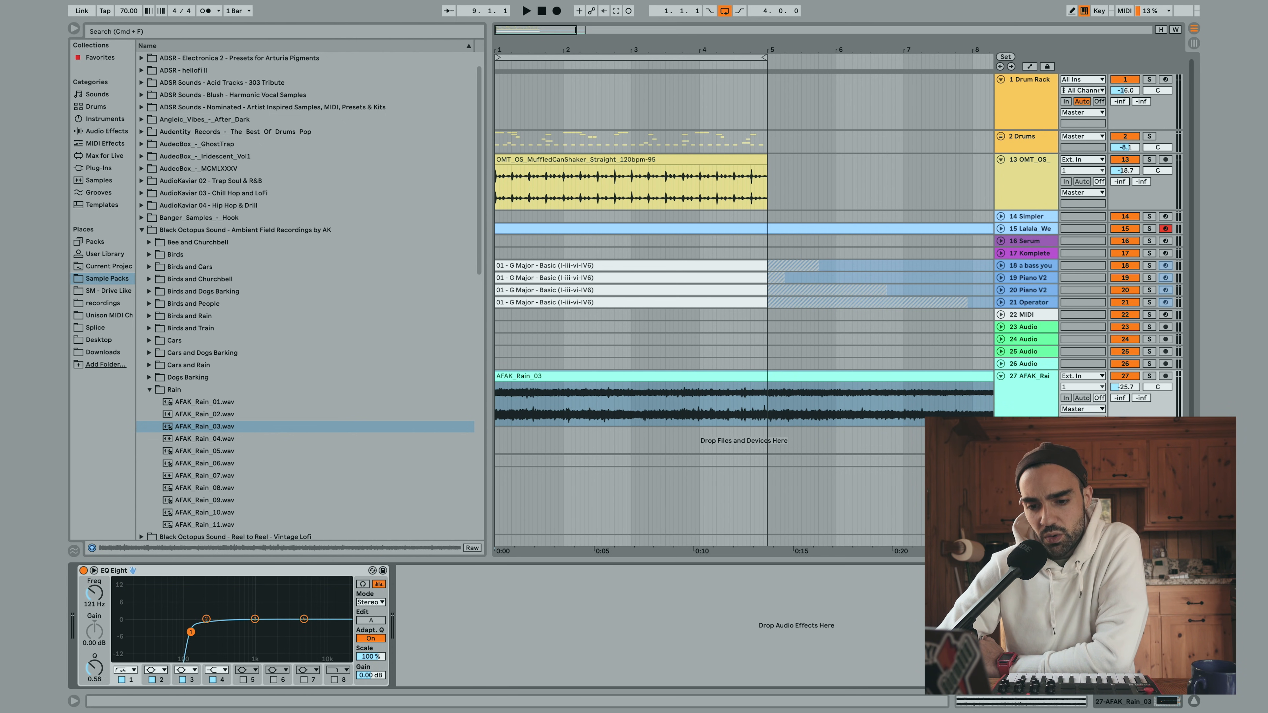
key(space)
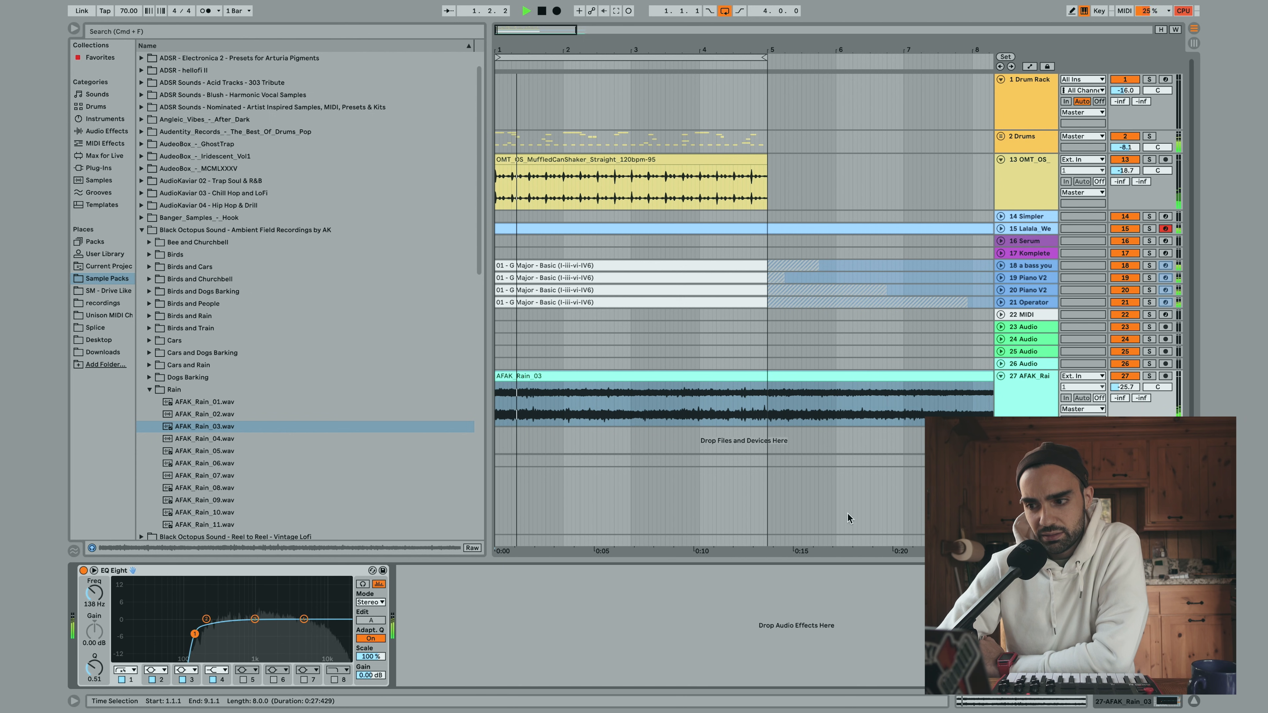
drag(1125, 388, 1124, 404)
click(570, 401)
key(space)
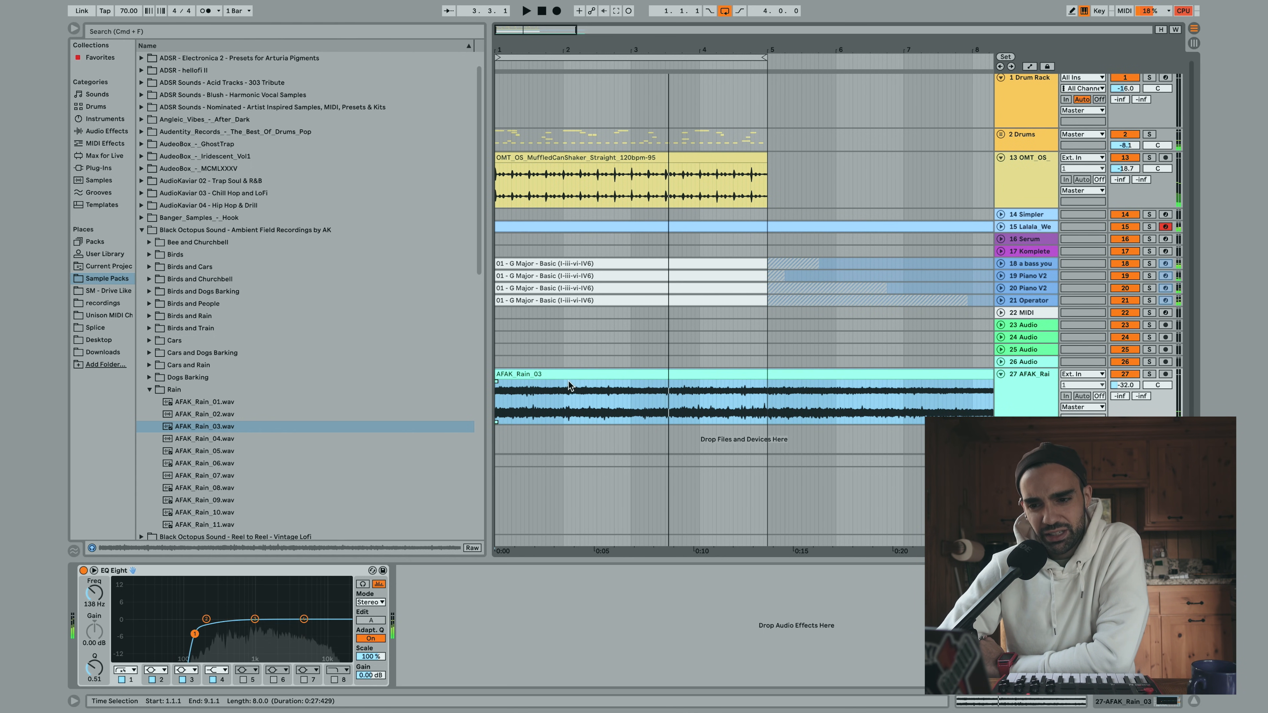
Delete the AFAK_Rain_03 clip from track 27
click(568, 374)
key(Delete)
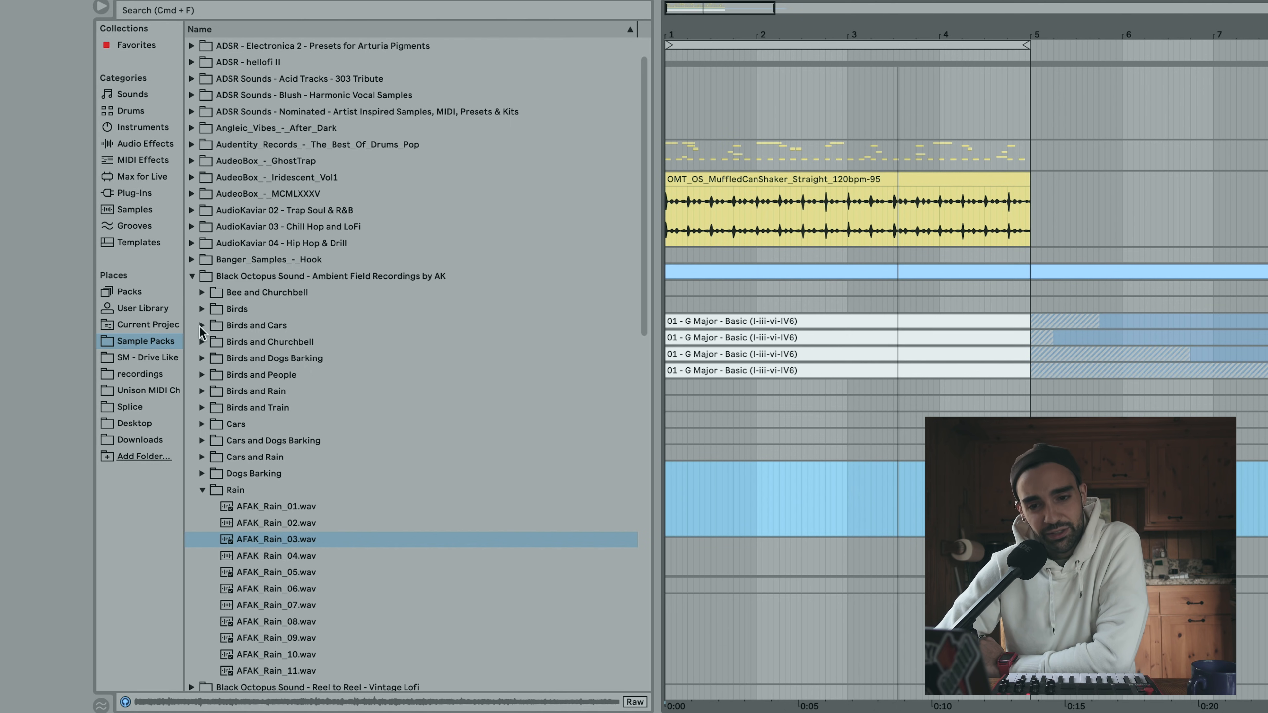
Audition AFAK_Birds_04.wav and AFAK_Birds_06.wav in the Birds folder, and collapse the folder
click(202, 309)
click(244, 375)
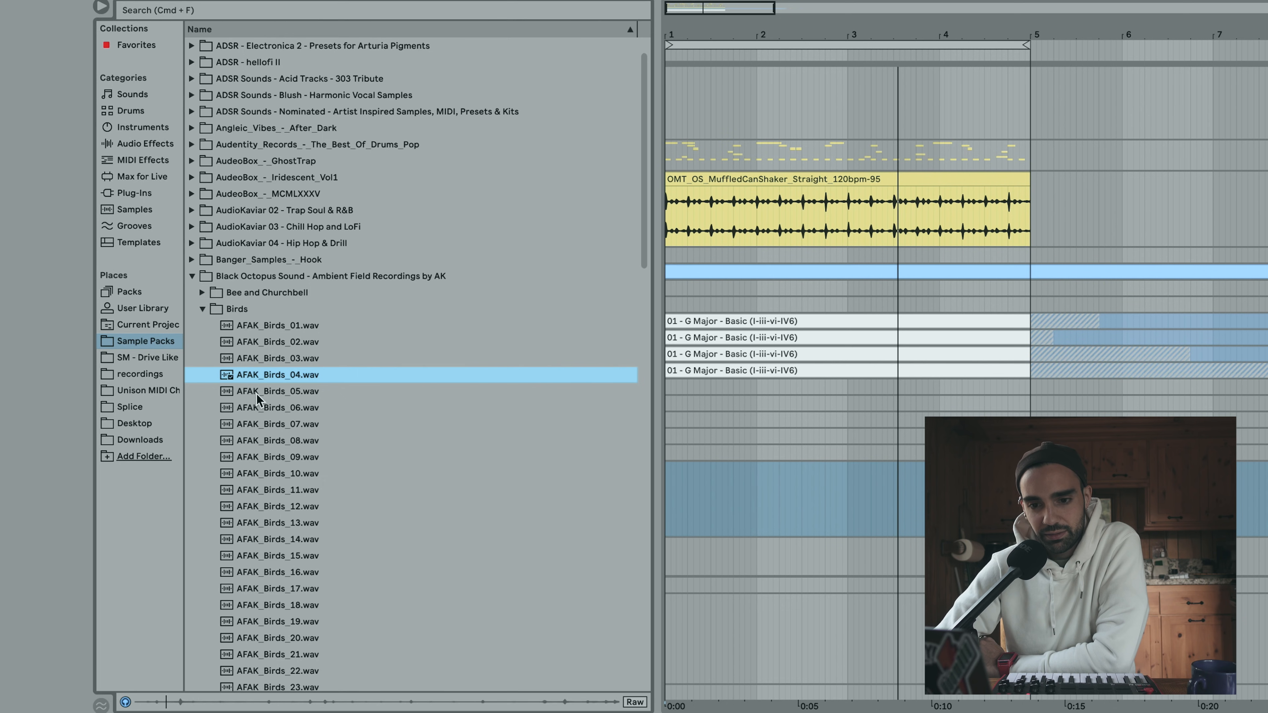
click(261, 407)
click(202, 309)
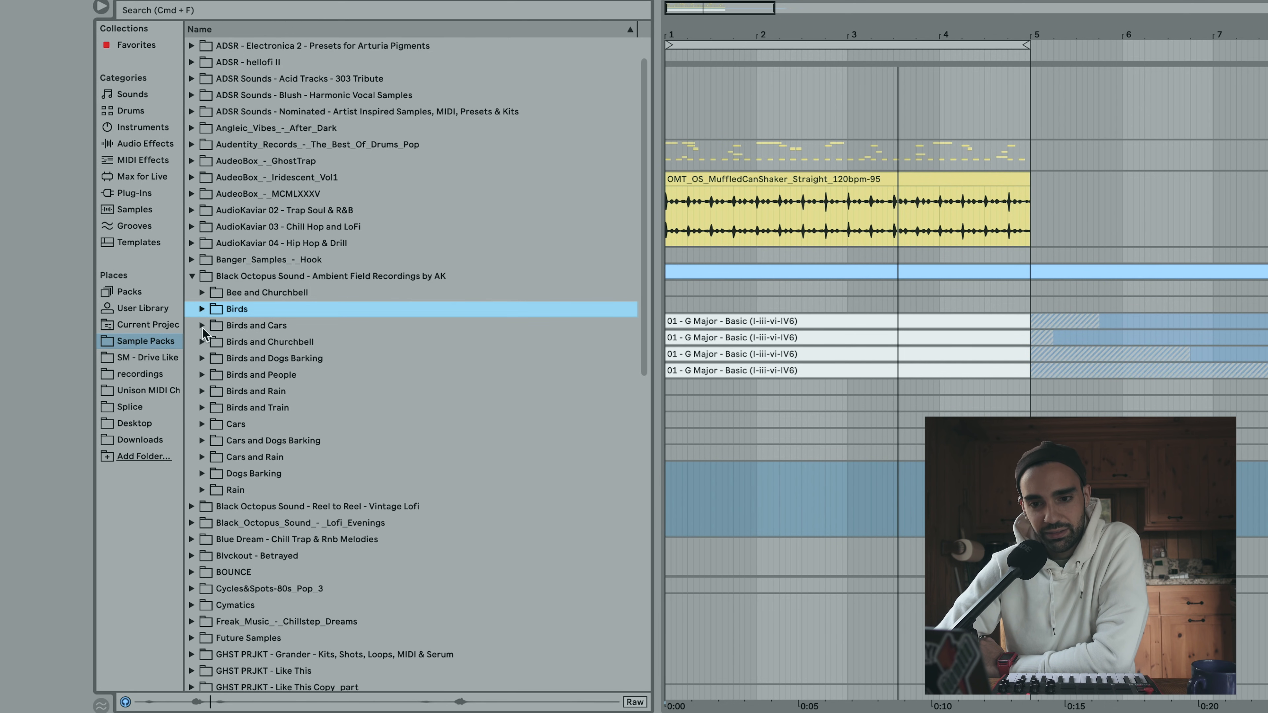
Audition samples in the Birds and Cars folder, and place AFAK_Birds_&_Cars_04.wav at bar 1 on audio track 27
click(202, 326)
click(232, 359)
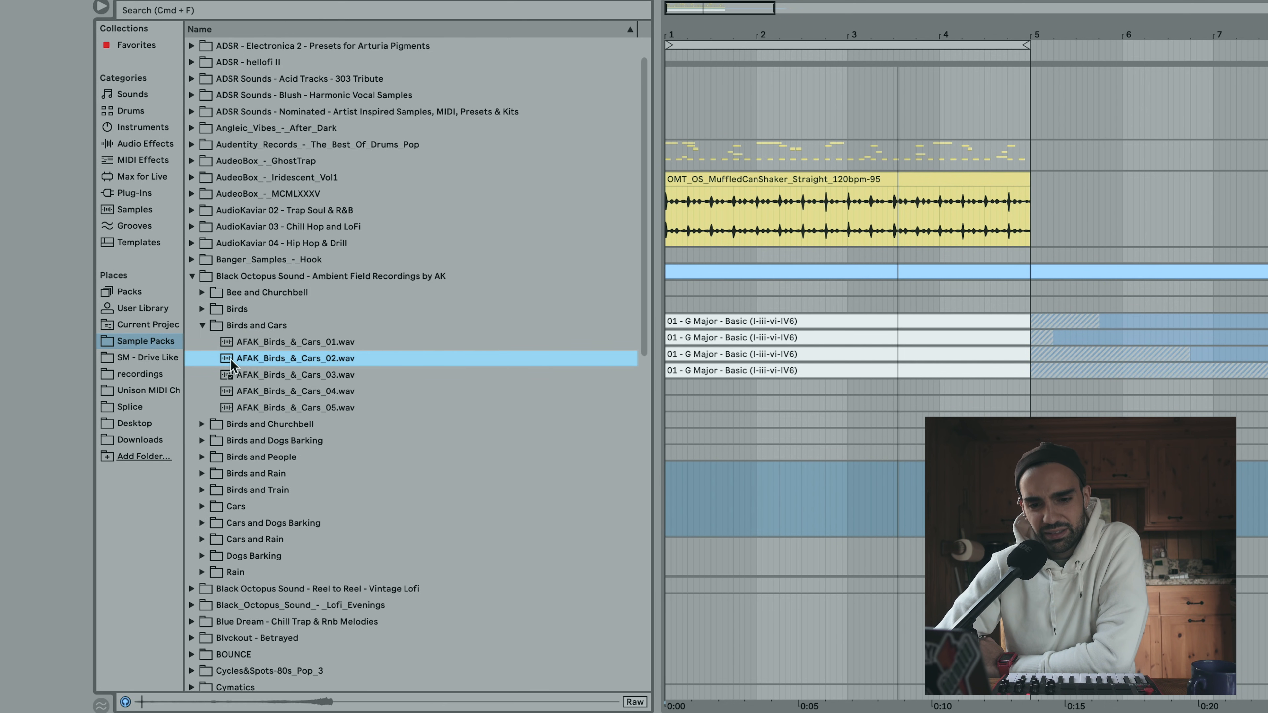
click(250, 391)
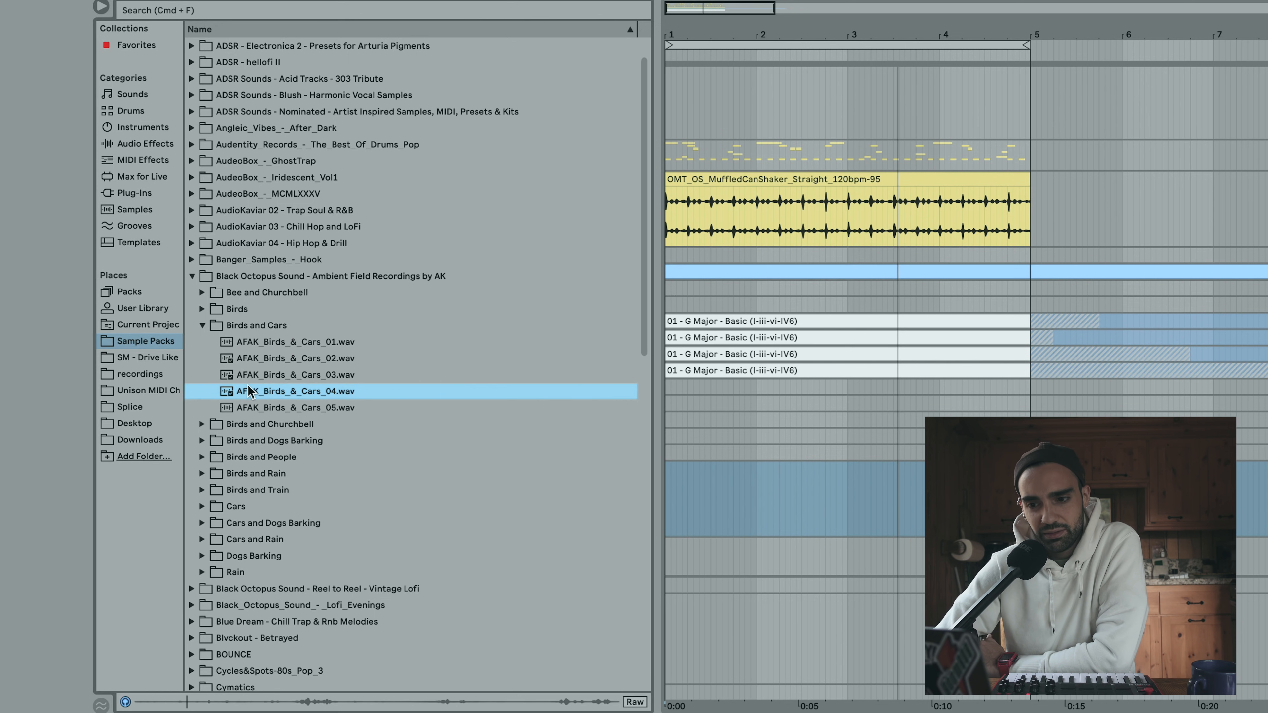
drag(248, 391, 670, 506)
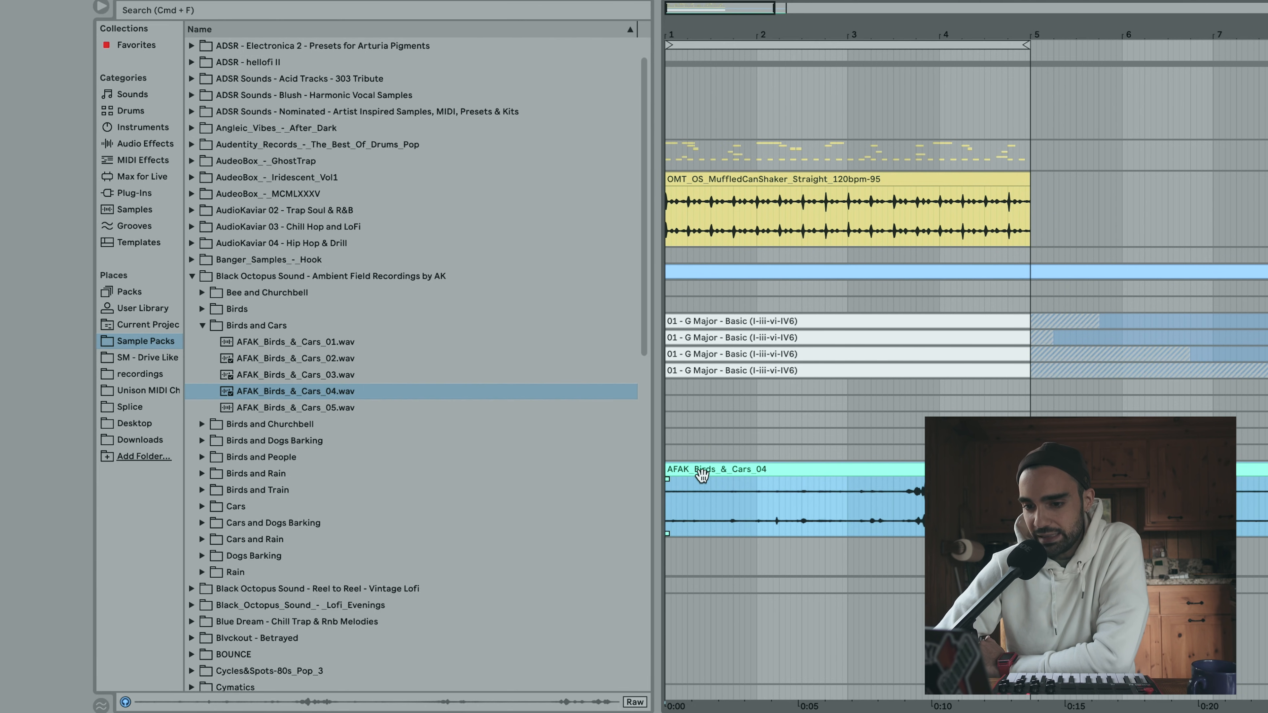